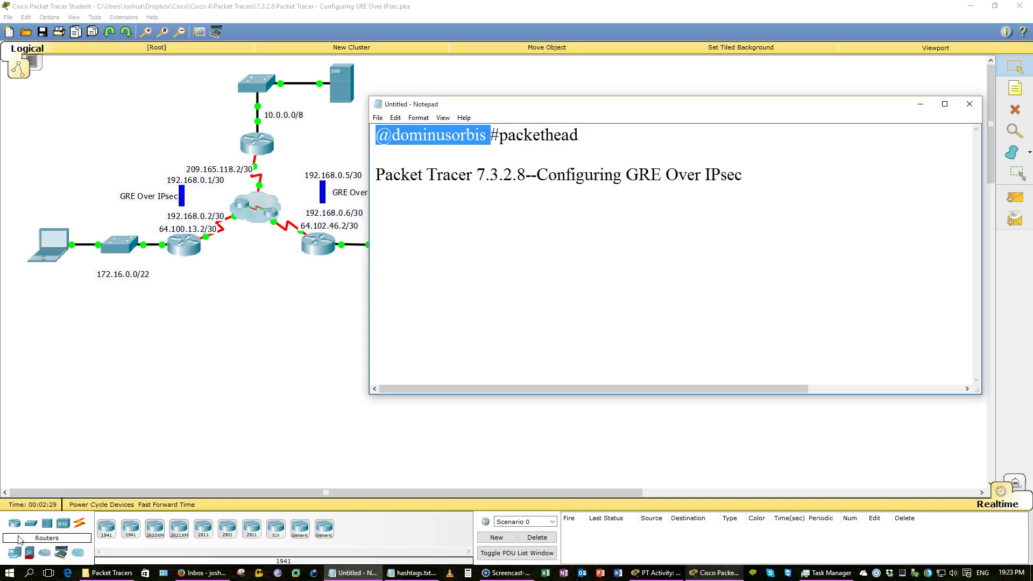
Clear the selection in the untitled Notepad note that holds the activity title
left_click(548, 175)
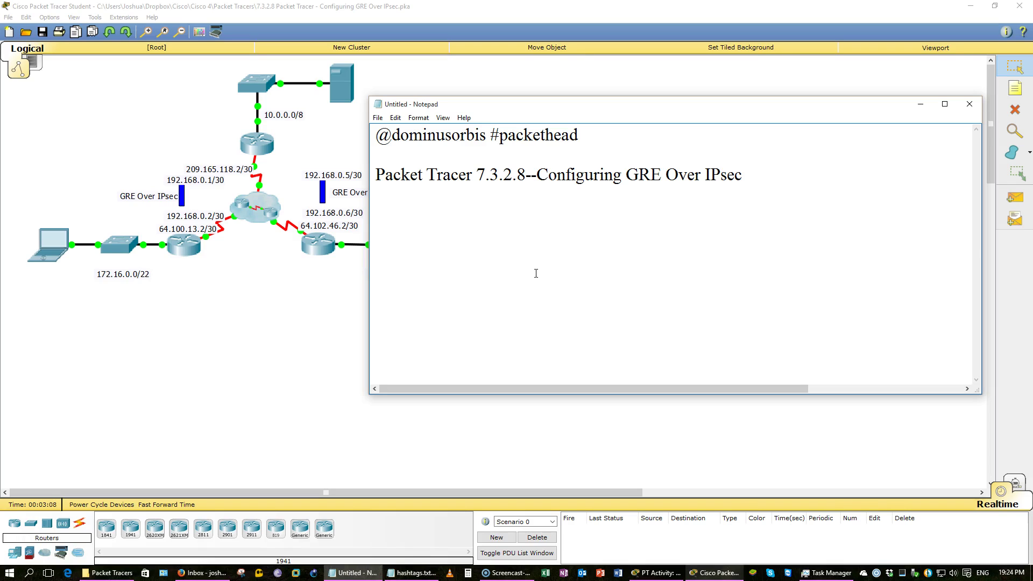
left_click(240, 398)
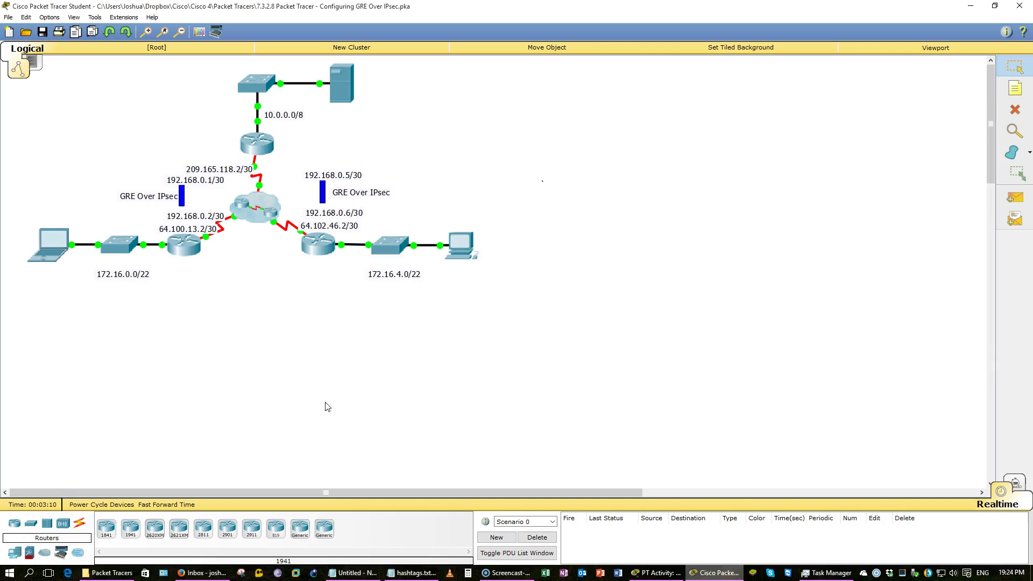
left_click(657, 572)
scroll(363, 323, "up", 10)
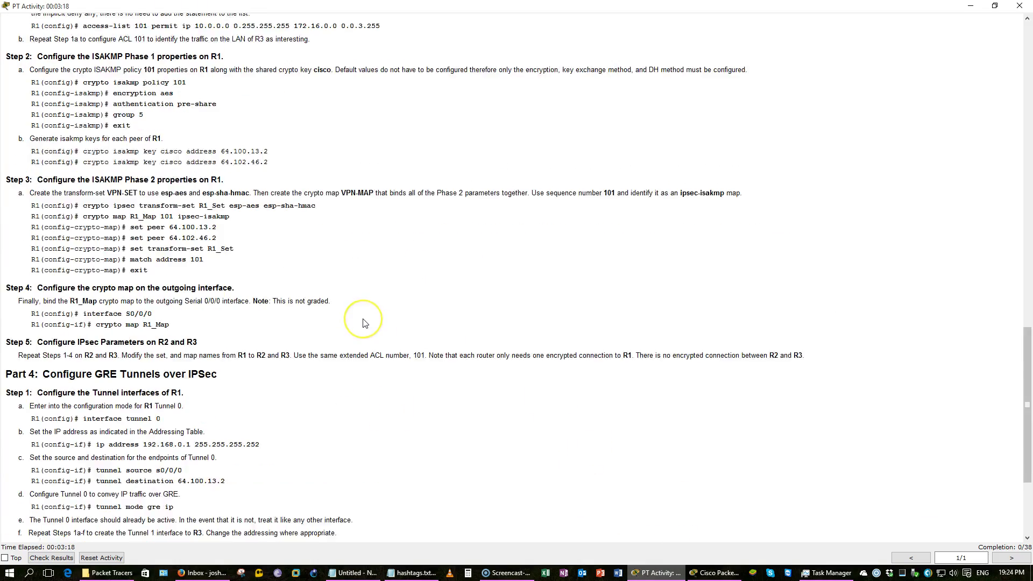
scroll(363, 322, "up", 15)
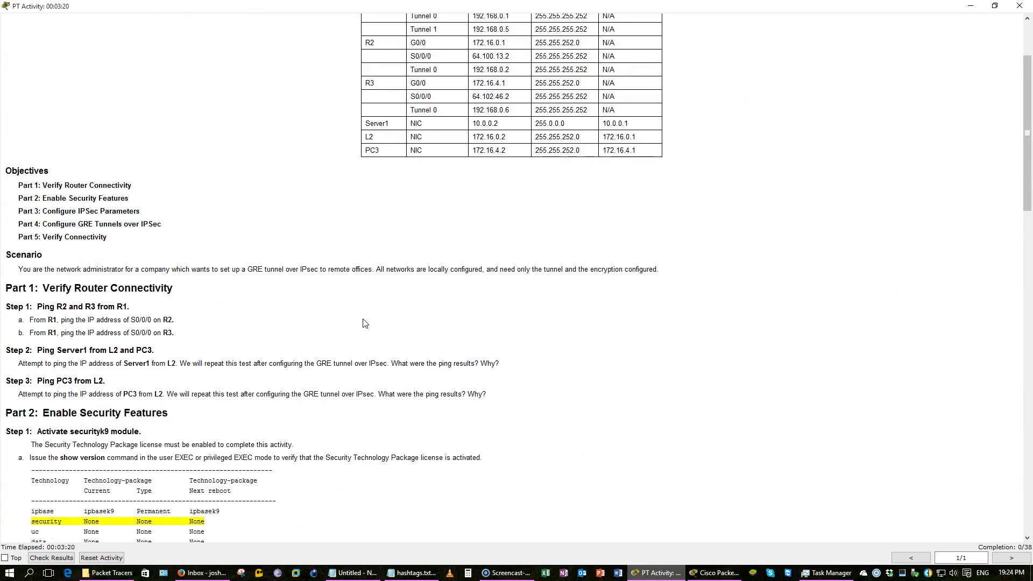
scroll(363, 323, "down", 3)
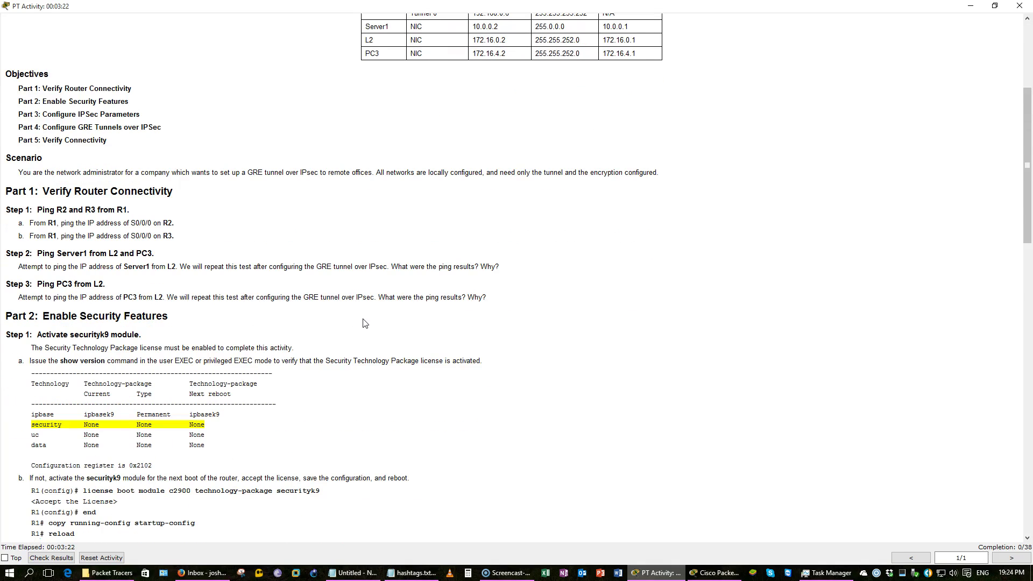
scroll(363, 323, "up", 3)
scroll(364, 323, "down", 2)
scroll(364, 323, "down", 1)
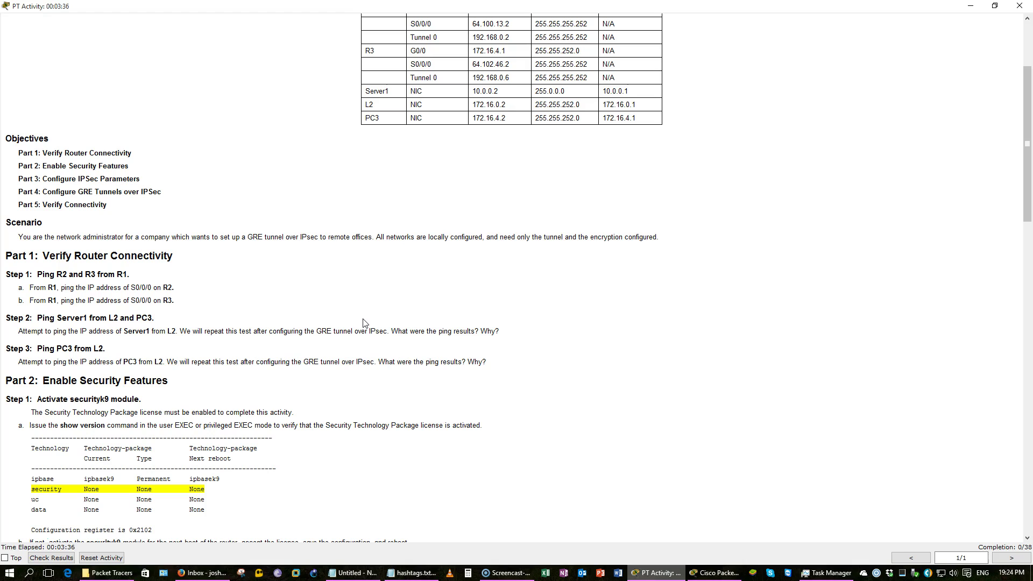
scroll(363, 322, "down", 3)
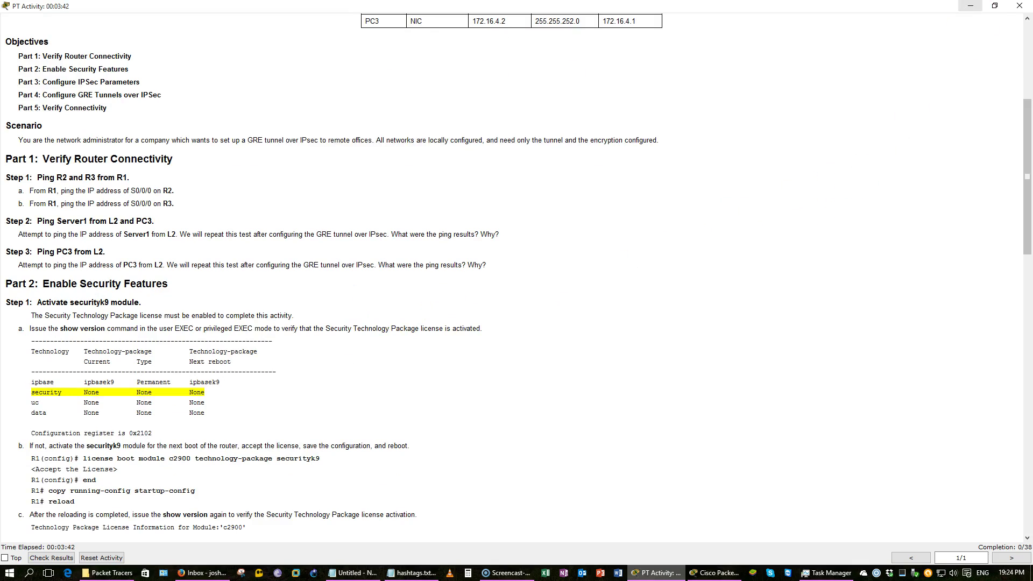
left_click(970, 6)
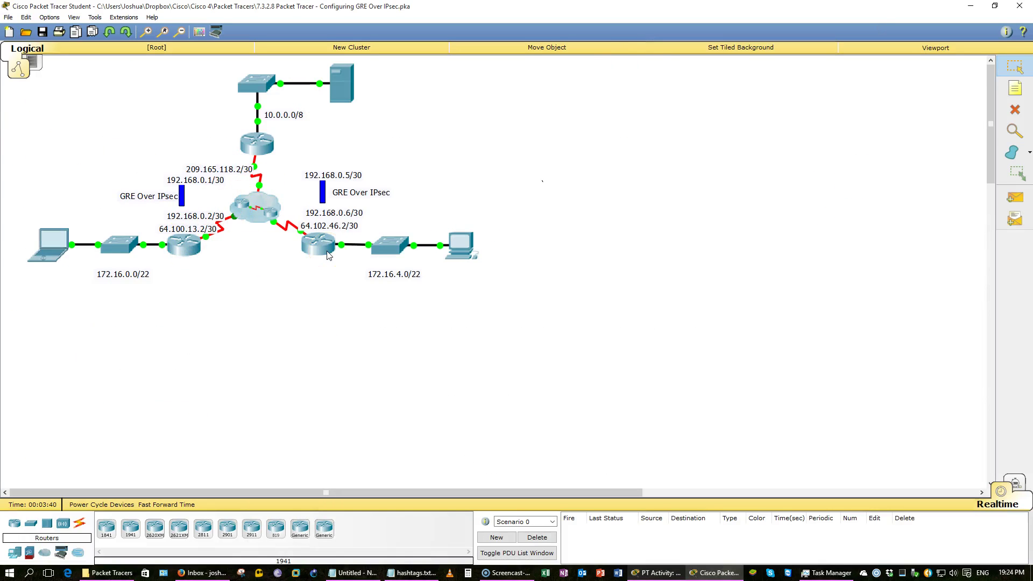
Reset and zoom the topology view, then open and close the R2 and R3 command lines
left_click(163, 33)
left_click(148, 32)
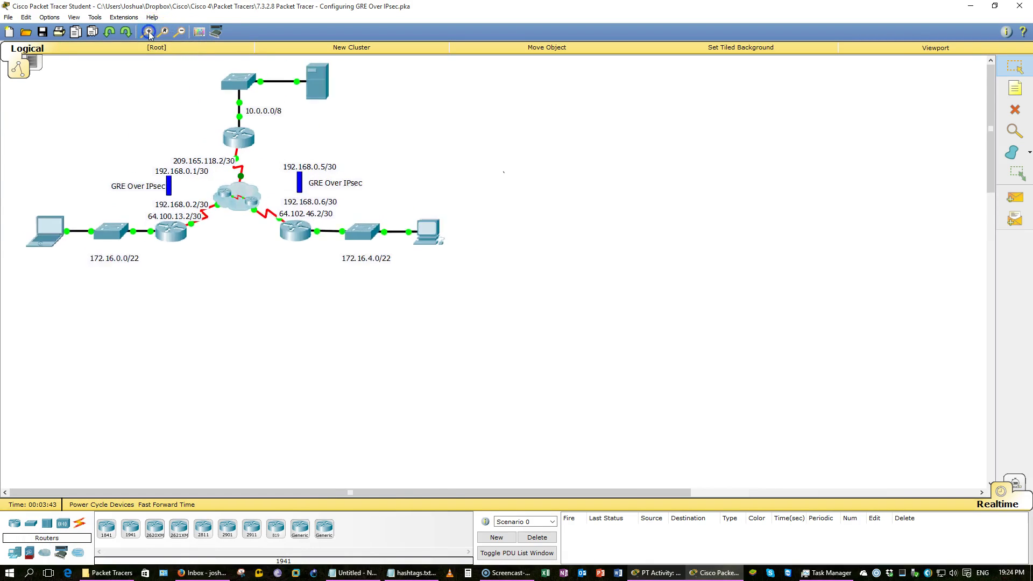
left_click(185, 244)
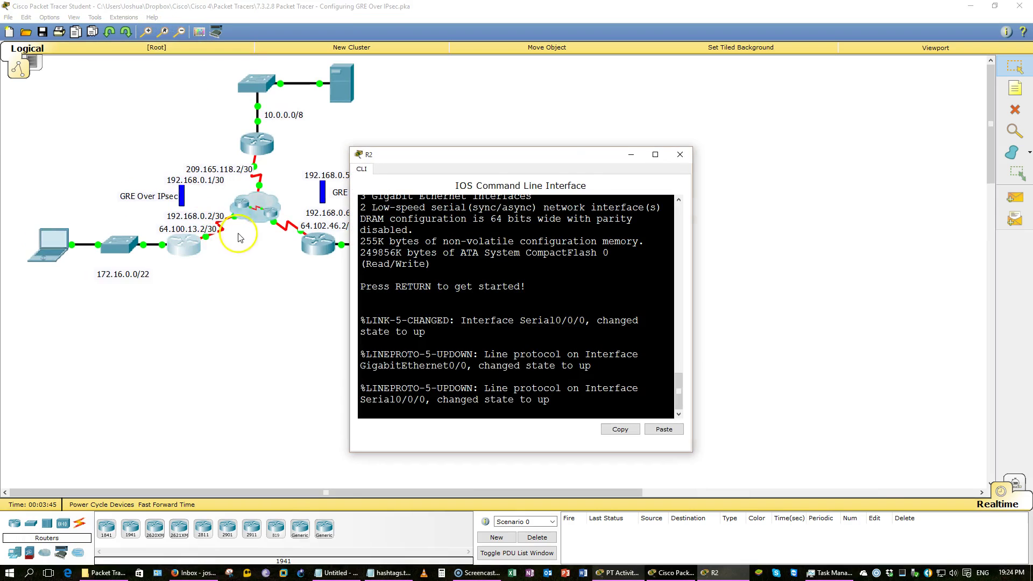
left_click(680, 154)
left_click(318, 251)
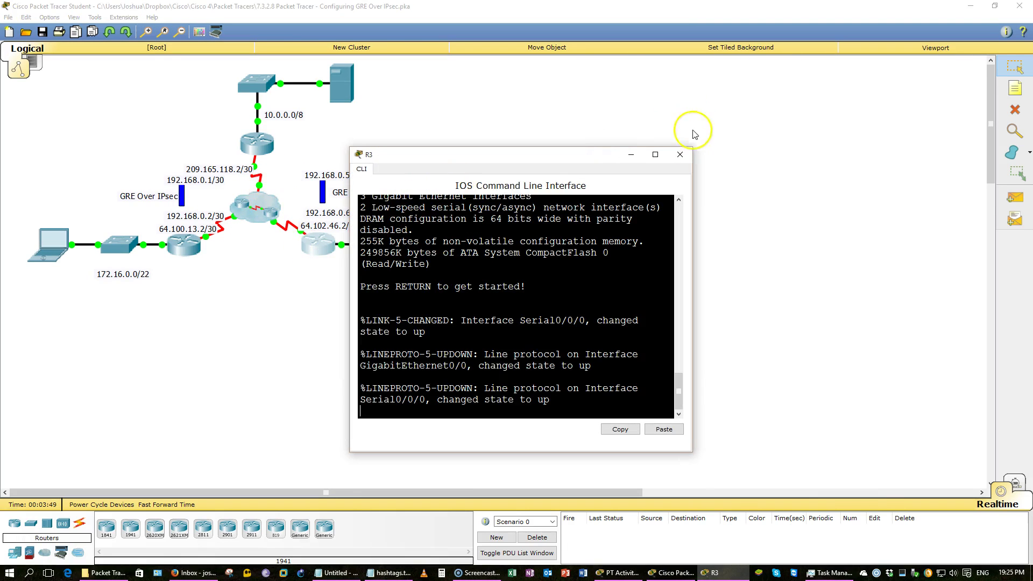
left_click(681, 154)
Open R1's command line beside the topology, enter privileged mode with en, and view the addressing table
left_click(257, 144)
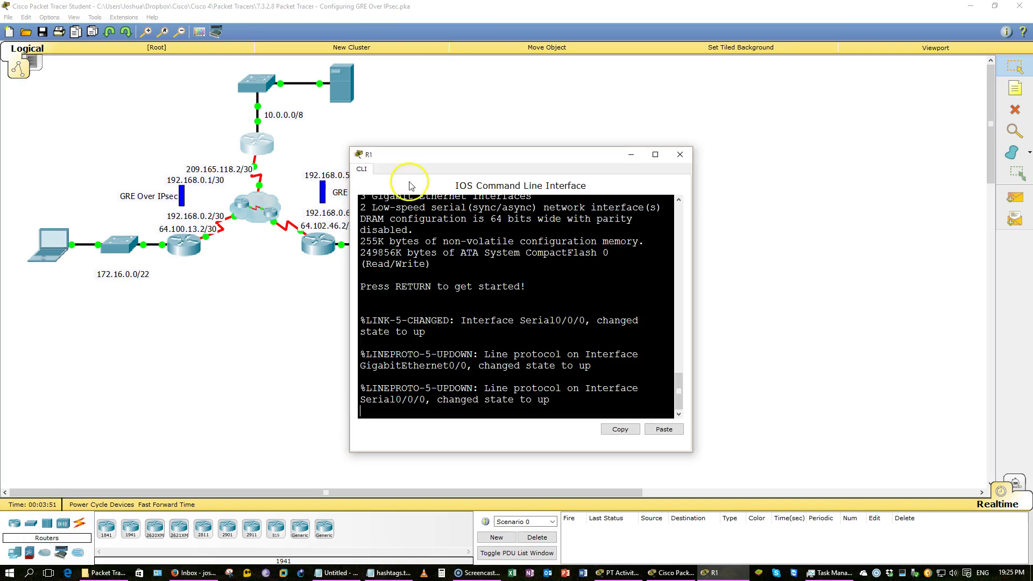
left_click_drag(489, 163, 693, 143)
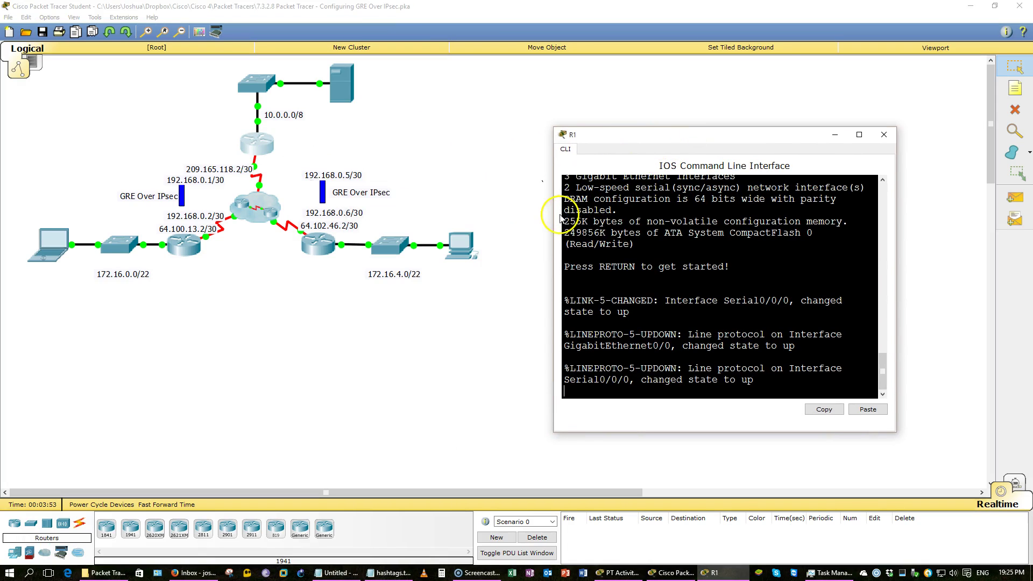
left_click_drag(554, 222, 329, 235)
key("Return")
key("Return")
key("Return")
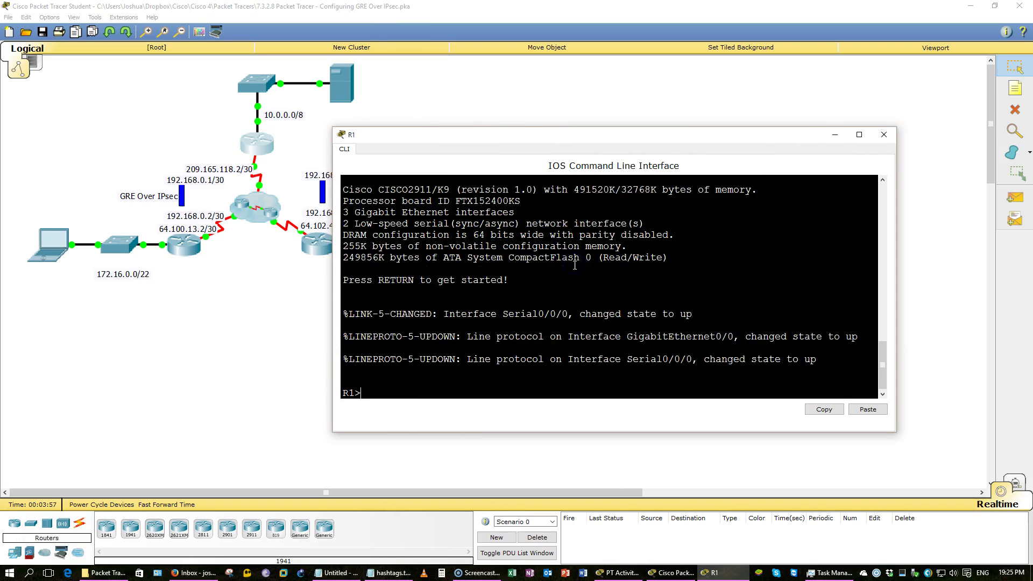
type("en")
key("Return")
type("ping")
key("alt+Tab")
key("alt+Tab")
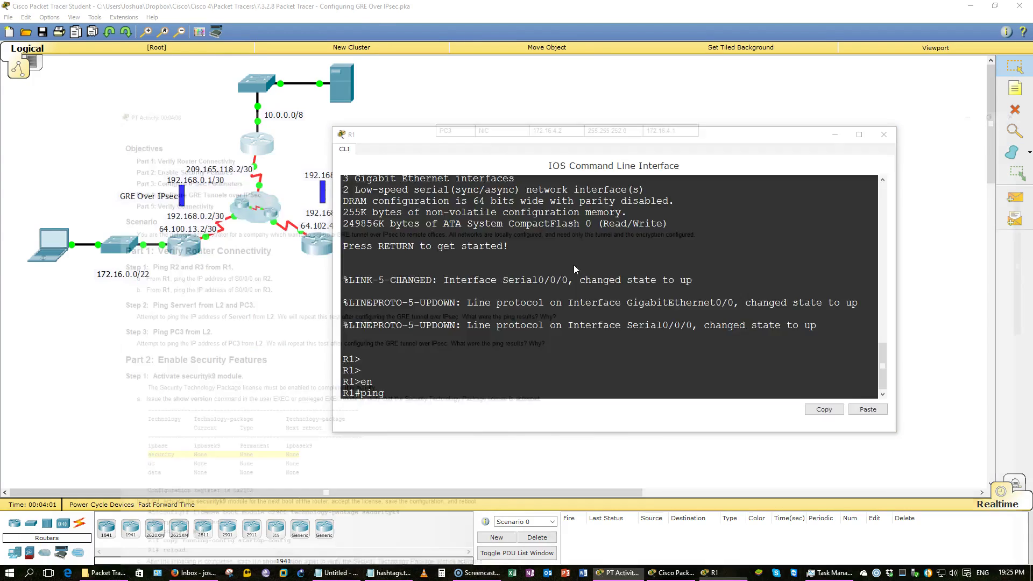
scroll(625, 132, "up", 5)
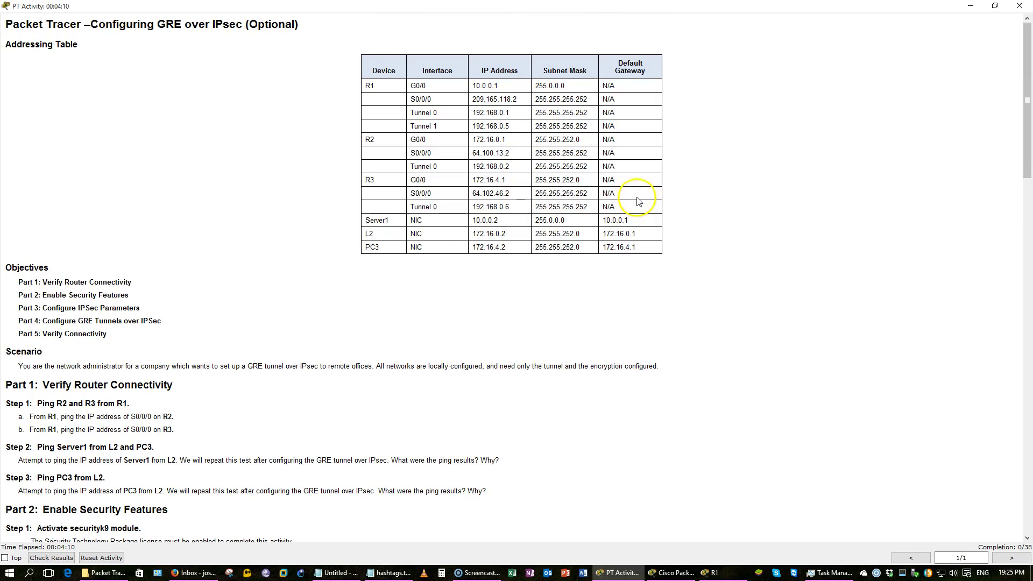
From R1, ping 209.165.118.2 and then 64.100.13.2
key("alt+Tab")
type("209.165.11.8.2")
key("Return")
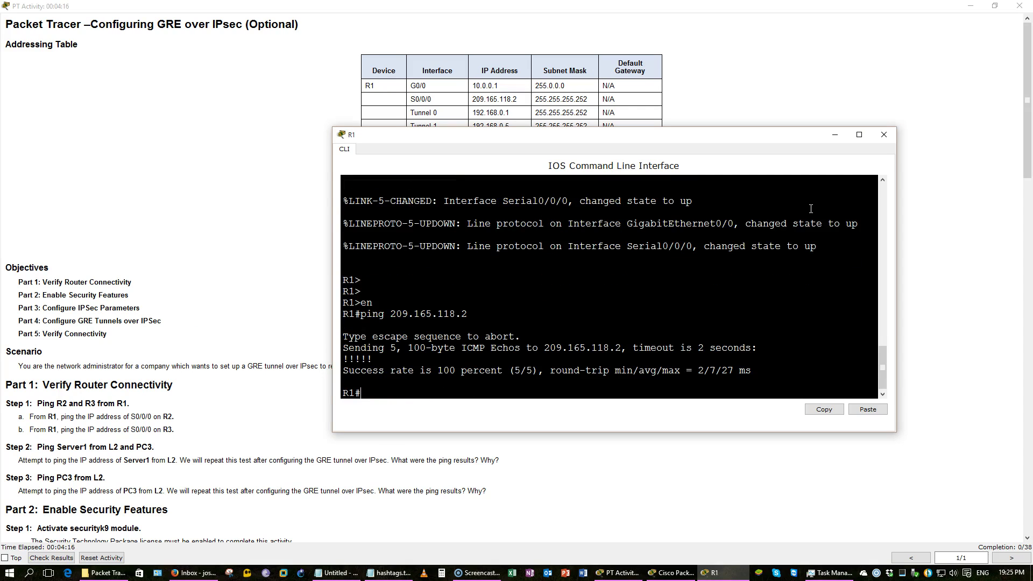
key("Up")
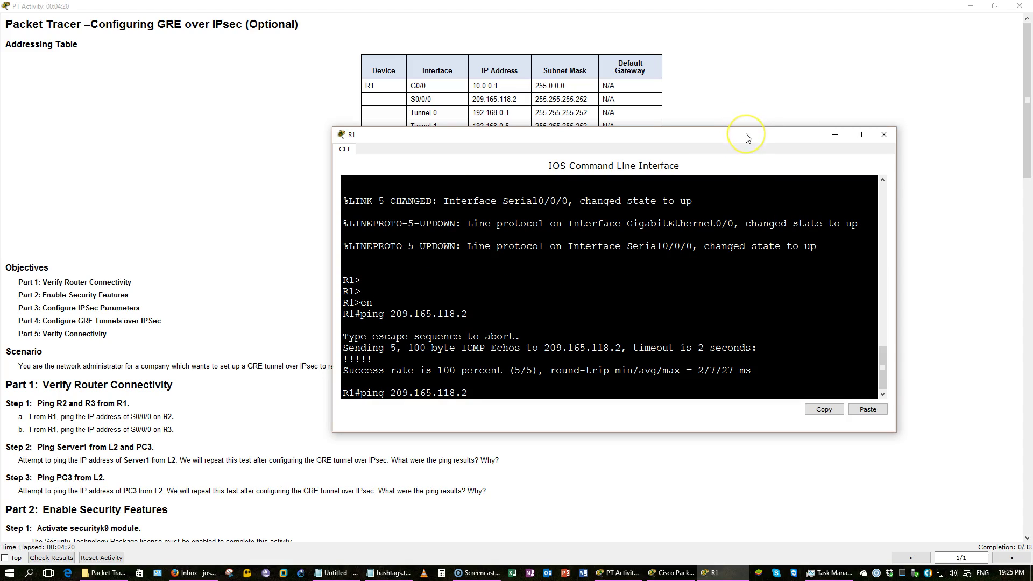
left_click_drag(739, 134, 719, 169)
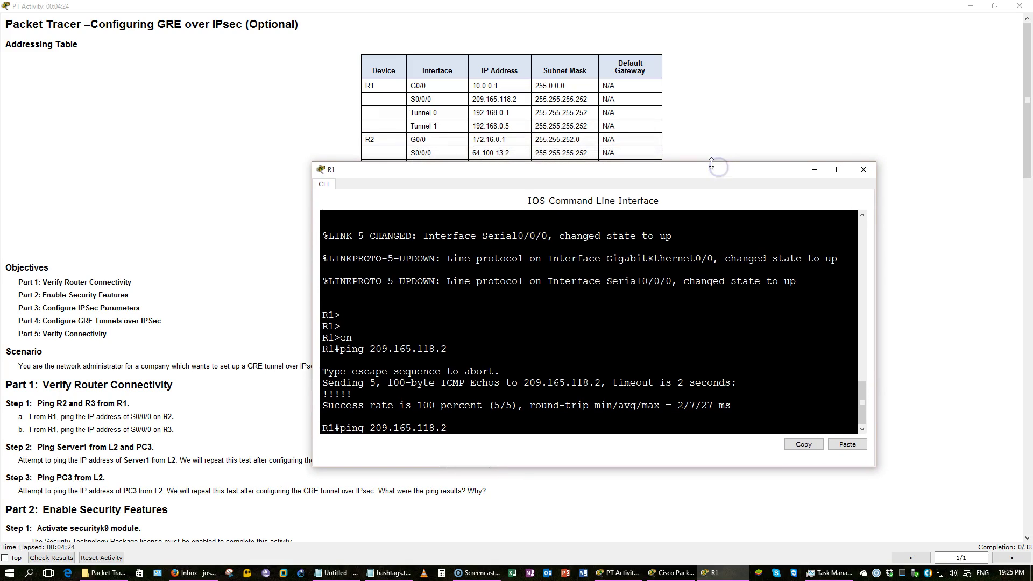
key("BackSpace")
key("BackSpace")
key("BackSpace")
key("BackSpace")
key("BackSpace")
key("BackSpace")
key("BackSpace")
key("BackSpace")
key("BackSpace")
key("BackSpace")
key("BackSpace")
key("BackSpace")
key("BackSpace")
type("64.100.13.2")
key("Return")
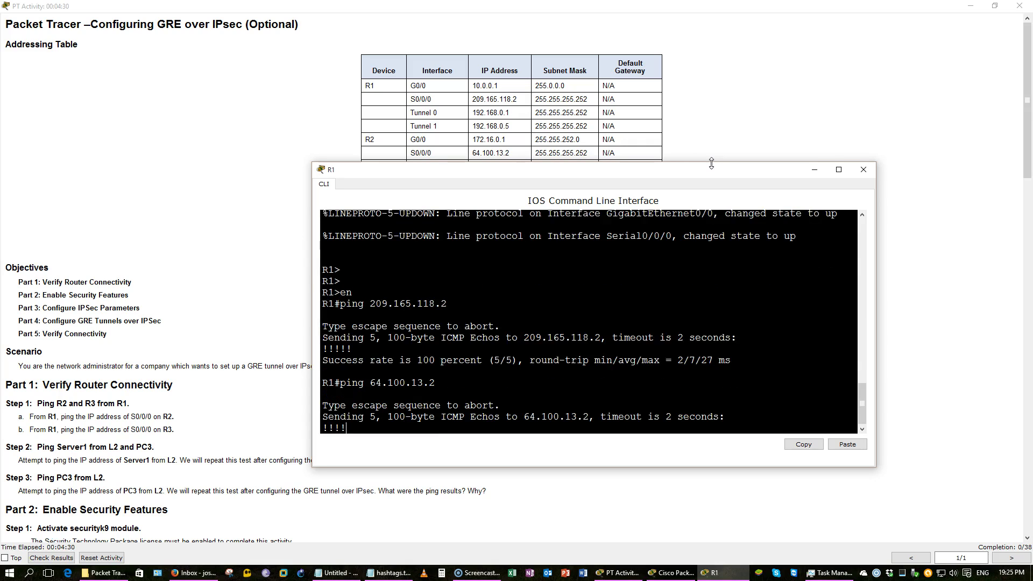
Check the instructions, then ping 64.102.46.2 from R1 by editing the previous ping
left_click(723, 131)
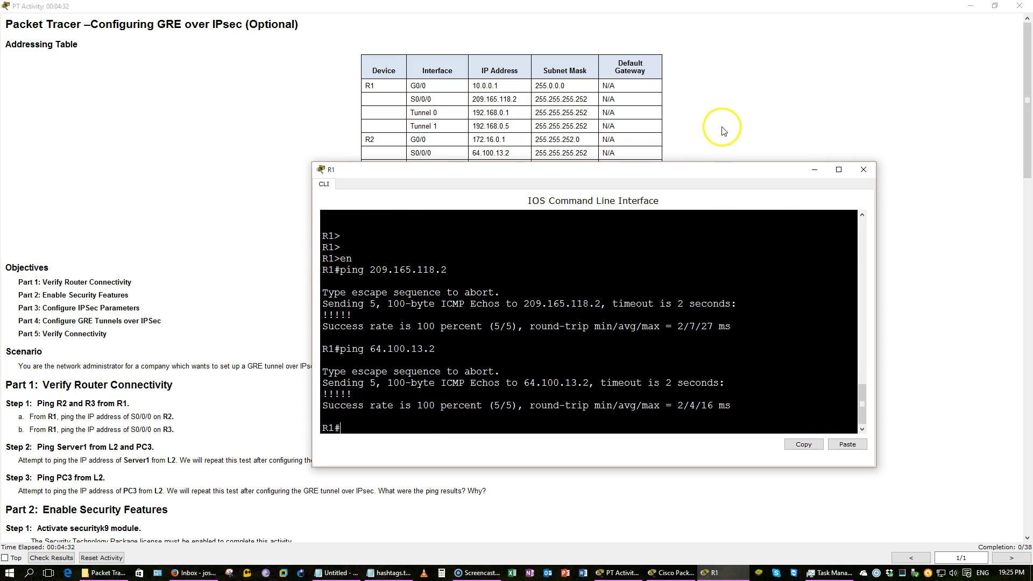
scroll(723, 131, "down", 3)
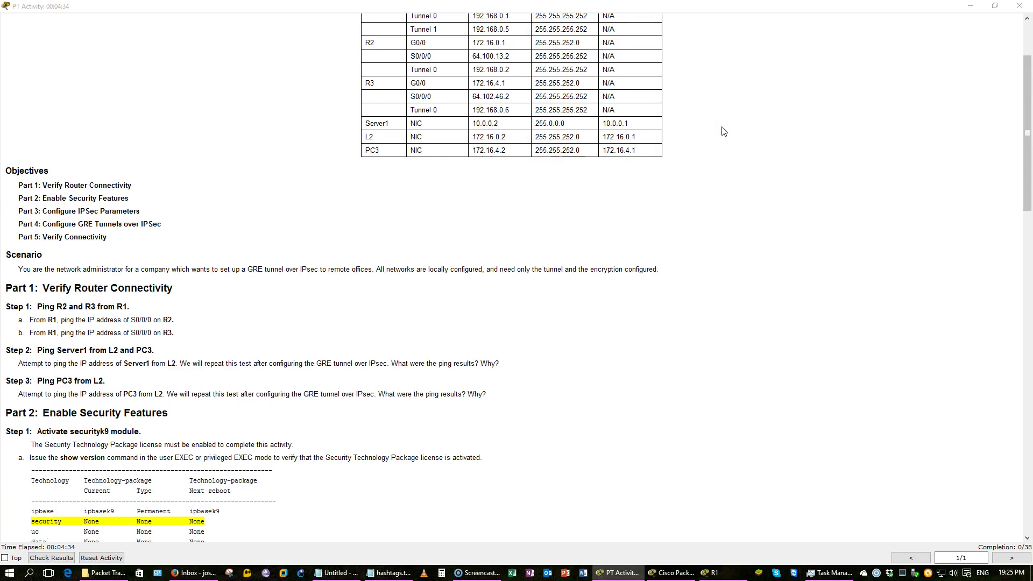
key("alt+Tab")
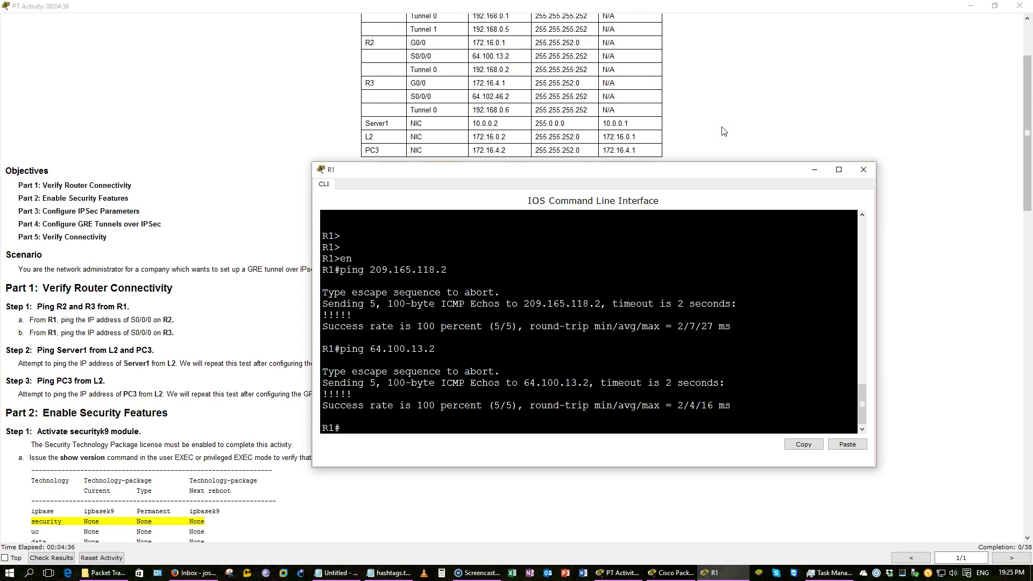
key("Up")
key("BackSpace")
type("2")
key("Right")
key("Right")
key("Right")
key("BackSpace")
key("BackSpace")
type("46")
key("Return")
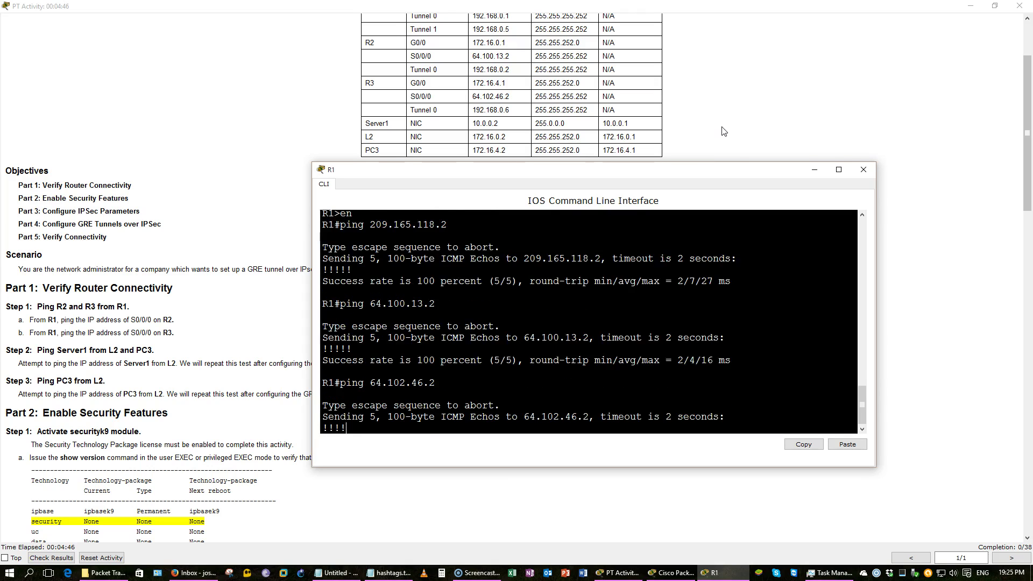
Run show ip protocols on R1 to list its routing protocols
type("show ip pro")
key("Tab")
key("Return")
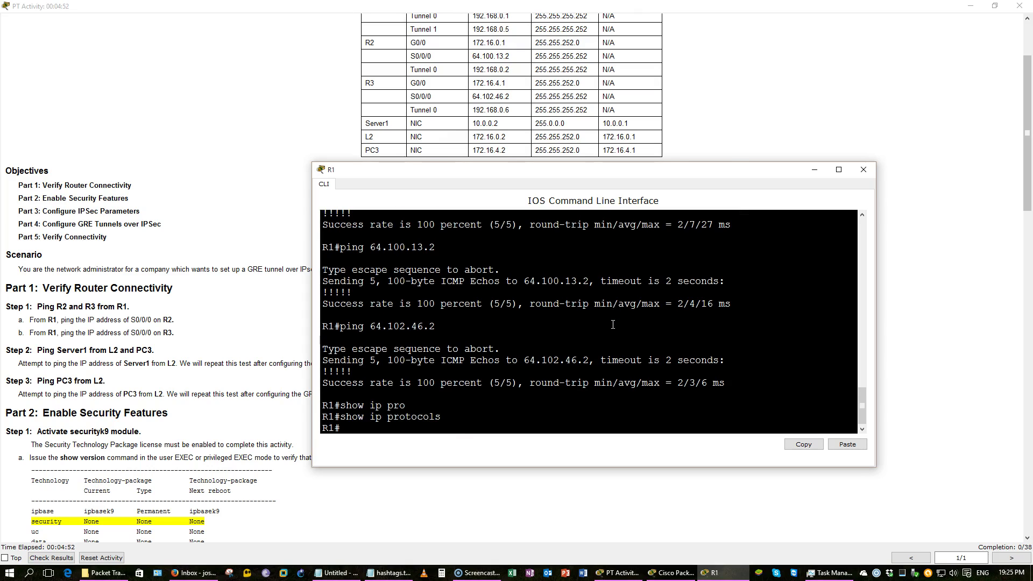
left_click(194, 233)
Run show run on R1 and page through the running configuration
scroll(191, 235, "down", 3)
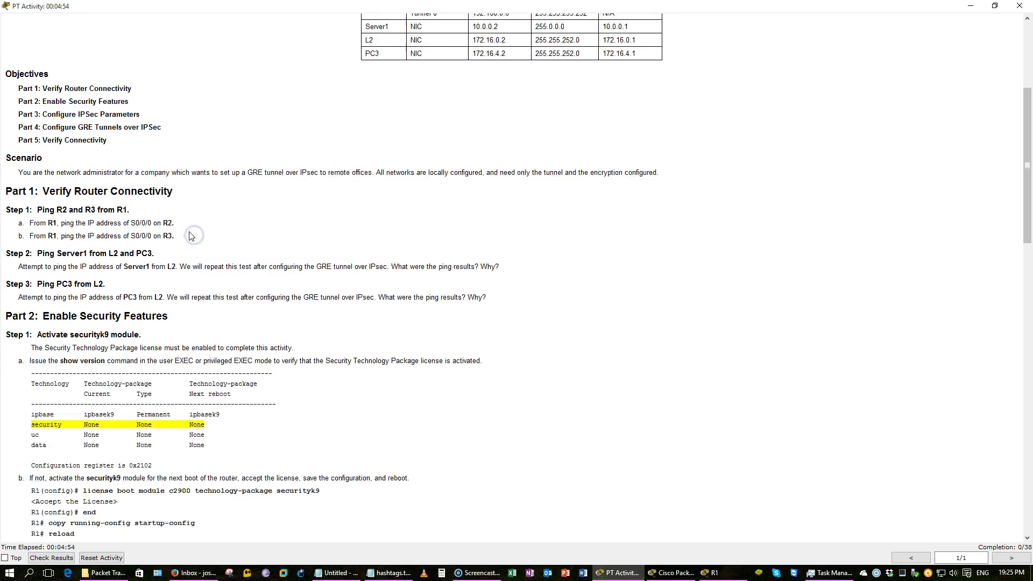
scroll(189, 235, "down", 2)
key("alt+Tab")
type("show run")
key("Return")
key("space")
key("space")
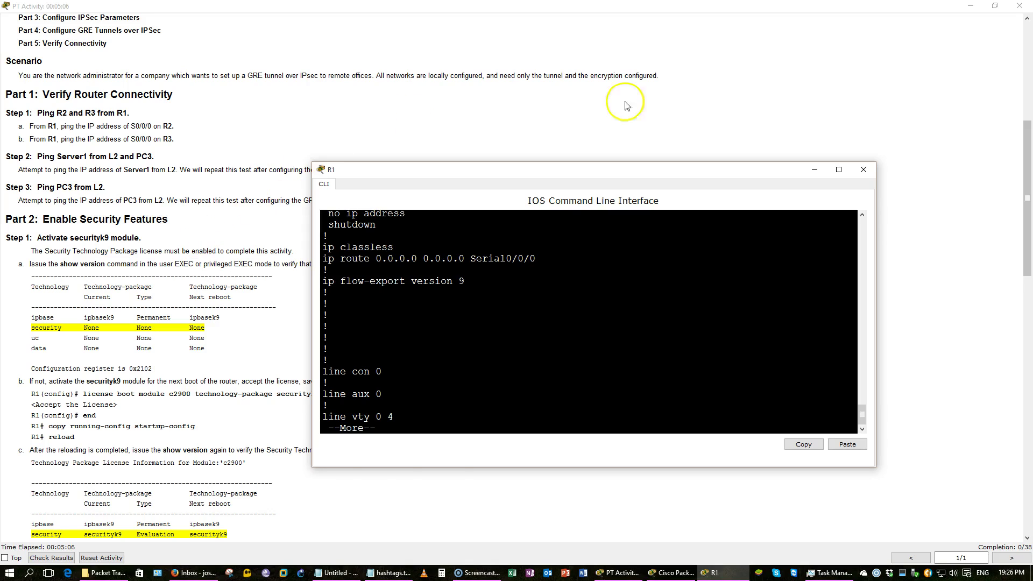
Minimize the activity instructions so the network topology is in front
left_click(833, 106)
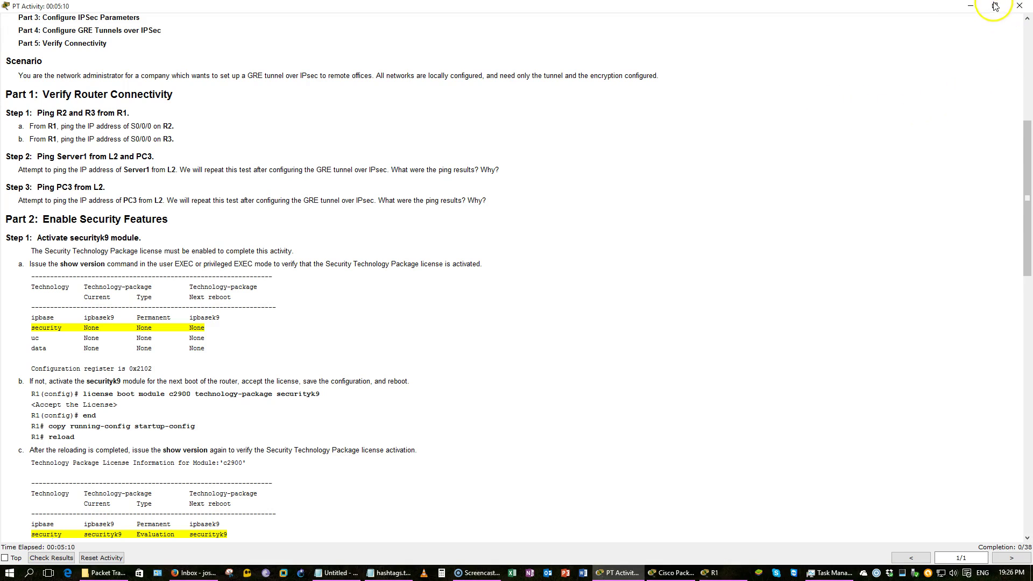
left_click(971, 8)
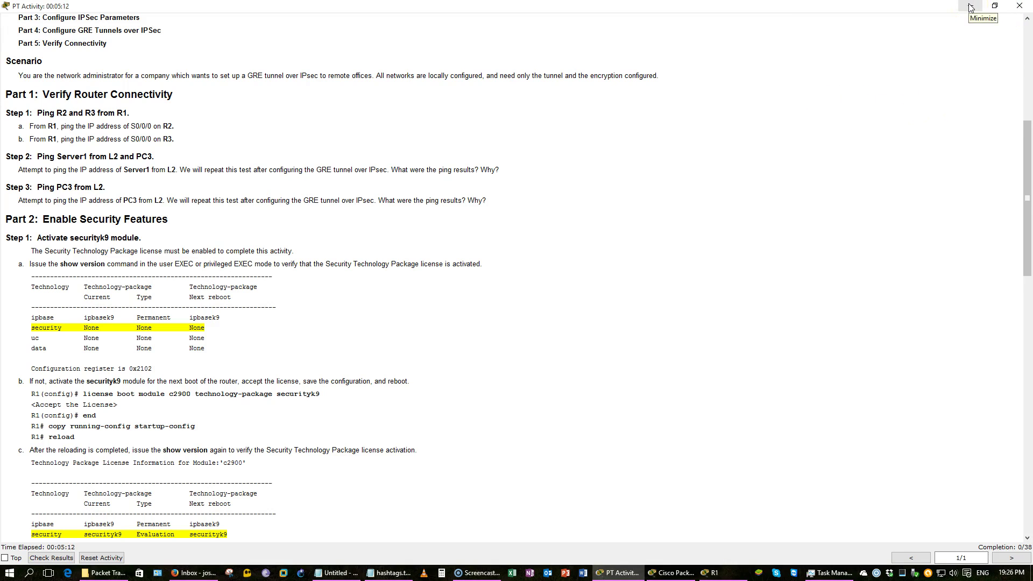
left_click(159, 362)
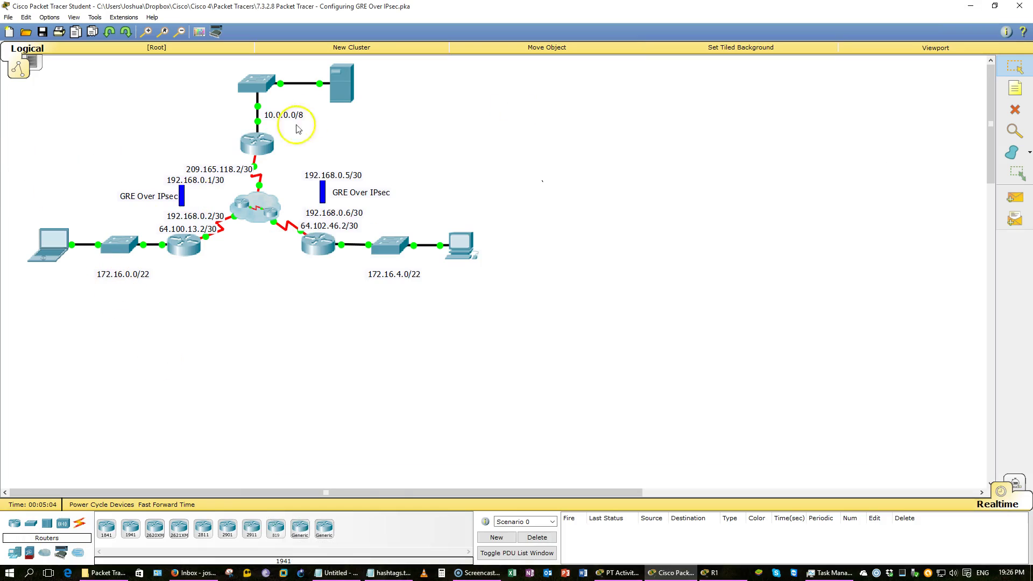
Check Server1's IP configuration, then ping 10.0.0.2 from laptop L2's command prompt
left_click(348, 97)
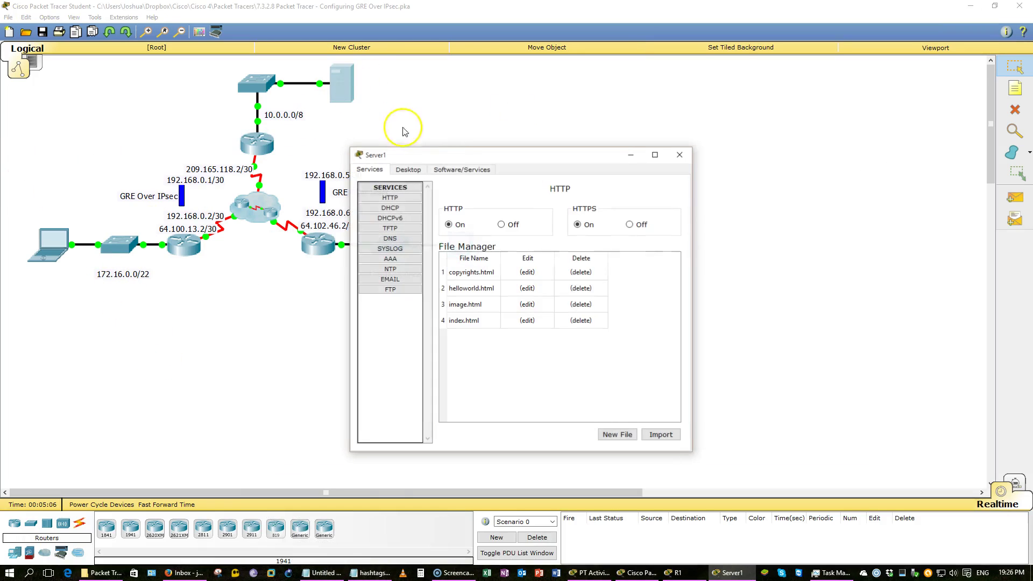
left_click(408, 169)
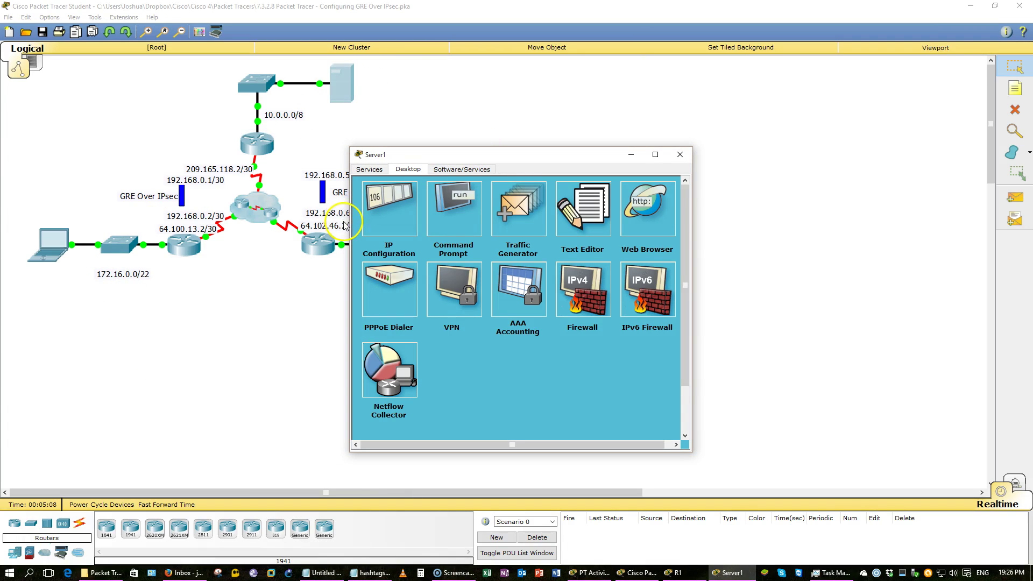
left_click(396, 209)
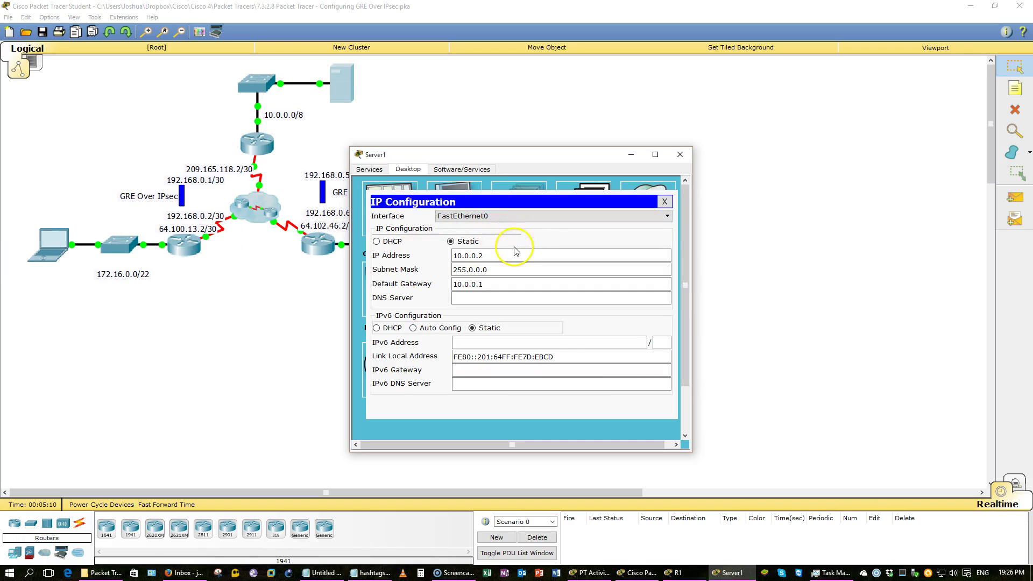
left_click(64, 249)
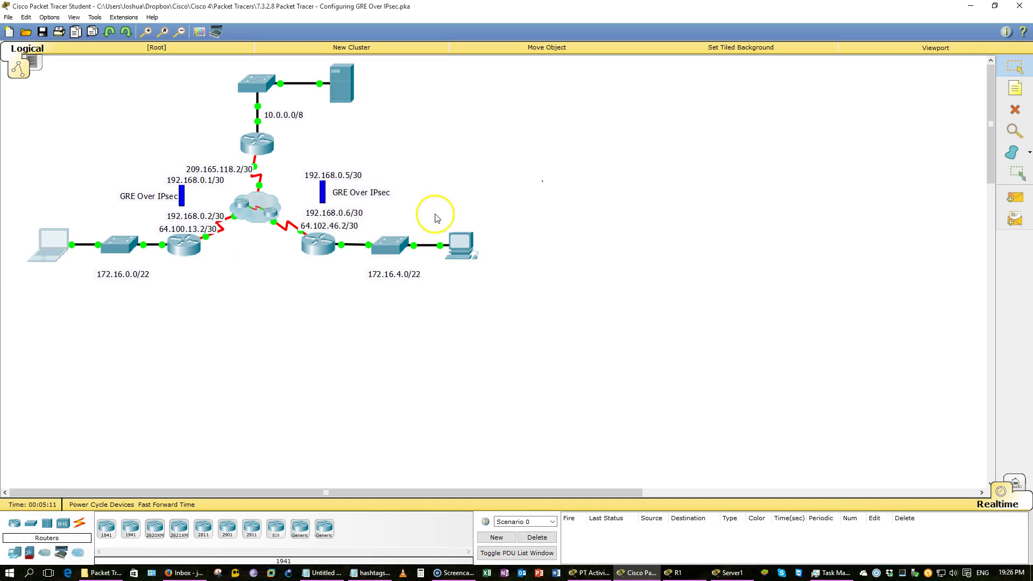
left_click(585, 210)
type("pin")
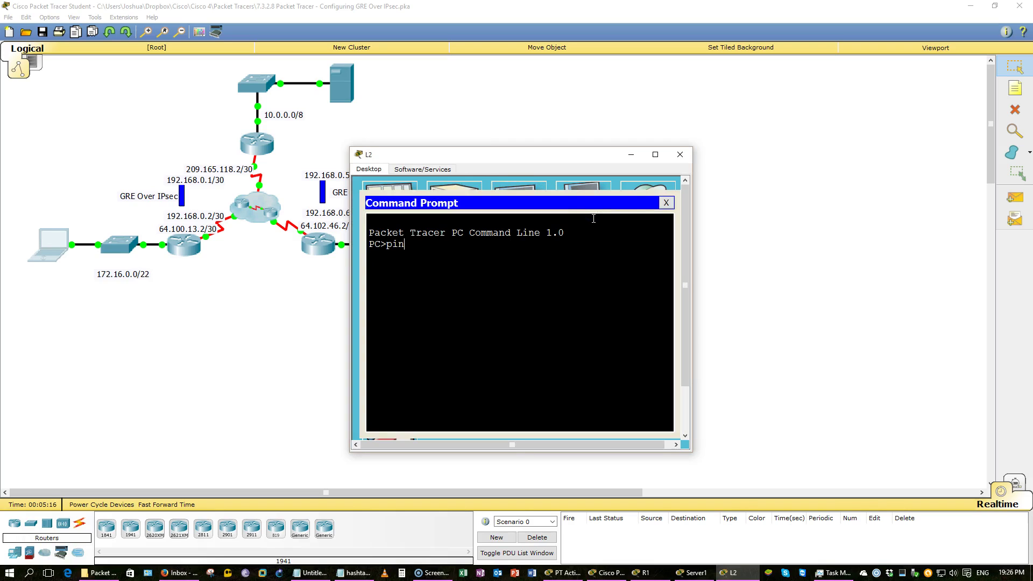
type("g 10.0.0.2")
key("Return")
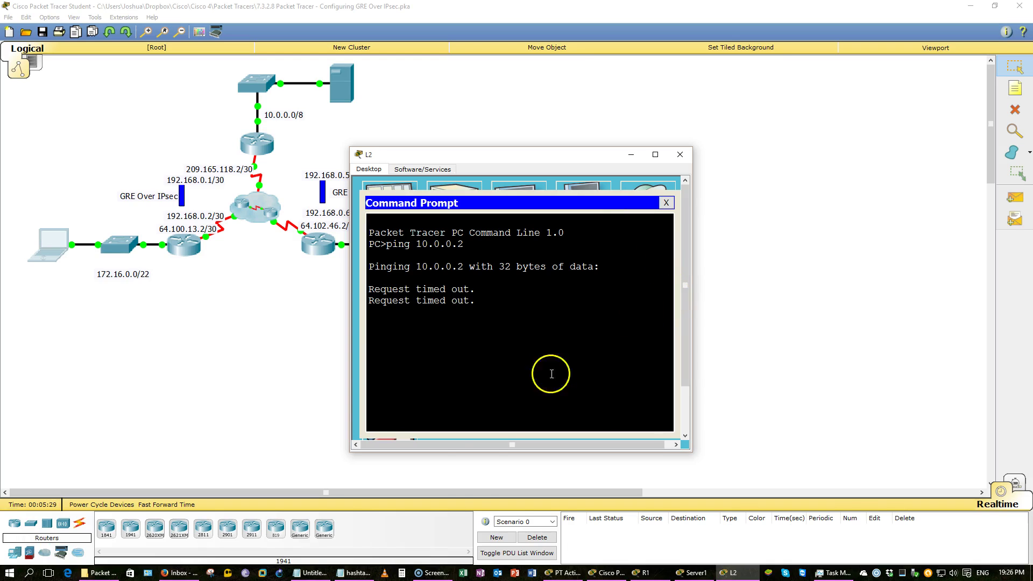
Briefly bring up the activity instructions, then return to the network topology
left_click(602, 572)
left_click(563, 572)
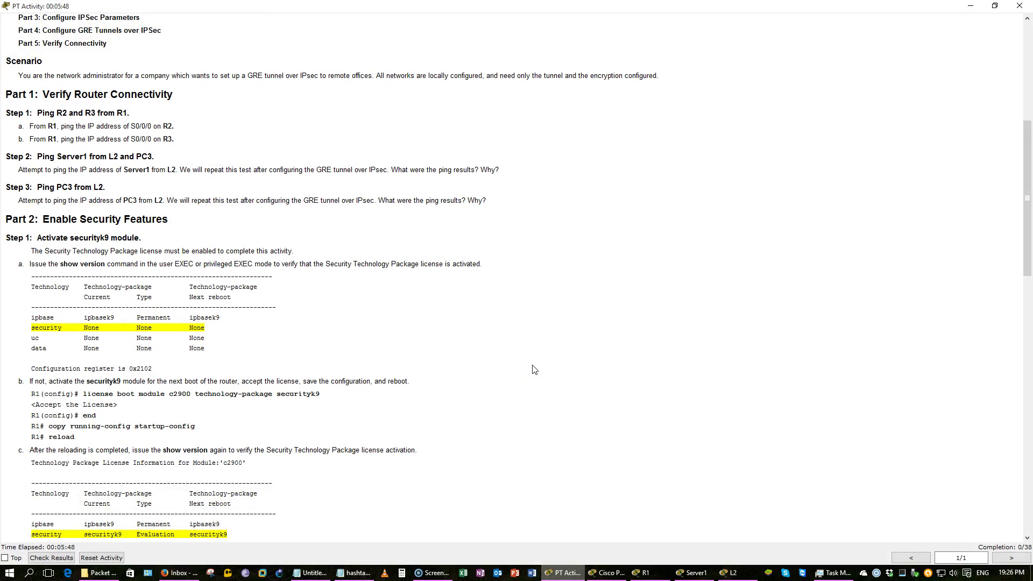
left_click(756, 219)
left_click(971, 6)
left_click(332, 201)
Open PC3's IP configuration and arrange it beside L2's command prompt
left_click(456, 243)
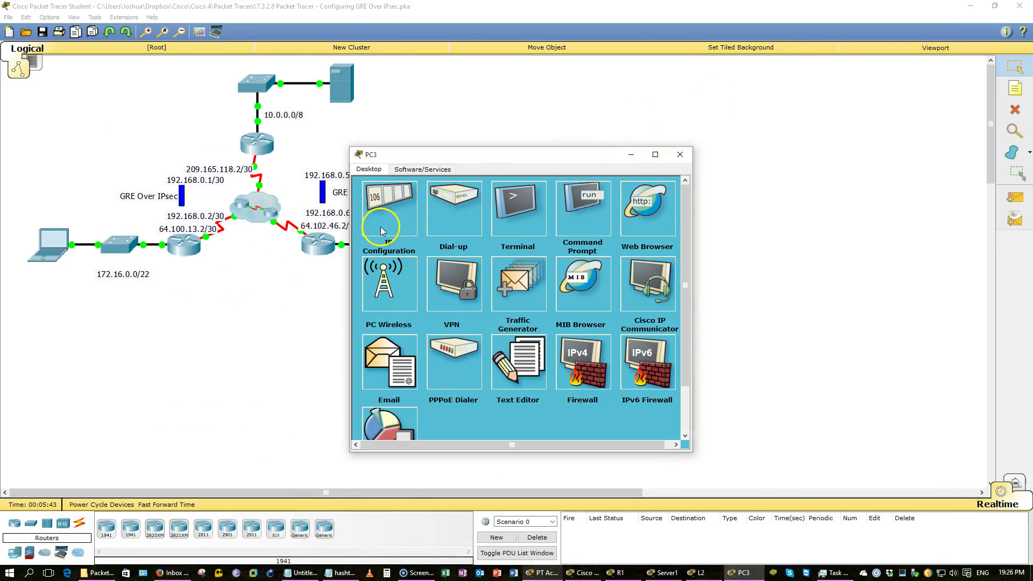
left_click(381, 228)
left_click_drag(472, 157, 663, 132)
left_click(63, 205)
left_click(42, 242)
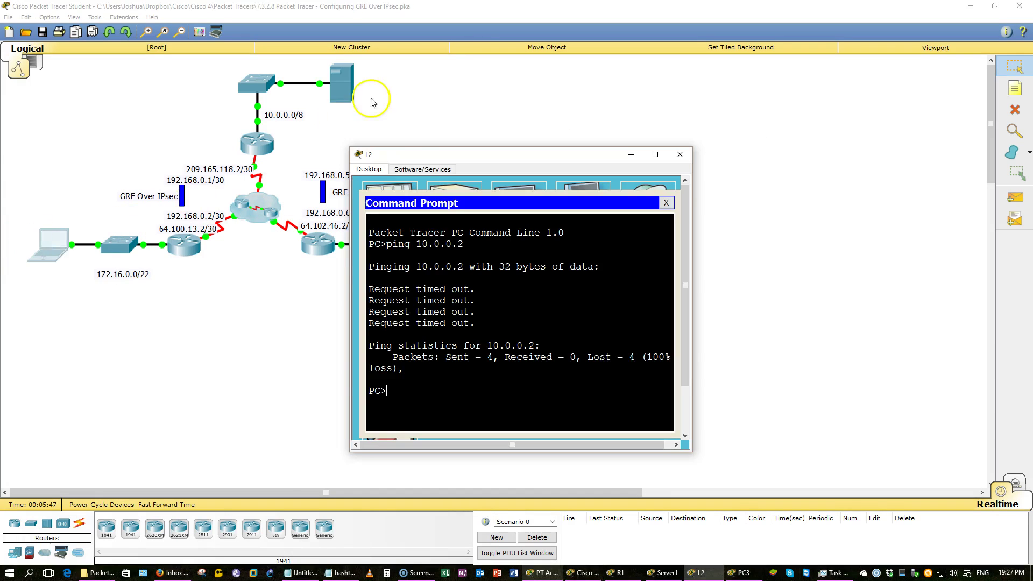
left_click_drag(419, 156, 311, 184)
key("alt+Tab")
key("alt+Tab")
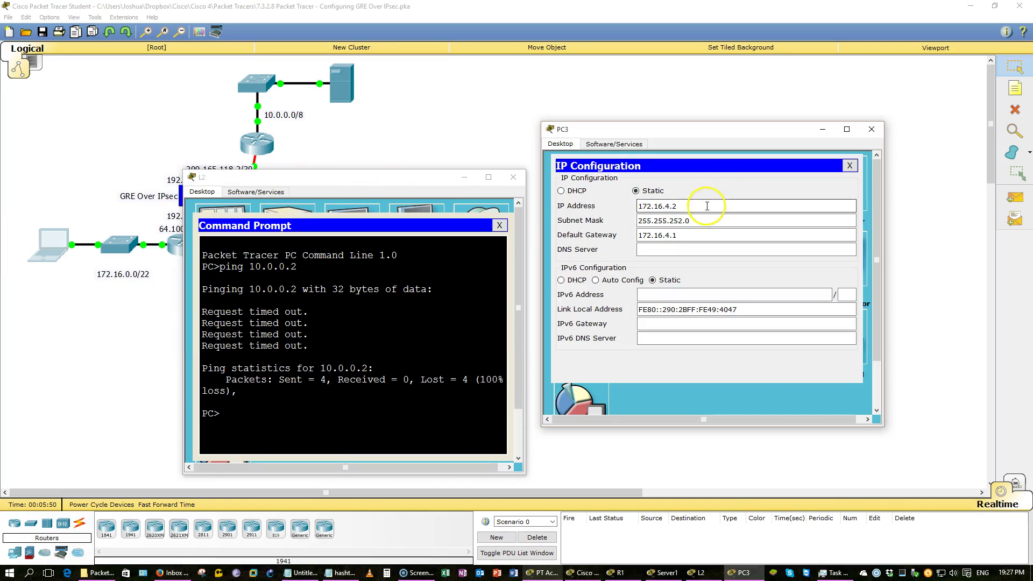
Copy PC3's address 172.16.4.2 and ping it from L2's command prompt
left_click_drag(707, 206, 588, 208)
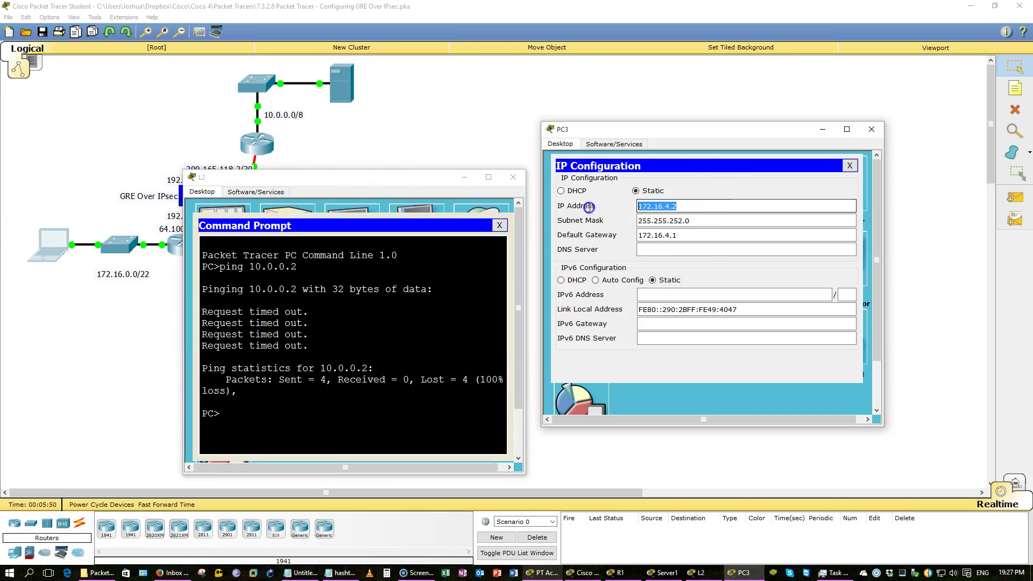
left_click(445, 365)
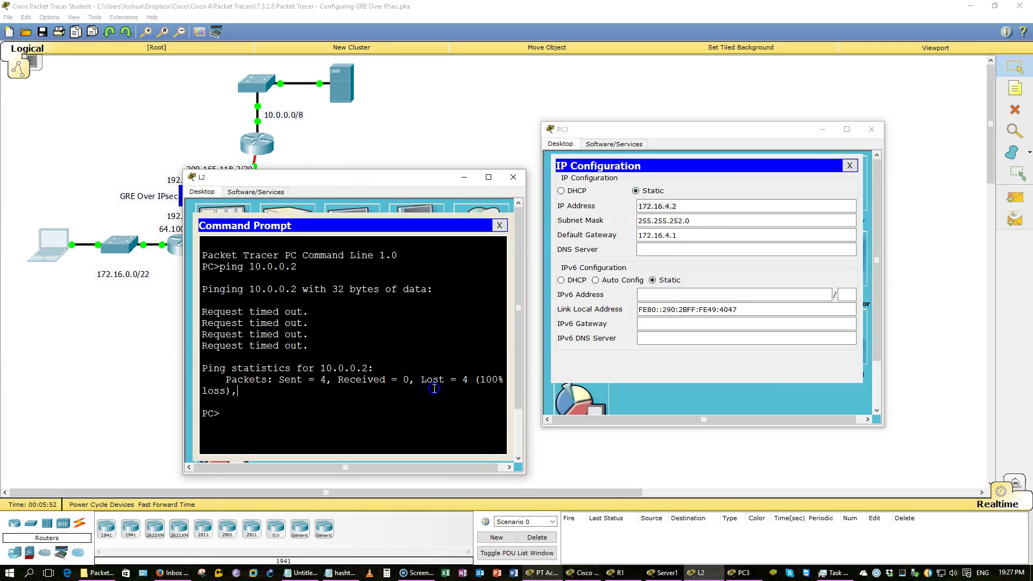
type("ping")
right_click(463, 362)
left_click(487, 381)
key("Return")
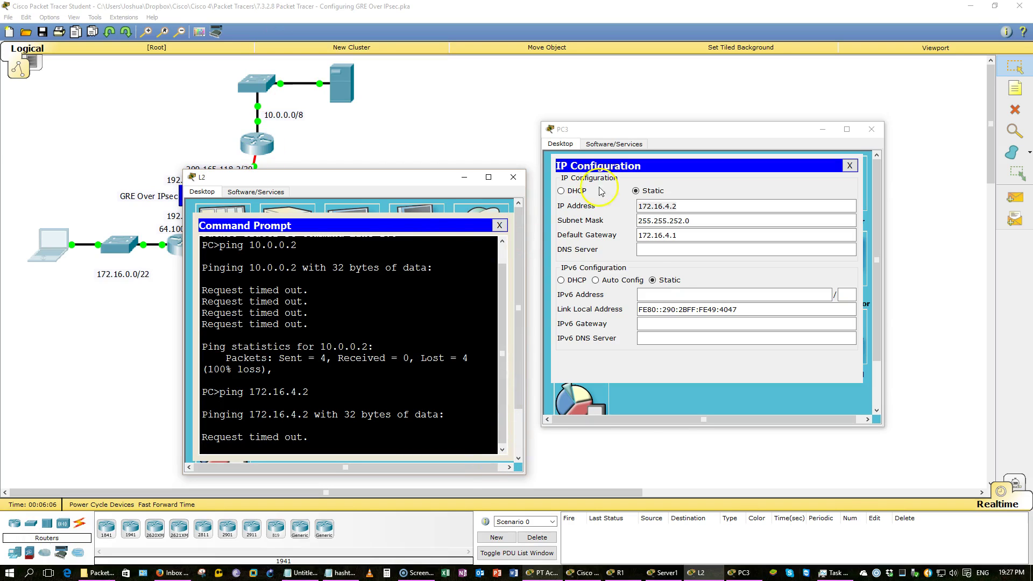
Review L2's ping results, then bring the activity instructions back up
left_click(111, 351)
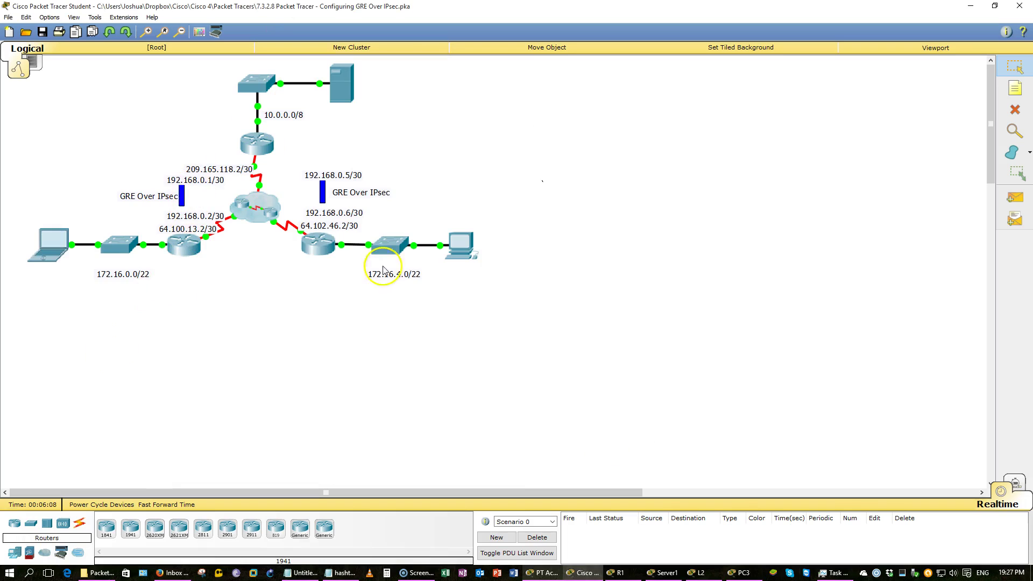
left_click(719, 575)
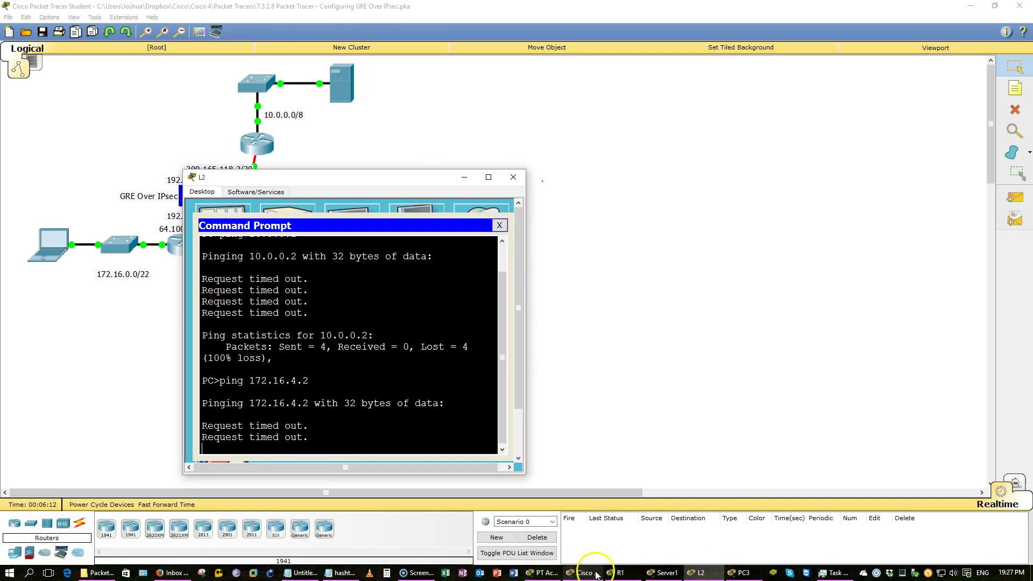
left_click(585, 573)
left_click(544, 573)
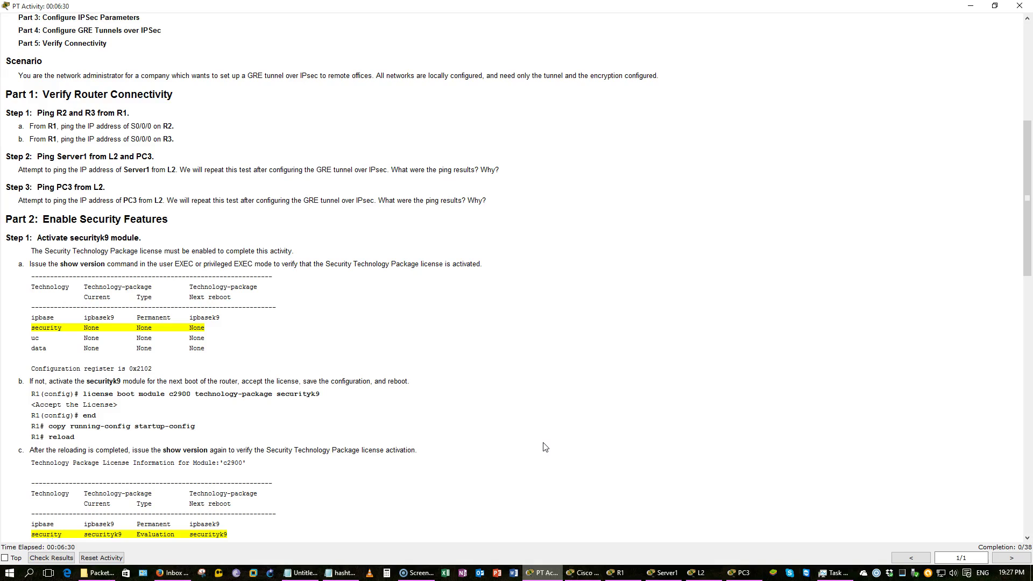
Scroll the instructions to Part 2 and Part 3 on securityk9 and IPsec parameters
scroll(545, 447, "down", 4)
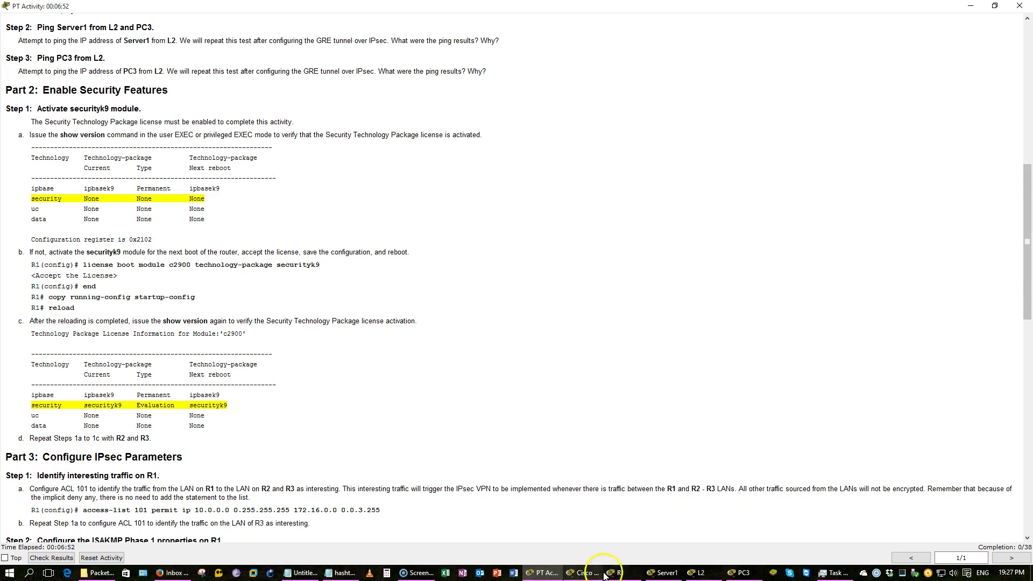
left_click(584, 573)
Keep only R1's command line over the instructions, minimizing R2, R3 and the topology, and end the listing with q
left_click(247, 144)
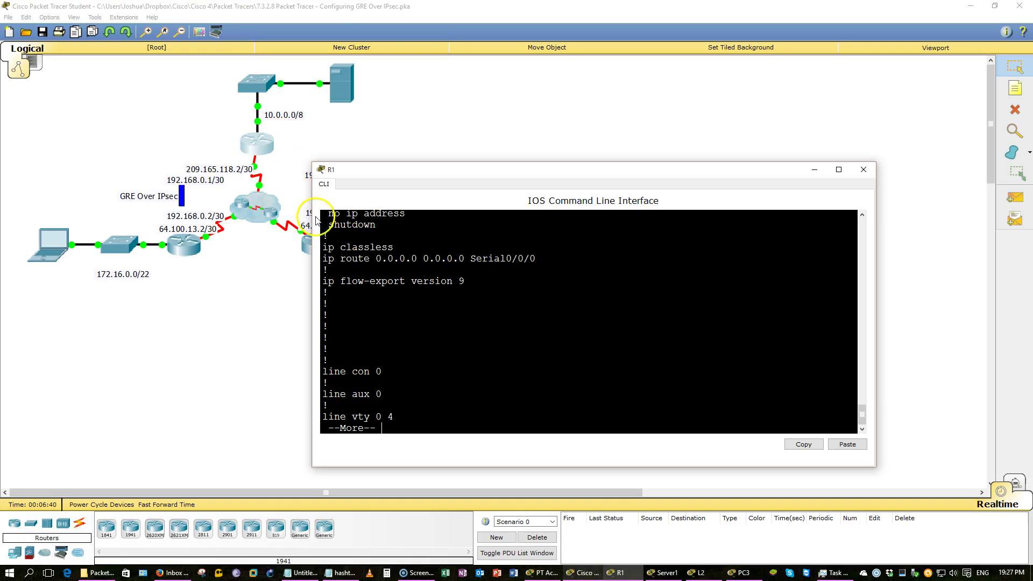
left_click(205, 248)
left_click(304, 244)
left_click(307, 245)
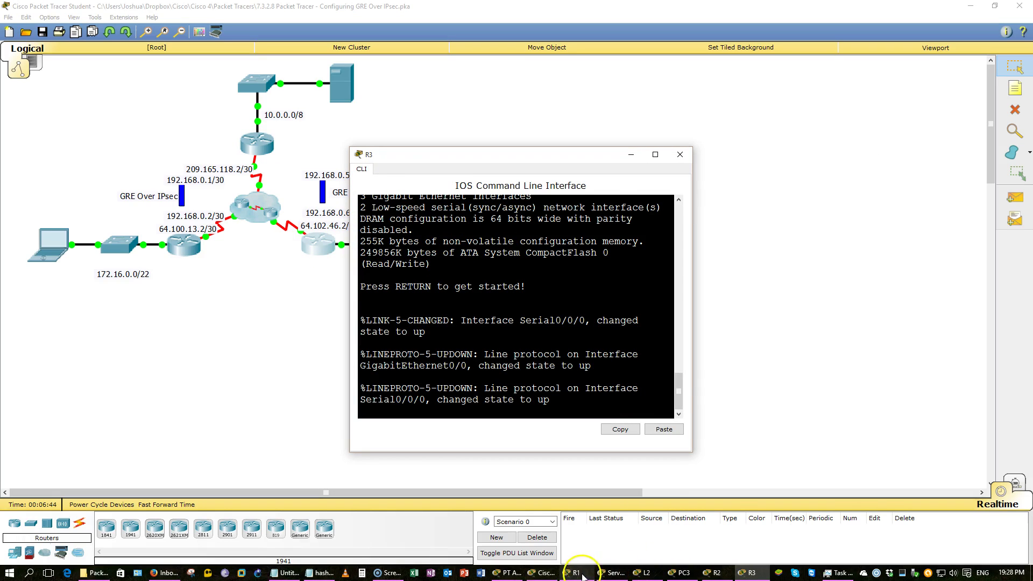
left_click(573, 573)
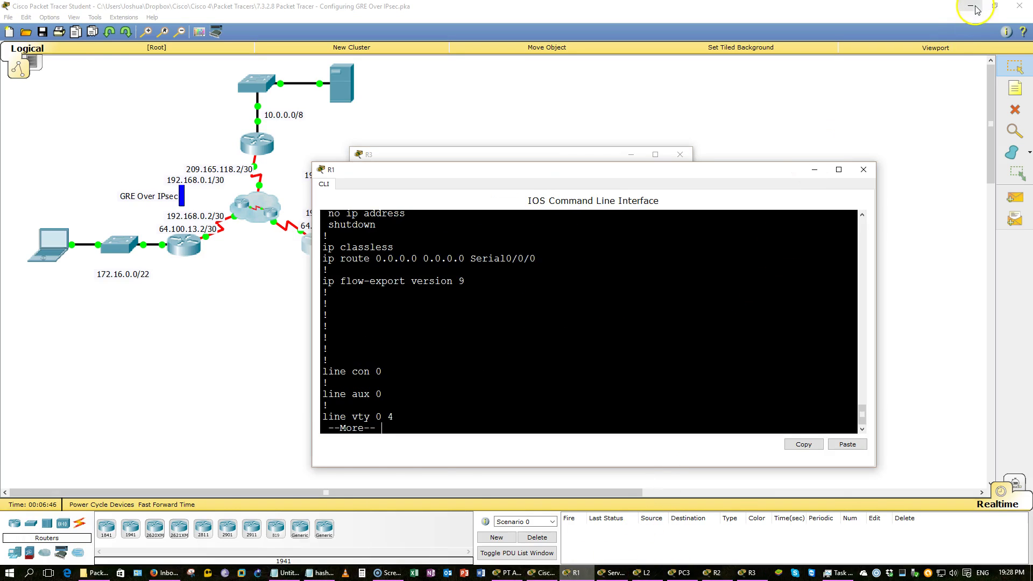
left_click(971, 6)
left_click(632, 154)
left_click(635, 157)
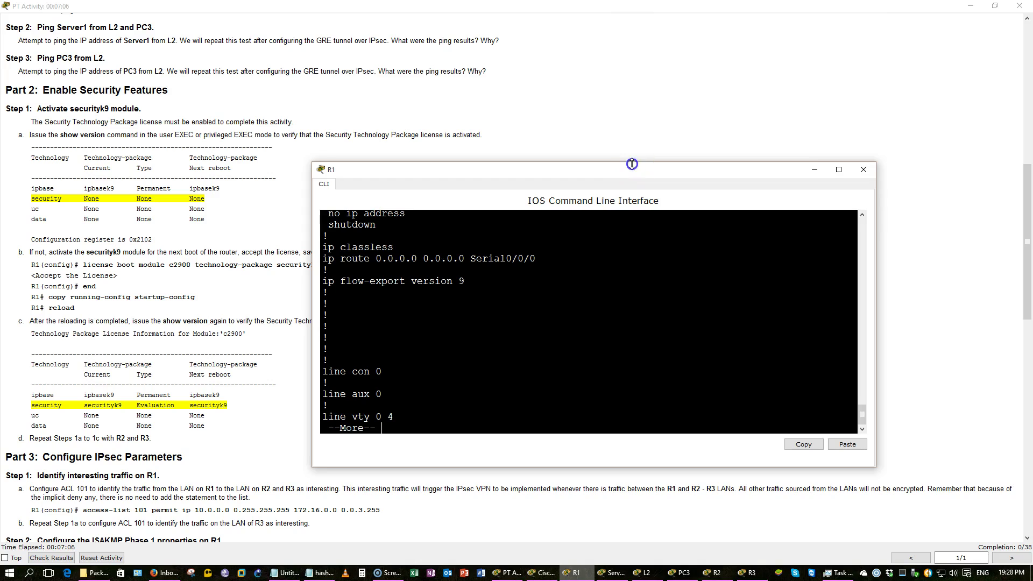
double_click(632, 164)
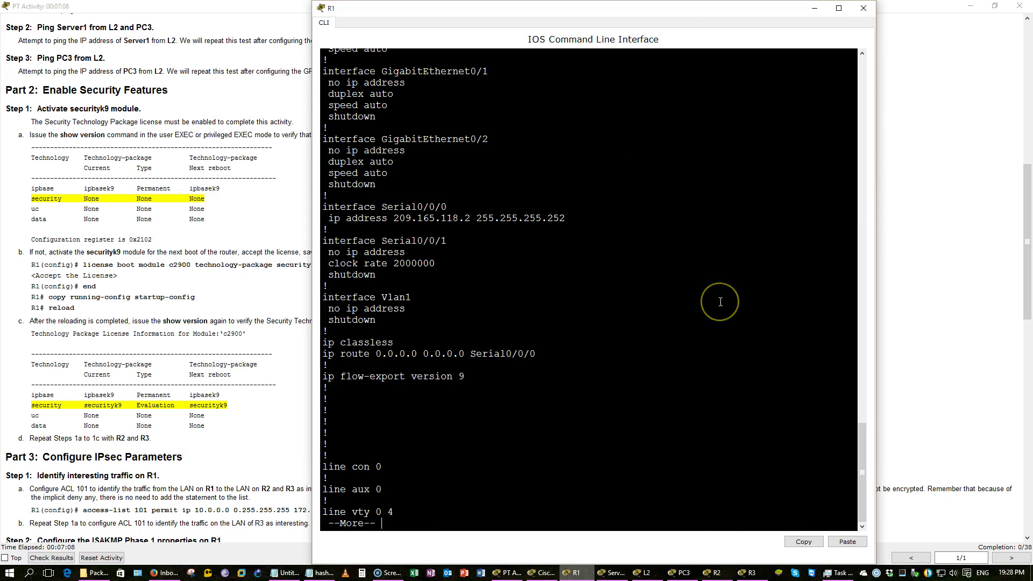
key("q")
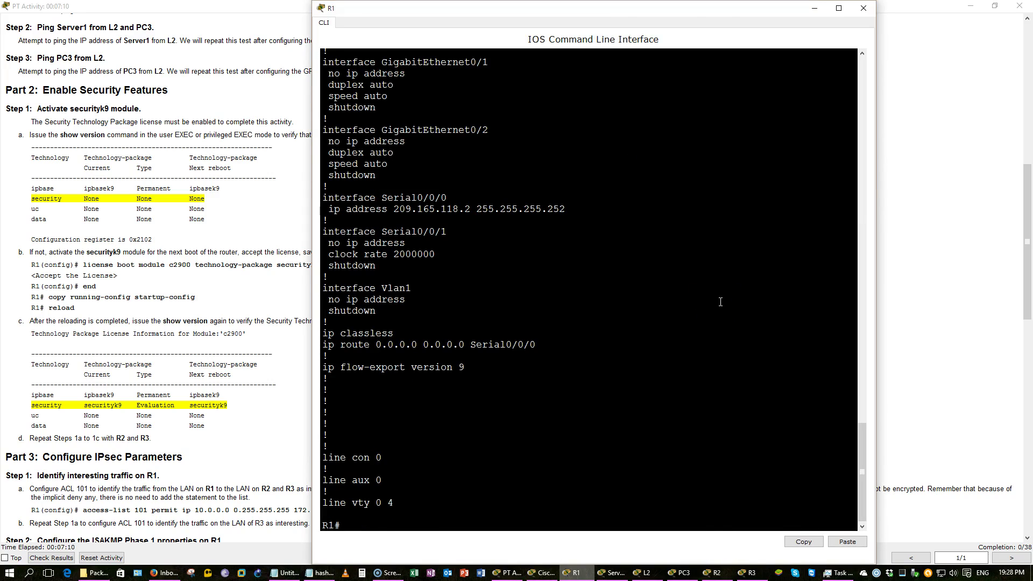
left_click_drag(744, 1, 776, 65)
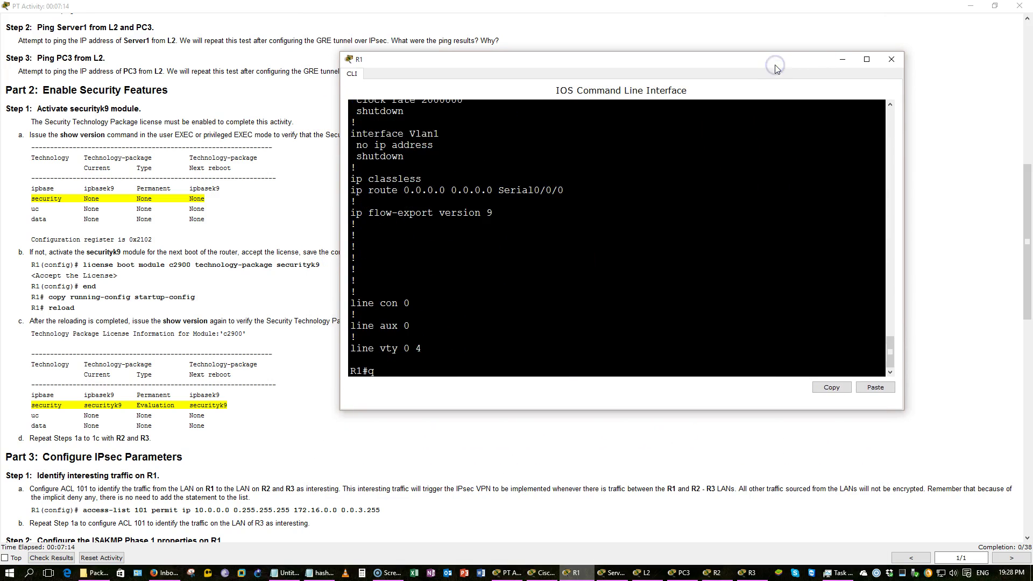
In conf t, run license boot module c2900 technology-package securityk9 and accept the agreement
key("BackSpace")
type("conf t")
key("Return")
type("li")
key("Tab")
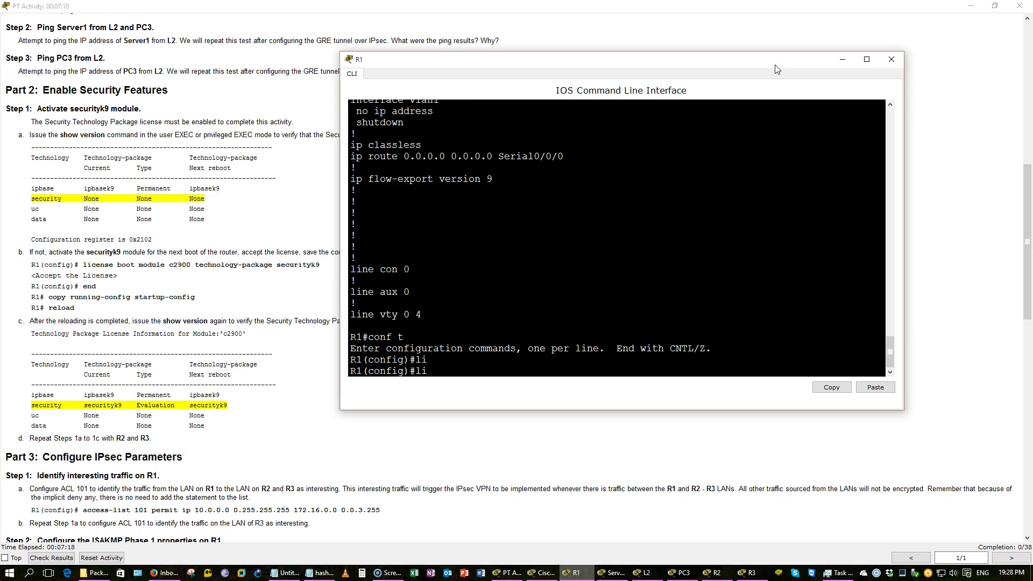
key("BackSpace")
key("BackSpace")
type("lic")
key("Tab")
type("bo")
key("Tab")
type("m")
key("Tab")
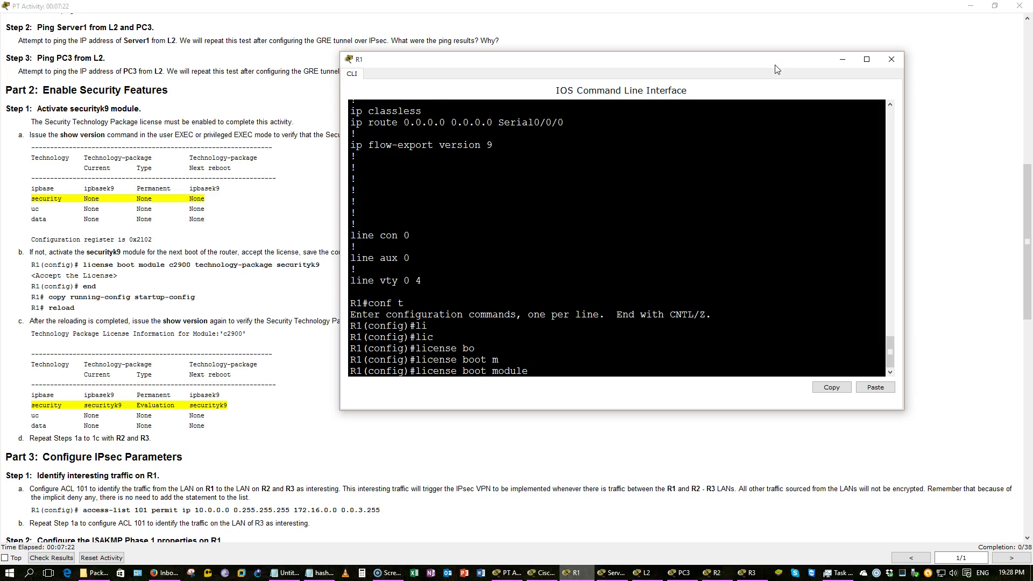
type("c2900 te")
key("Tab")
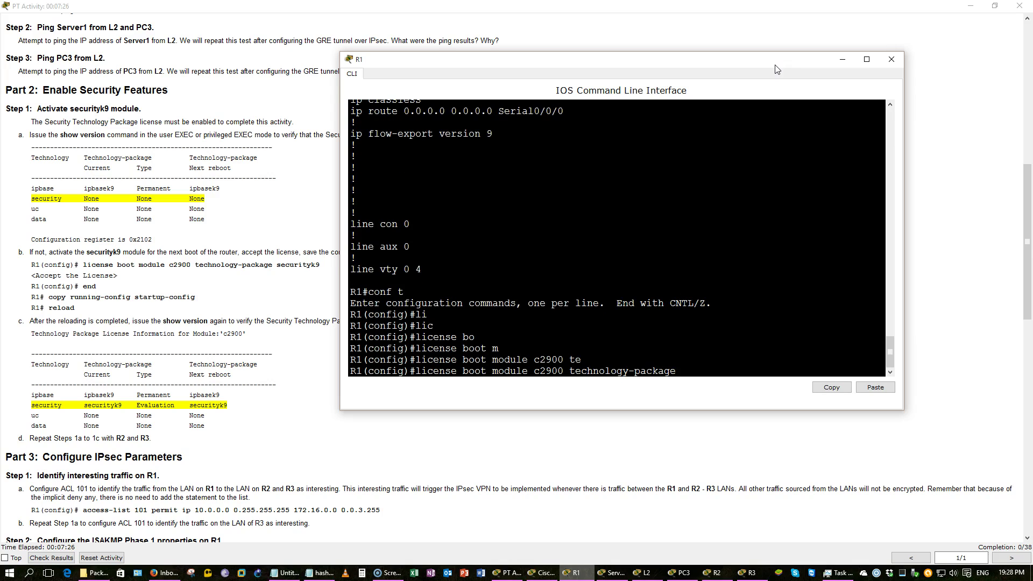
type("s")
key("Tab")
key("Return")
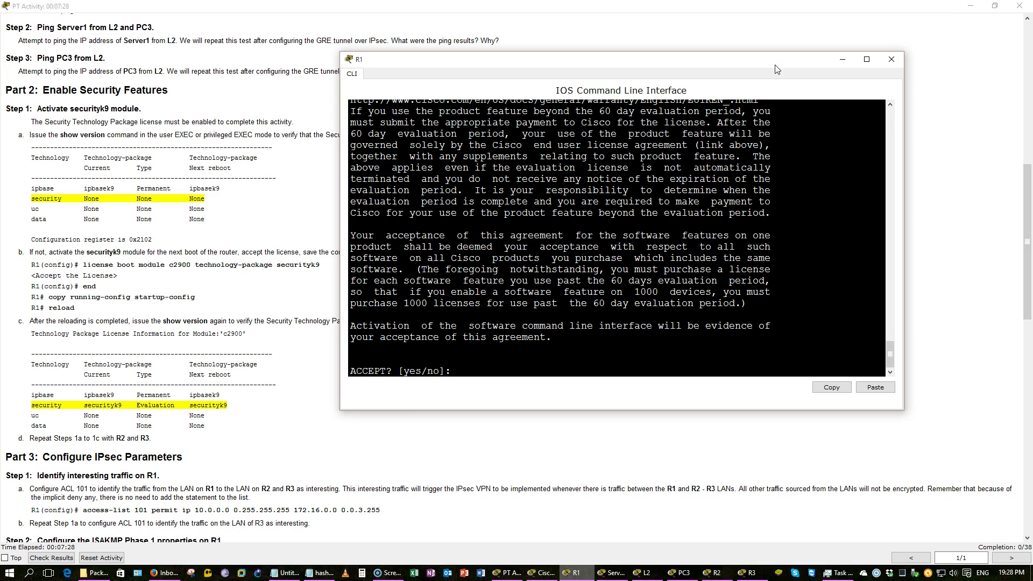
type("y")
key("Return")
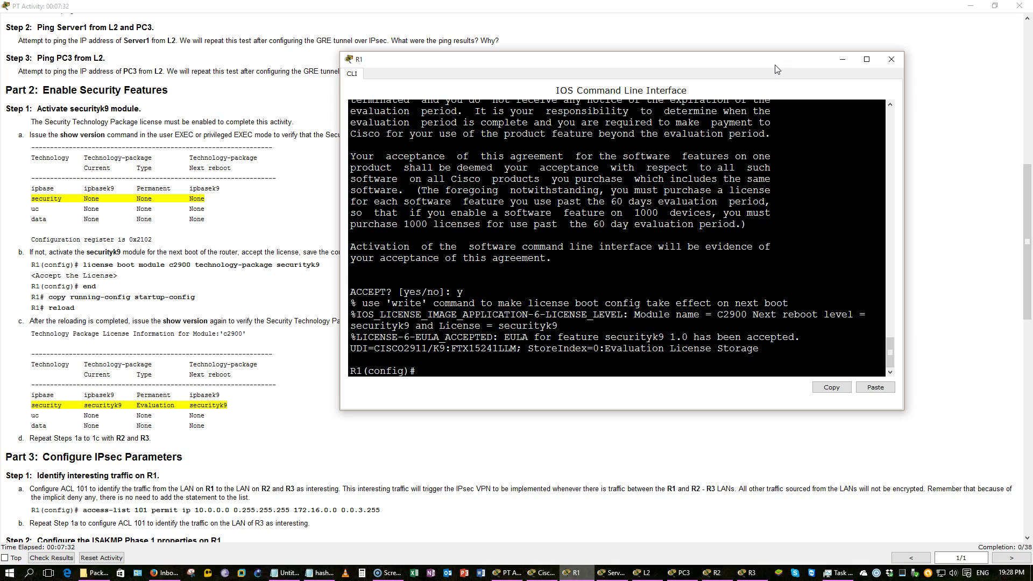
Save R1's configuration with do wr and reload it, confirming with y
type("do wr")
key("Return")
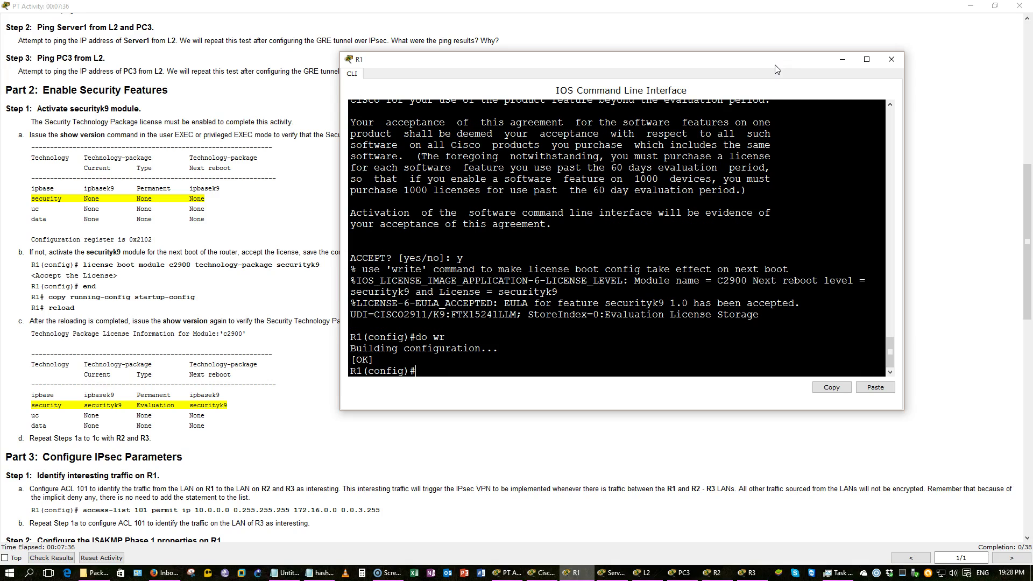
type("do rel")
key("Return")
type("y")
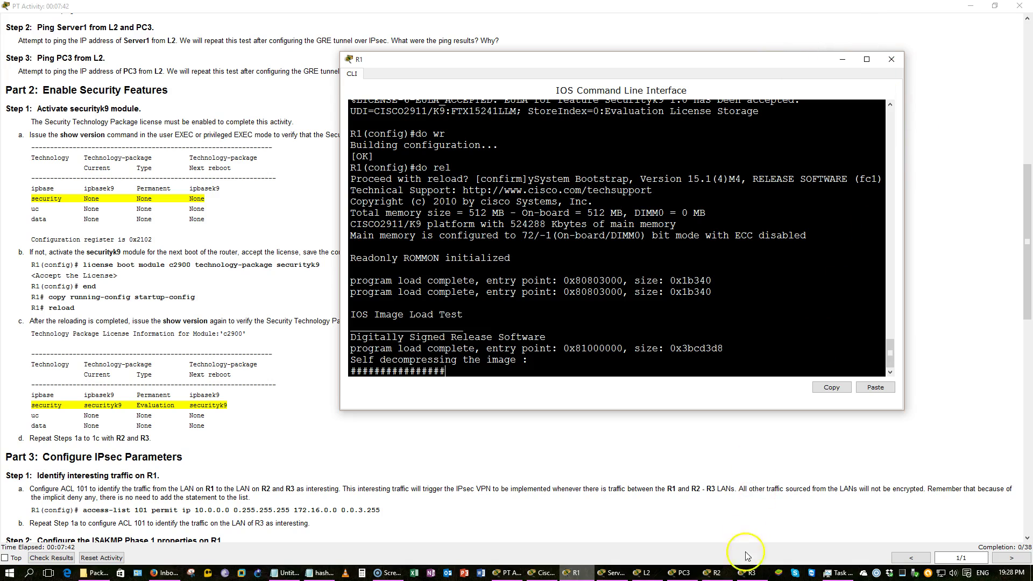
Enlarge R2's console and enter global configuration mode with en and conf t
left_click(730, 576)
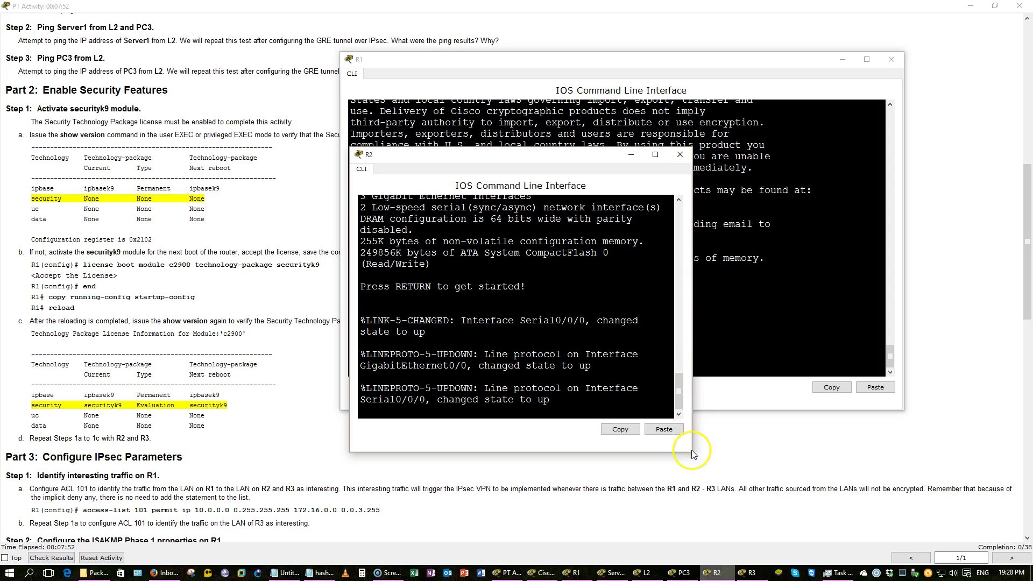
left_click_drag(691, 450, 910, 427)
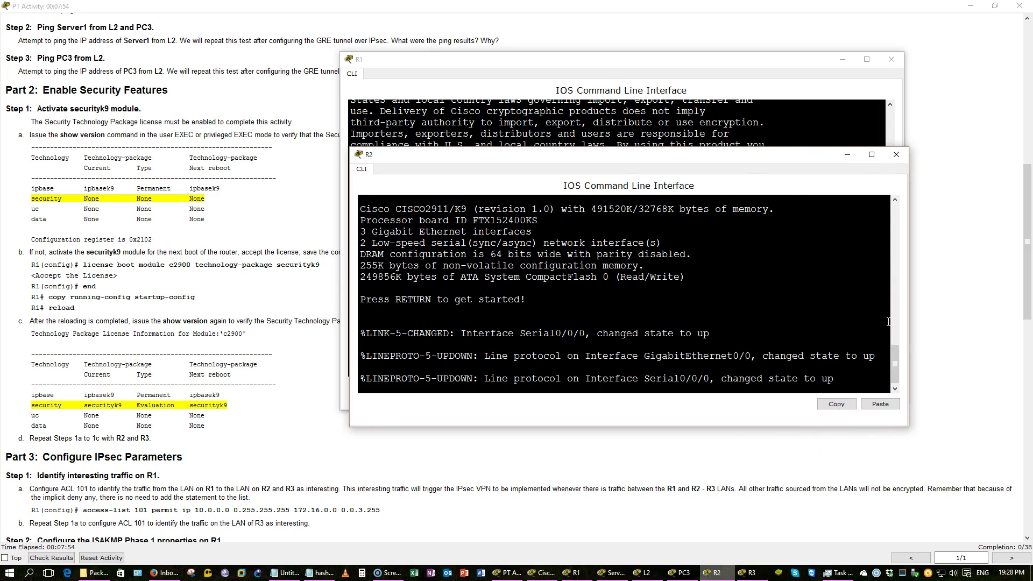
left_click_drag(793, 150, 793, 73)
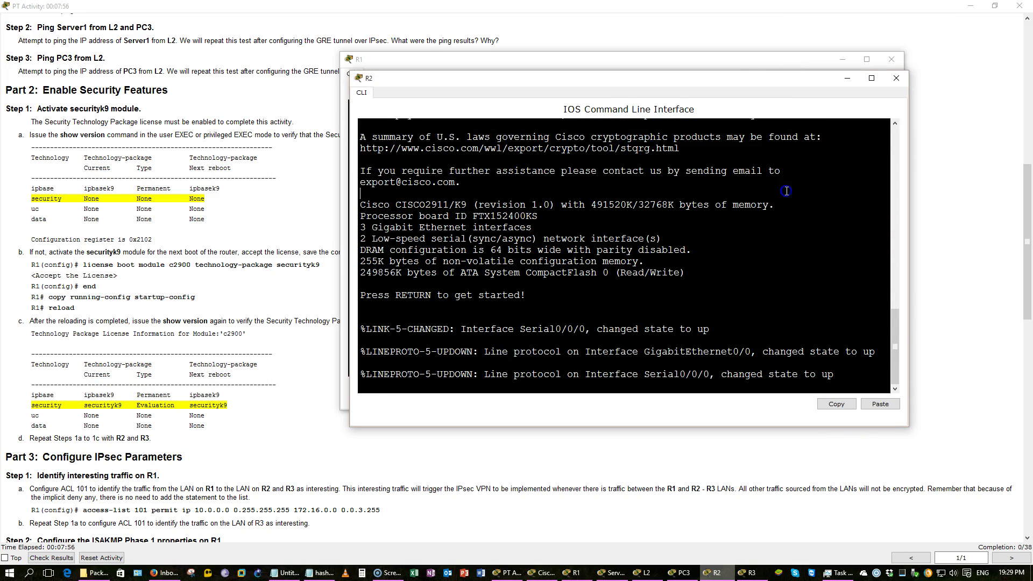
key("Return")
type("e")
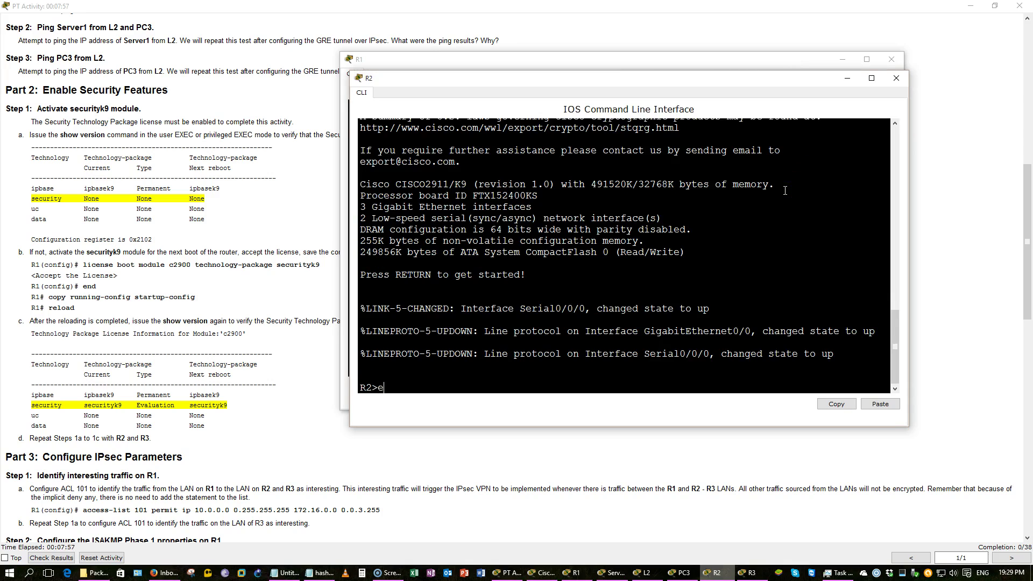
type("n")
key("Return")
type("conf t")
key("Return")
Enter 'license boot module c2900 technology-package securityk9' on R2
type("li")
type("c")
key("Tab")
type("bo")
key("Tab")
type("mo")
key("Tab")
type("c")
key("Tab")
type("t")
key("Tab")
type("s")
key("Tab")
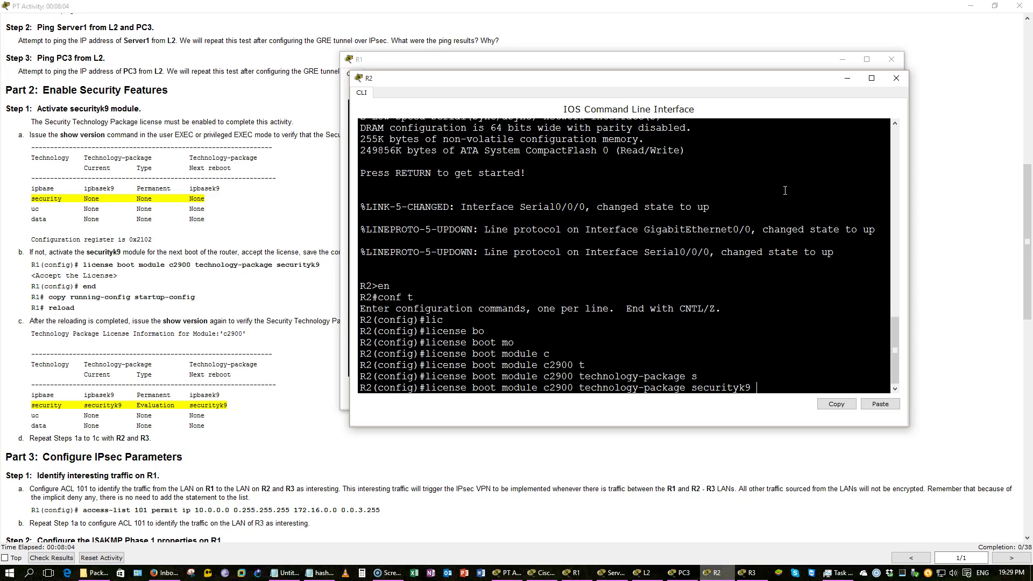
type("?")
key("Return")
Accept the license agreement, save R2's configuration with do wr, and issue do rel
type("y")
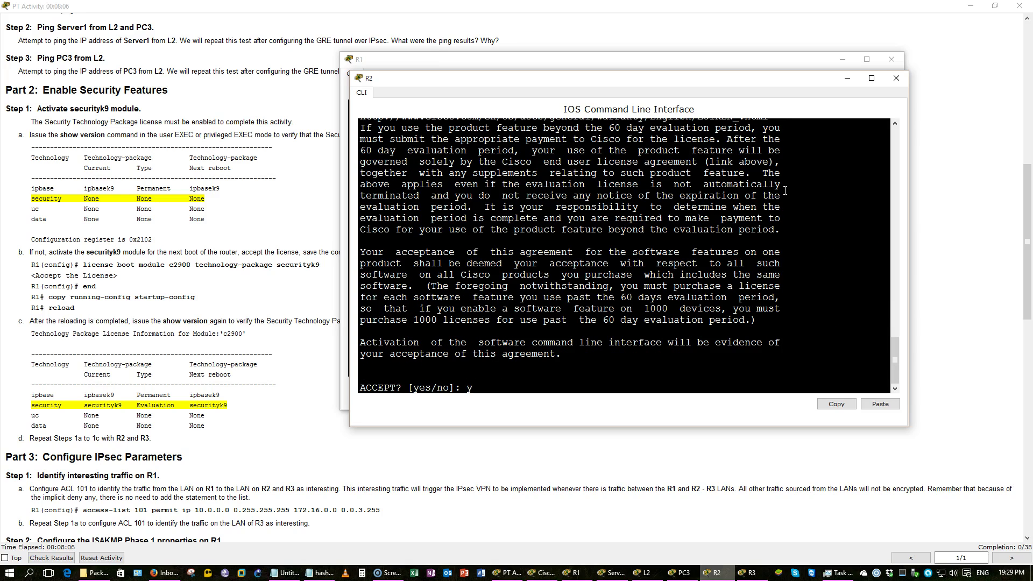
key("Return")
type("do wr")
key("Return")
type("do rel")
key("Return")
Confirm R2's reload, then enlarge R3's console and enter global configuration mode
type("y")
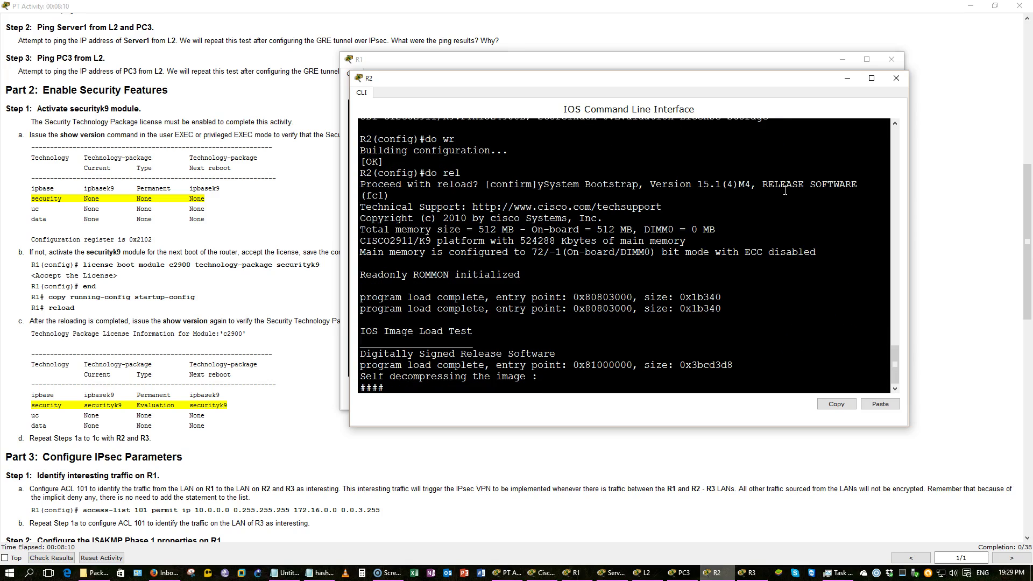
left_click(747, 572)
left_click_drag(594, 156, 587, 148)
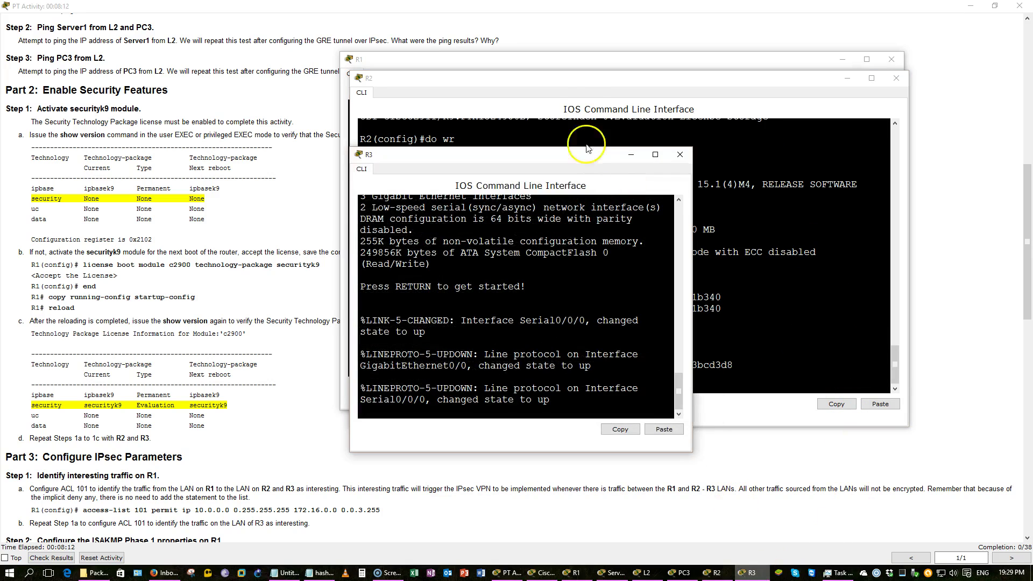
left_click_drag(348, 149, 157, 71)
left_click_drag(293, 80, 496, 79)
key("Return")
type("en")
key("Return")
type("conf ")
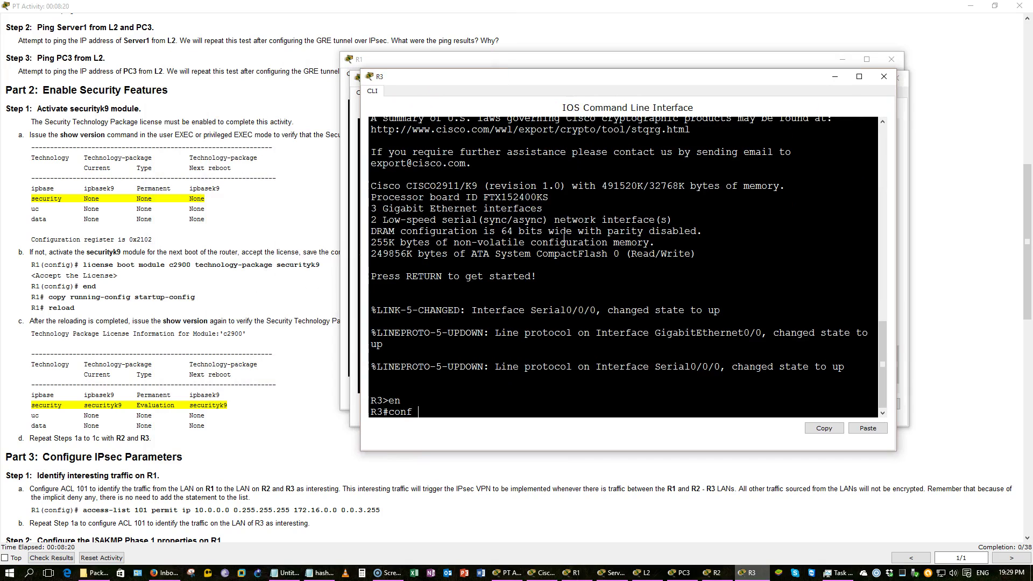
type("t")
key("Return")
Enter 'license boot module c2900 technology-package securityk9' on R3
type("li")
key("Tab")
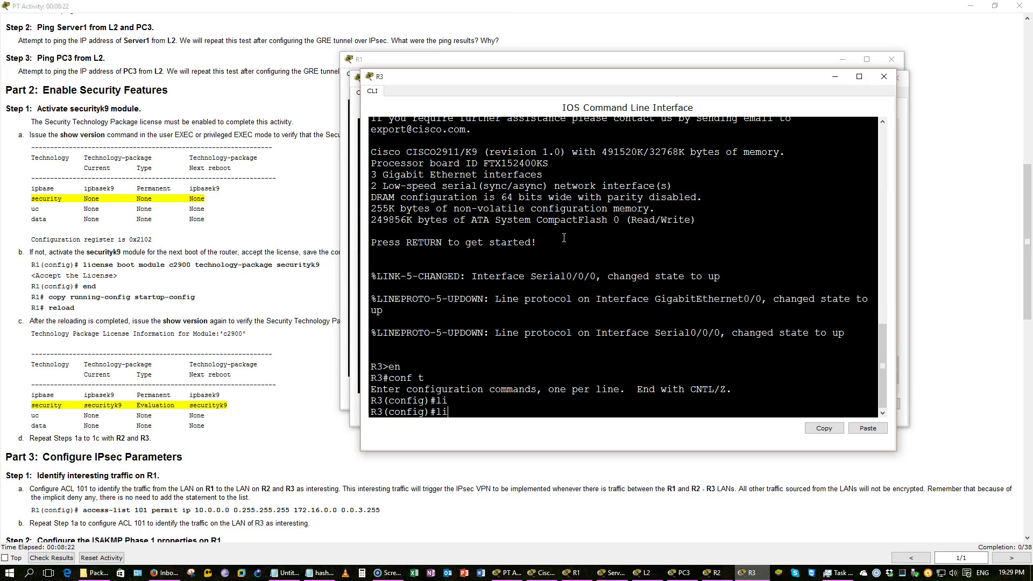
type("cense b")
key("Tab")
type("b")
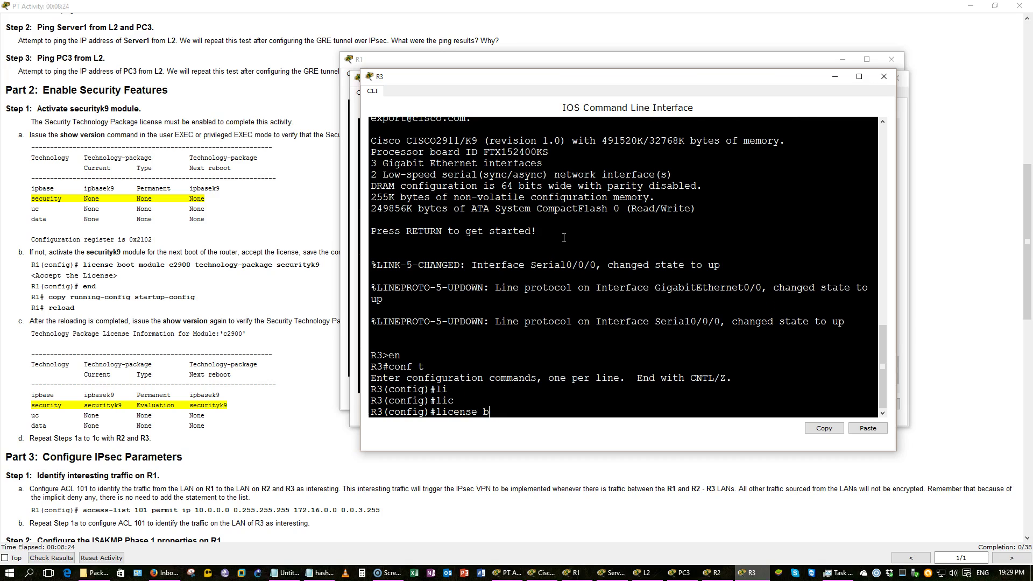
type("nooot")
key("Tab")
type("mo")
key("Tab")
type("c")
key("Tab")
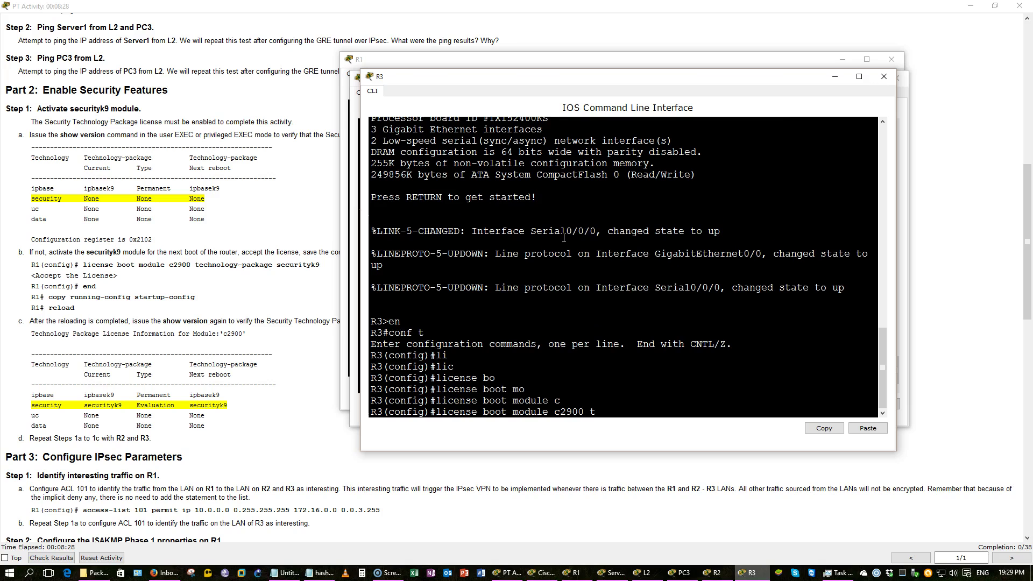
type("t")
key("Tab")
type("s")
key("Tab")
key("Return")
Accept the license, save R3's configuration with do wr, and confirm the reload with y
type("y")
key("Return")
type("do wr")
key("Return")
type("do relo")
key("Return")
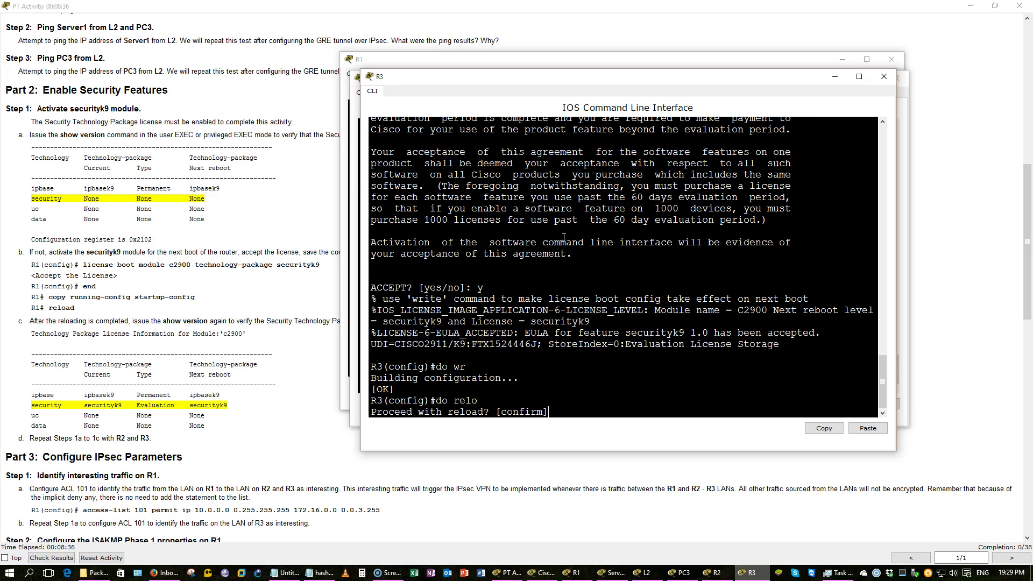
type("y")
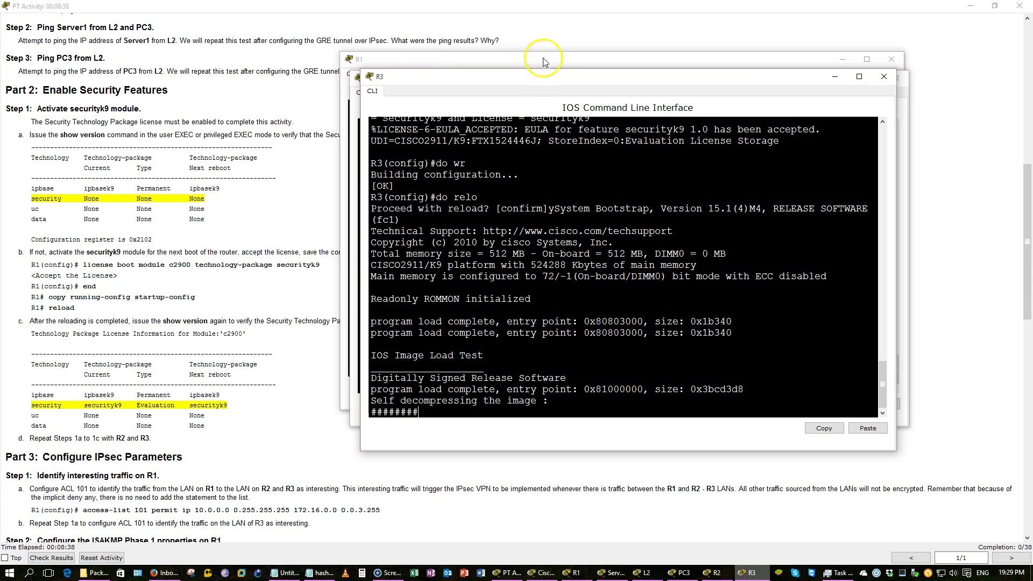
Scroll through Part 3's IPsec steps in the activity instructions, then return to the topology
left_click(141, 277)
scroll(141, 276, "down", 1)
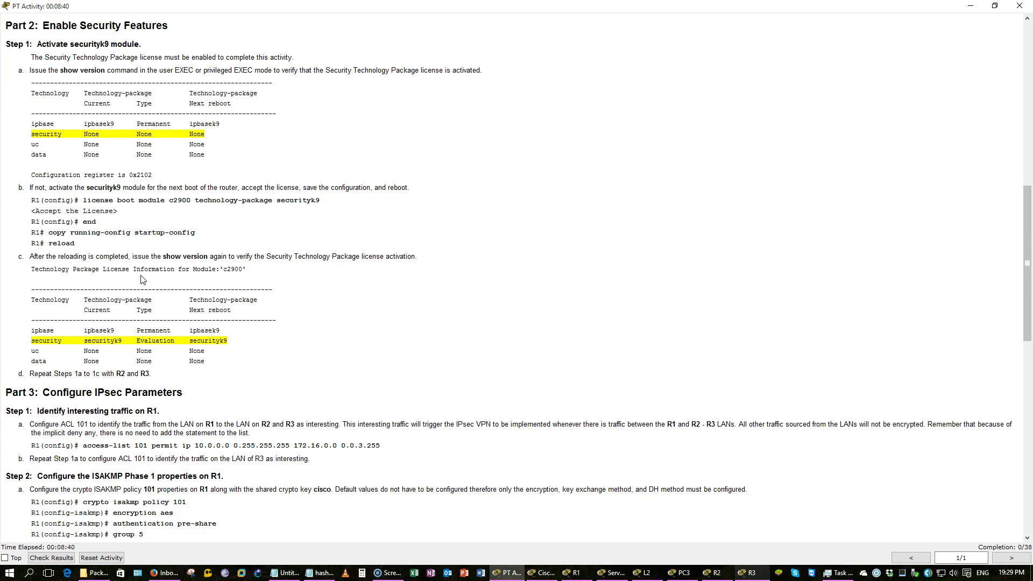
scroll(143, 279, "down", 3)
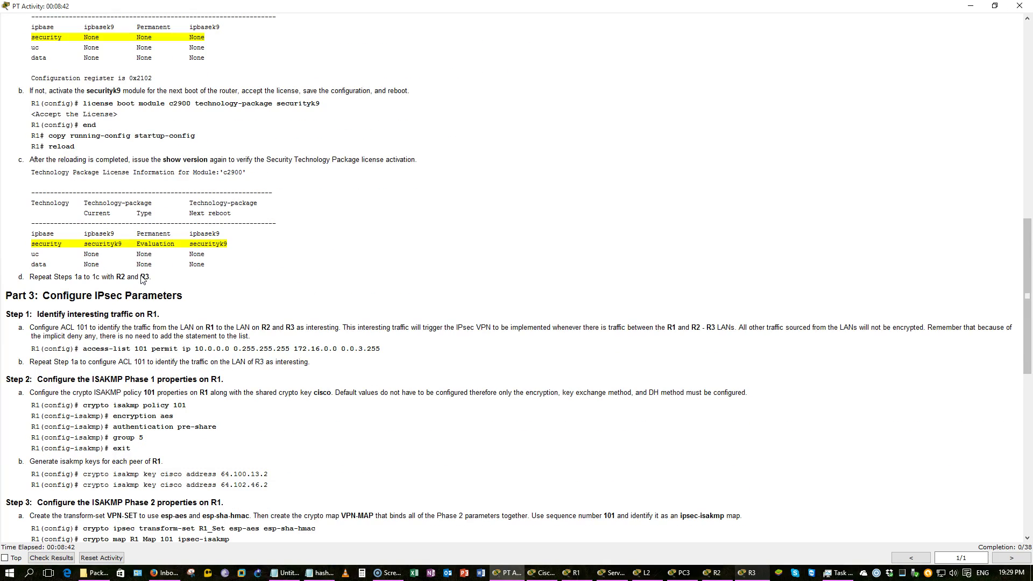
scroll(141, 278, "down", 4)
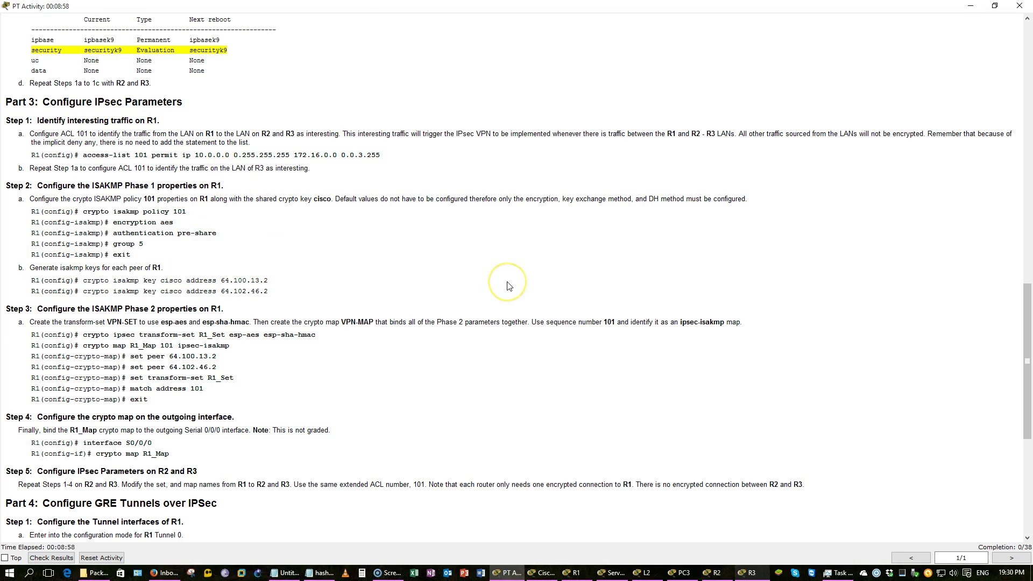
scroll(509, 286, "up", 7)
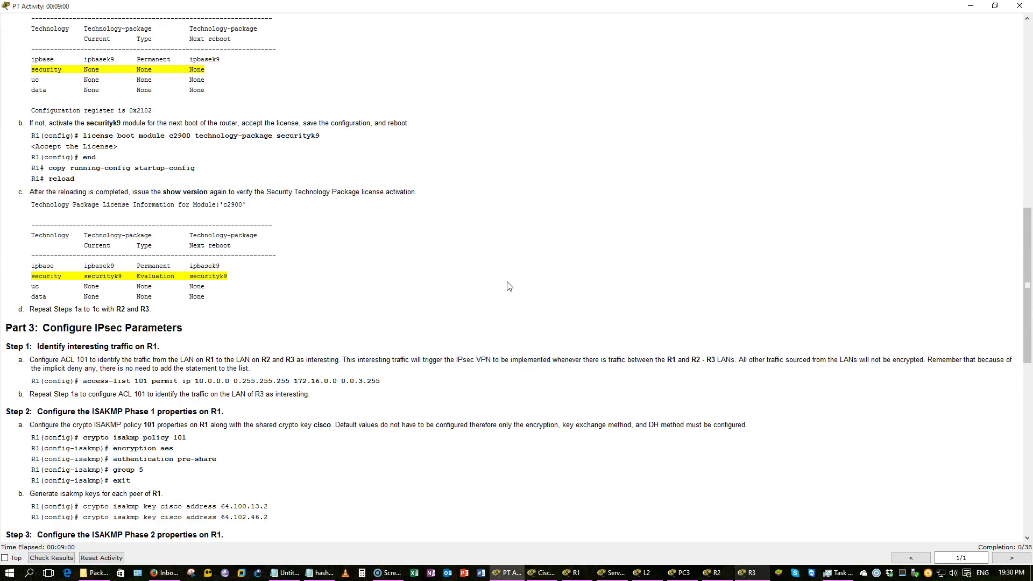
scroll(509, 285, "up", 7)
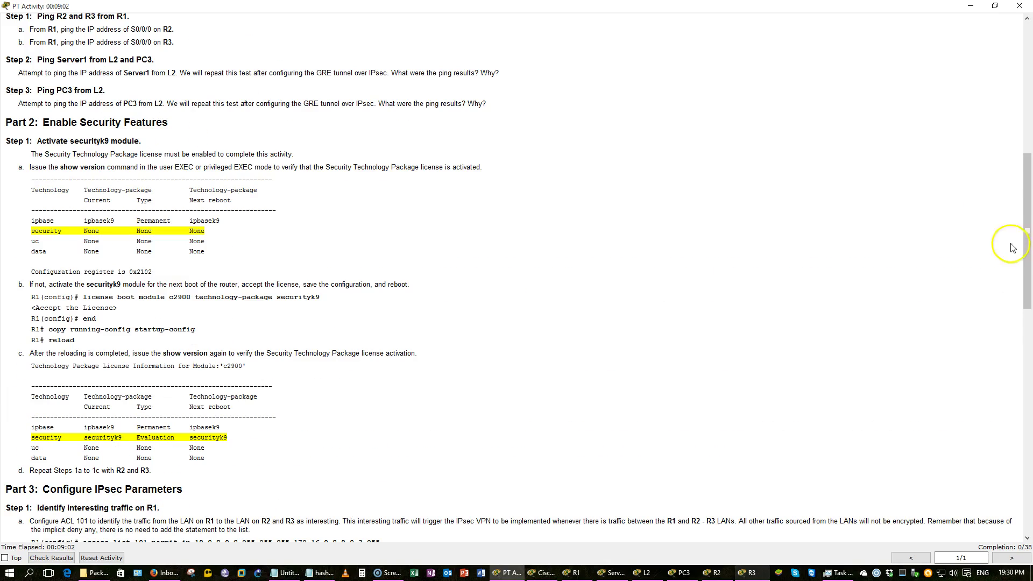
left_click(970, 6)
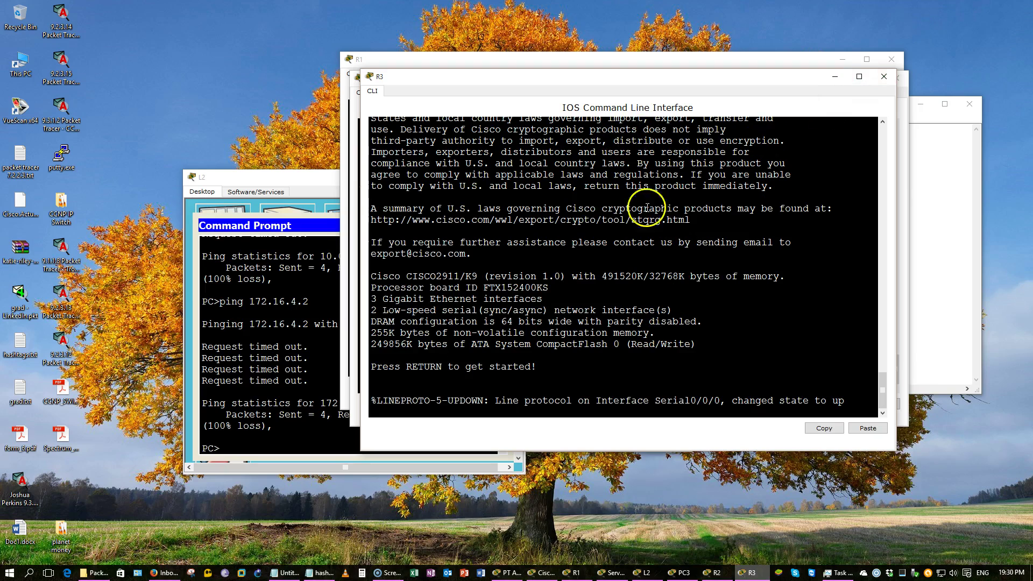
left_click(543, 565)
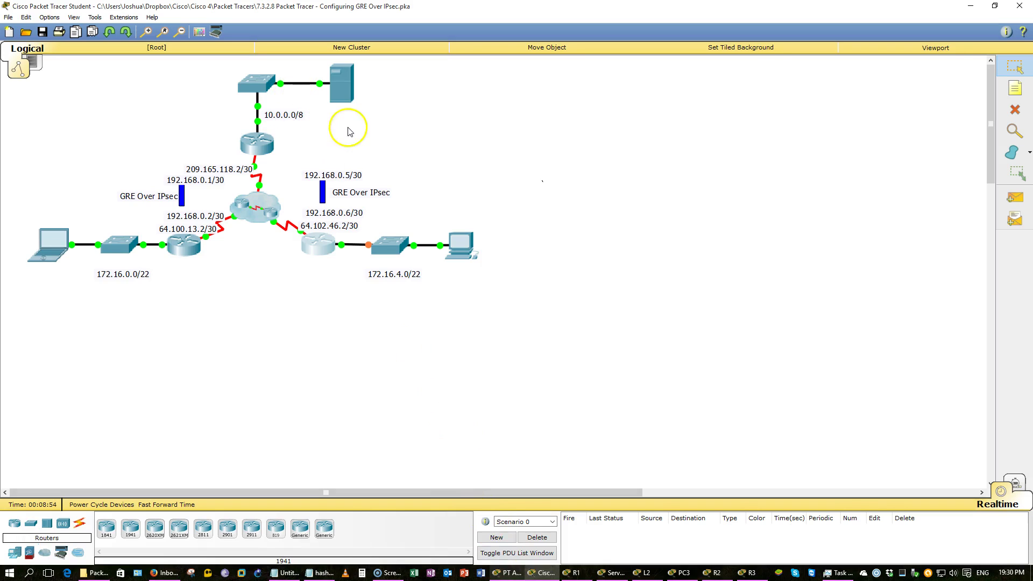
Box-select the switch, server and 10.0.0.0/8 note, then switch to the activity instructions
left_click(270, 114)
left_click_drag(270, 115, 199, 79)
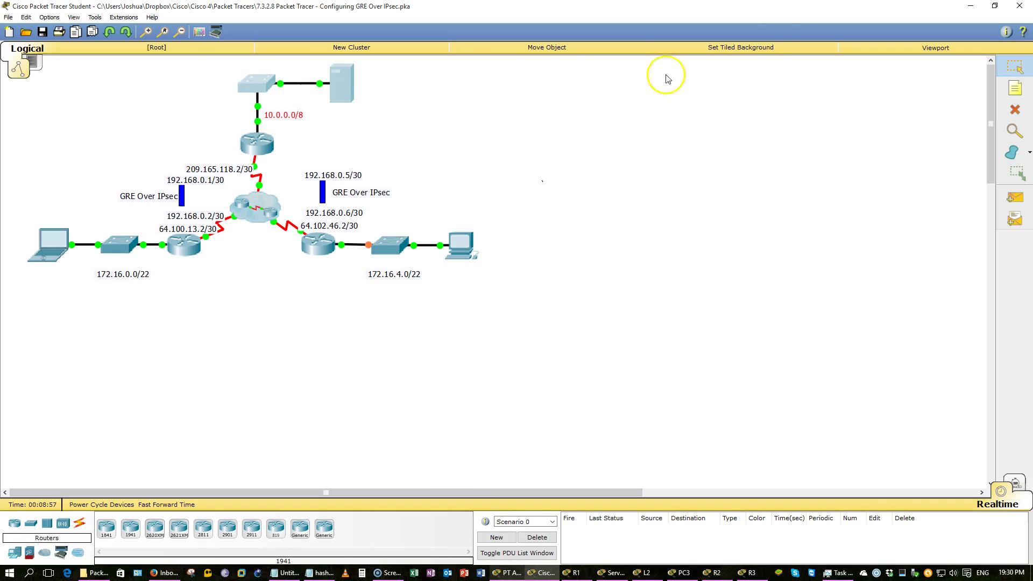
left_click(973, 7)
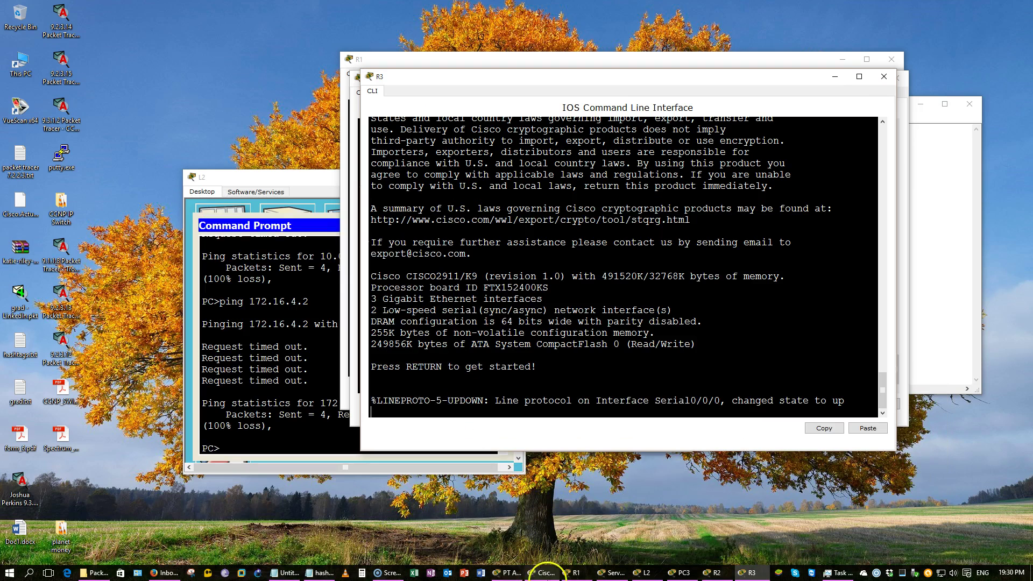
left_click(511, 573)
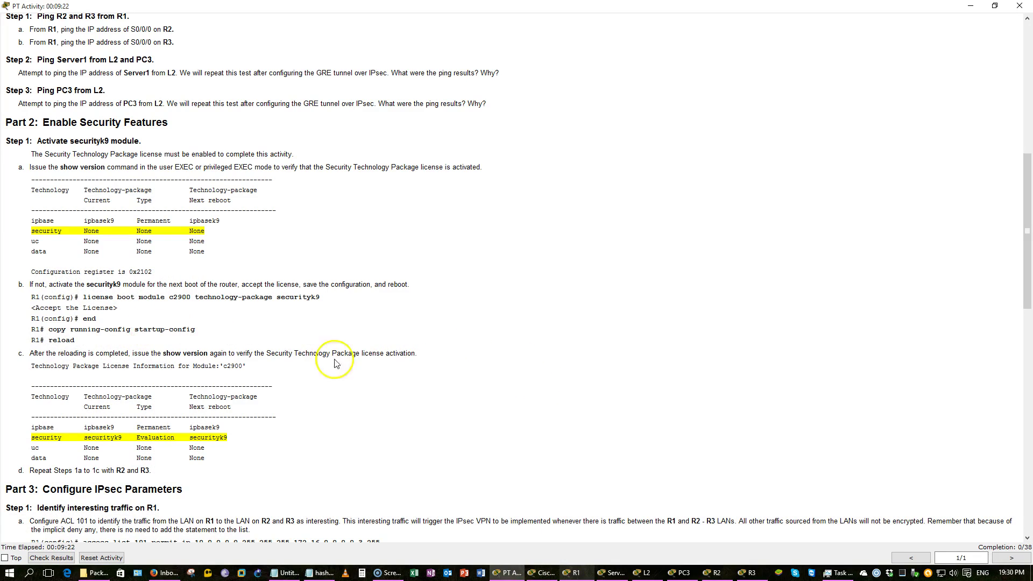
Highlight the Part 3 Step 1 sentence saying interesting traffic triggers the IPsec VPN
scroll(414, 366, "down", 5)
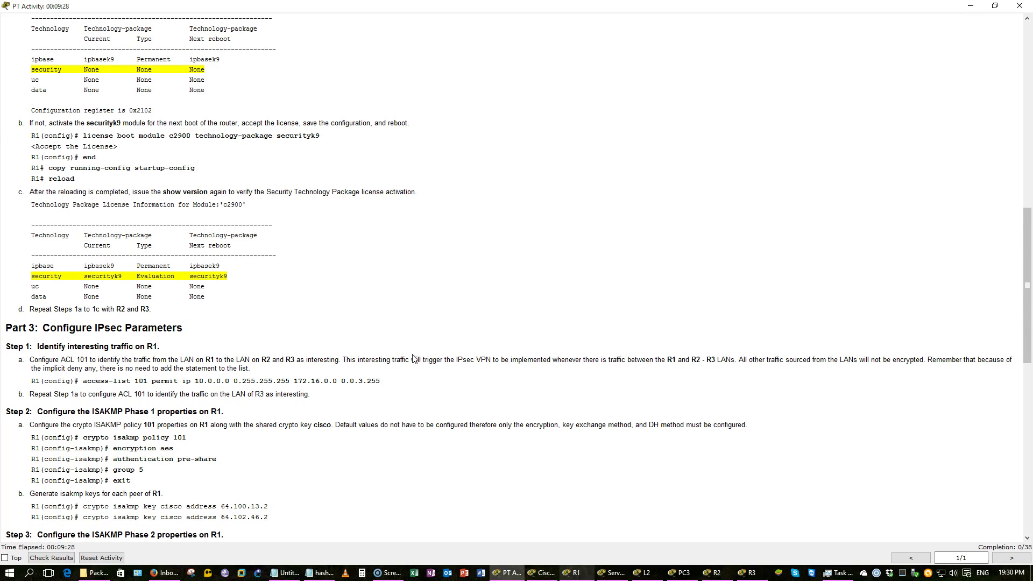
left_click(412, 353)
left_click_drag(413, 354, 697, 357)
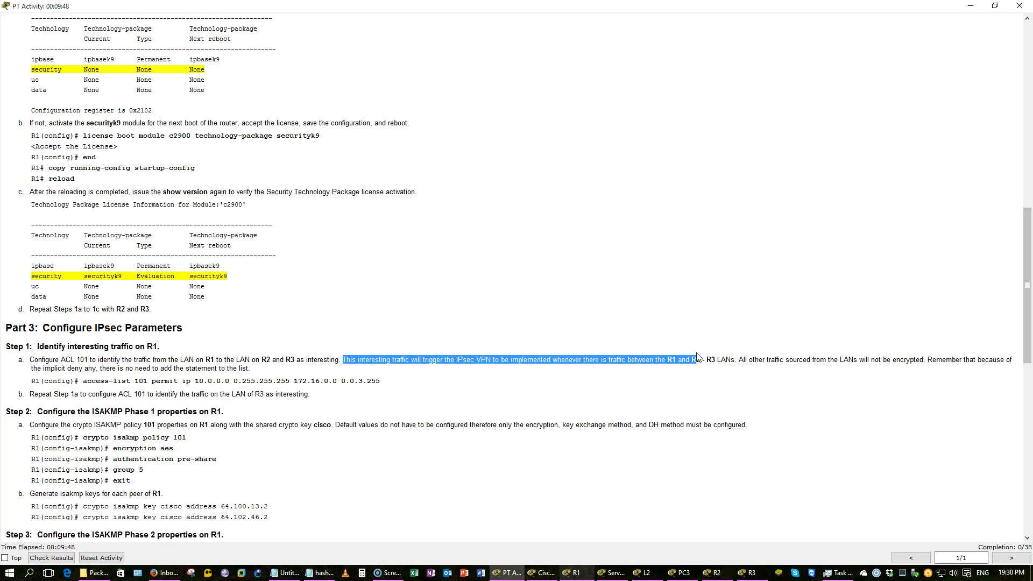
scroll(696, 357, "down", 1)
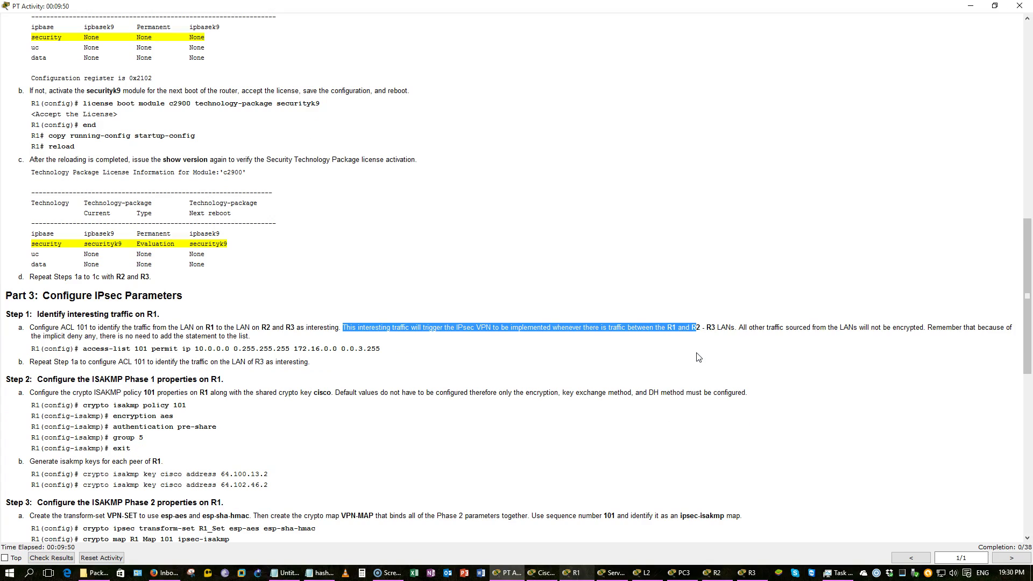
Put R1's console into global configuration mode with en and conf t
left_click(574, 573)
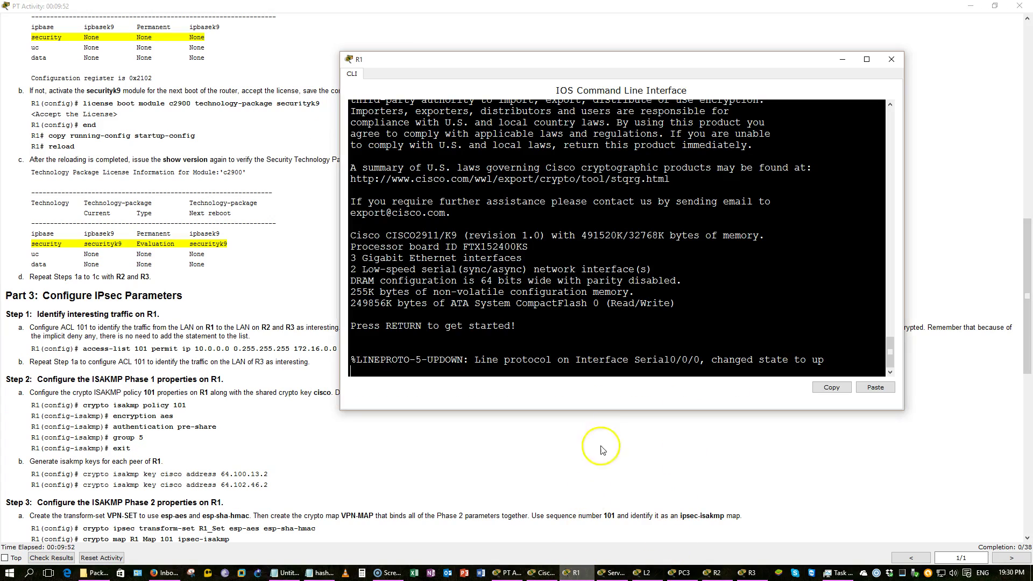
key("Return")
key("Return")
key("Return")
key("Return")
type("en")
key("Return")
type("conf t")
key("Return")
Begin typing 'access-list 101 permit ip 10.0.0.0 0.255.255.255' on R1
type("ac")
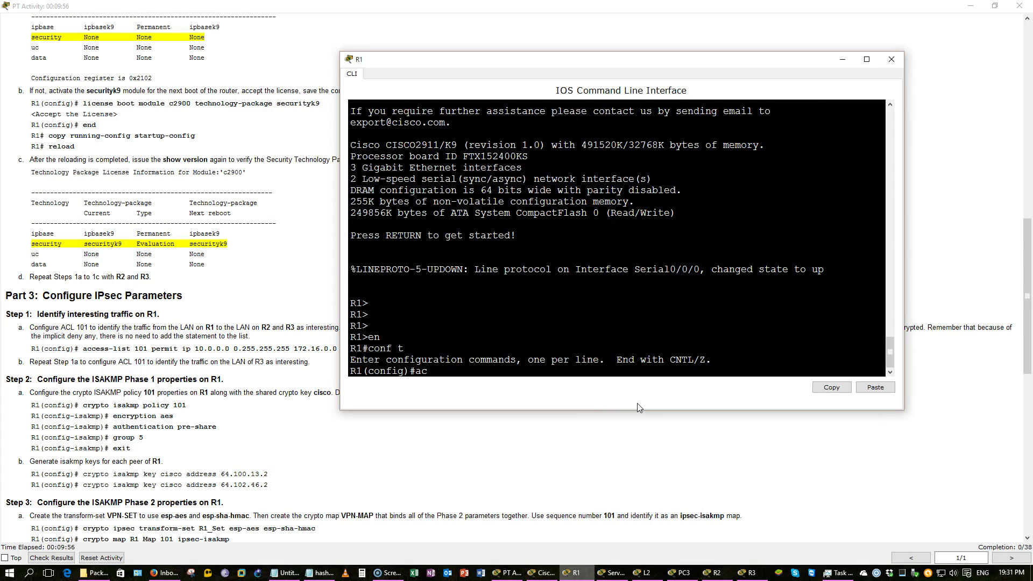
key("Tab")
type("101 permi")
key("Tab")
type("ip 10.0.0")
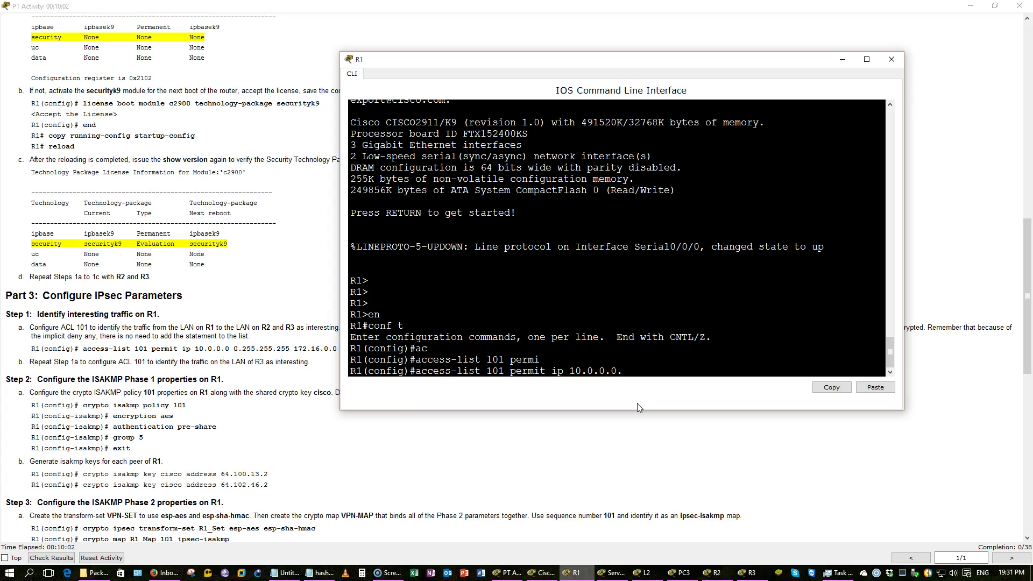
type(".0 0.0..255.255")
left_click(280, 409)
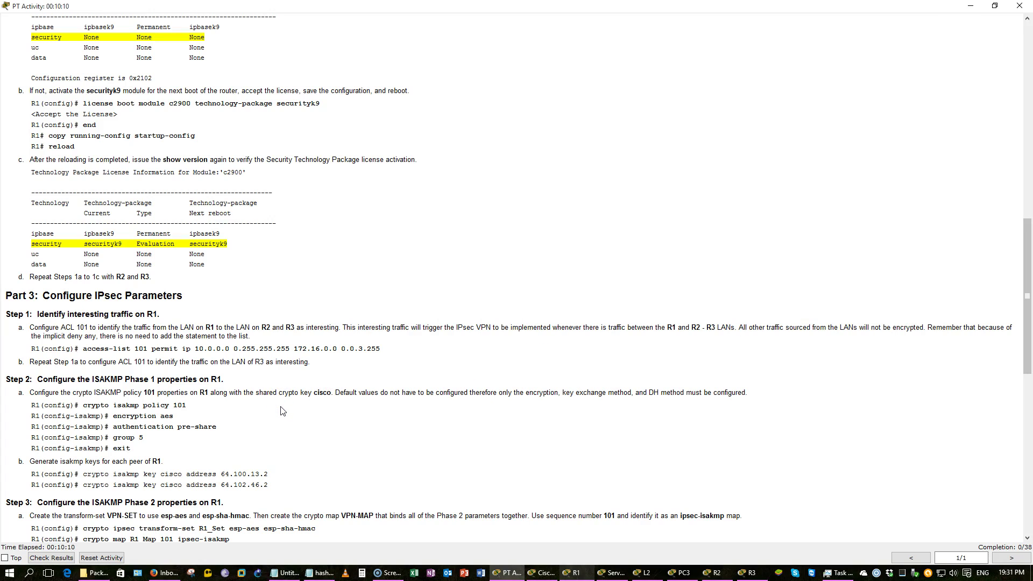
Highlight the 255.255.252.0 masks of L2 and PC3 in the addressing table
scroll(281, 410, "up", 15)
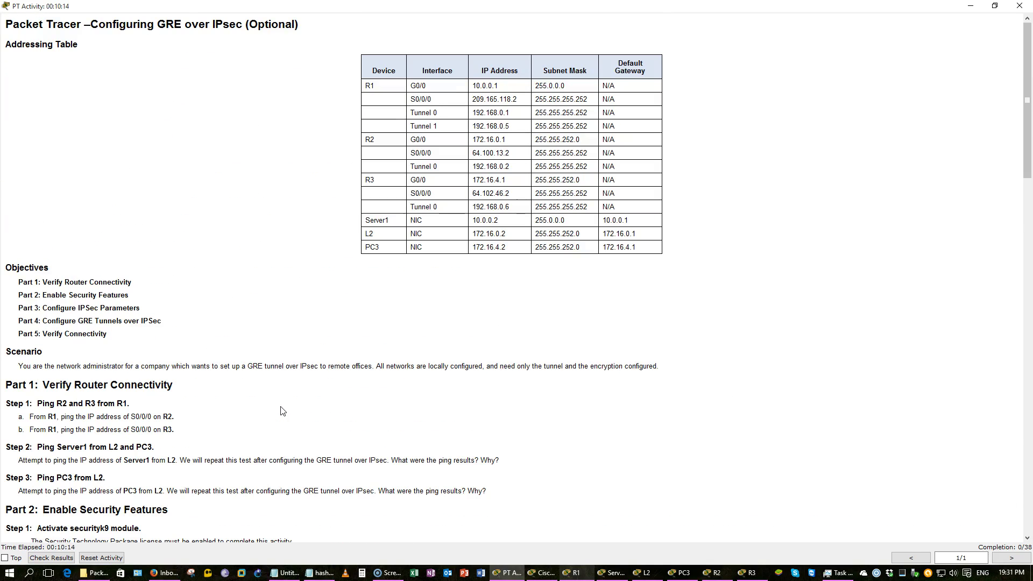
scroll(281, 410, "down", 14)
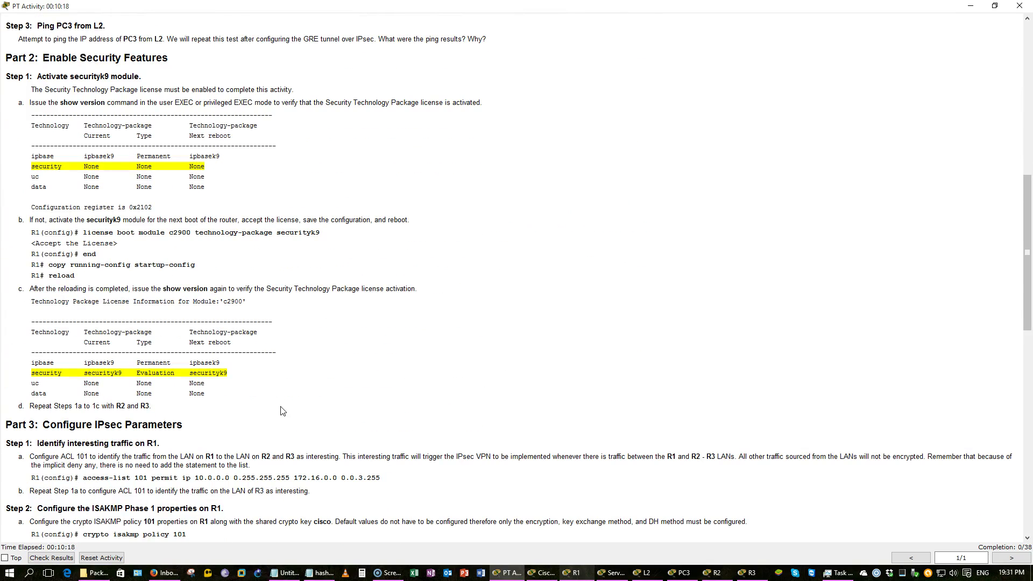
scroll(281, 411, "up", 12)
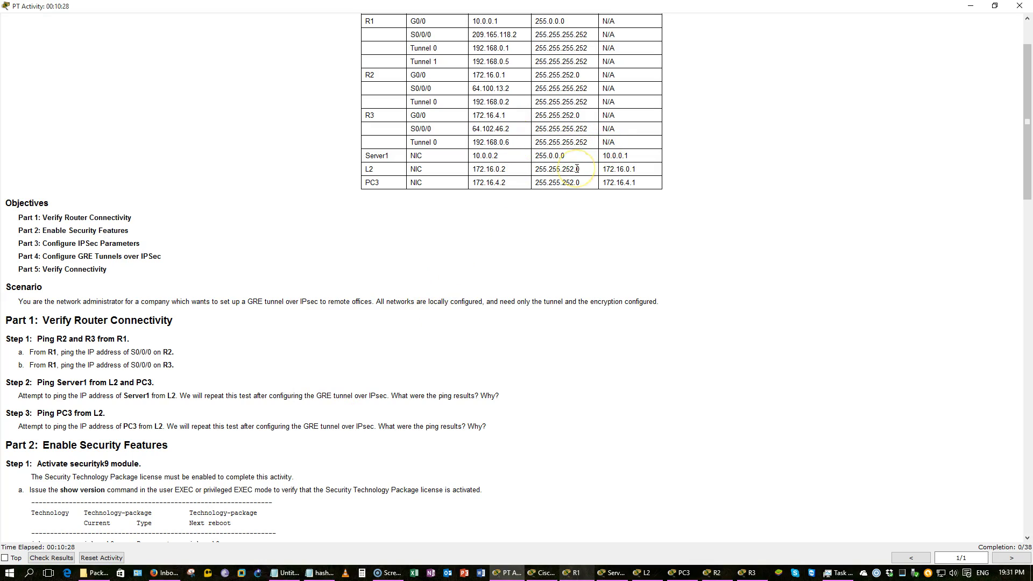
left_click_drag(577, 170, 524, 165)
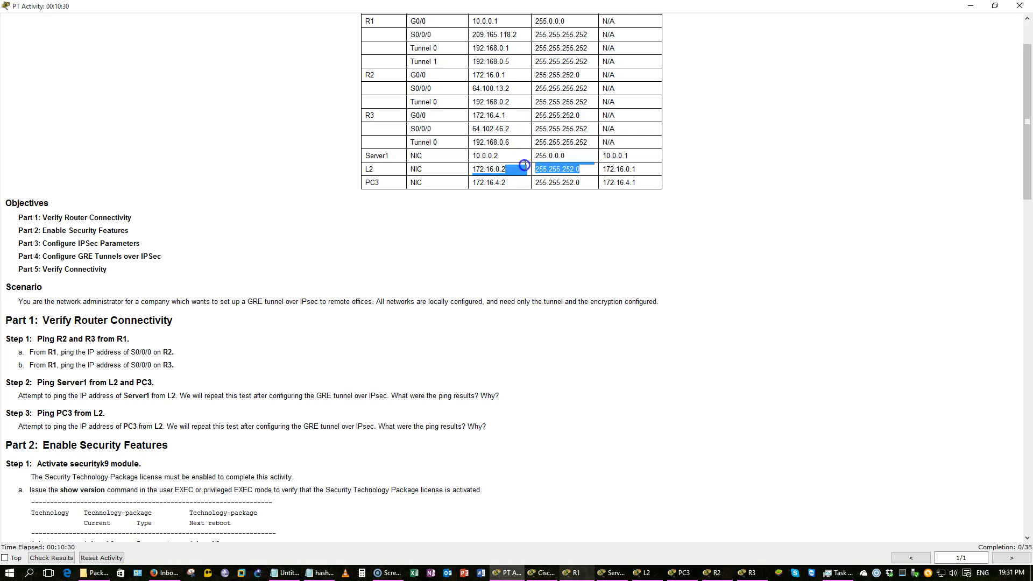
left_click_drag(587, 183, 533, 183)
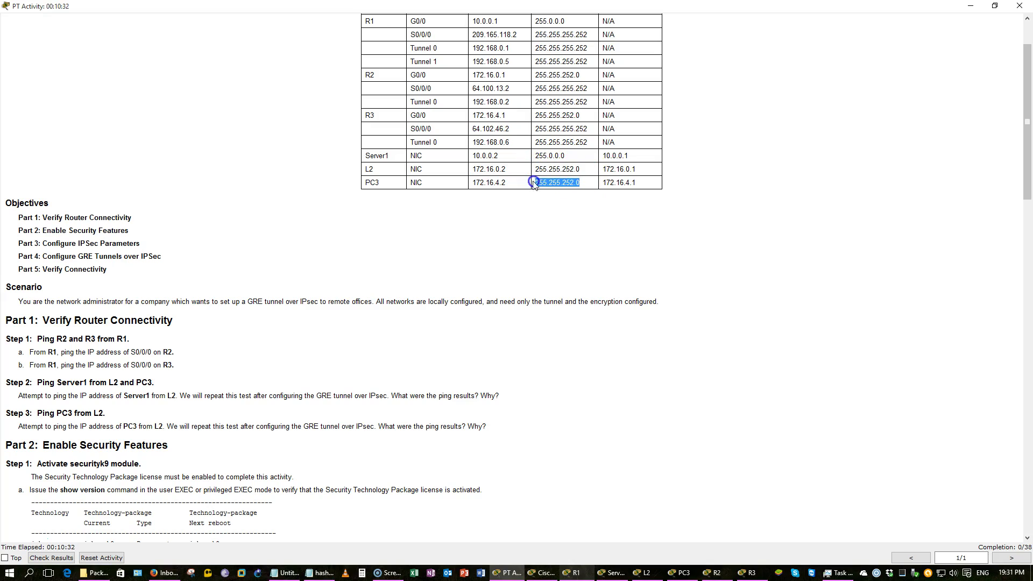
Select PC3 on the topology, then go back to scrolling the activity instructions
left_click(511, 573)
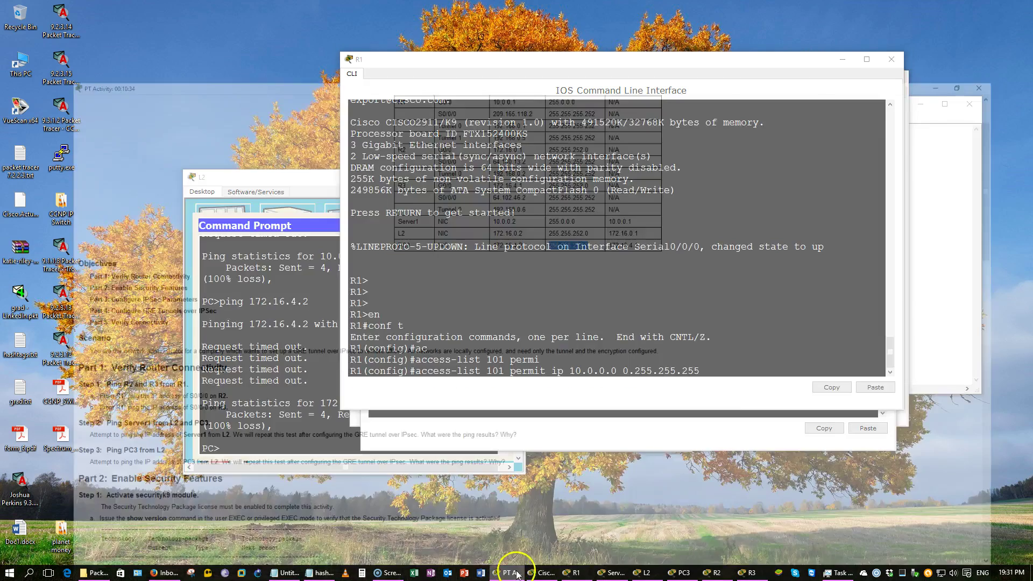
left_click(533, 572)
left_click(449, 309)
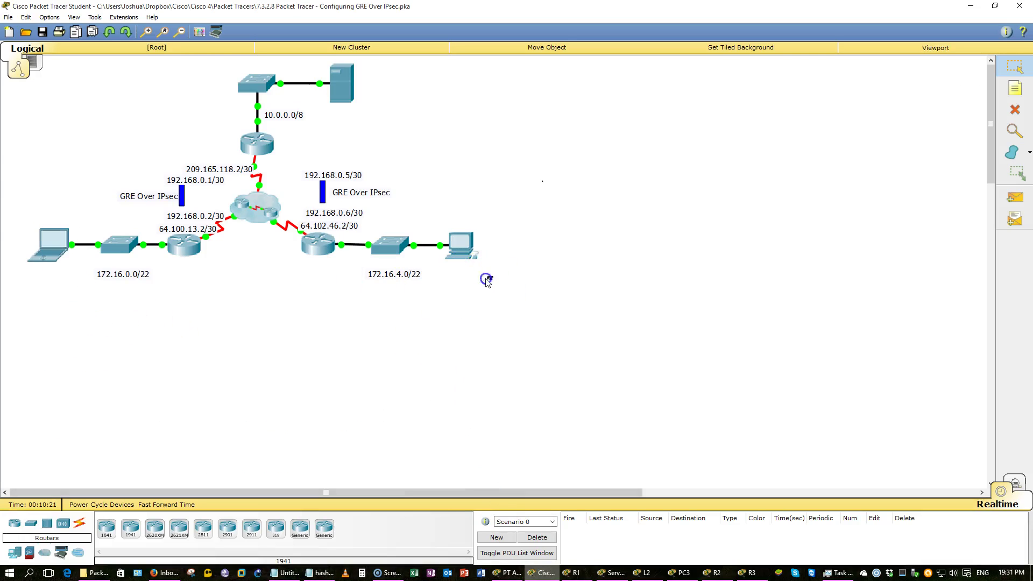
left_click_drag(485, 279, 444, 222)
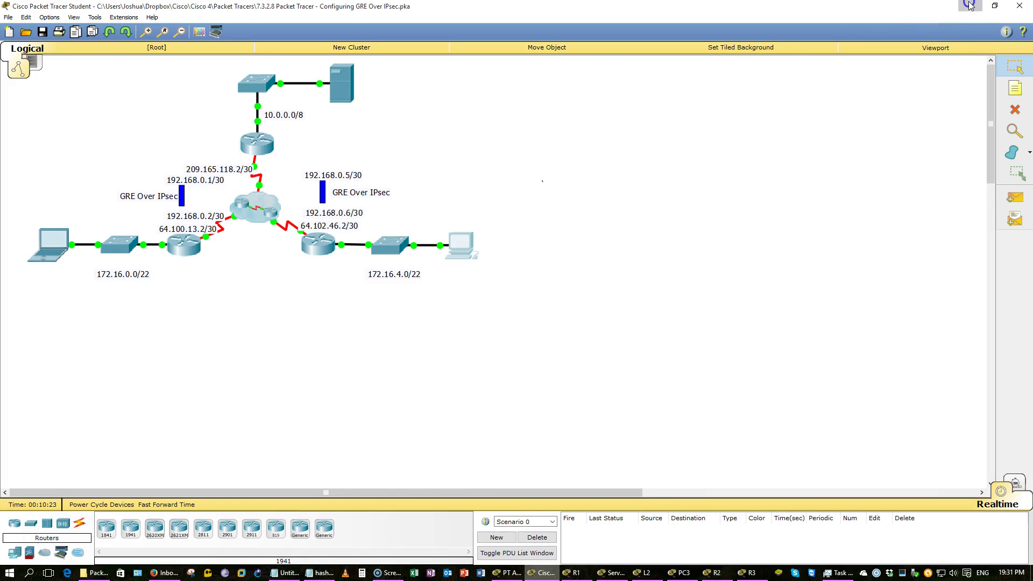
left_click(969, 5)
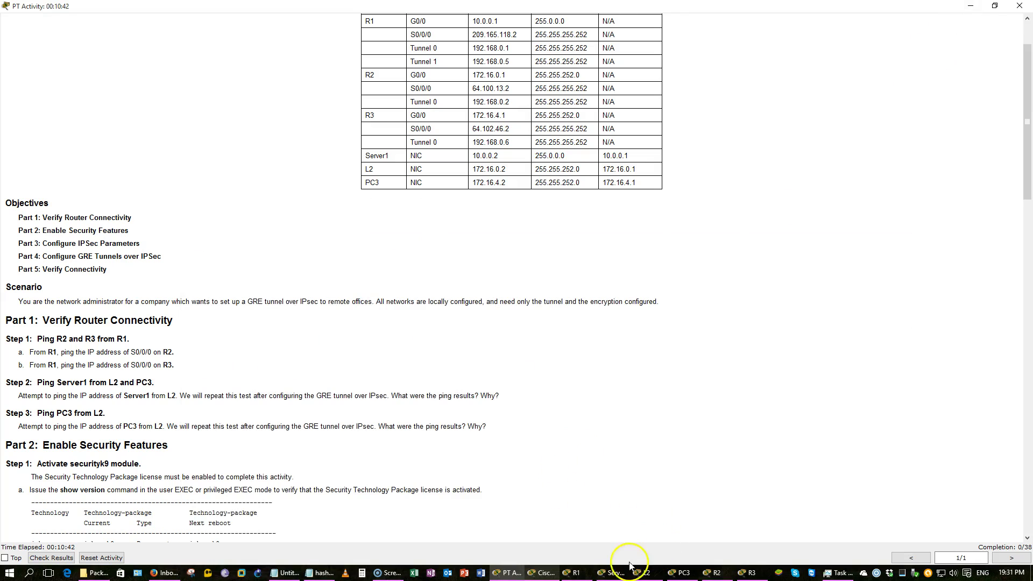
scroll(535, 533, "down", 5)
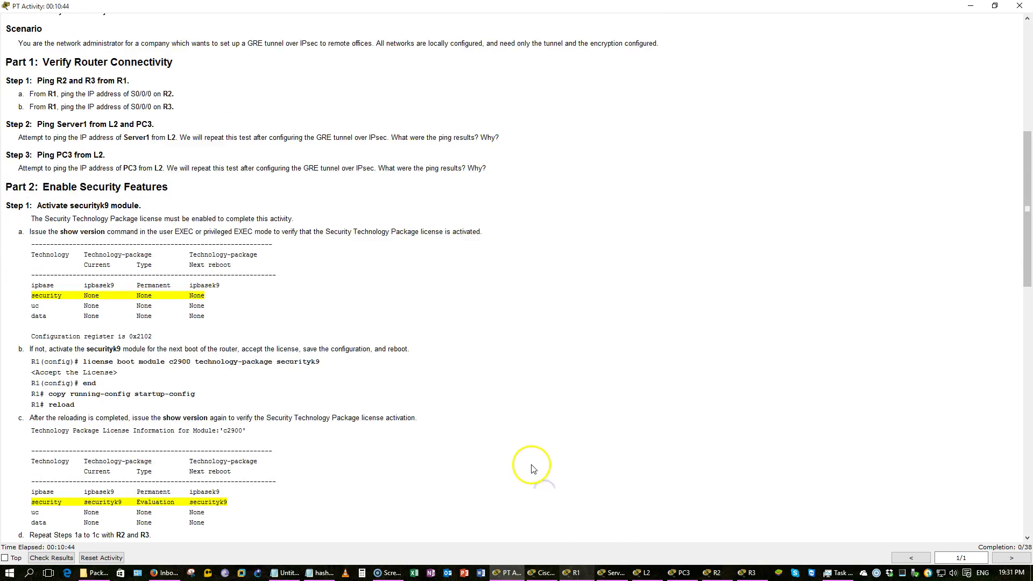
scroll(530, 465, "down", 4)
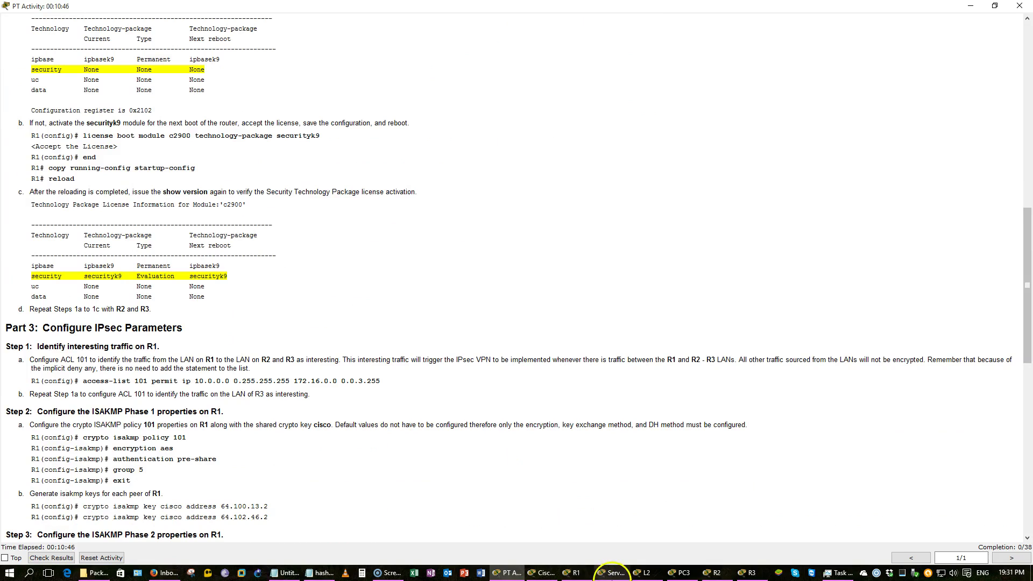
Finish R1's ACL 101 with destination 172.16.0.0 0.0.3.255 and save with do wr
left_click(573, 572)
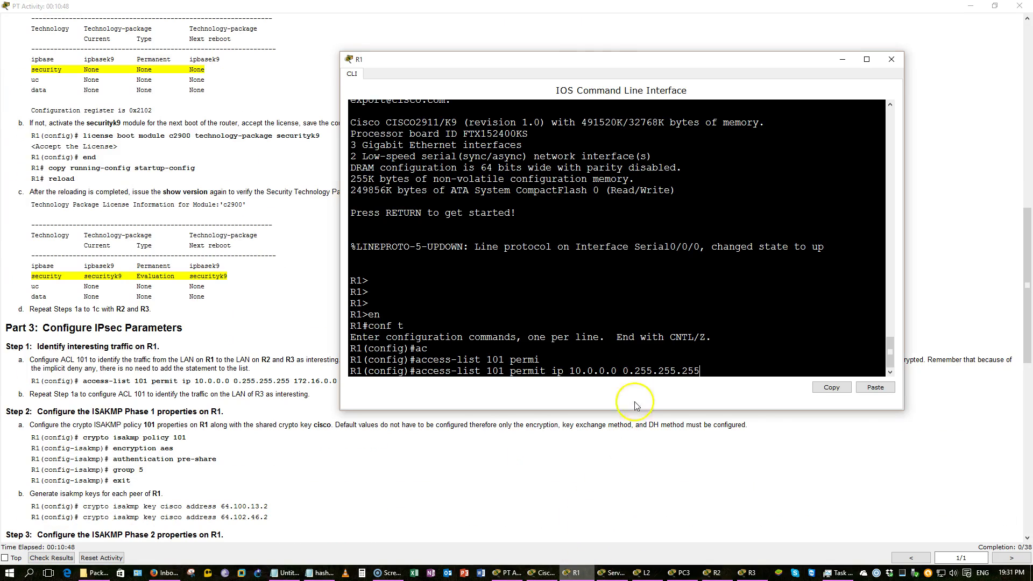
left_click_drag(597, 62, 667, 38)
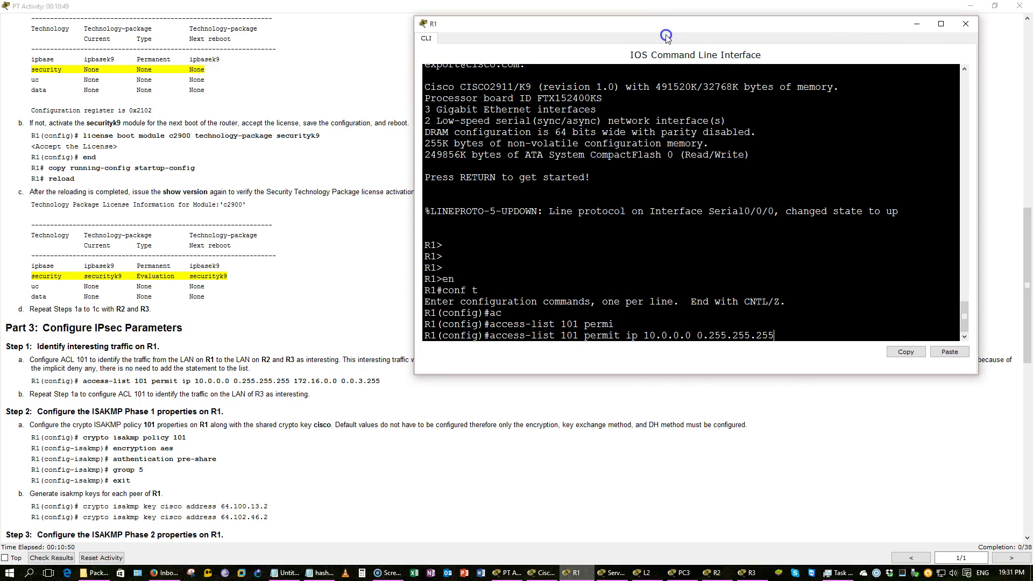
type("172.16.0.0. 0.0.3.255")
key("Return")
type("do wr")
key("Return")
key("Return")
key("Return")
key("Return")
key("Return")
key("Return")
key("Return")
key("Return")
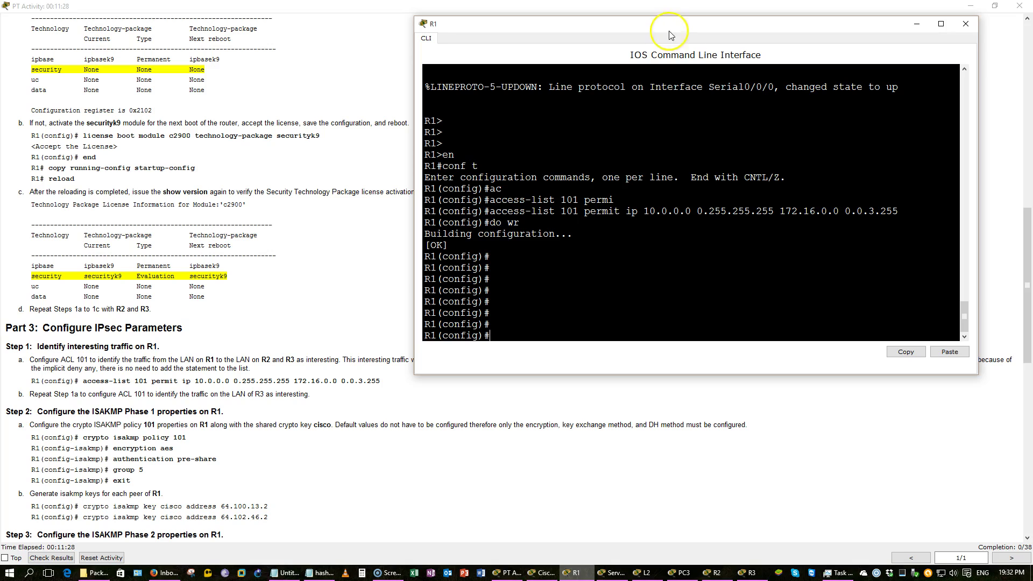
left_click(765, 574)
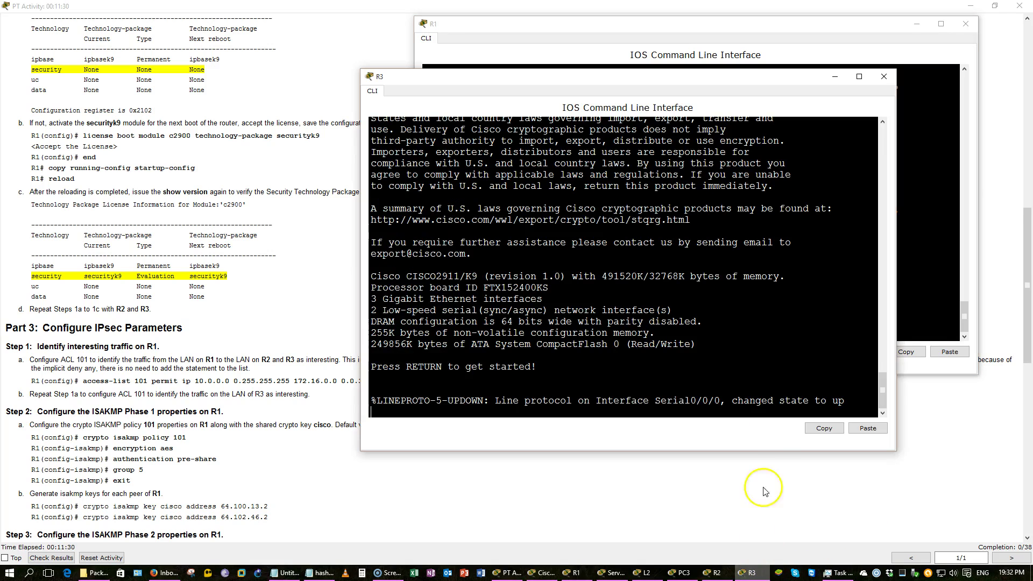
Enter privileged mode on R3 and copy R1's access-list 101 line
key("Return")
type("e")
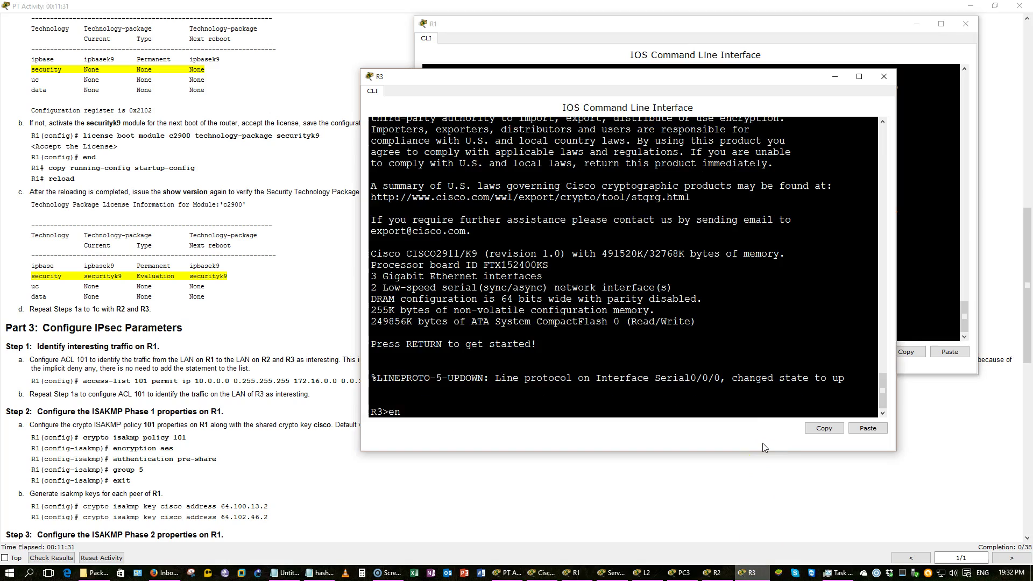
type("n")
key("Return")
left_click(927, 289)
left_click_drag(915, 212, 489, 215)
right_click(489, 215)
left_click(506, 222)
Paste the ACL 101 statement into R3's global configuration and save with do wr
left_click(491, 399)
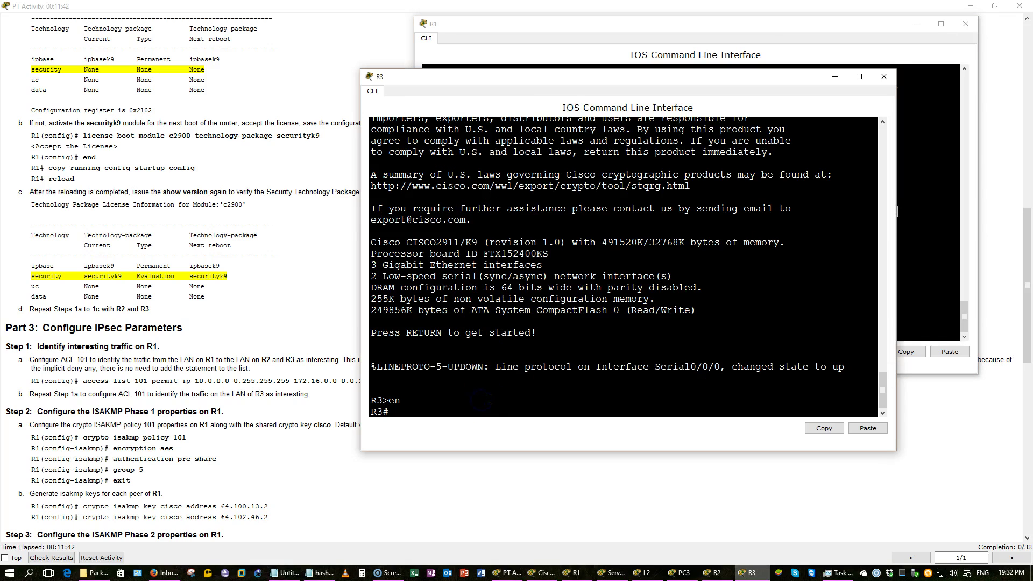
type("conf t")
key("Return")
right_click(509, 380)
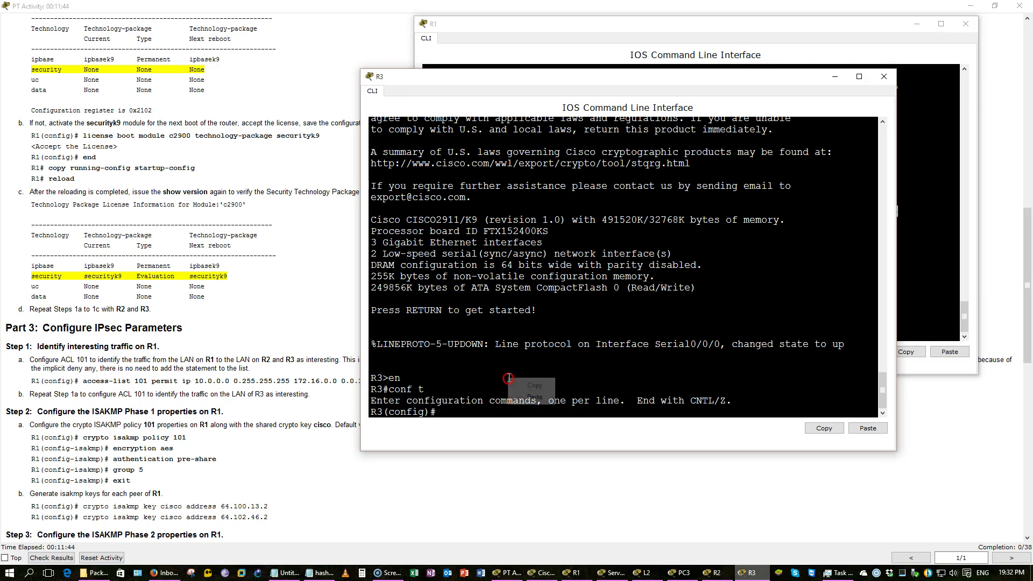
left_click(521, 399)
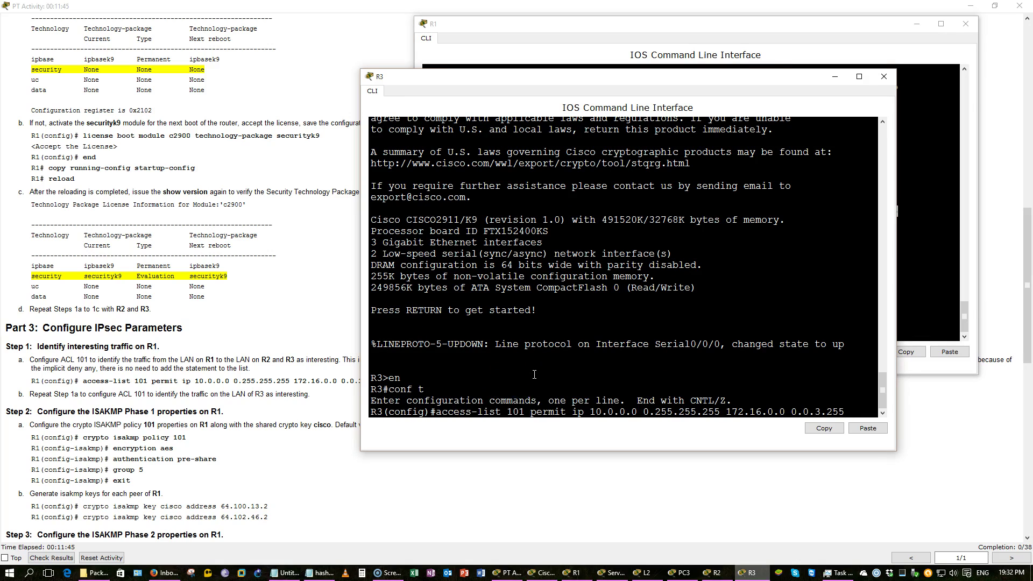
key("Return")
type("do wr")
key("Return")
key("Return")
key("Return")
key("Return")
key("Return")
key("Return")
key("Return")
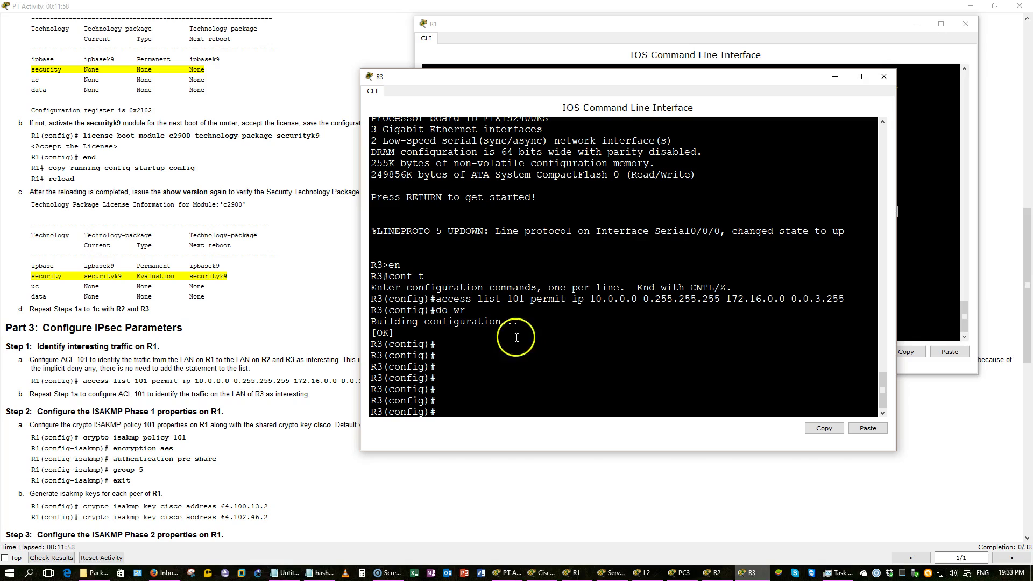
left_click(184, 336)
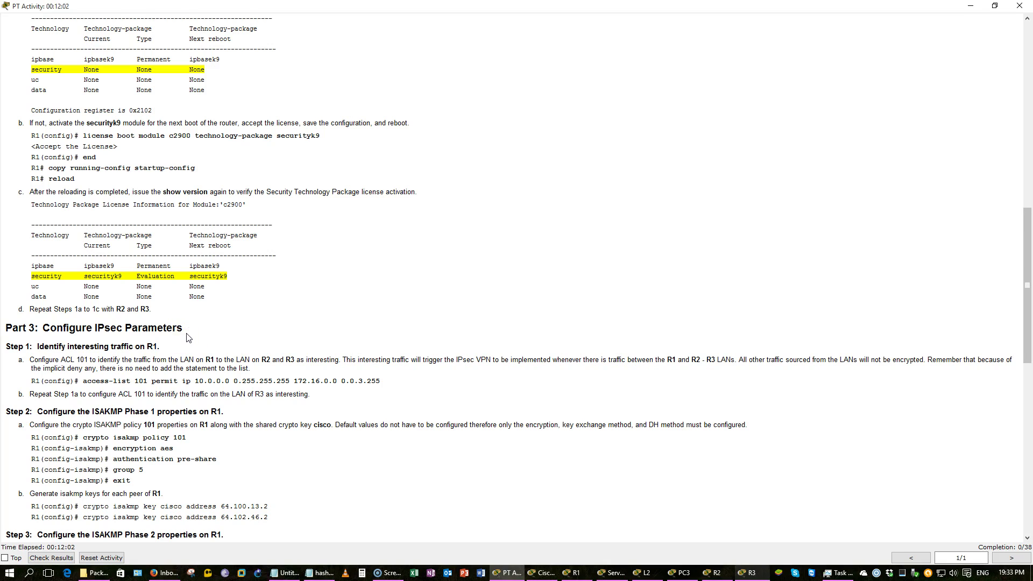
Define R1's ISAKMP policy 101 with AES encryption, pre-share authentication and group 5
scroll(188, 337, "down", 5)
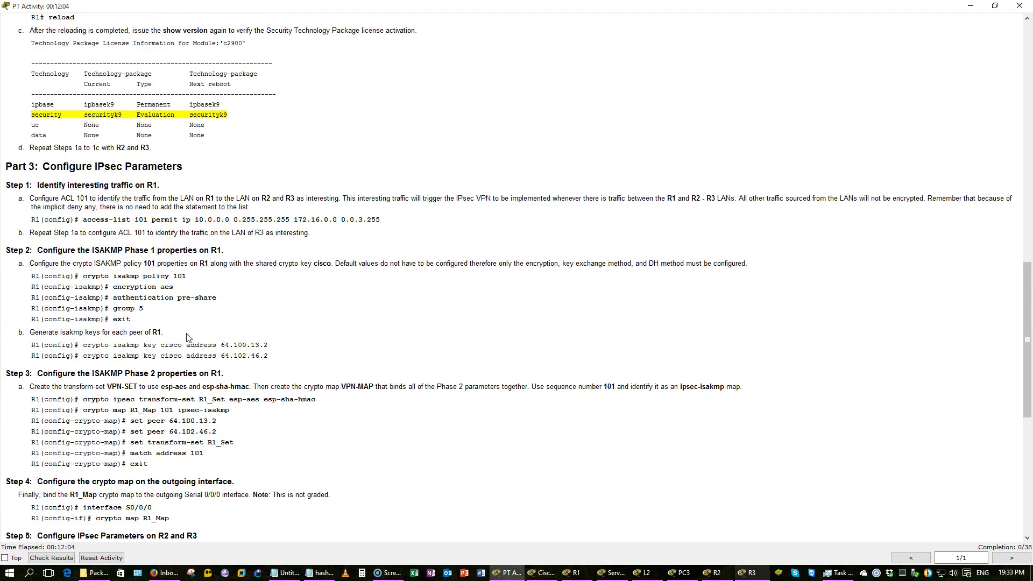
scroll(187, 337, "down", 4)
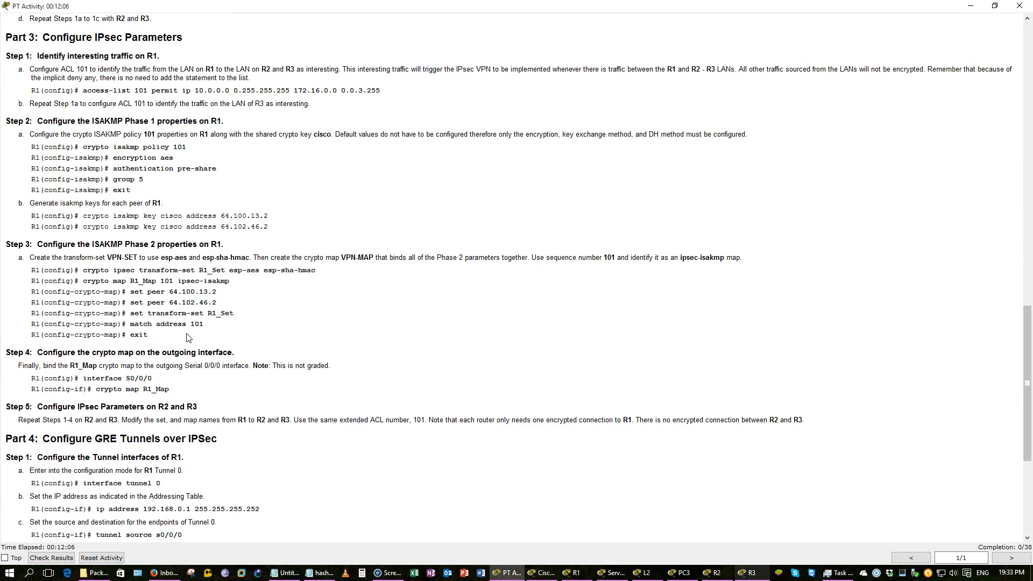
left_click(575, 572)
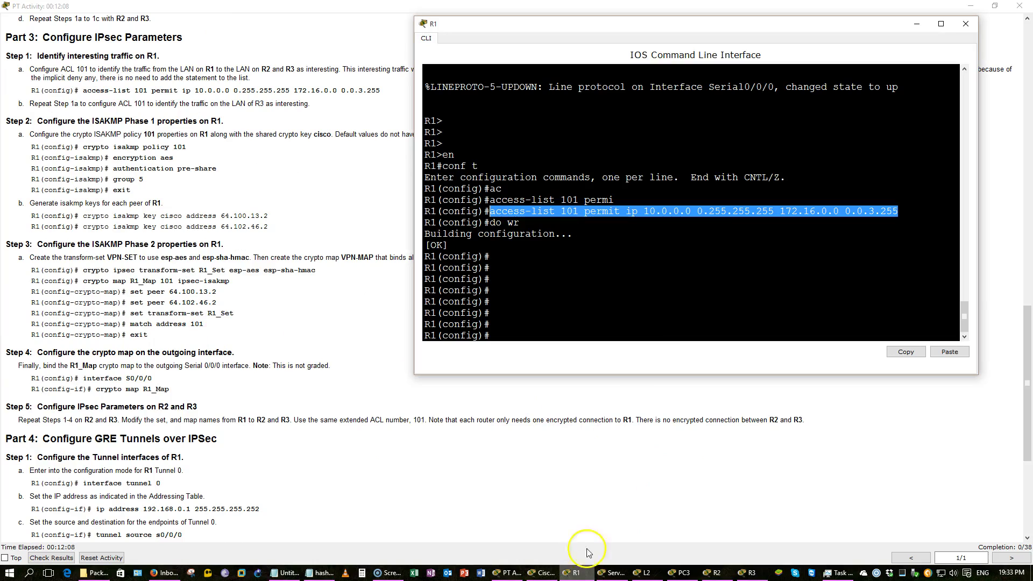
left_click(728, 241)
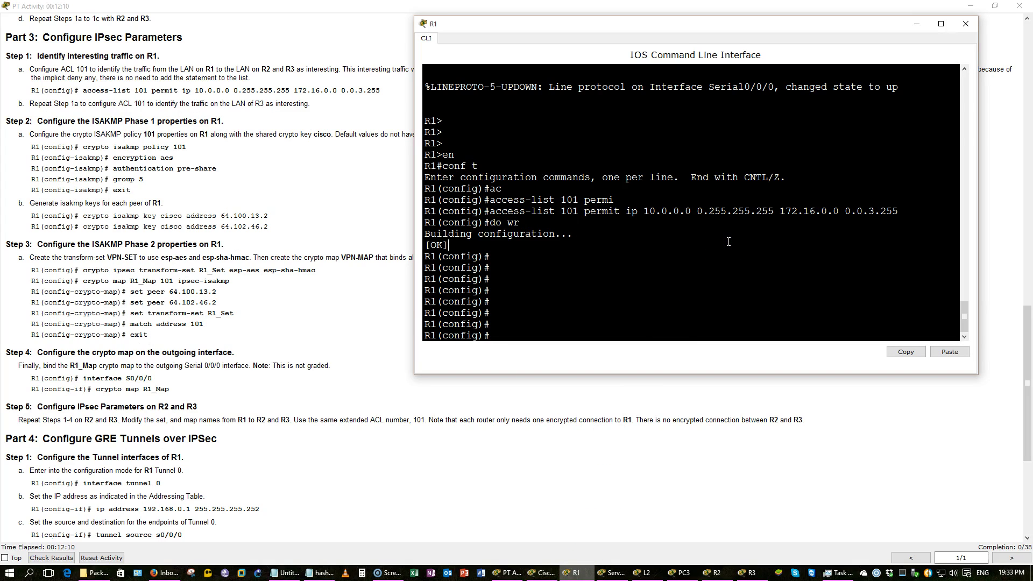
type("cr")
key("Tab")
type("p")
key("BackSpace")
type("is")
key("Tab")
type("p")
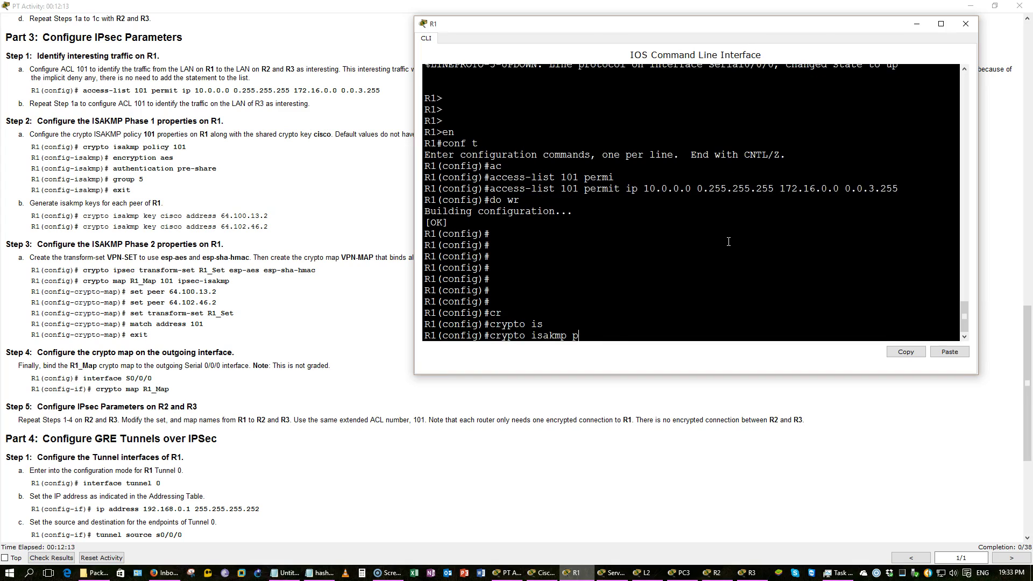
type("o")
key("Tab")
type("101")
key("Return")
type("encryption a")
key("Tab")
type("aes")
key("Return")
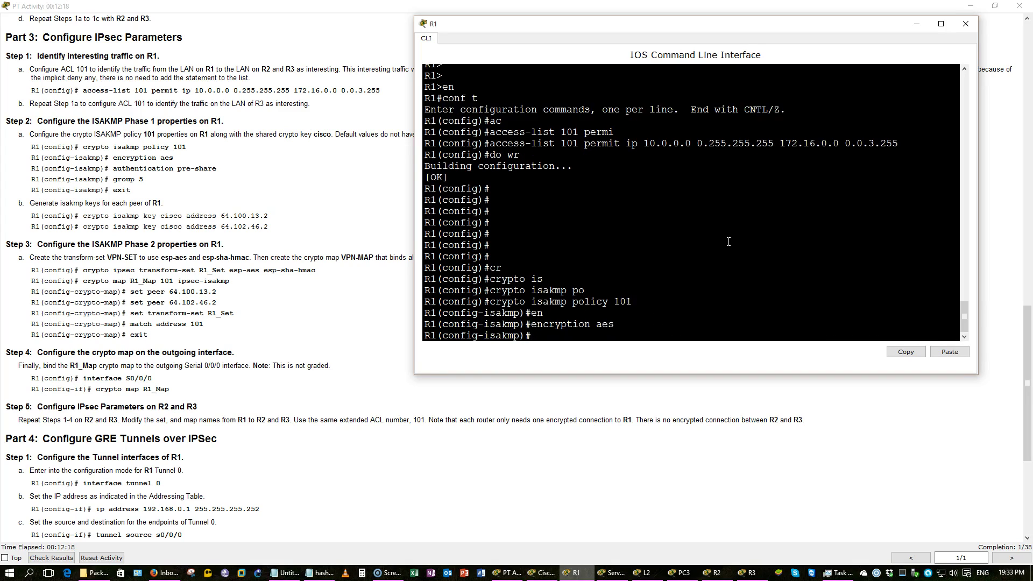
type("au")
key("Tab")
type("pre")
key("Tab")
key("Return")
type("gro")
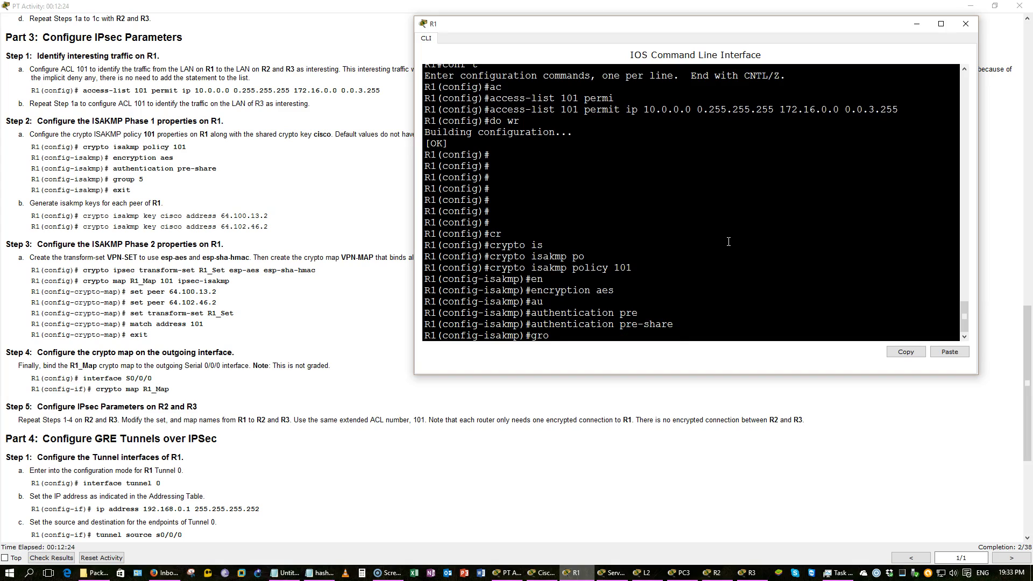
type("up 5")
key("Return")
type("exi")
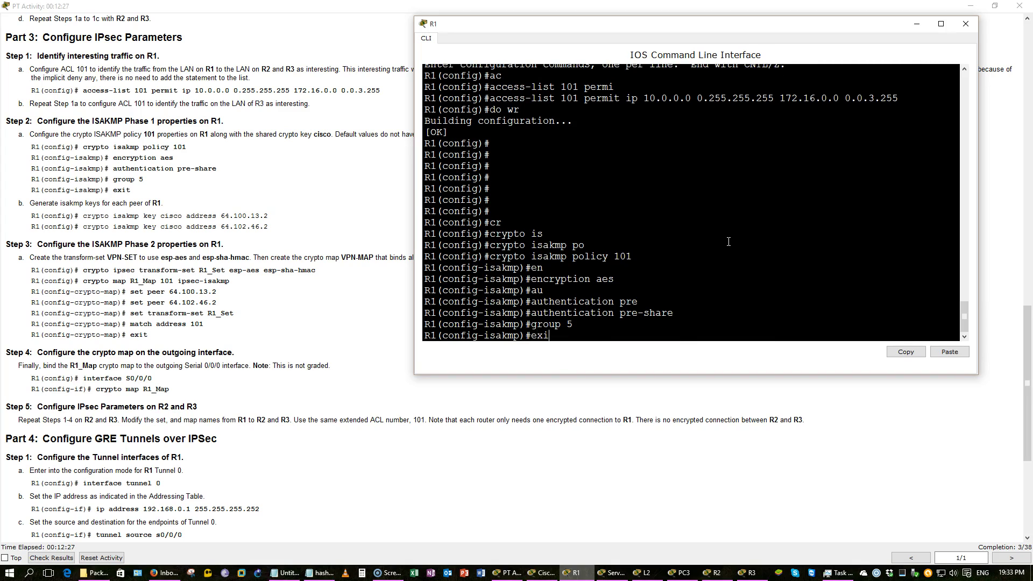
key("Return")
Add ISAKMP pre-shared keys for peers 64.100.13.2 and 64.102.46.2, then save with do wr
type("crypto i")
key("Tab")
type("i")
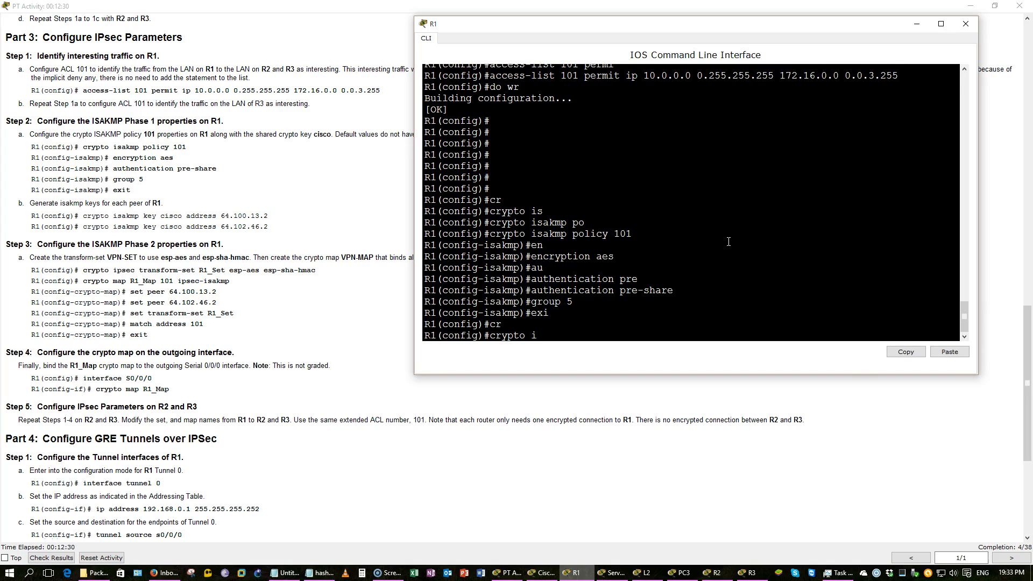
key("Tab")
type("k")
key("Tab")
key("BackSpace")
type("s")
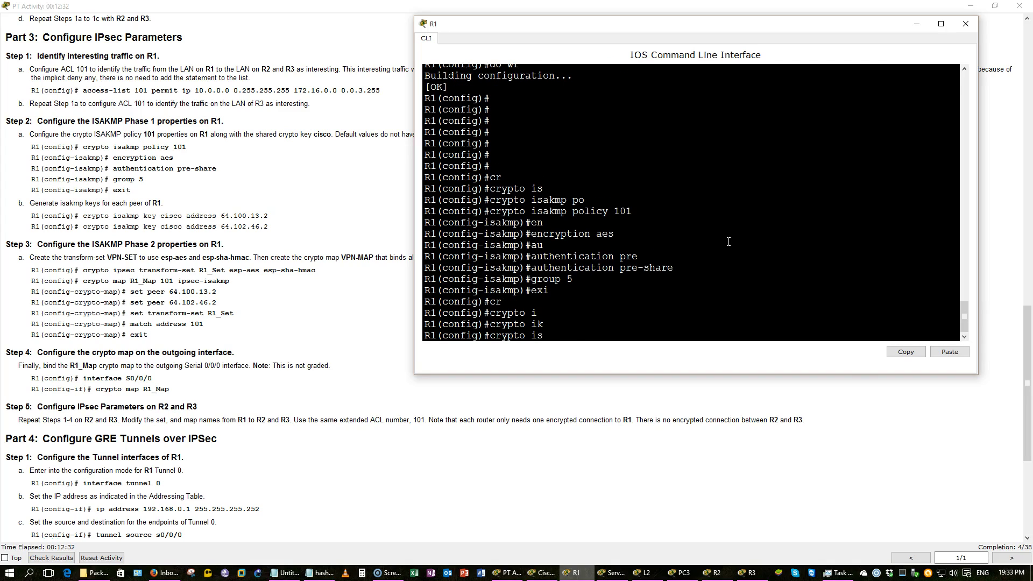
key("Tab")
type("key")
key("Tab")
type("cisco add")
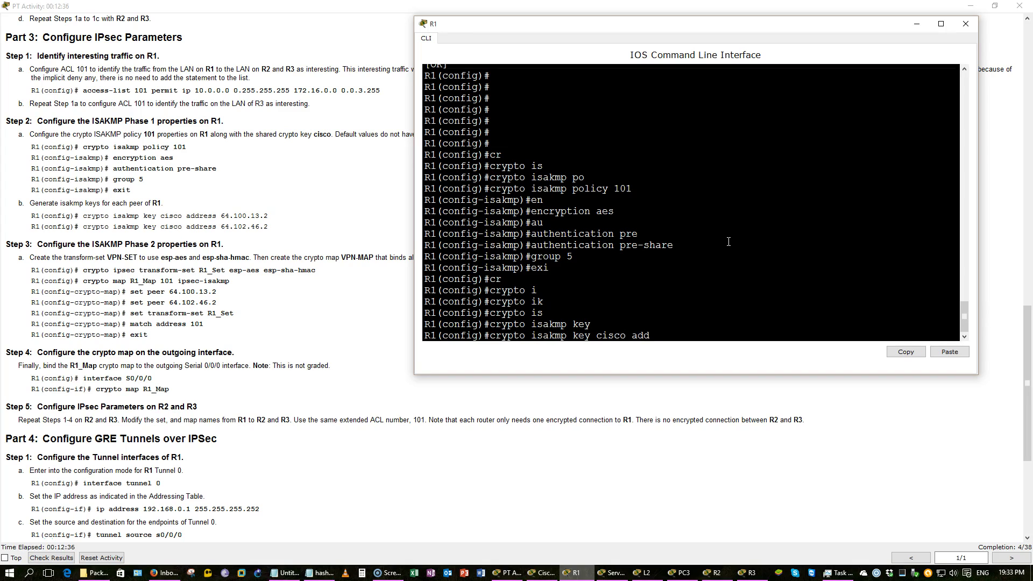
type("ress 64.100.13.")
type("2")
key("Return")
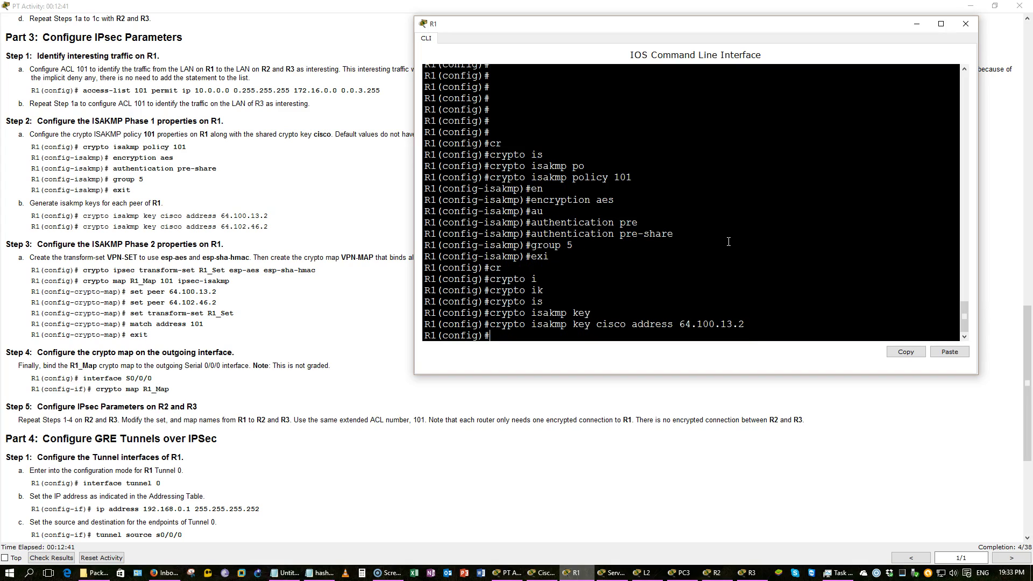
type("crp")
key("BackSpace")
type("ypto is")
key("Tab")
type("key cisco add")
key("Tab")
type("640.1")
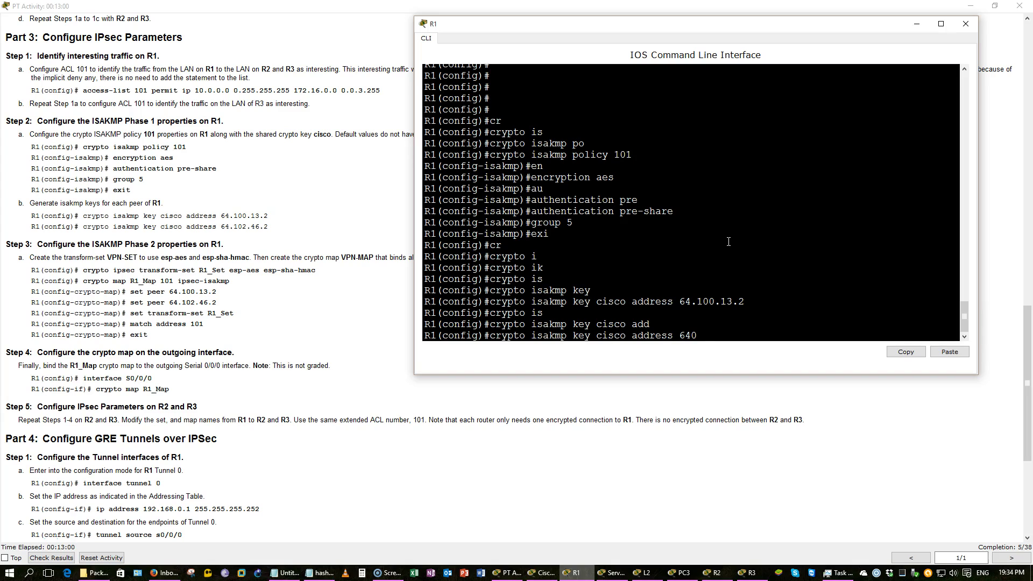
key("BackSpace")
key("BackSpace")
key("BackSpace")
type(".102.46.2")
key("Return")
type("do wr")
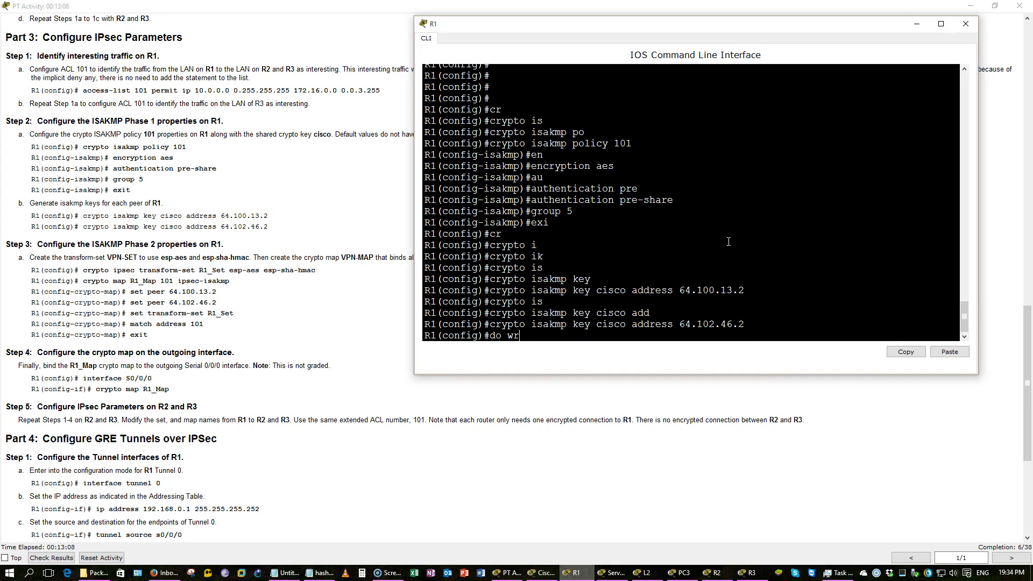
key("Return")
key("Return")
key("Return")
key("Return")
key("Return")
key("Return")
key("Return")
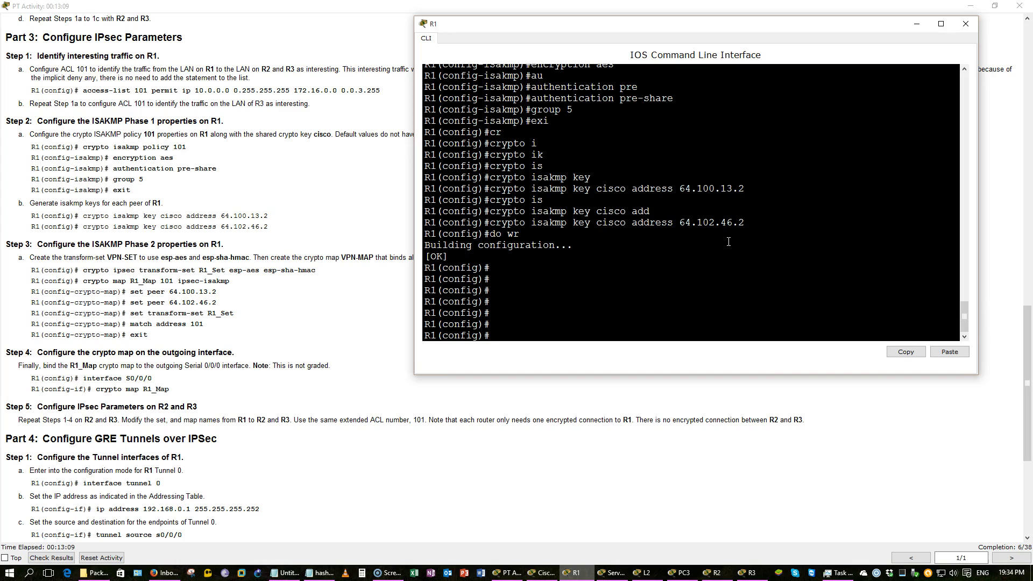
left_click(247, 159)
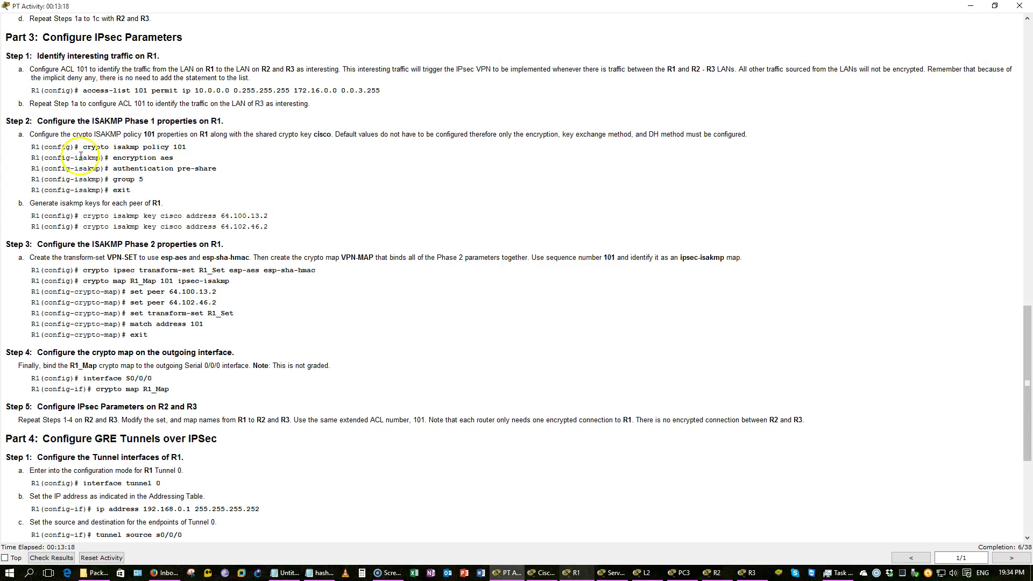
left_click_drag(72, 135, 154, 131)
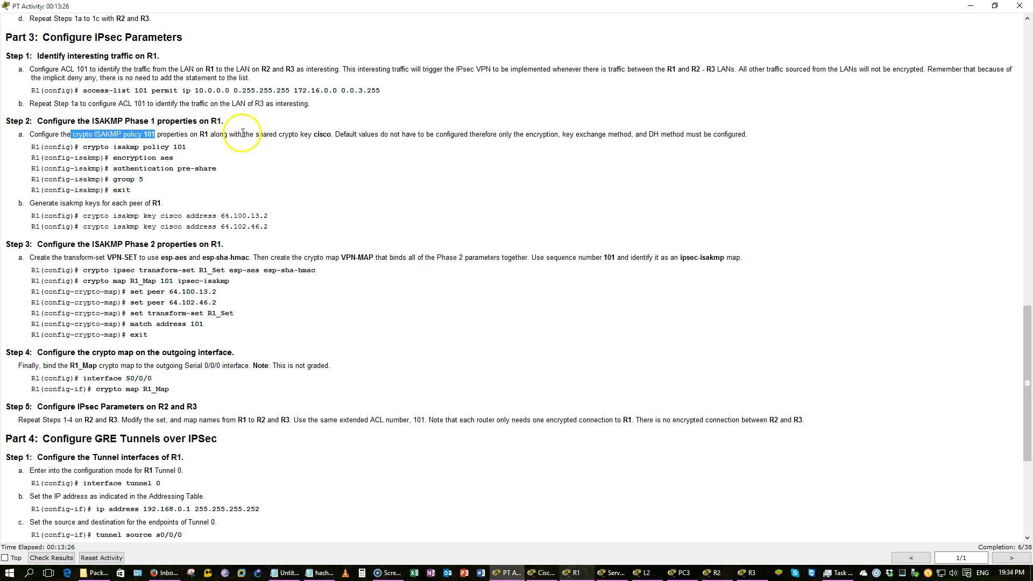
left_click_drag(105, 169, 287, 226)
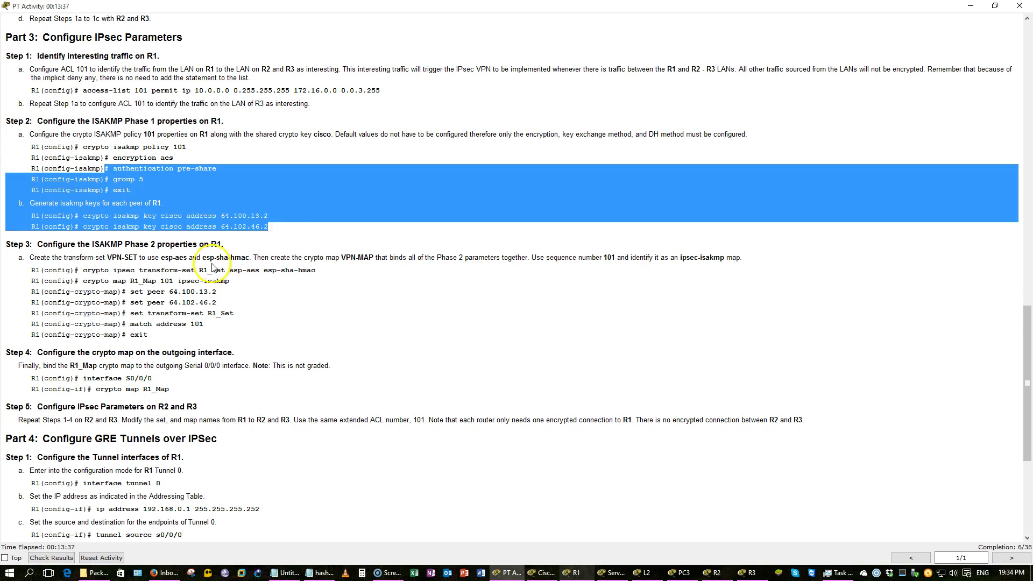
left_click(213, 268)
scroll(213, 268, "down", 3)
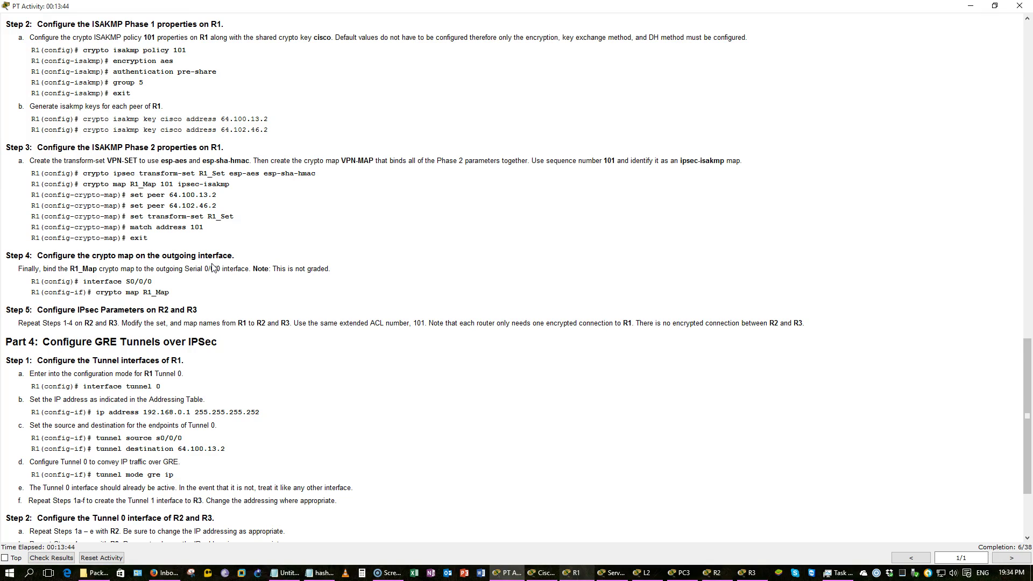
key("alt+Tab")
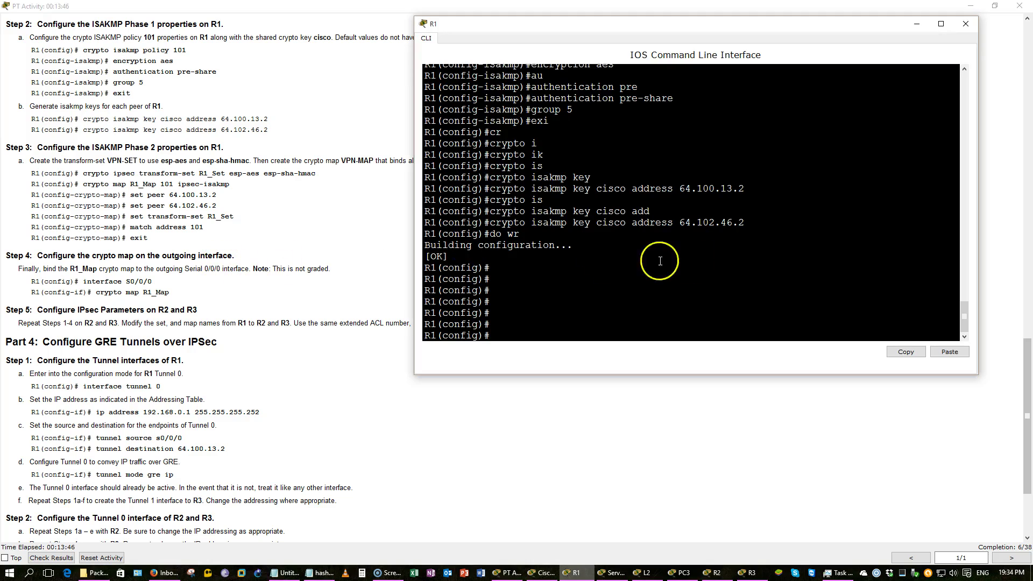
Create transform-set R1_Set with esp-aes and esp-sha-hmac on R1
type("cr")
key("Tab")
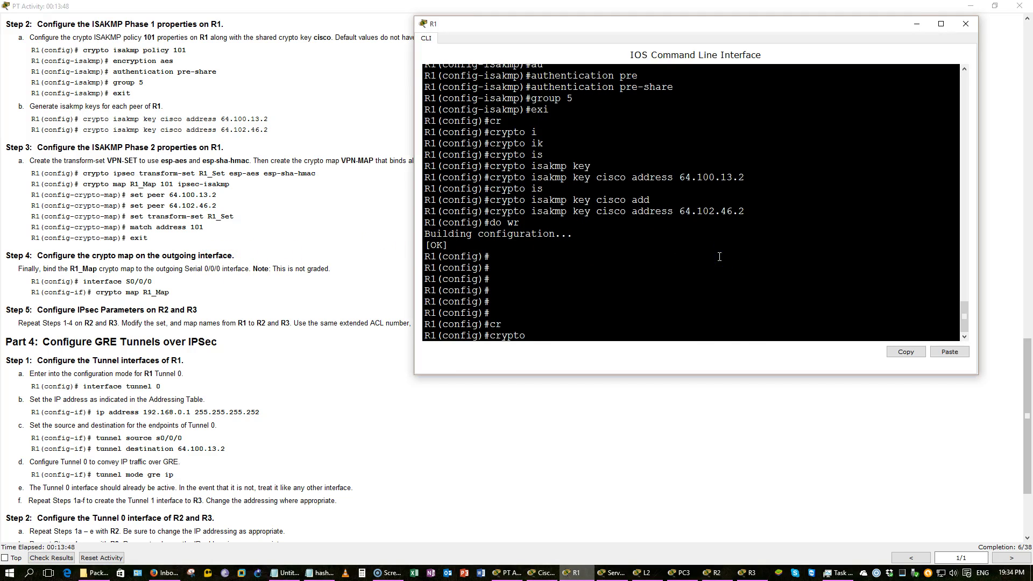
type("ipsec tran")
key("Tab")
type("R1")
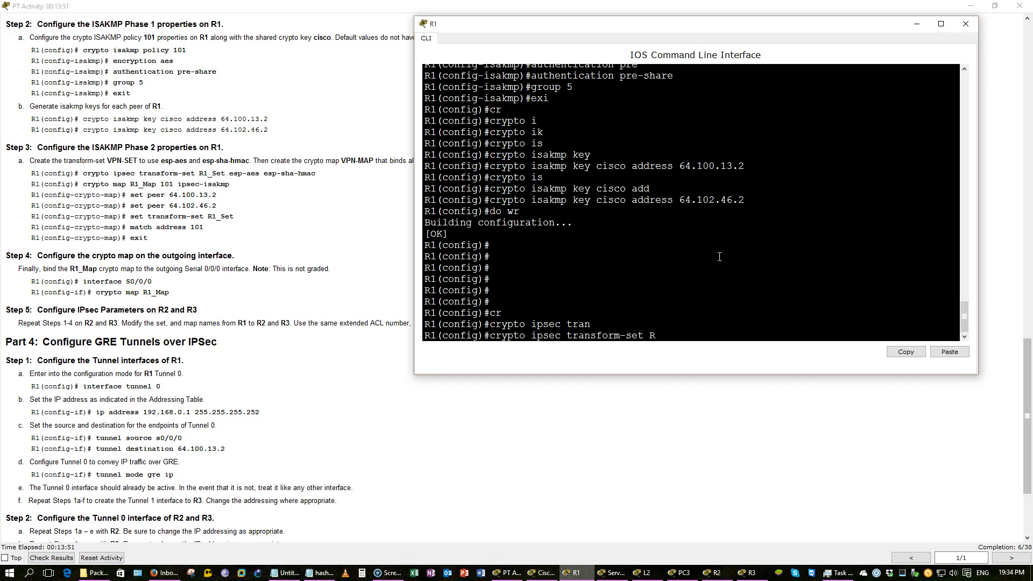
type("_Set esp")
key("Tab")
type("-a")
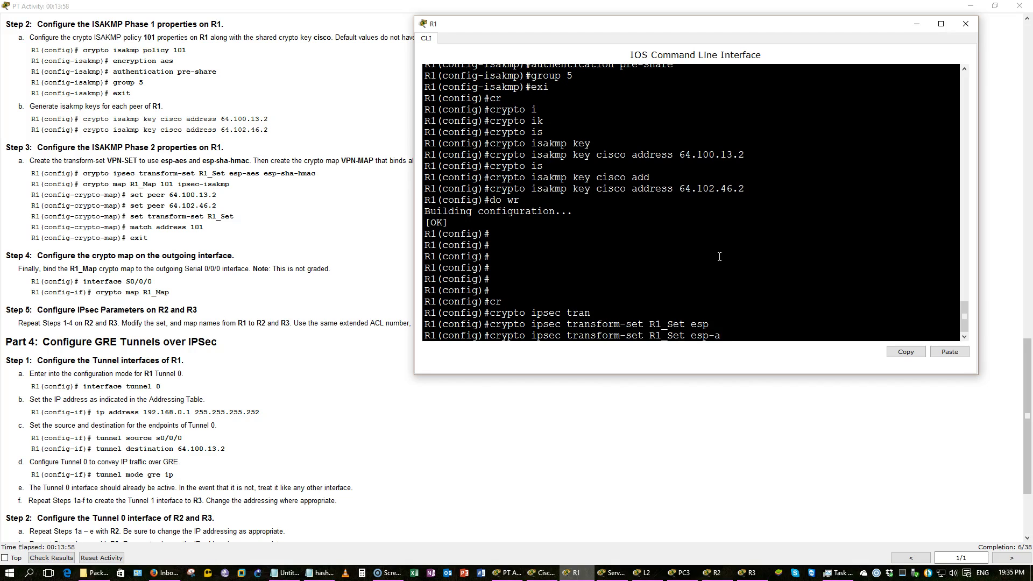
key("Tab")
type("es esp")
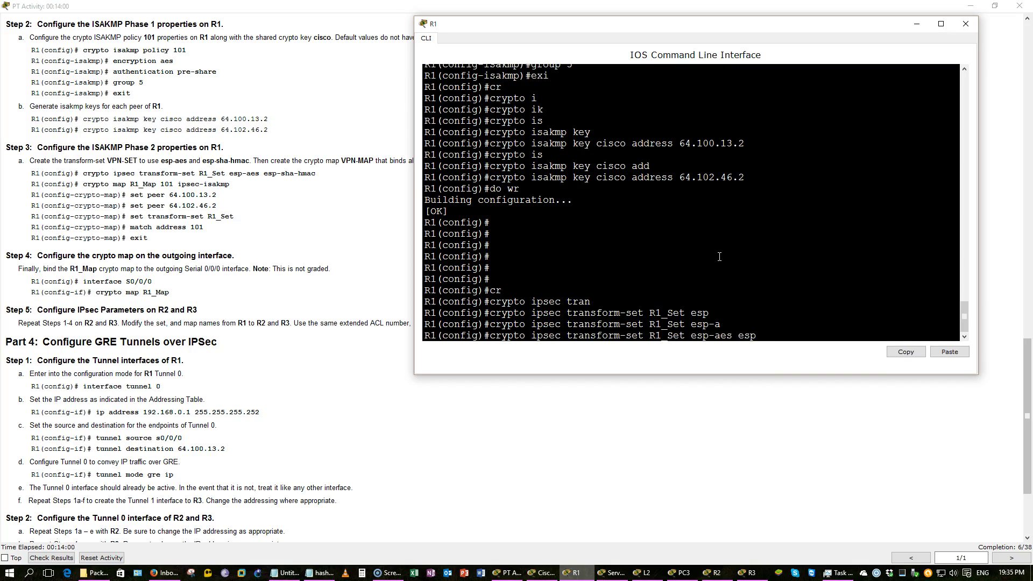
type("-s")
key("Tab")
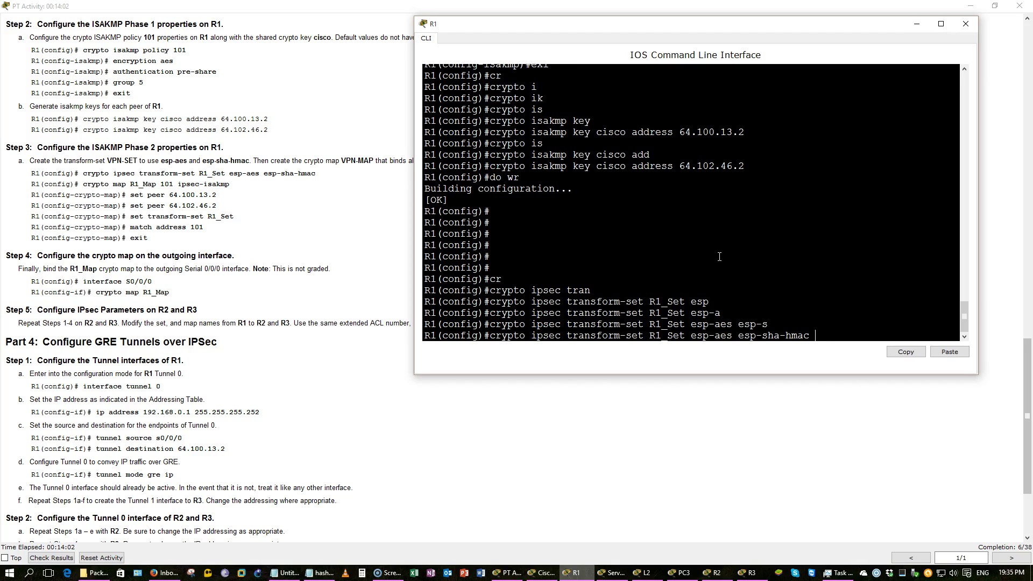
key("Return")
Begin entering crypto map R1_Map 101 ipsec-isakmp
type("cr")
key("Tab")
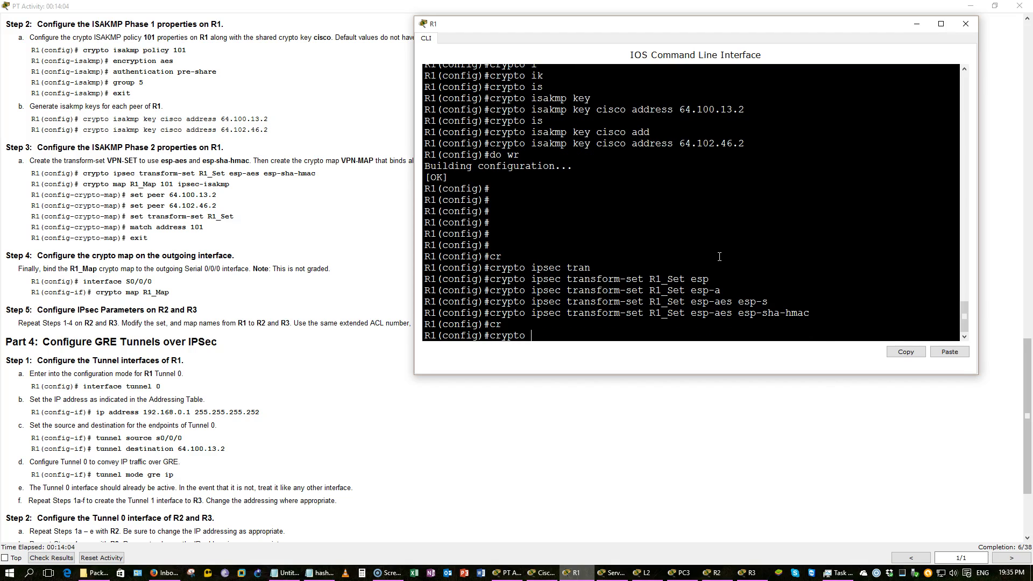
type("map R1_Map 101 ipsec")
Create crypto map R1_Map 101 with peers 64.100.13.2 and 64.102.46.2
key("Tab")
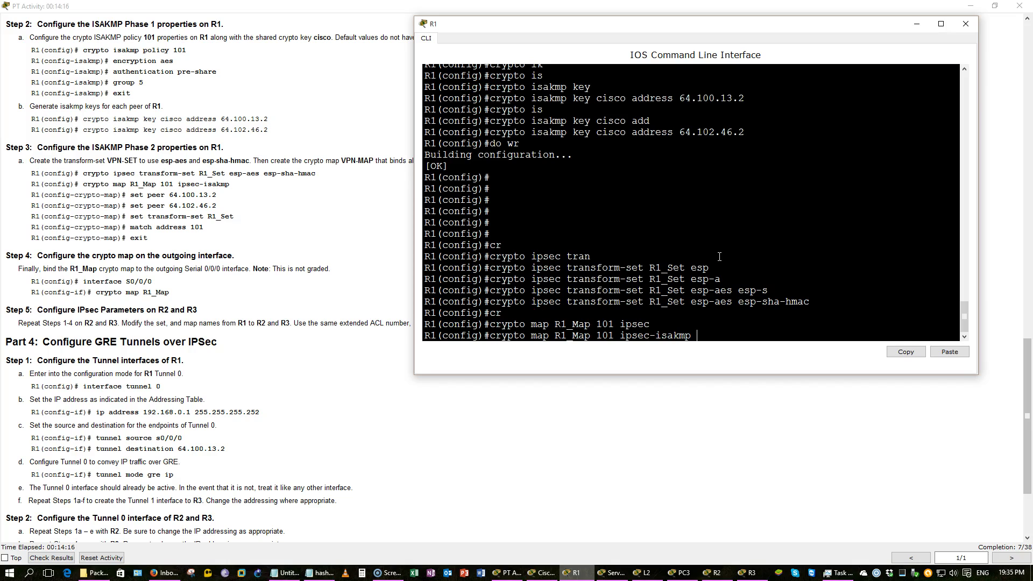
key("Return")
type("set peer")
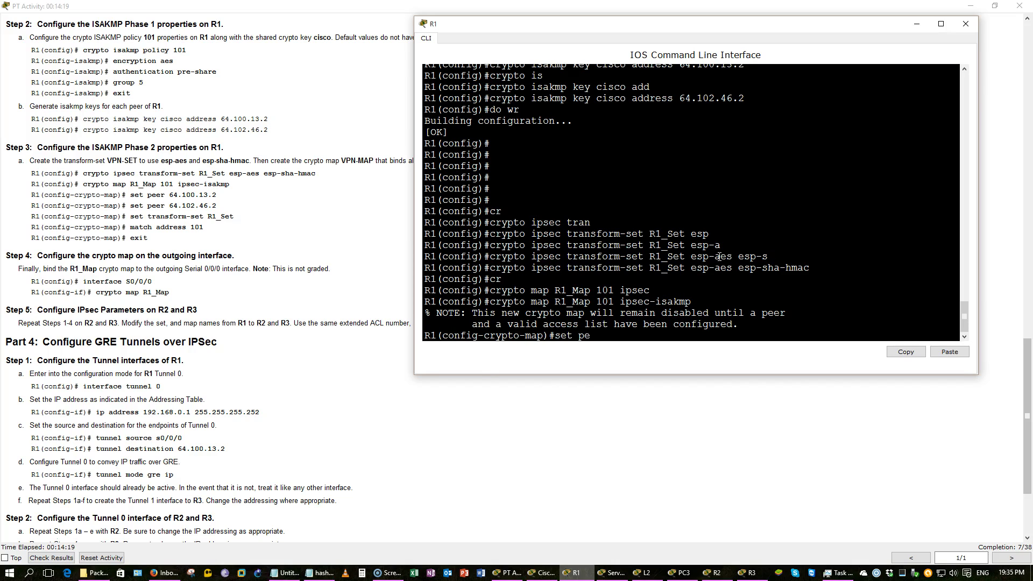
type(" 64.100.13")
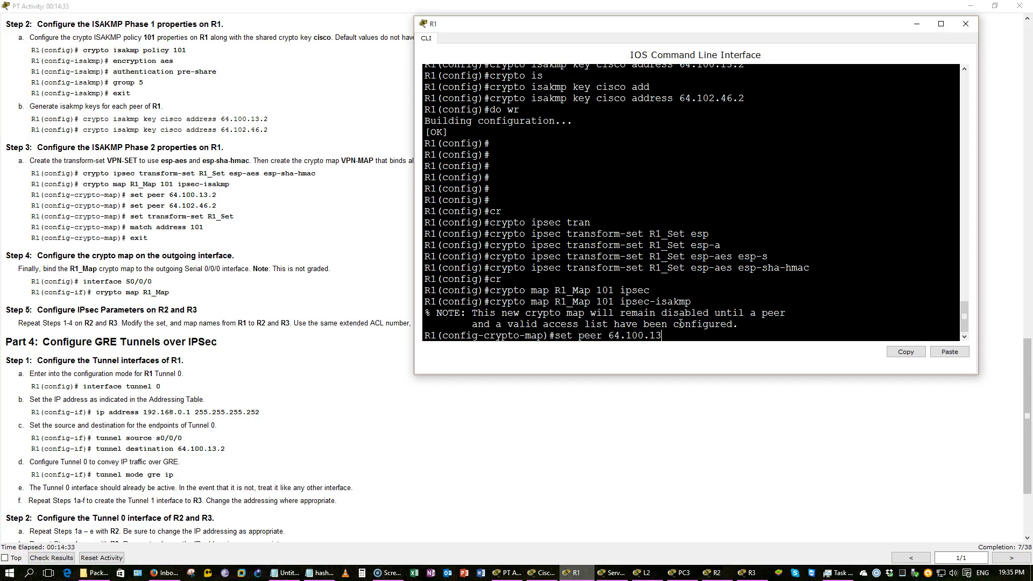
type(".2")
key("Return")
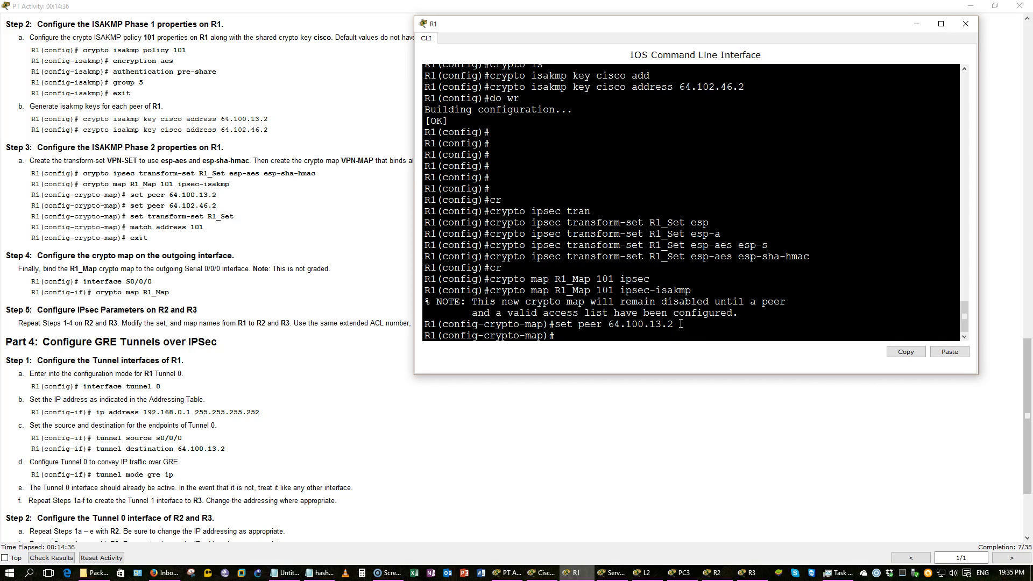
key("Up")
key("Left")
key("BackSpace")
key("BackSpace")
key("BackSpace")
key("BackSpace")
type("2.46")
key("Return")
Assign transform-set R1_Set and match address 101 to the crypto map
type("set")
key("Tab")
type("tran")
key("Tab")
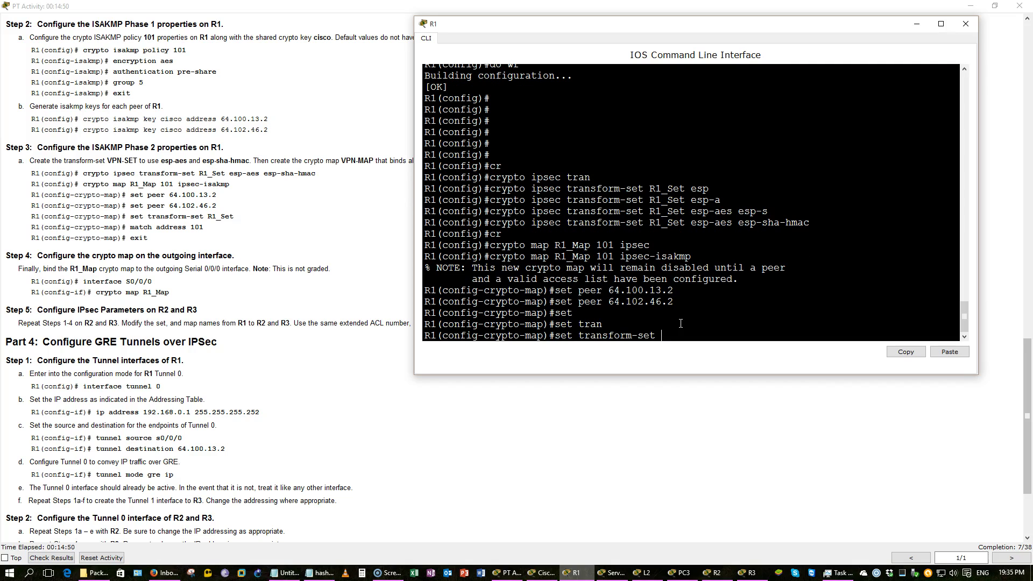
type("R1_Set")
key("Return")
type("mat")
key("Tab")
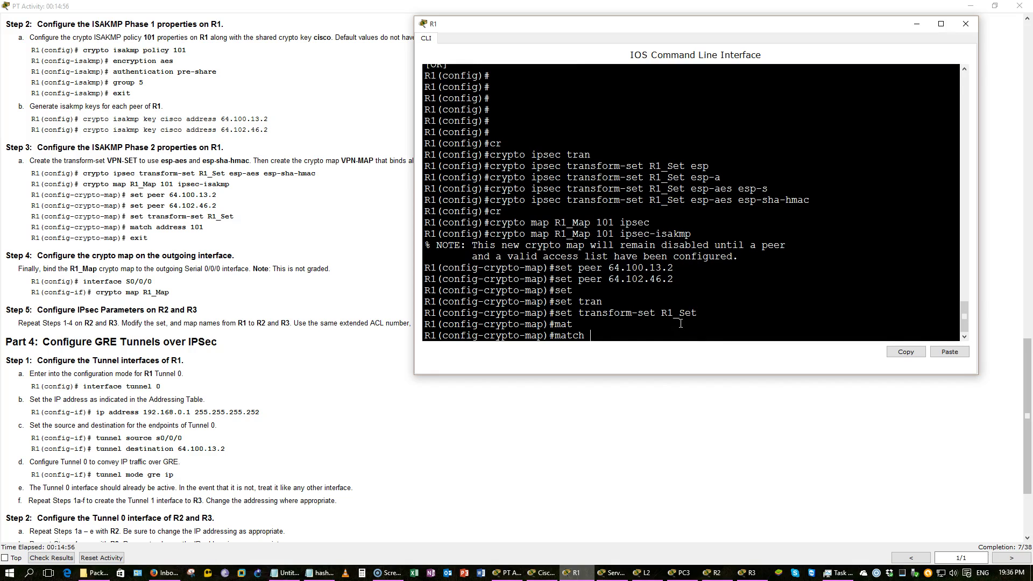
type("ad")
key("Tab")
type("101")
key("Return")
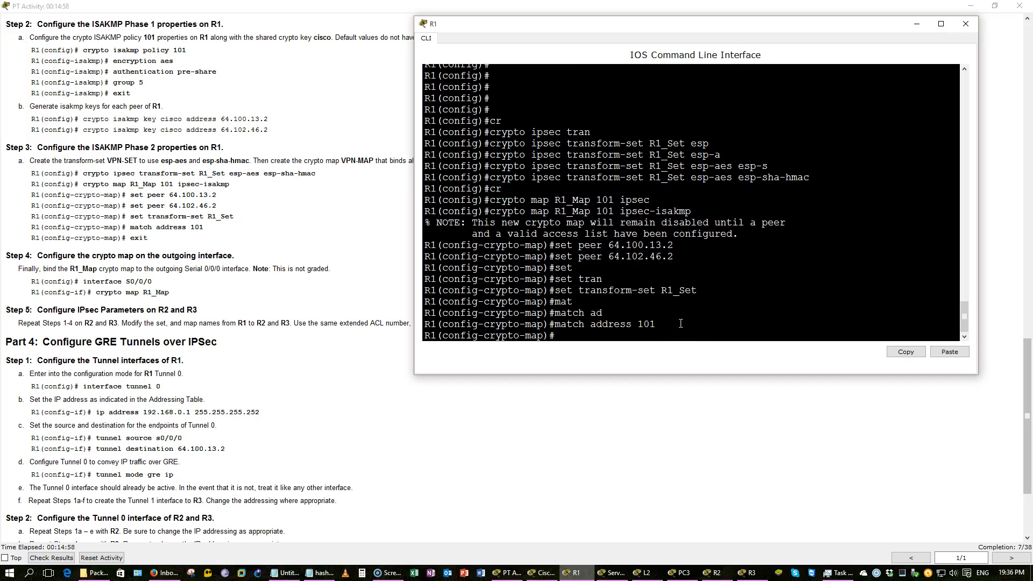
Leave the crypto map and enter interface s0/0/0 configuration
type("exi")
key("Return")
key("Return")
key("Return")
key("Return")
type("int s0/0/0")
key("Return")
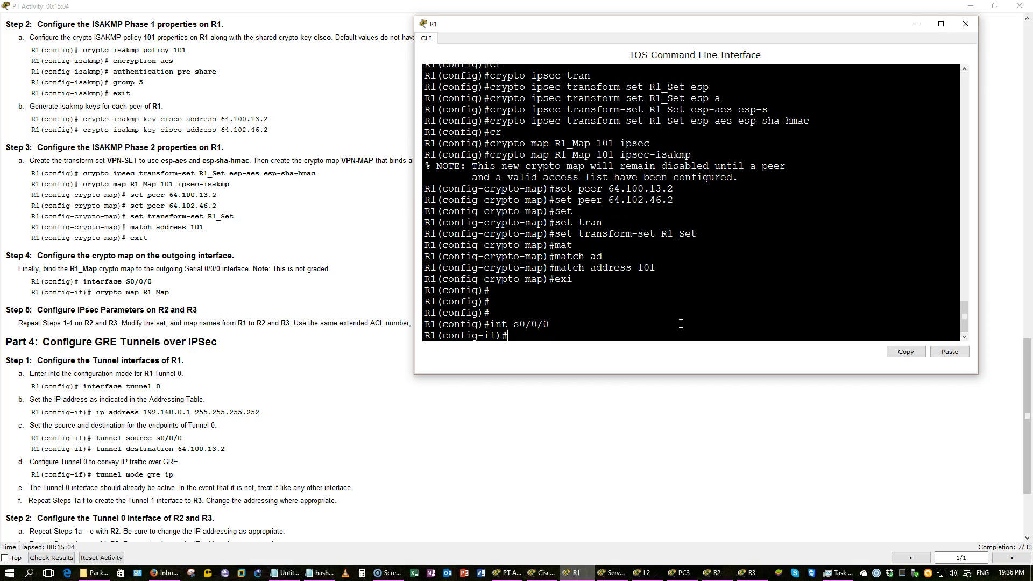
Bind crypto map R1_Map to R1's s0/0/0 and save with do wr
type("cr")
key("Tab")
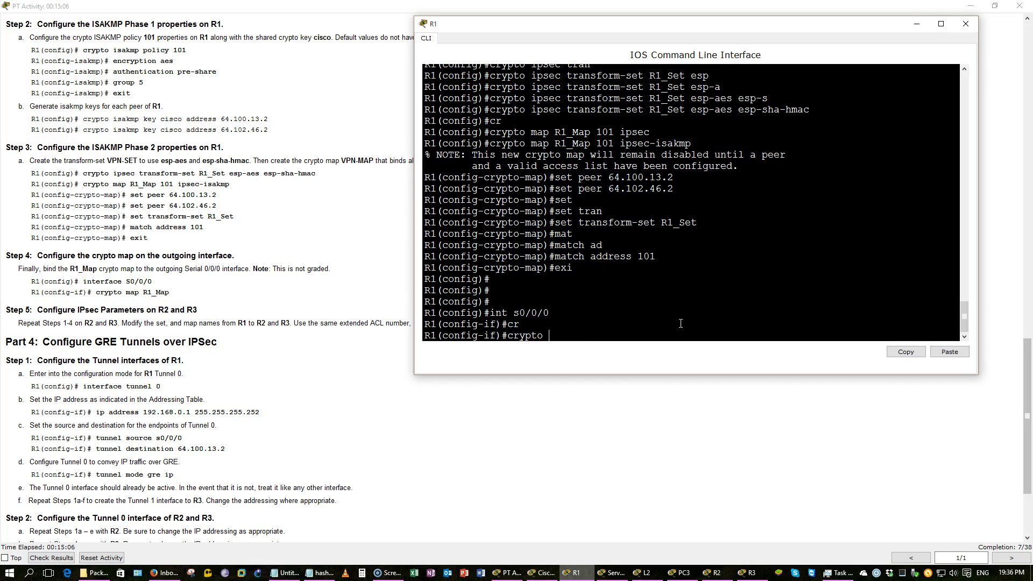
type("map")
type(" R")
type("1")
type("-Map")
key("BackSpace")
key("BackSpace")
key("BackSpace")
key("BackSpace")
type("M")
key("BackSpace")
type("Map")
key("Return")
type("do wr")
key("Return")
key("Return")
key("Return")
key("Return")
key("Return")
key("Return")
key("Return")
key("Return")
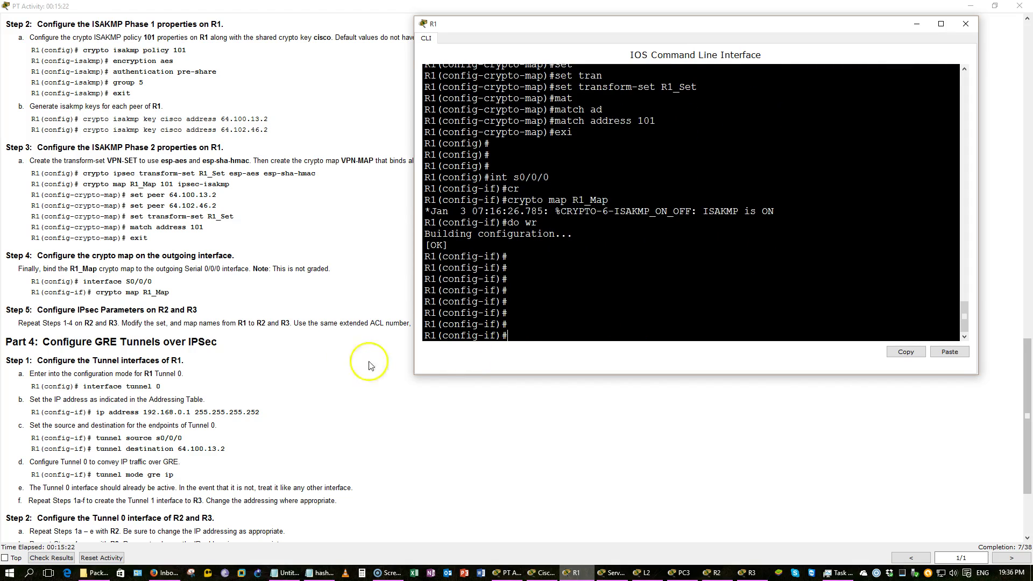
Minimize R1's CLI and scroll the activity instructions to Part 3, Step 5
left_click(257, 368)
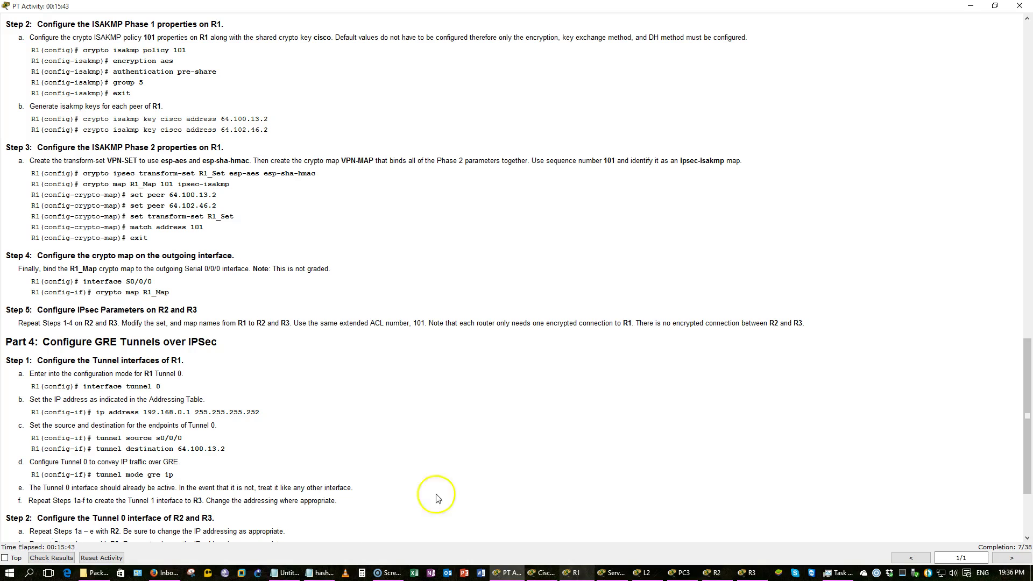
left_click(535, 575)
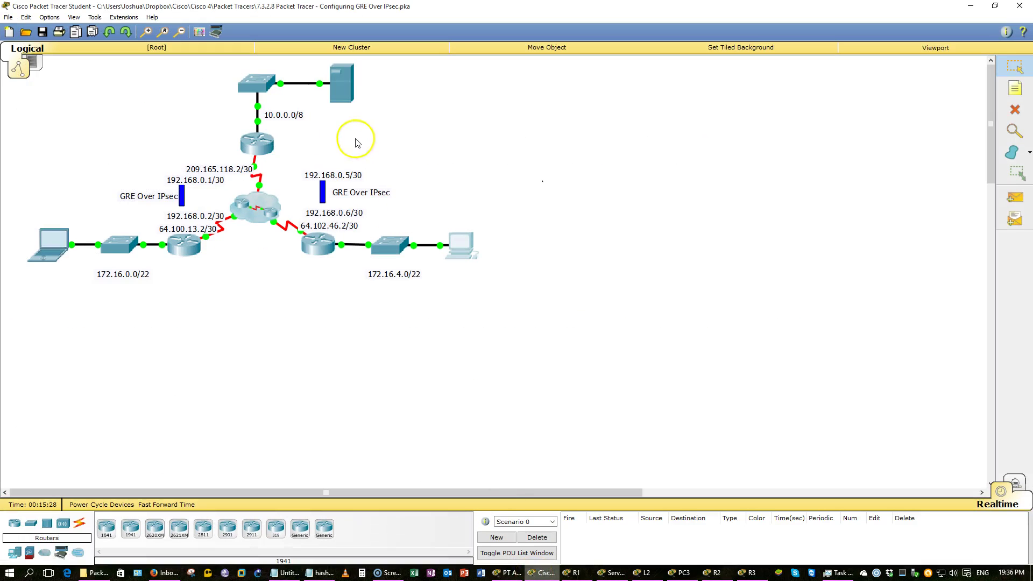
left_click(264, 145)
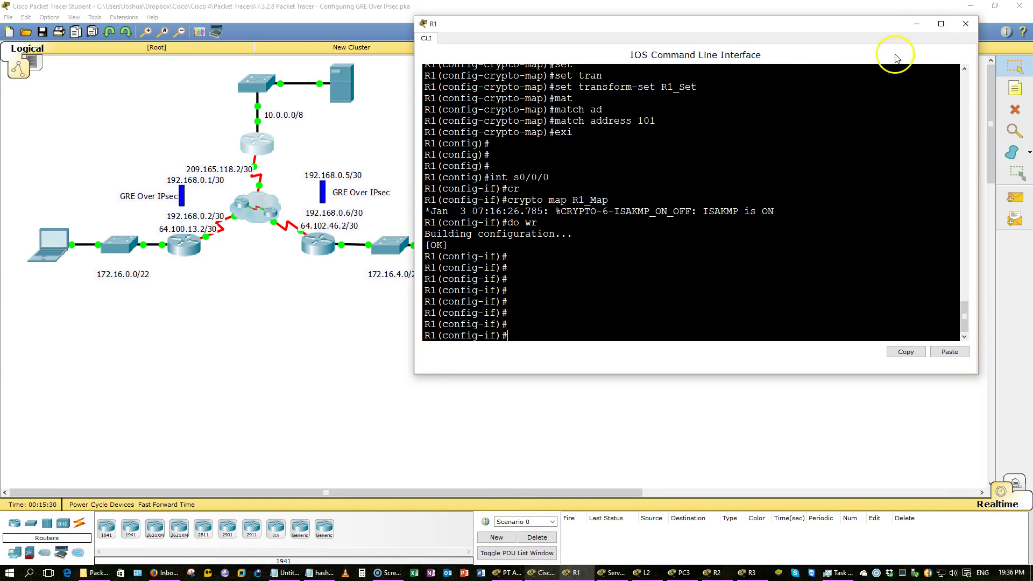
left_click(917, 24)
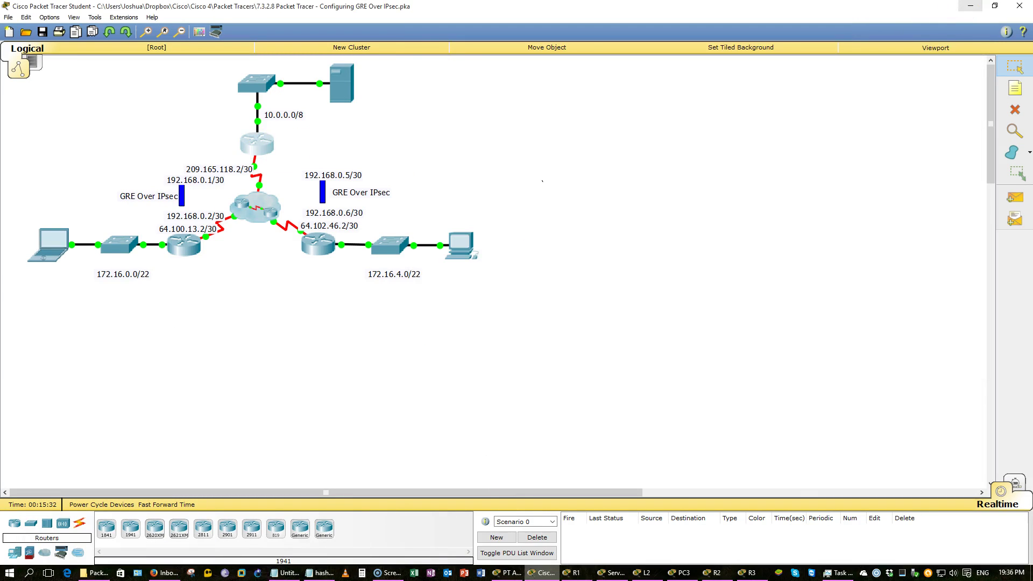
key("alt+Tab")
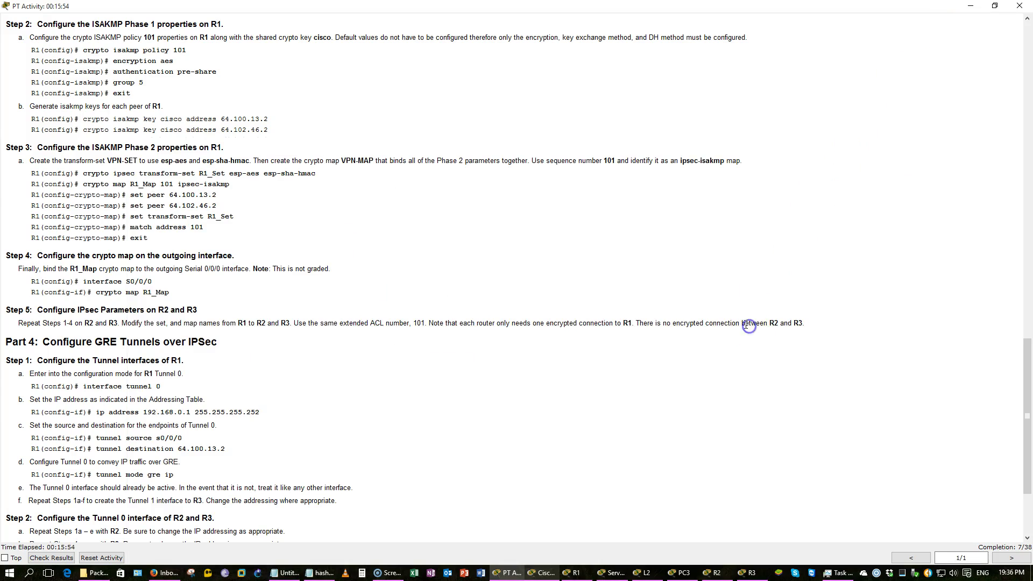
scroll(749, 327, "up", 1)
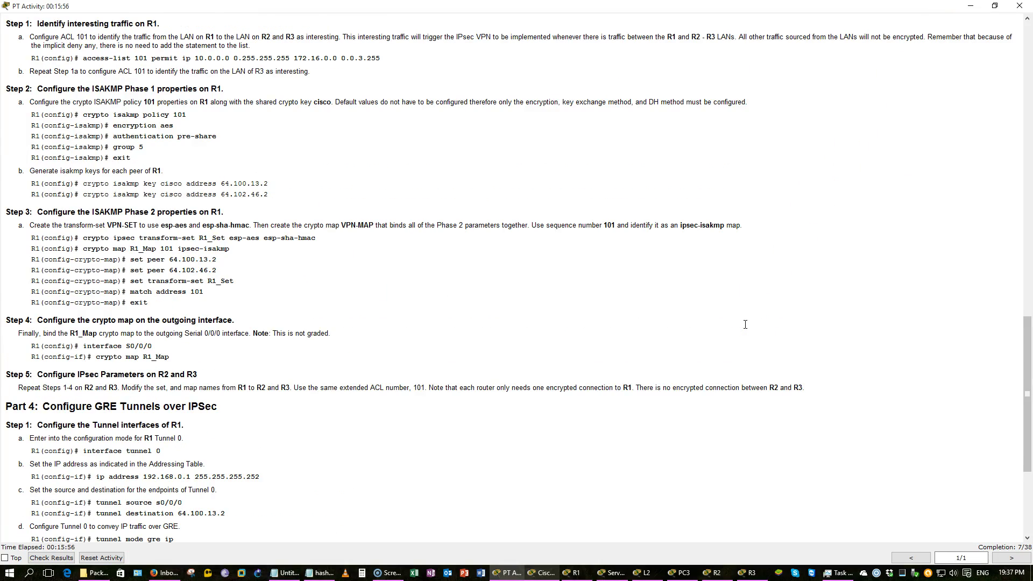
scroll(746, 325, "down", 1)
scroll(745, 325, "down", 1)
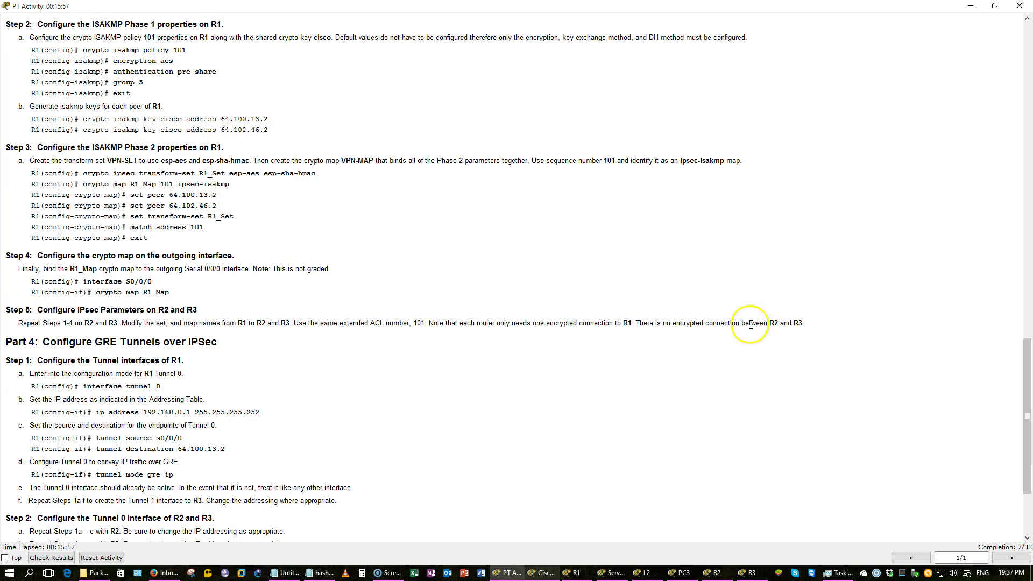
left_click_drag(814, 322, 657, 323)
Dismiss the lock warning and open R2's CLI beside the activity instructions
left_click(970, 6)
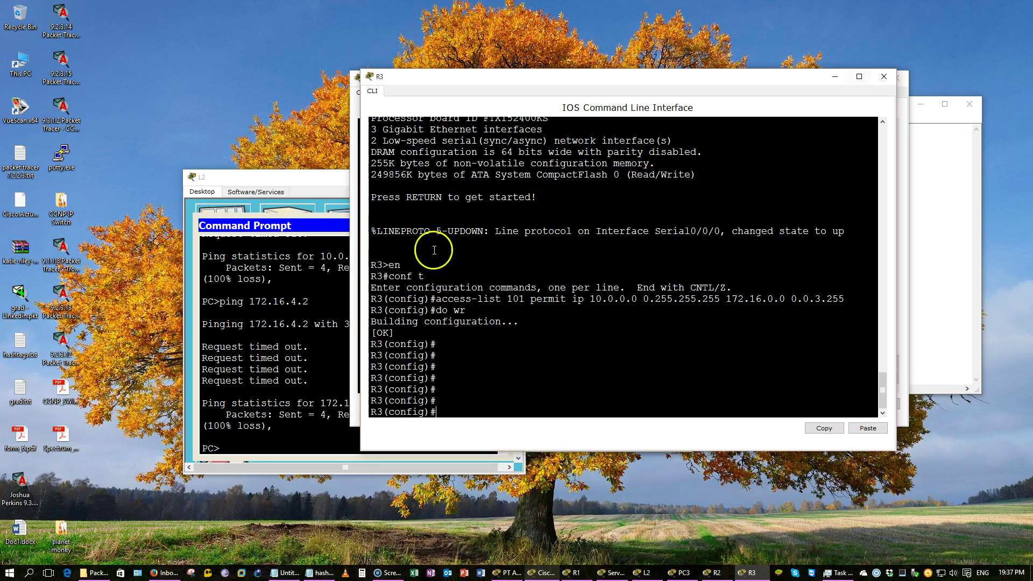
left_click(539, 571)
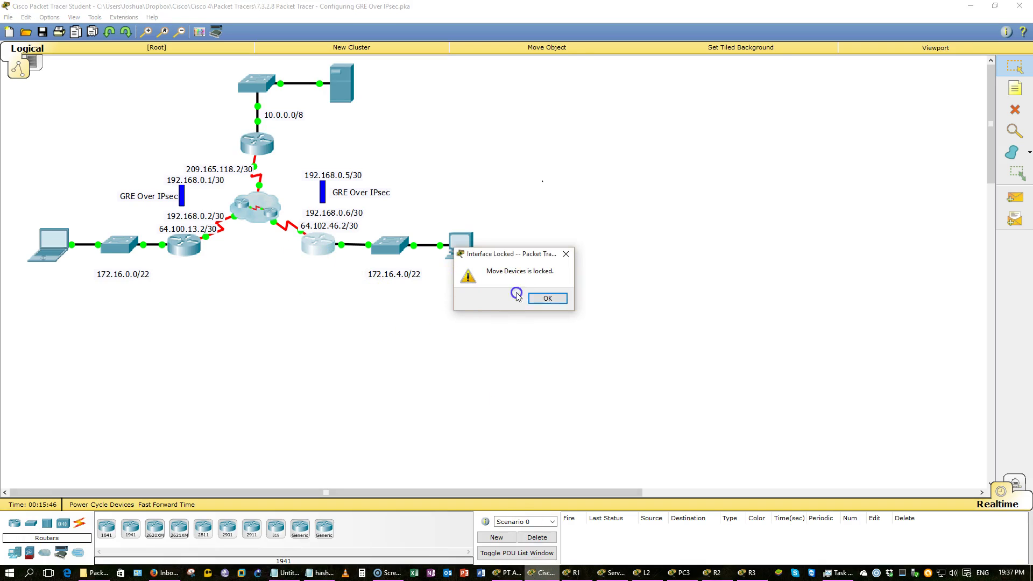
left_click(539, 297)
left_click(185, 248)
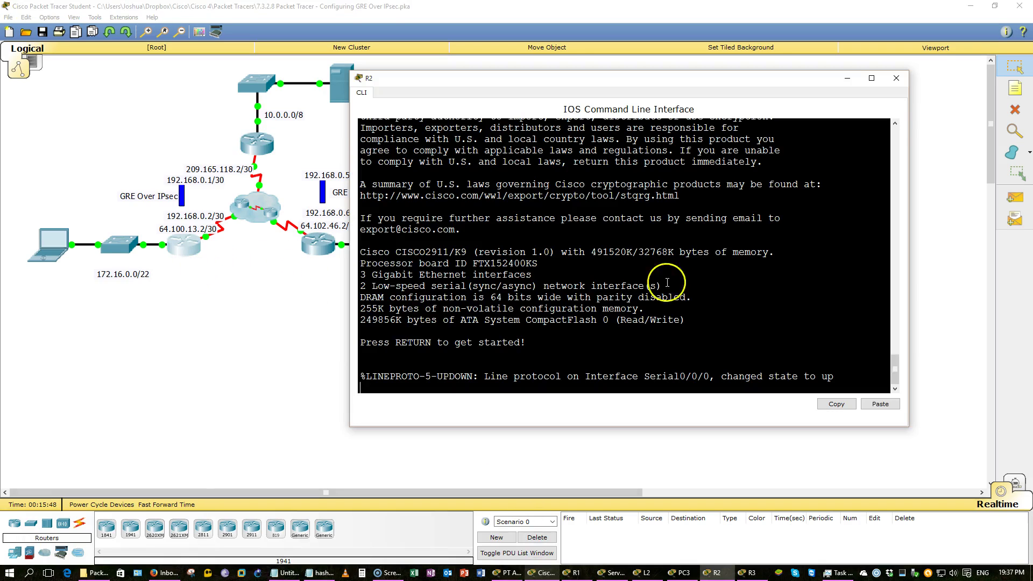
left_click(972, 8)
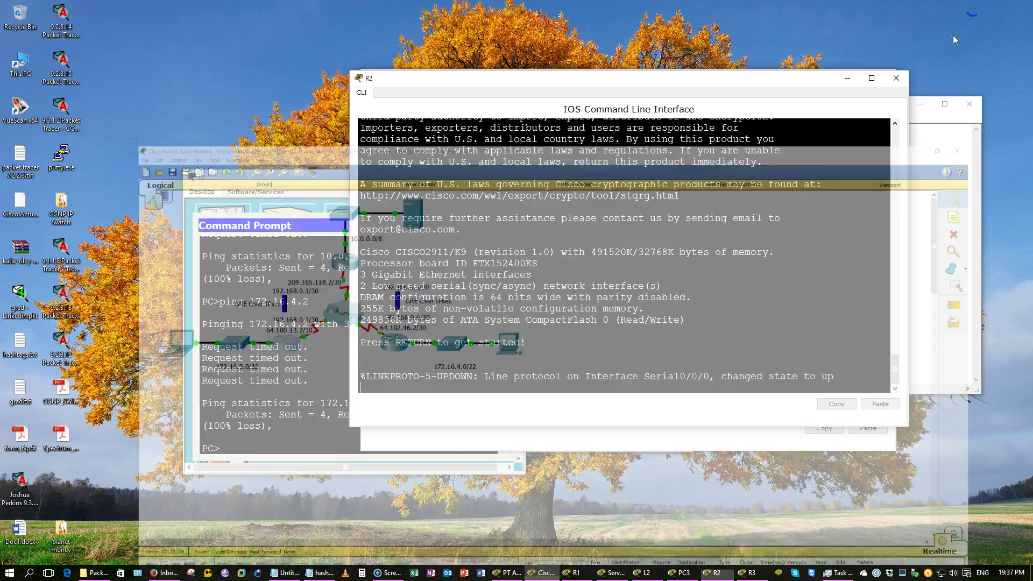
left_click(503, 574)
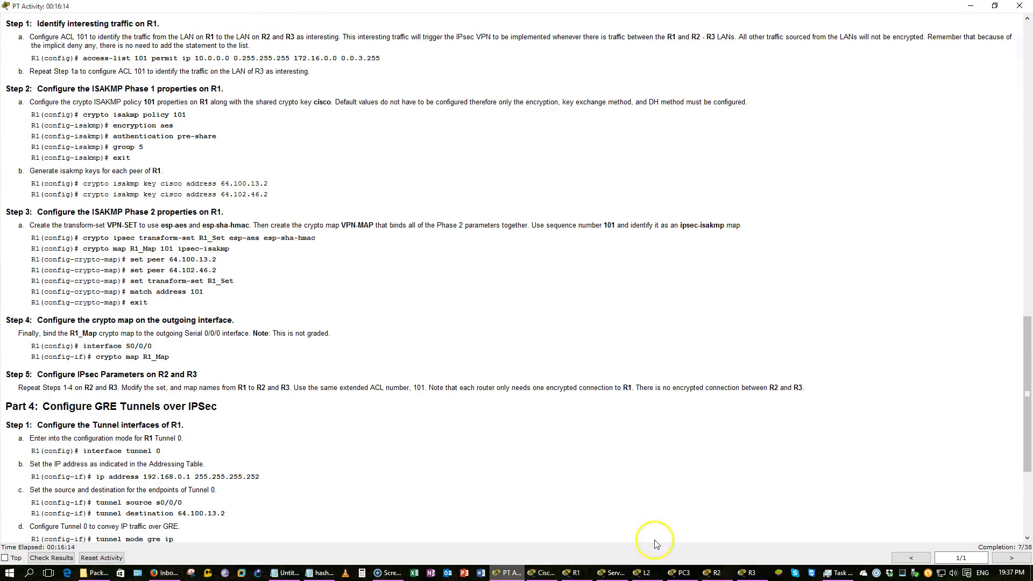
left_click(714, 573)
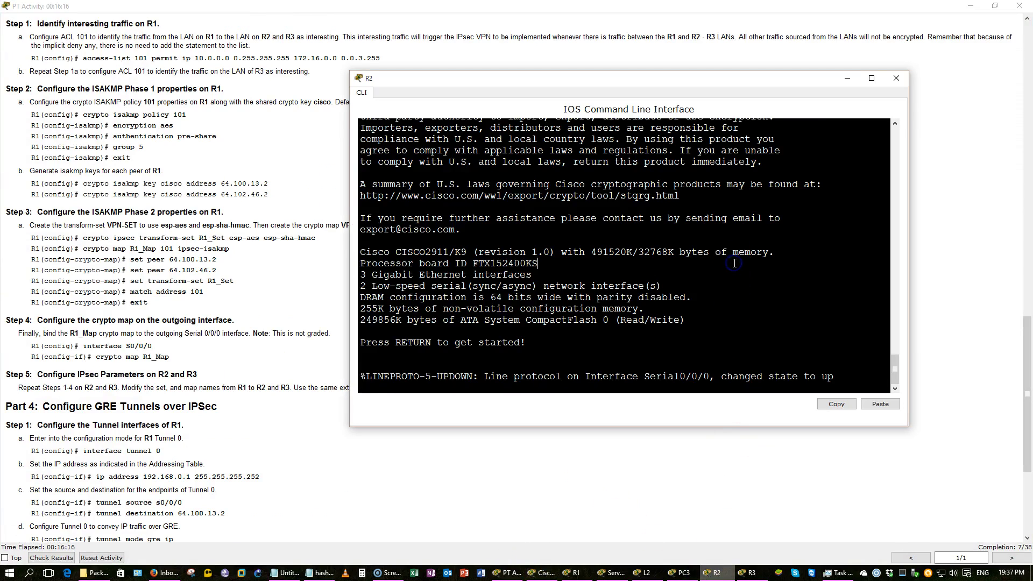
Put R2 into global configuration mode and list its existing access lists
key("Return")
key("Return")
key("Return")
key("Return")
type("en")
key("Return")
type("conf t")
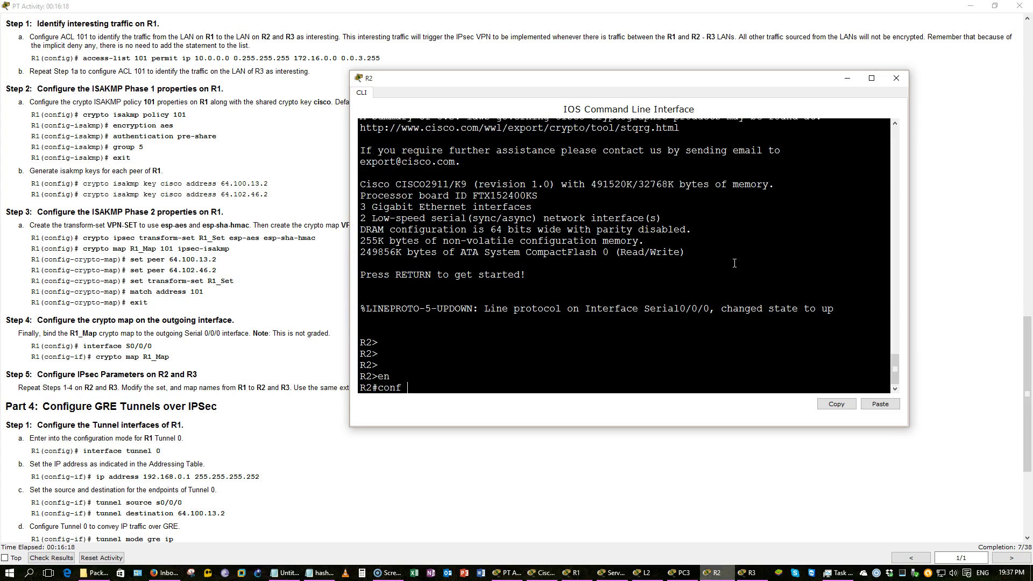
key("Return")
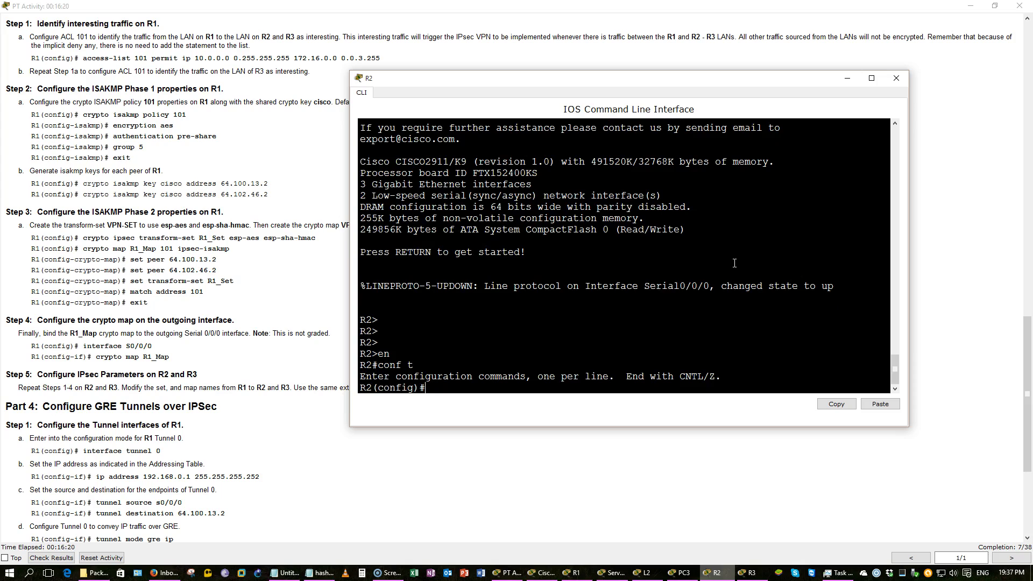
type("do show ip acc")
key("Return")
Add access-list 101 permit ip 10.0.0.0 0.255.255.255 172.16.0.0 0.0.3.255, then save with do wr
type("acc")
key("Tab")
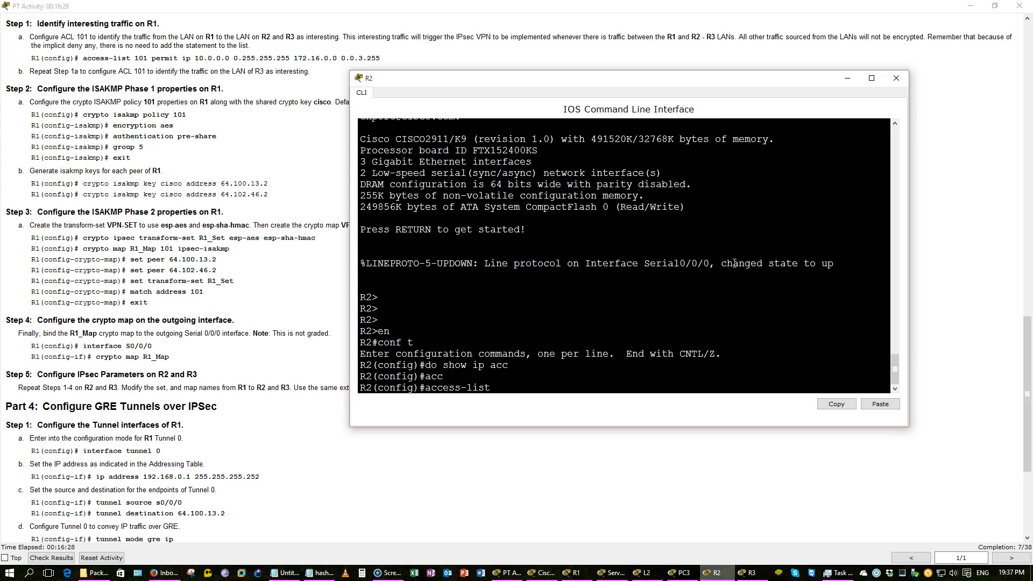
type("101")
key("BackSpace")
key("BackSpace")
key("BackSpace")
key("BackSpace")
key("BackSpace")
type("t")
key("Tab")
type("permi")
key("Tab")
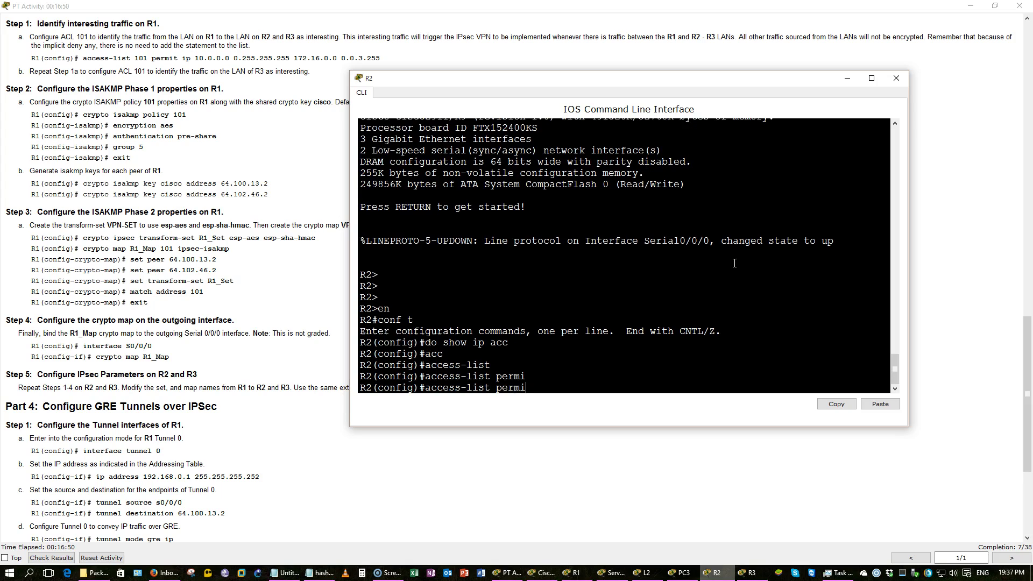
key("BackSpace")
key("BackSpace")
key("BackSpace")
key("BackSpace")
key("BackSpace")
type("101 permi")
key("Tab")
type("ip ")
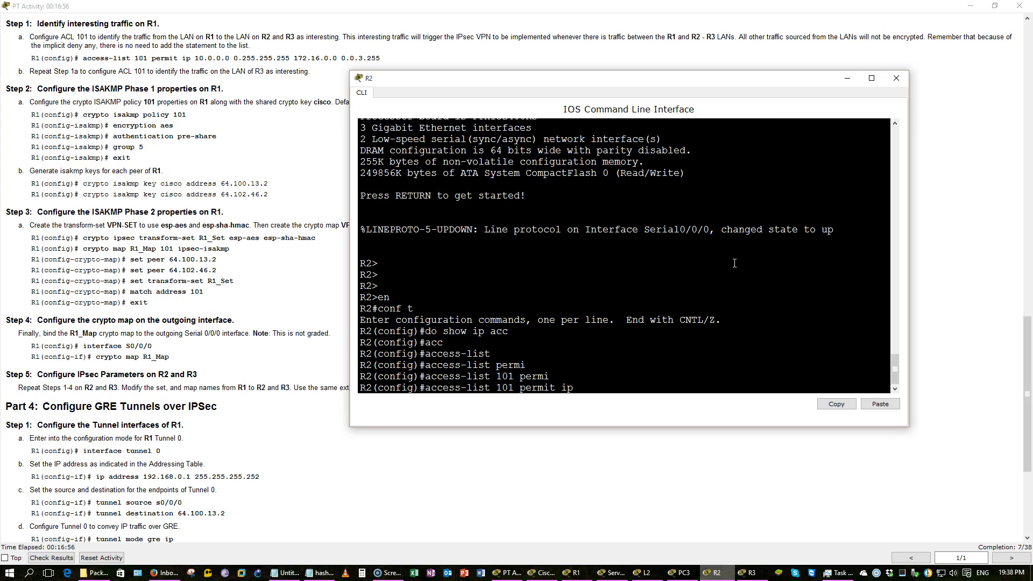
type("10.0.0.0 0.255.255.255 172.16.0.0 0.0.0")
key("BackSpace")
type("3.255")
key("Return")
type("do")
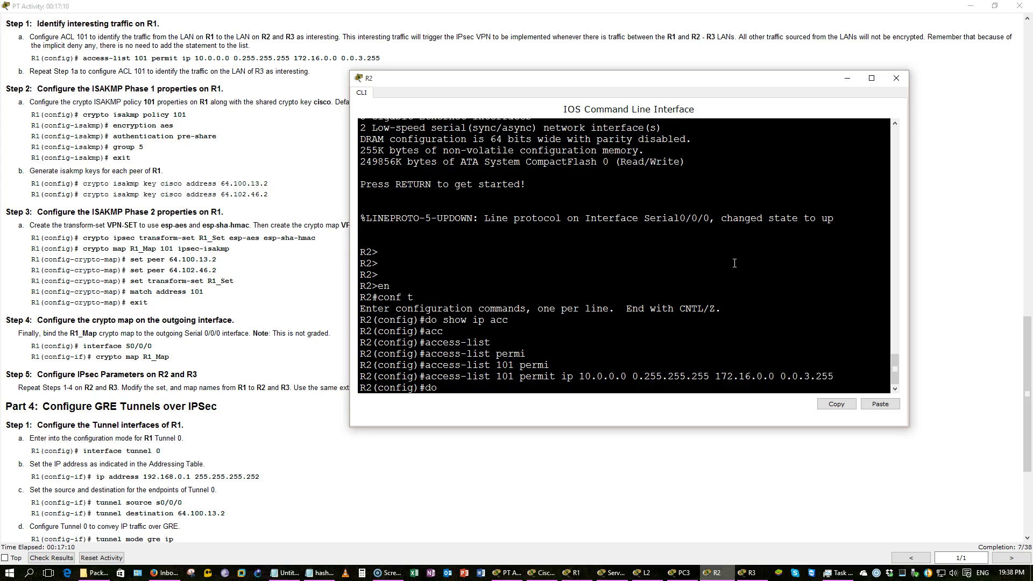
type(" wr")
key("Return")
key("Return")
key("Return")
key("Return")
key("Return")
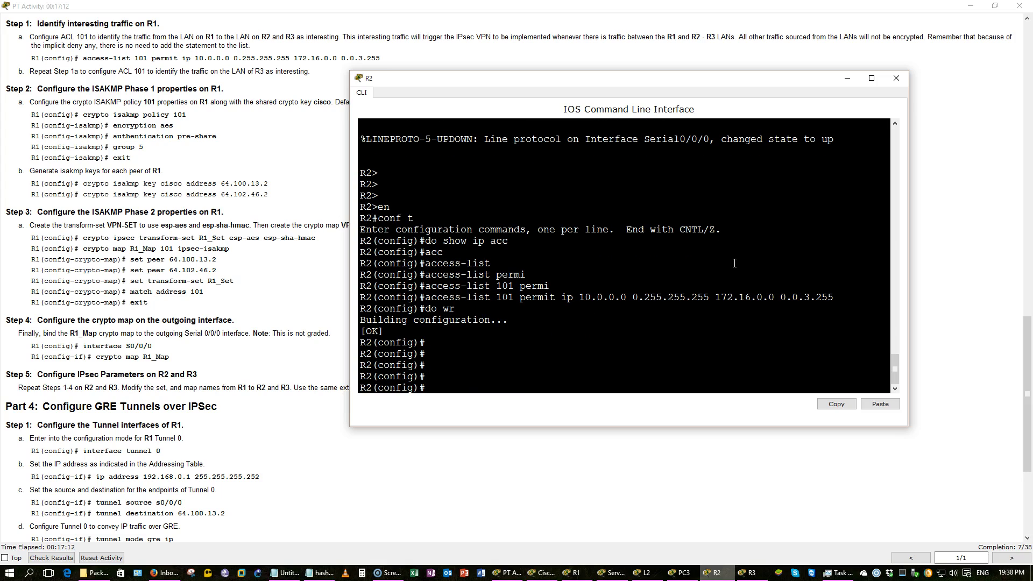
Create ISAKMP policy 101 with AES encryption
type("cr")
key("Tab")
type("is")
key("Tab")
type("policy")
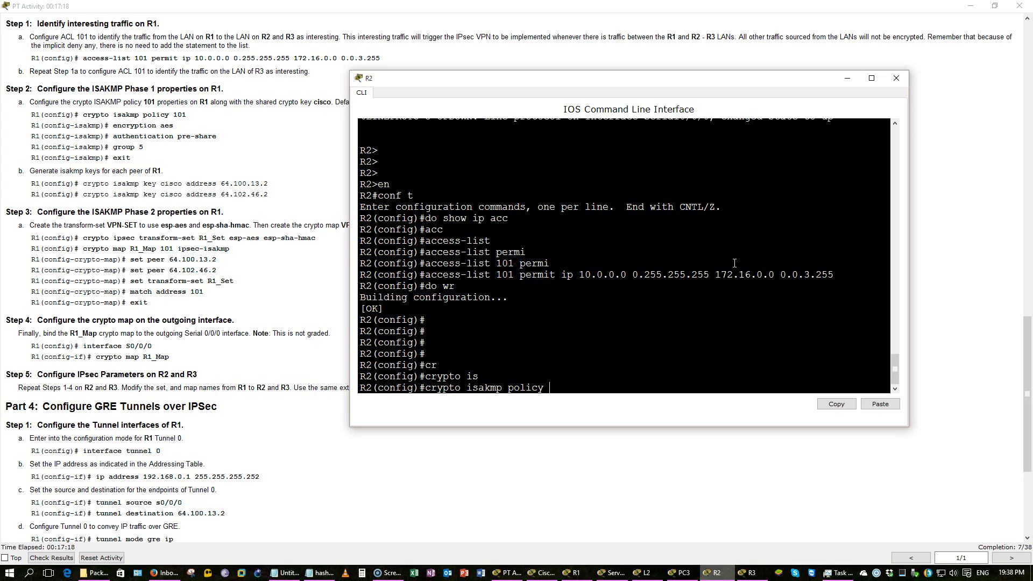
type(" 101")
key("Return")
type("en")
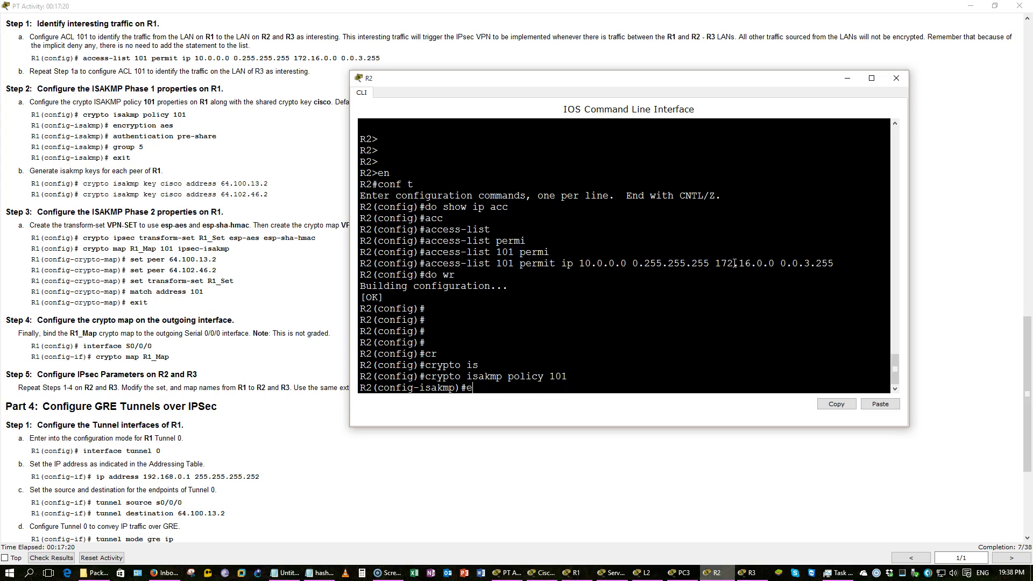
key("Tab")
type("aes")
key("Return")
Set the policy's authentication to pre-share and Diffie-Hellman group 5, then exit the policy
type("au")
key("Tab")
type("pr")
key("Tab")
key("Return")
type("gru")
key("Tab")
key("BackSpace")
key("Tab")
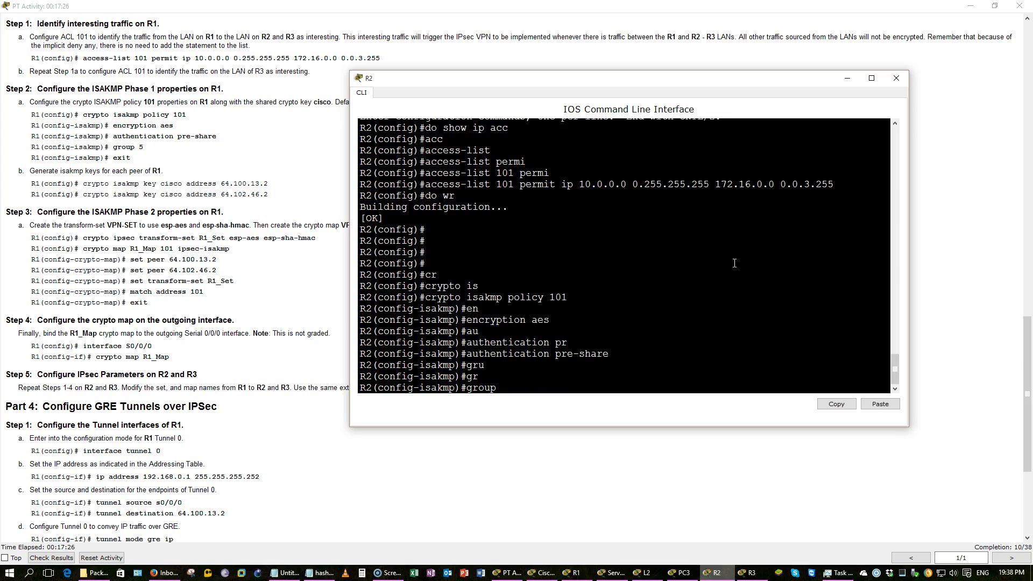
type("5")
key("Return")
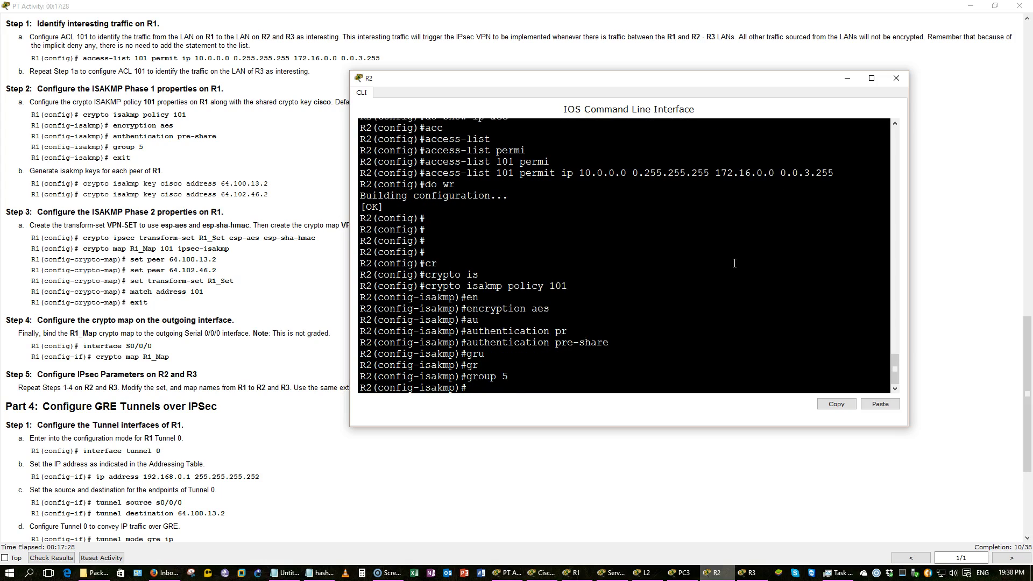
type("exi")
key("Return")
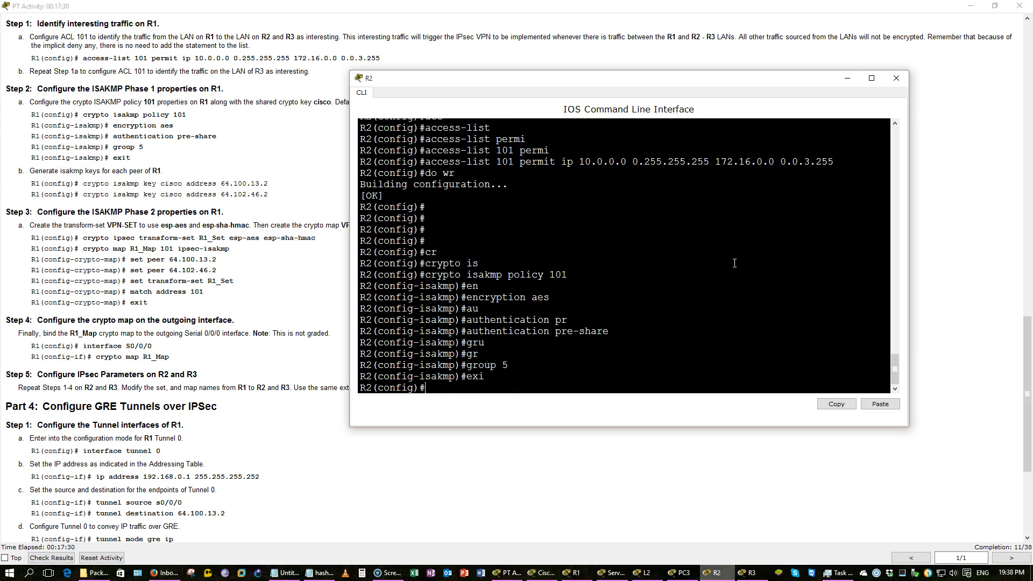
Begin the crypto isakmp key command with the pre-shared key and the address keyword
type("cryp")
key("Tab")
type("is")
key("Tab")
type("k")
key("Tab")
type("ci")
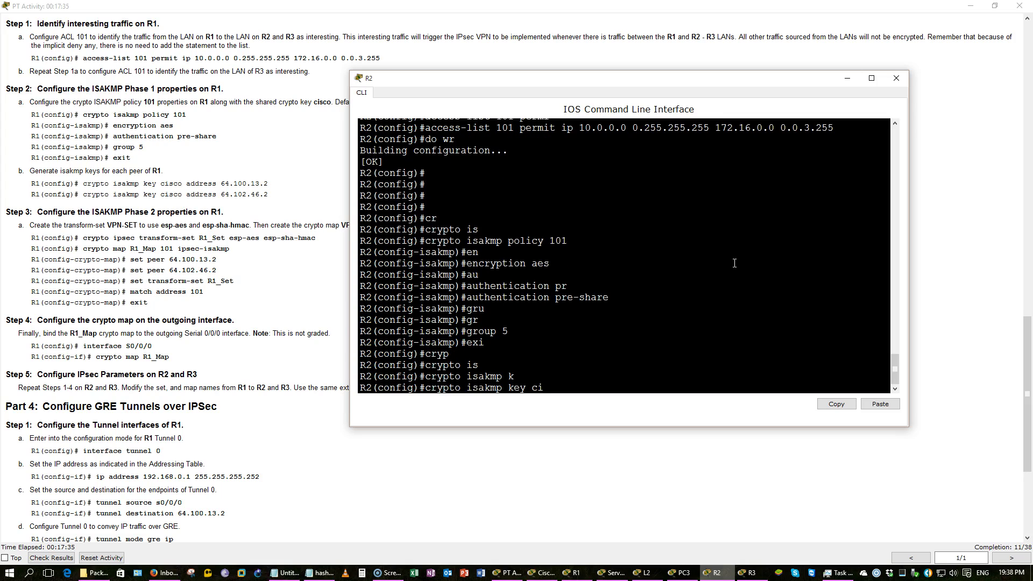
type("sco add")
key("Tab")
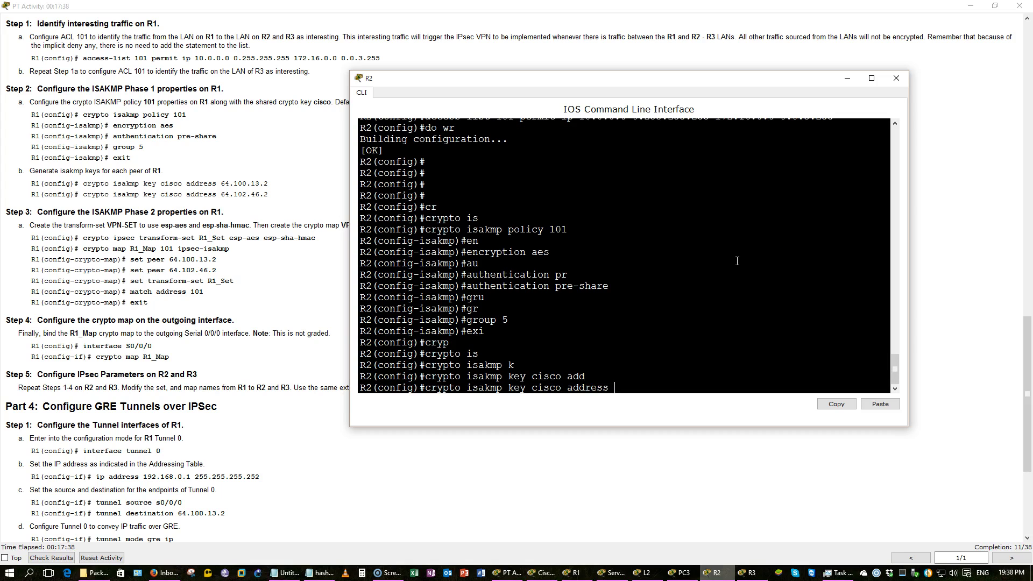
Look up the peer address in the activity instructions and return to R2's console
left_click(246, 215)
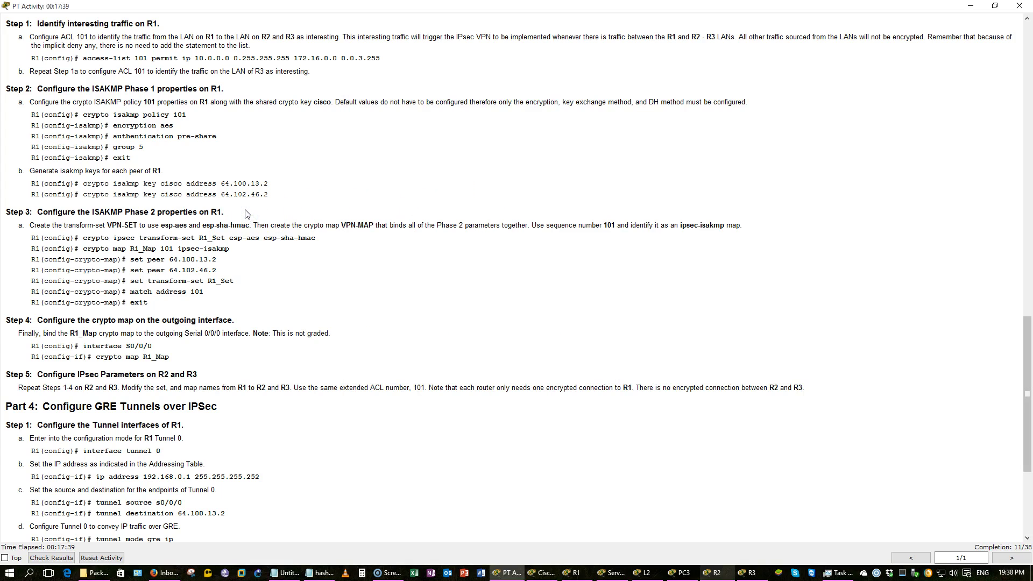
scroll(246, 215, "up", 5)
scroll(245, 210, "up", 14)
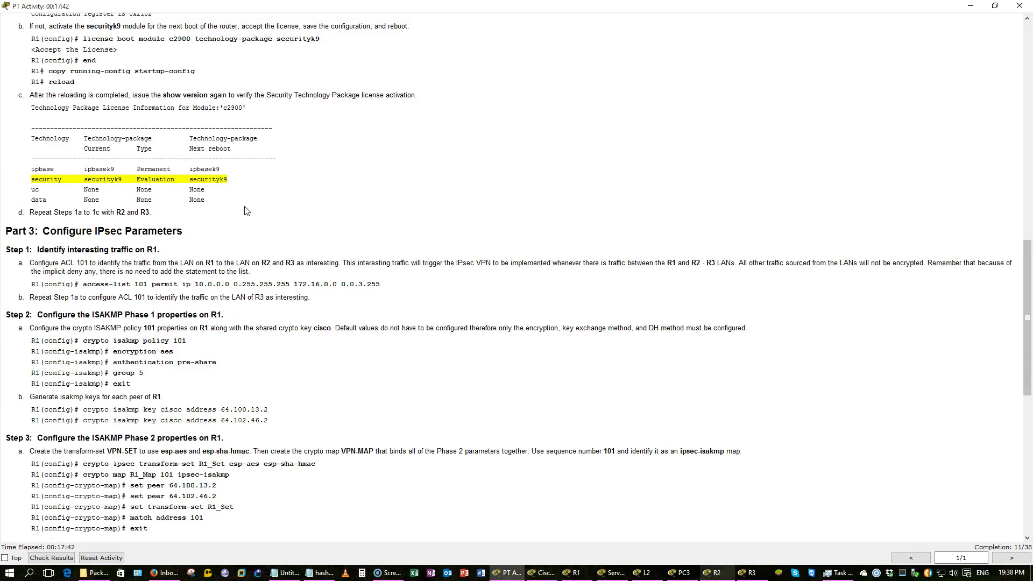
scroll(244, 200, "up", 8)
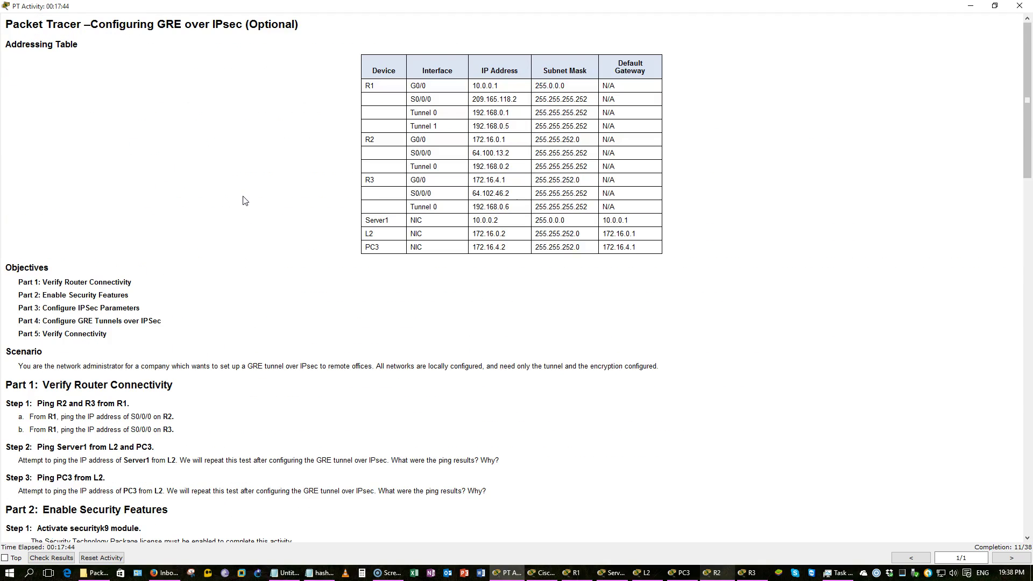
left_click(230, 195)
left_click(537, 571)
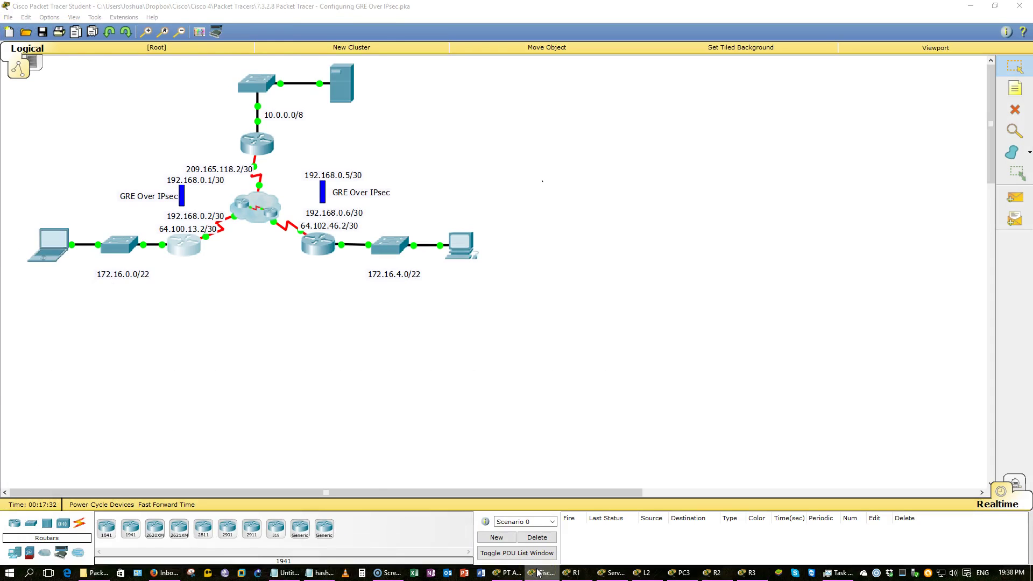
left_click(537, 571)
left_click(537, 572)
left_click(537, 571)
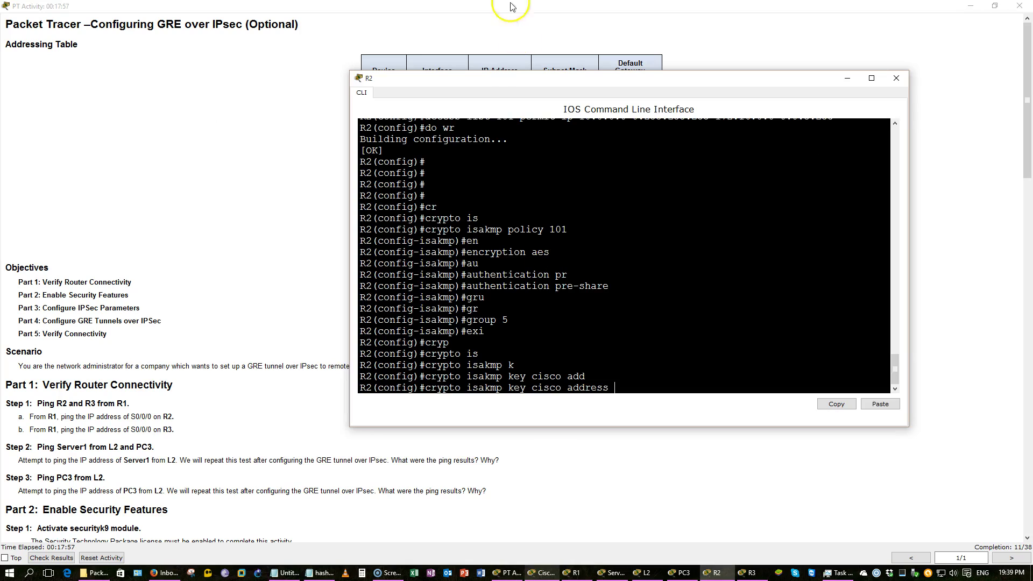
left_click_drag(491, 77, 467, 113)
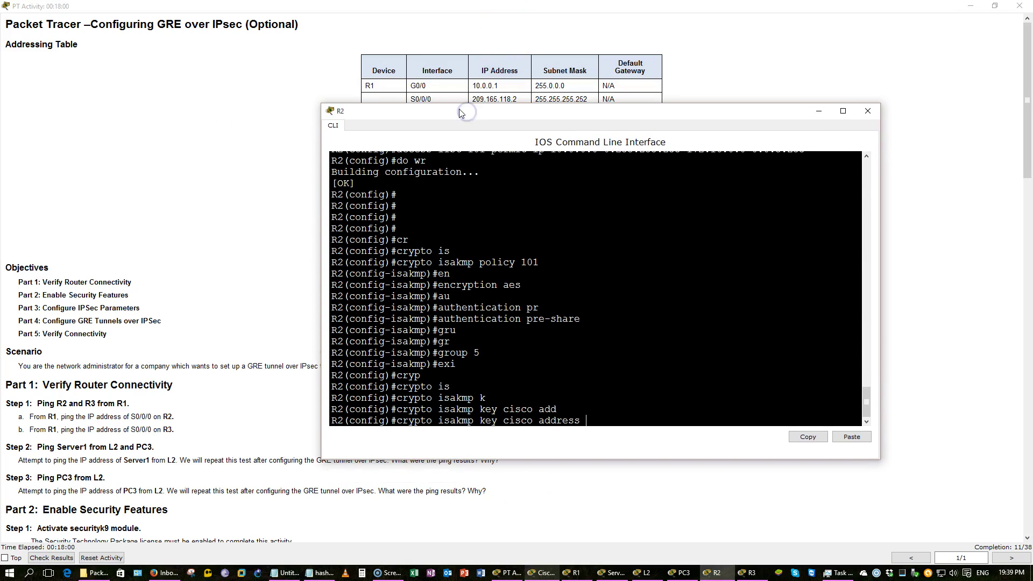
Finish the ISAKMP pre-shared key command with peer address 209.165.118.2 and apply it
type("209.165.118.2")
key("Return")
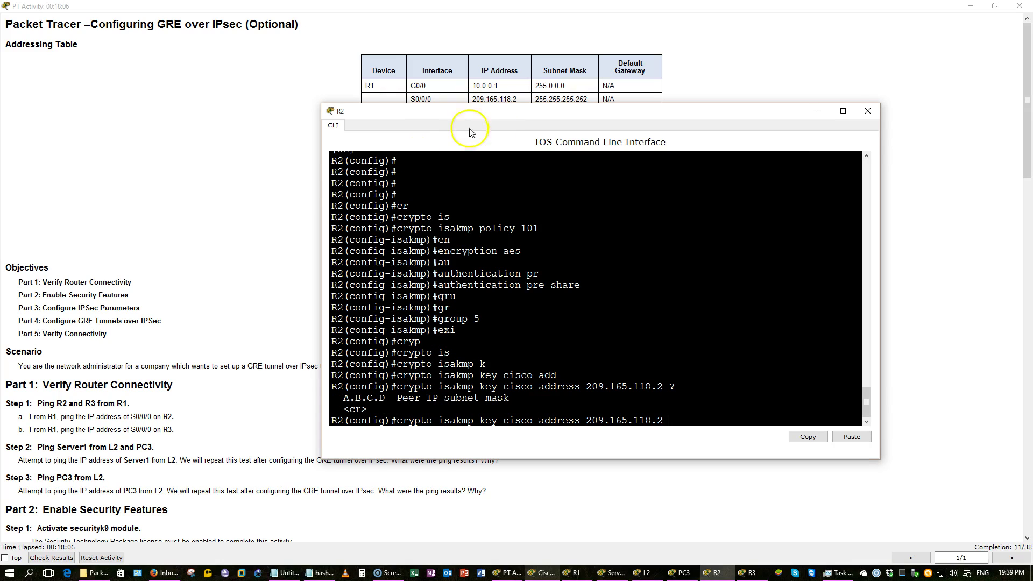
left_click(209, 231)
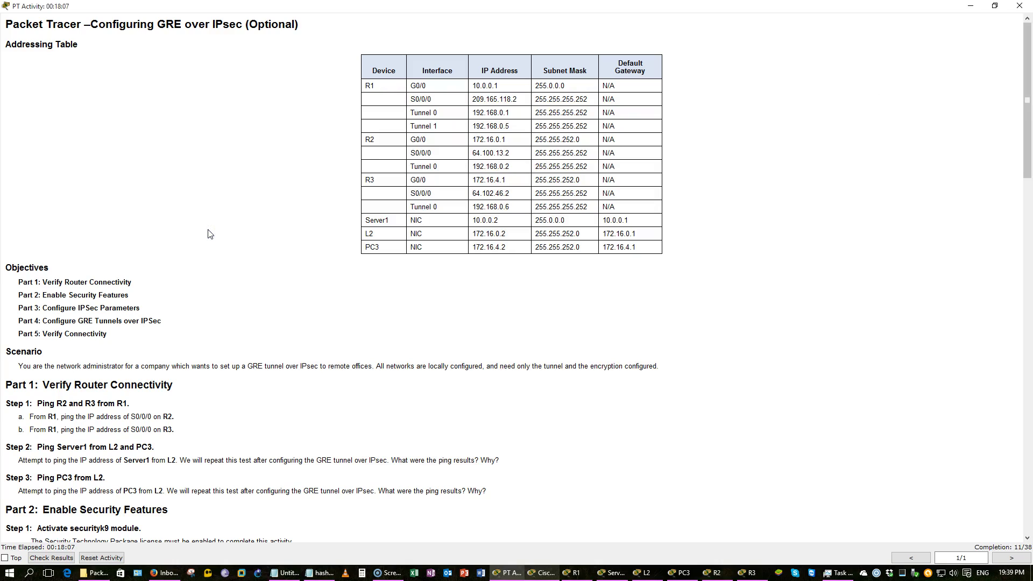
scroll(208, 233, "down", 10)
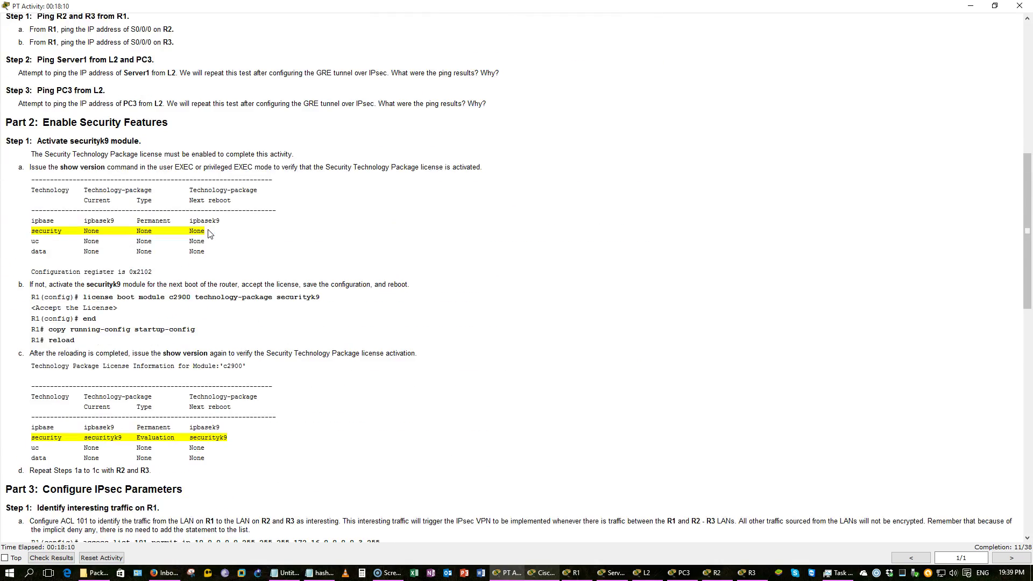
scroll(209, 233, "down", 4)
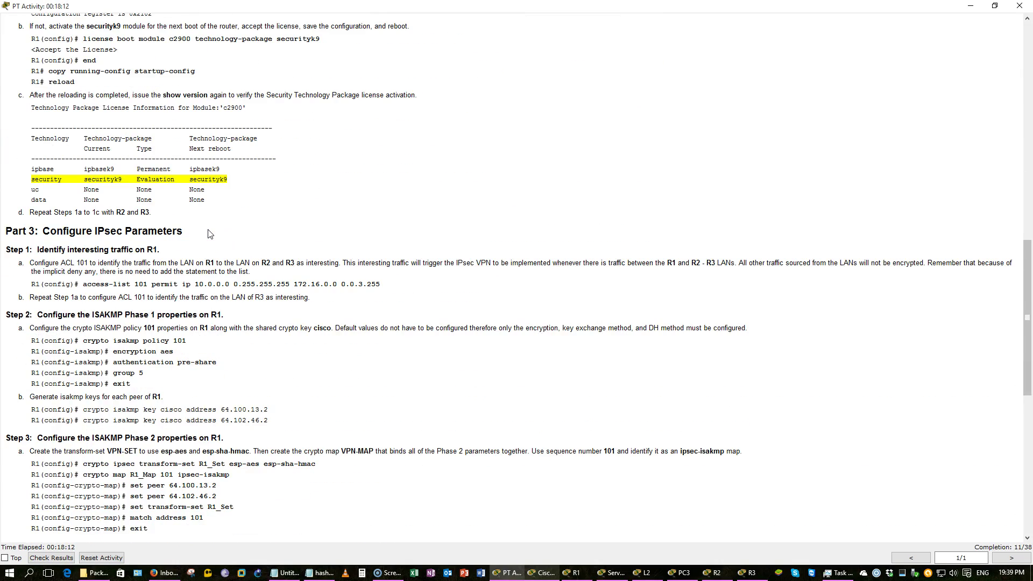
scroll(210, 233, "down", 5)
key("alt+Tab")
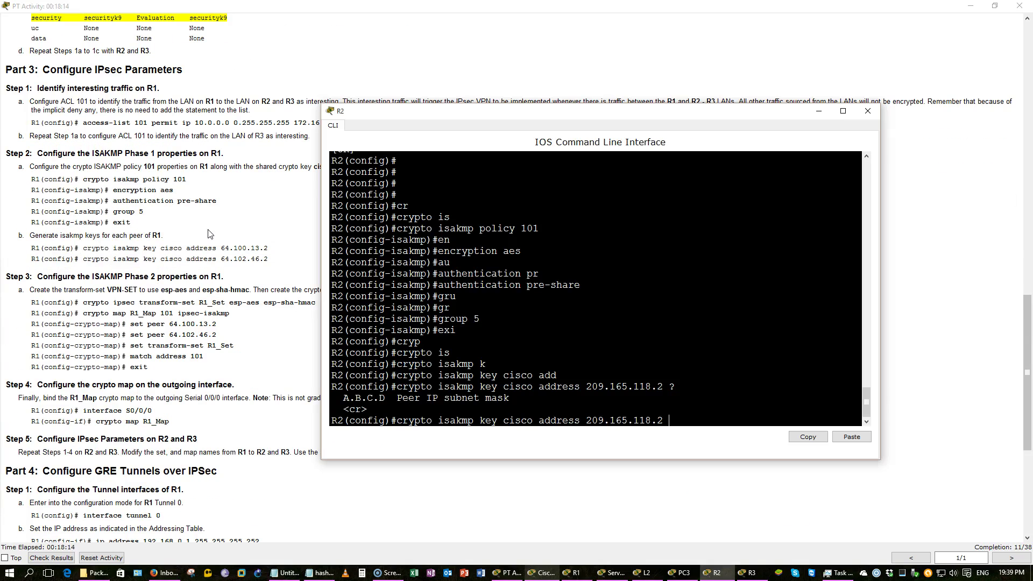
key("Return")
Save with do wr, then create transform-set R2_Set using esp-aes and esp-sha-hmac
type("do wr")
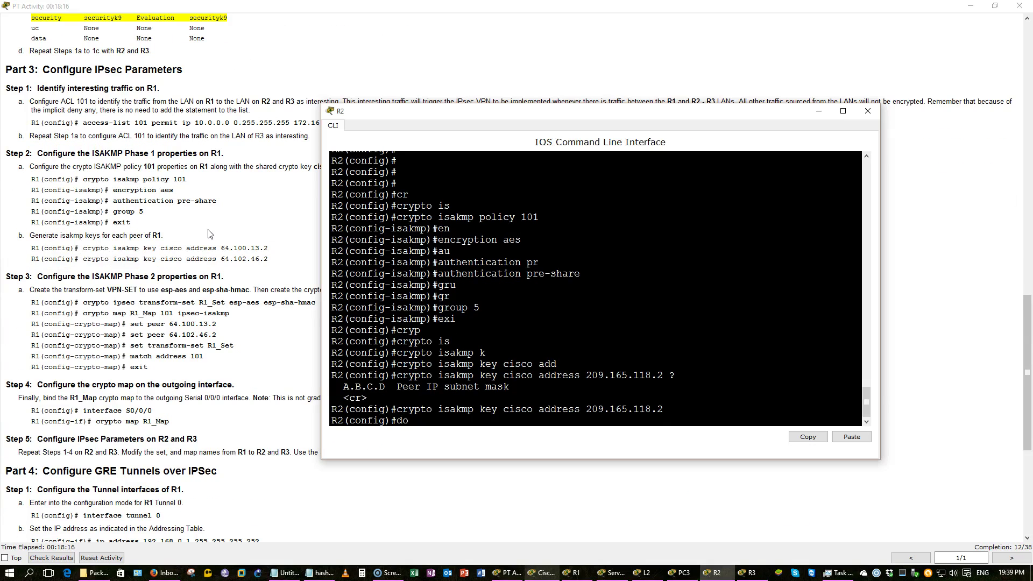
key("Return")
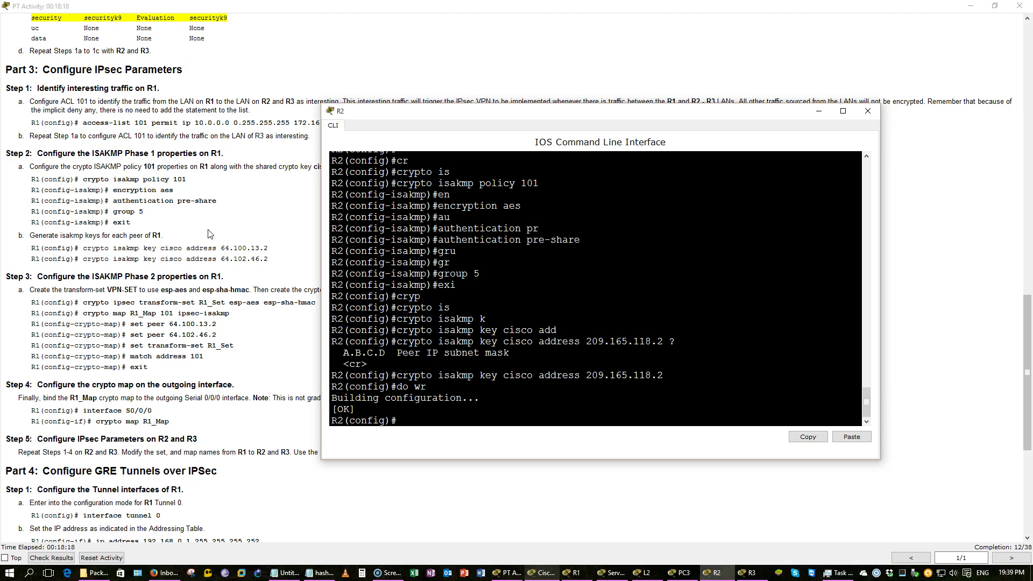
type("cr")
key("Tab")
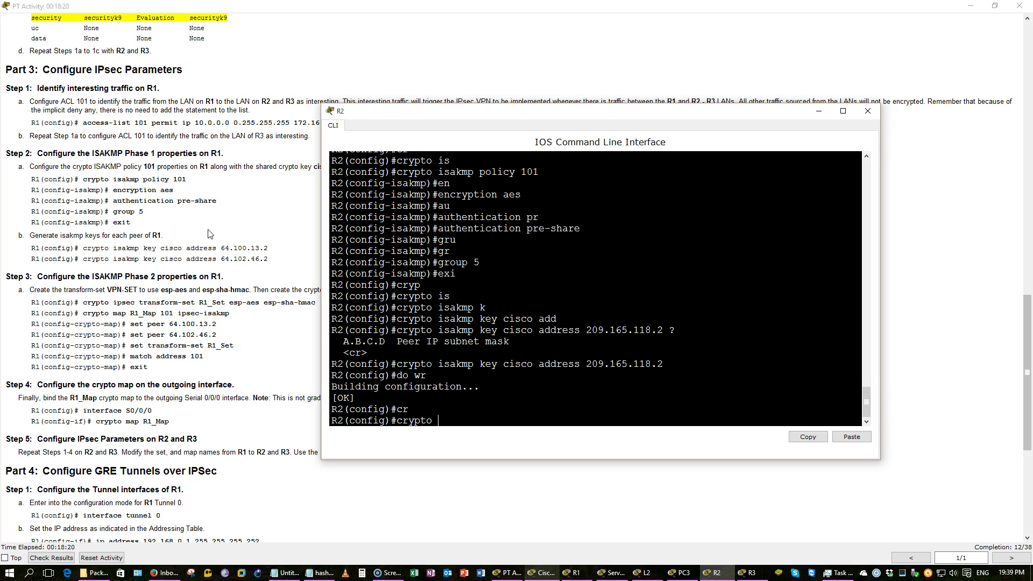
left_click_drag(575, 113, 663, 121)
type("ipse")
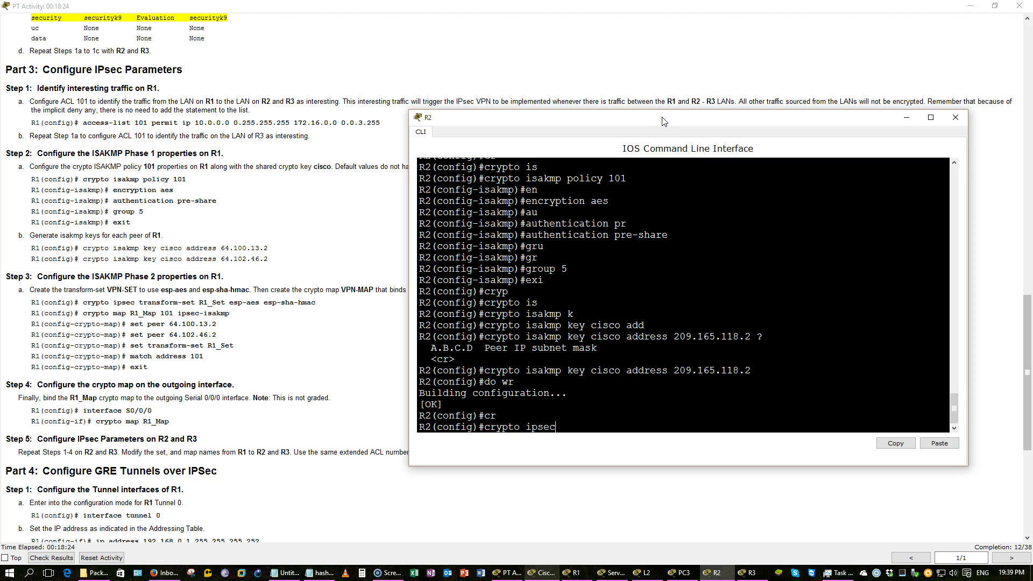
type("c")
key("Tab")
type("tran")
key("Tab")
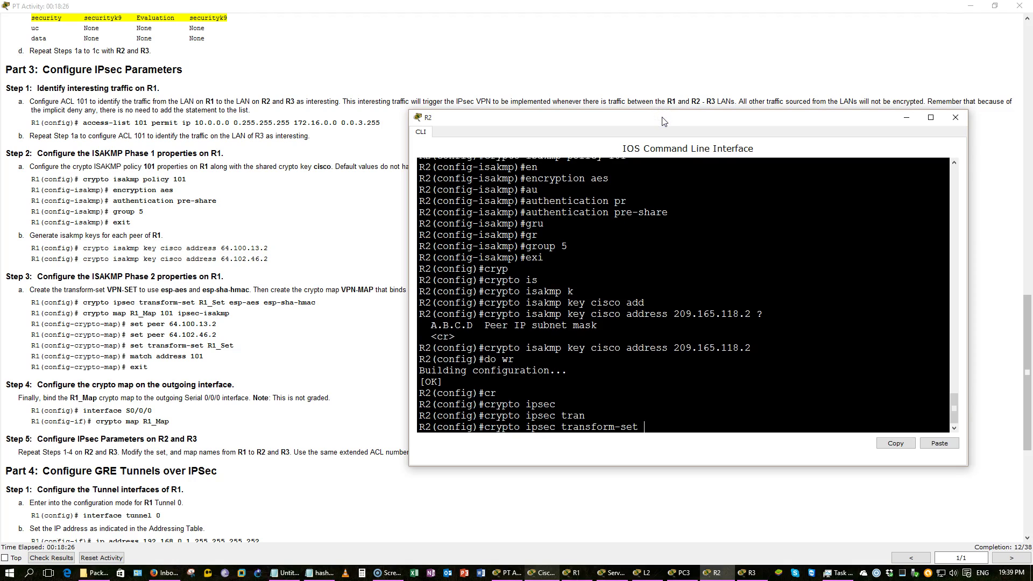
type("R2_Set esp-a")
key("Tab")
type("esp-s")
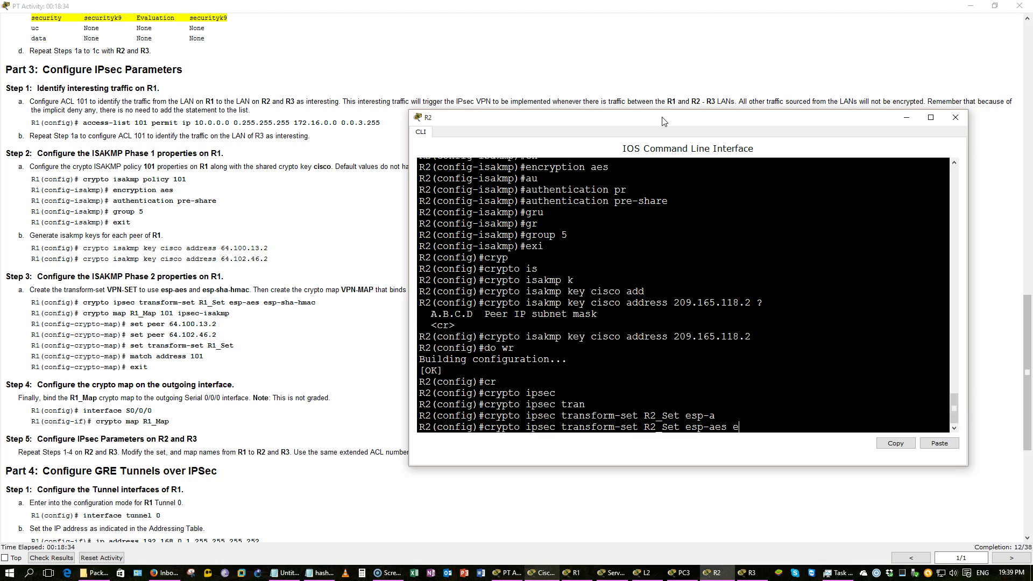
key("Tab")
key("Return")
Begin the crypto map R2-Map 101 ipsec-isakmp command
type("cr")
key("Tab")
type("m")
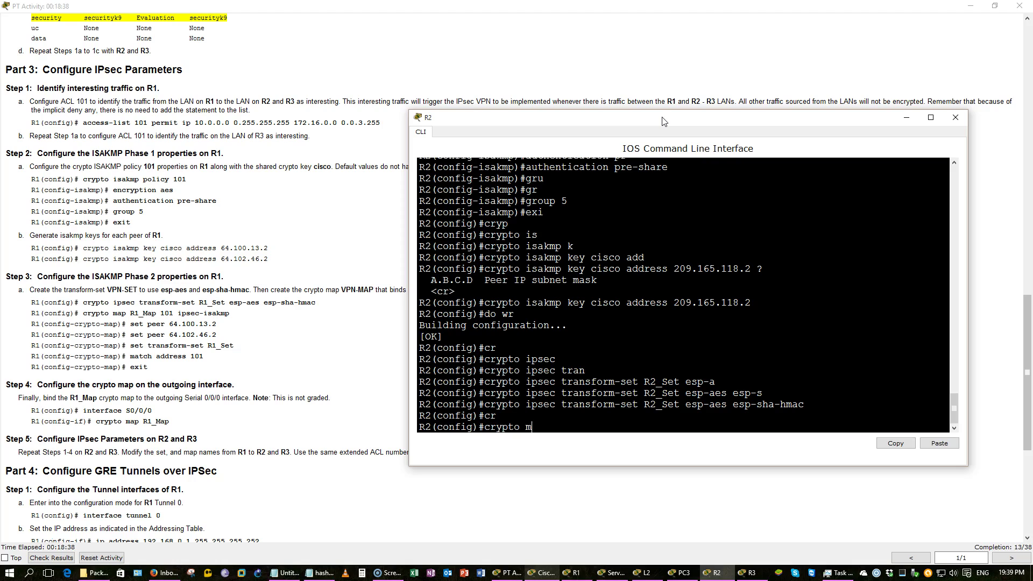
type("ap R2-Map 101 ips")
Create crypto map R2-Map entry 101 as ipsec-isakmp with peer 209.165.118.2
key("Tab")
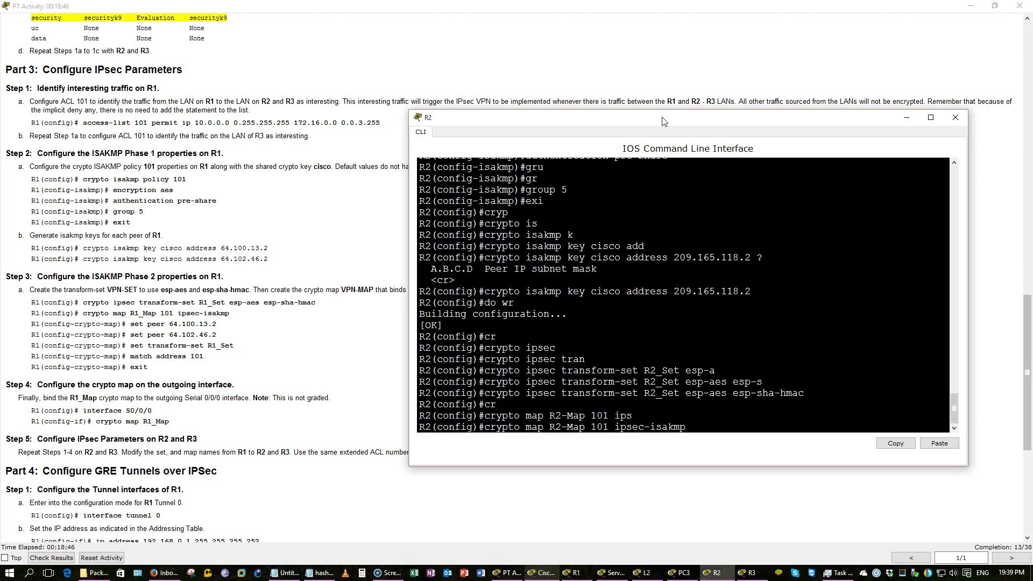
key("Return")
type("set")
key("Tab")
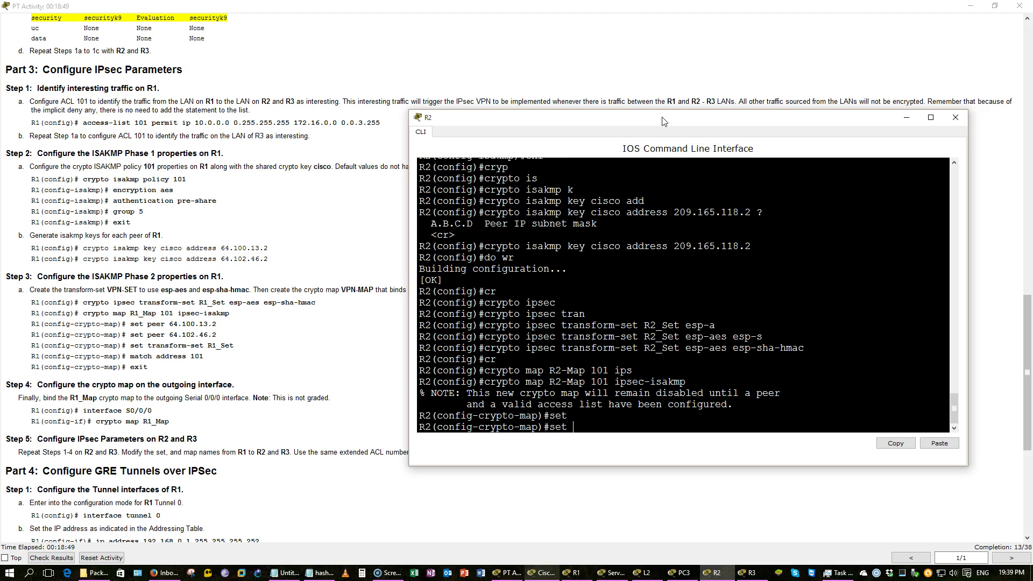
type("peer 209.165.118.2")
key("Return")
Attach transform-set R2_Set to the crypto map
type("set")
key("Return")
type("set")
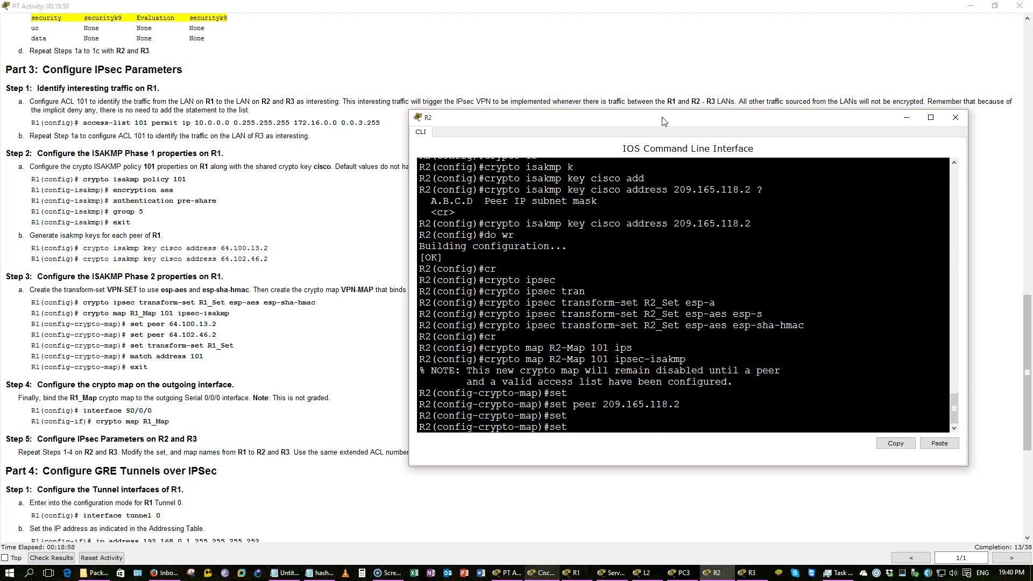
type(" trn")
key("Tab")
key("BackSpace")
type("a")
key("Tab")
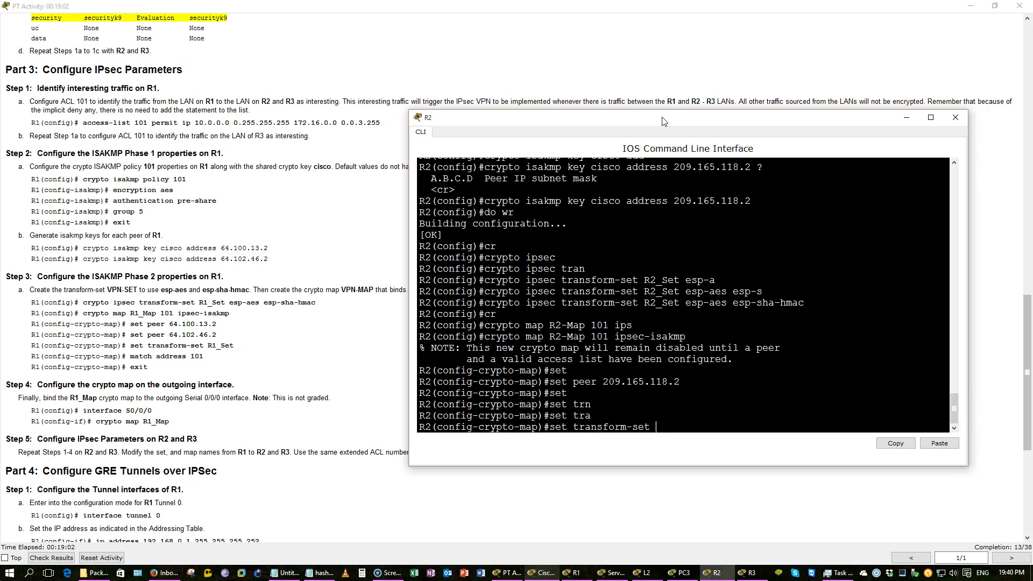
type("R2_Set")
key("Return")
Match the crypto map to access list 101
type("match ")
type("a")
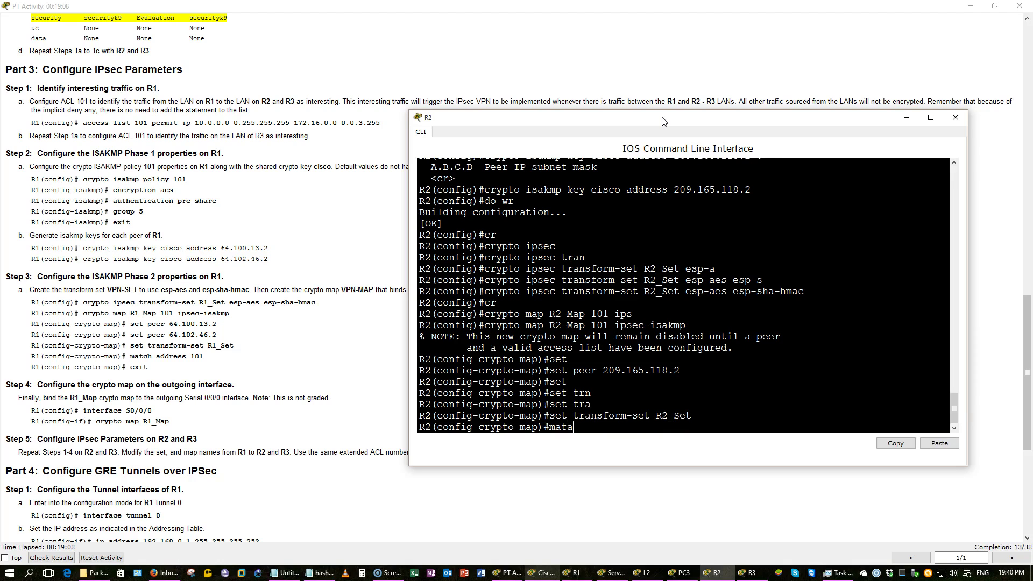
key("Tab")
key("BackSpace")
key("Tab")
type("acc")
key("BackSpace")
key("BackSpace")
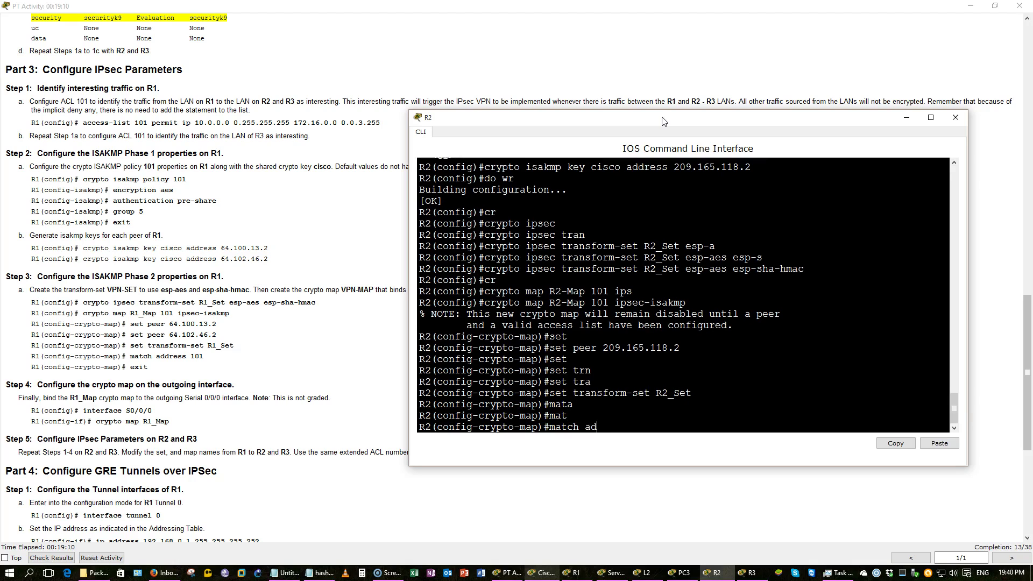
type("d")
key("Tab")
type("101")
key("Return")
Exit the crypto map and save R2's configuration with do wr
type("exi")
key("Return")
type("do wr")
key("Return")
key("Return")
key("Return")
key("Return")
key("Return")
key("Return")
key("Return")
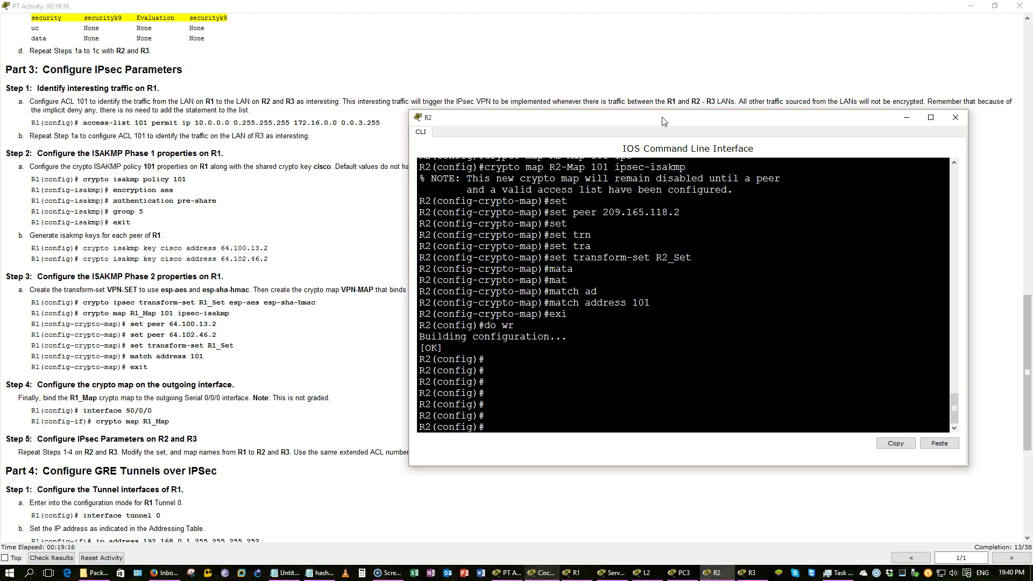
type("int s0/0/0")
On interface S0/0/0, apply crypto map R2_Map, which R2 rejects as nonexistent
key("Return")
type("cr")
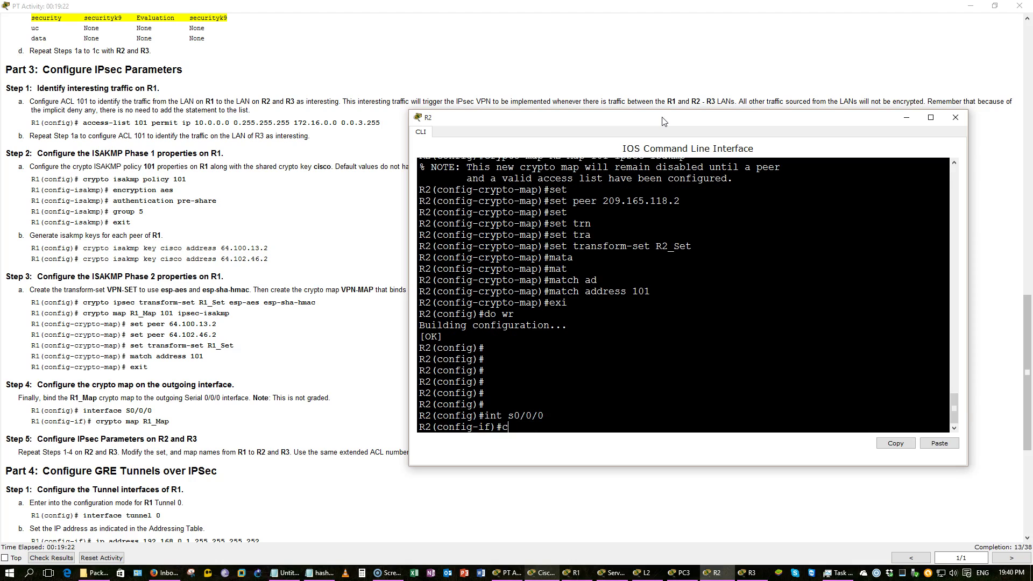
key("Tab")
type("m")
key("Tab")
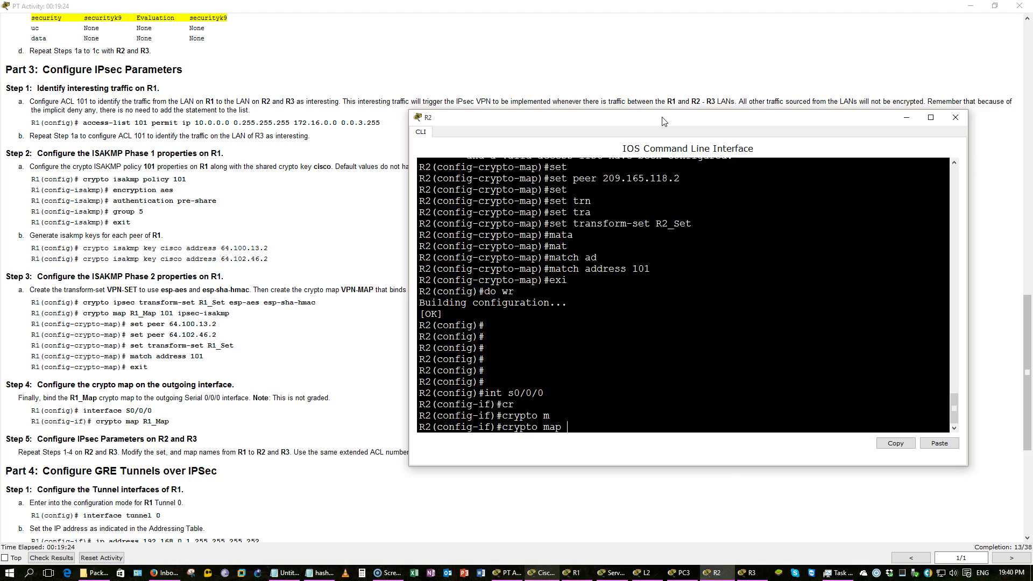
type("R")
type("2_Map")
key("Return")
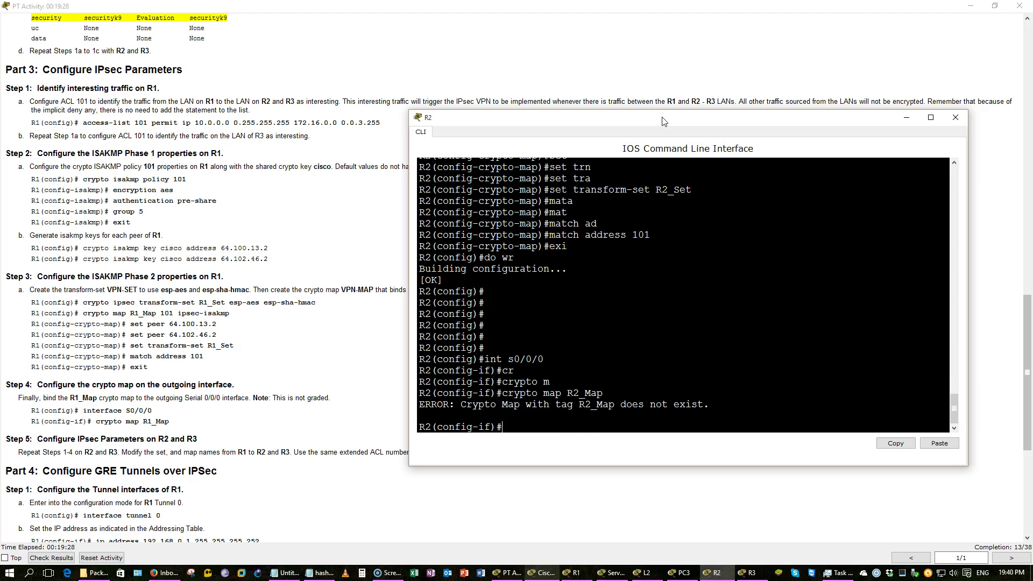
Scroll the CLI back up to check the crypto map's actual name
type("do")
left_click(702, 280)
scroll(705, 285, "up", 5)
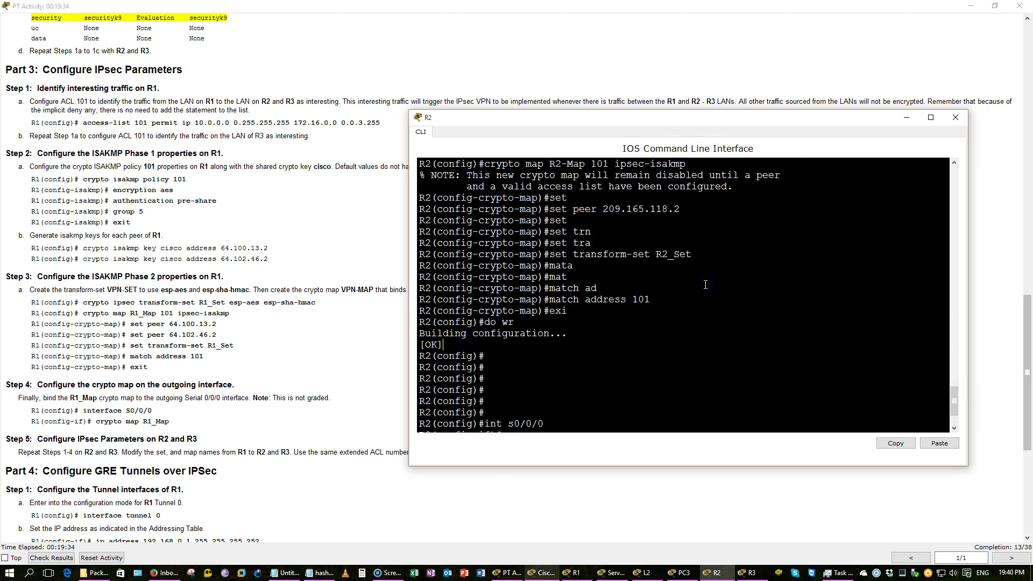
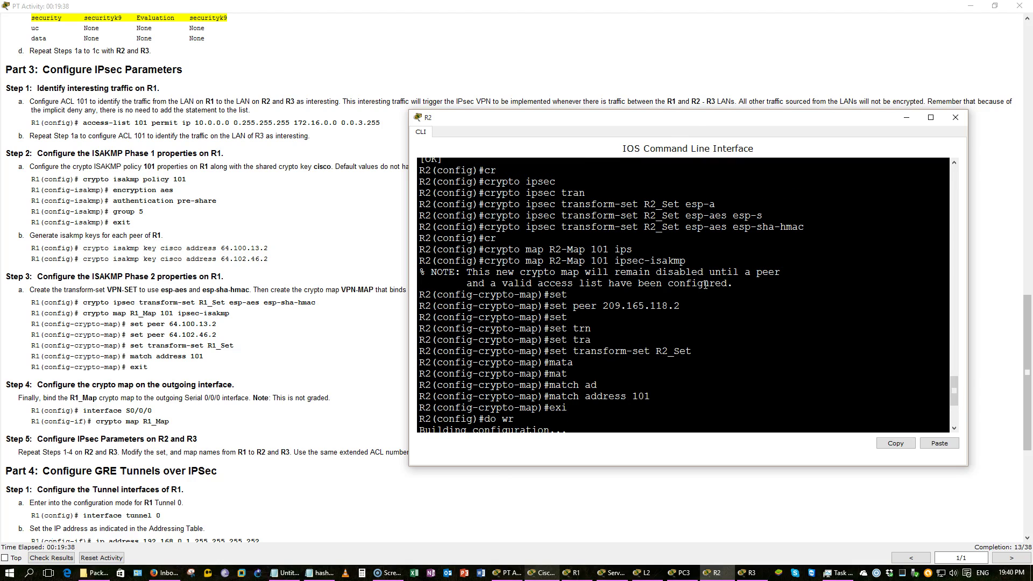
Copy R2's 'crypto map R2-Map 101 ipsec-isakmp' line and exit interface configuration
left_click(674, 248)
left_click_drag(691, 261, 485, 261)
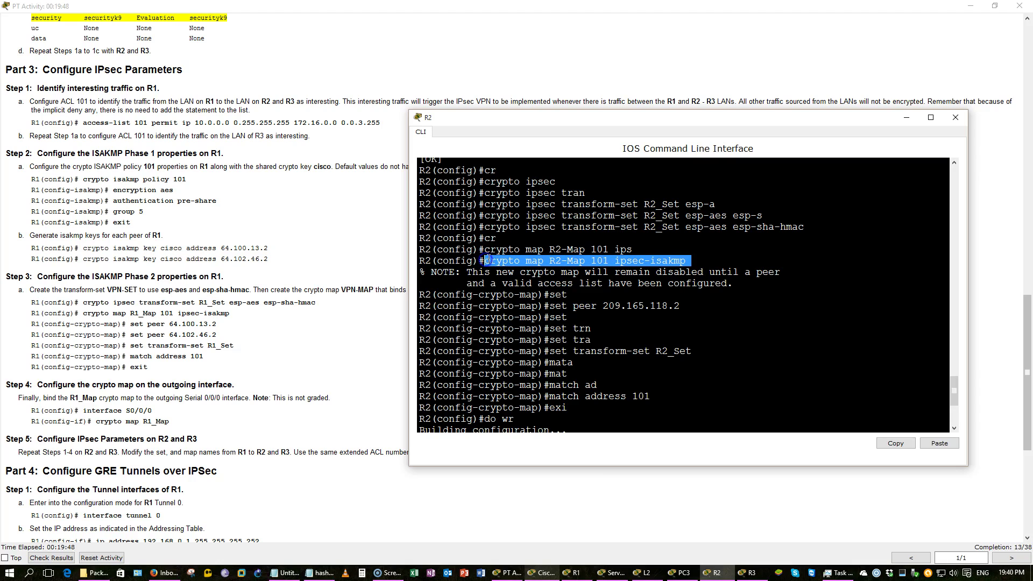
key("ctrl+c")
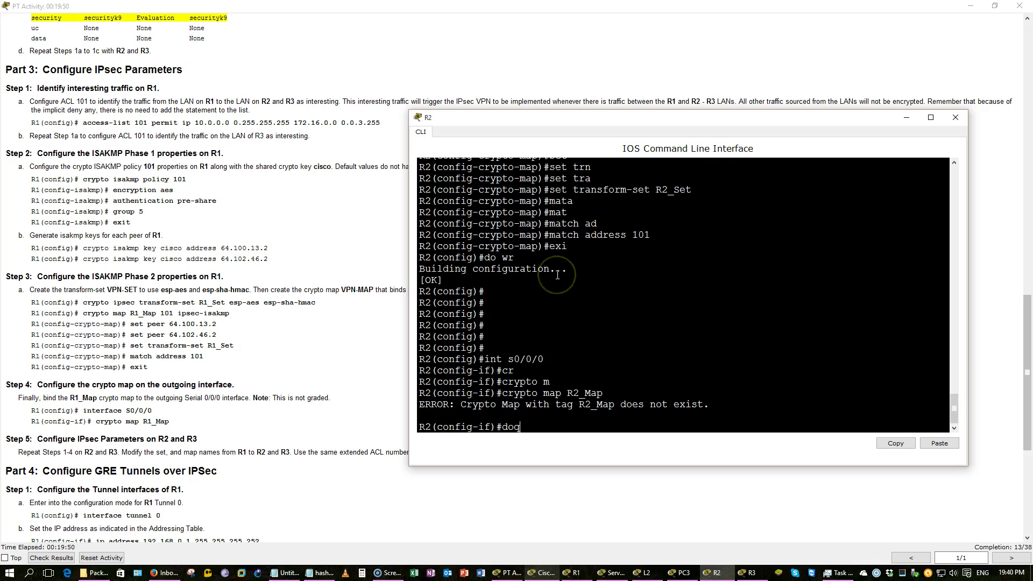
key("BackSpace")
key("BackSpace")
type("xi")
key("Return")
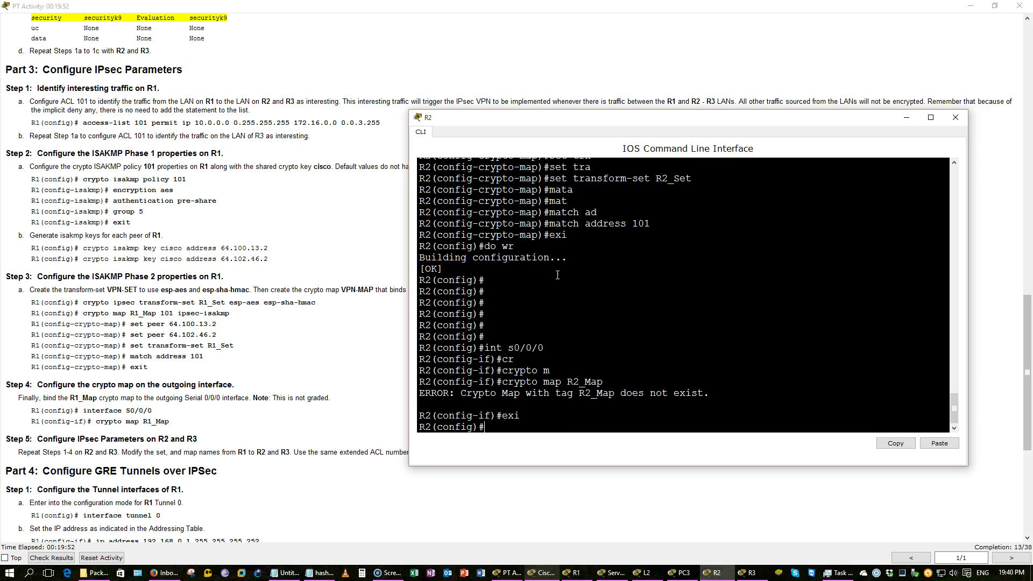
Remove crypto map R2-Map 101 ipsec-isakmp and recreate it as R2_Map 101 ipsec-isakmp
type("no")
right_click(587, 260)
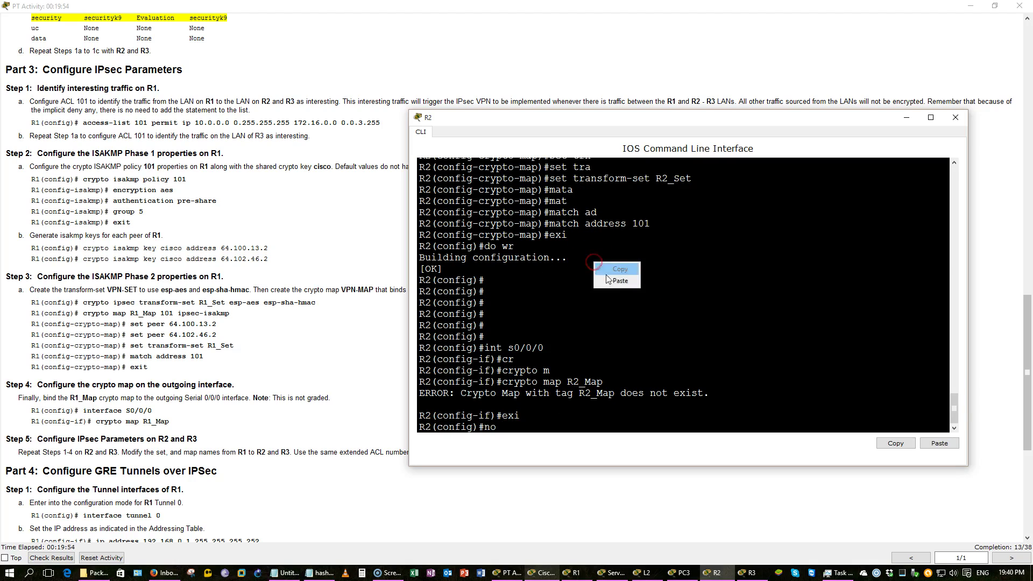
left_click(609, 277)
key("Return")
key("Up")
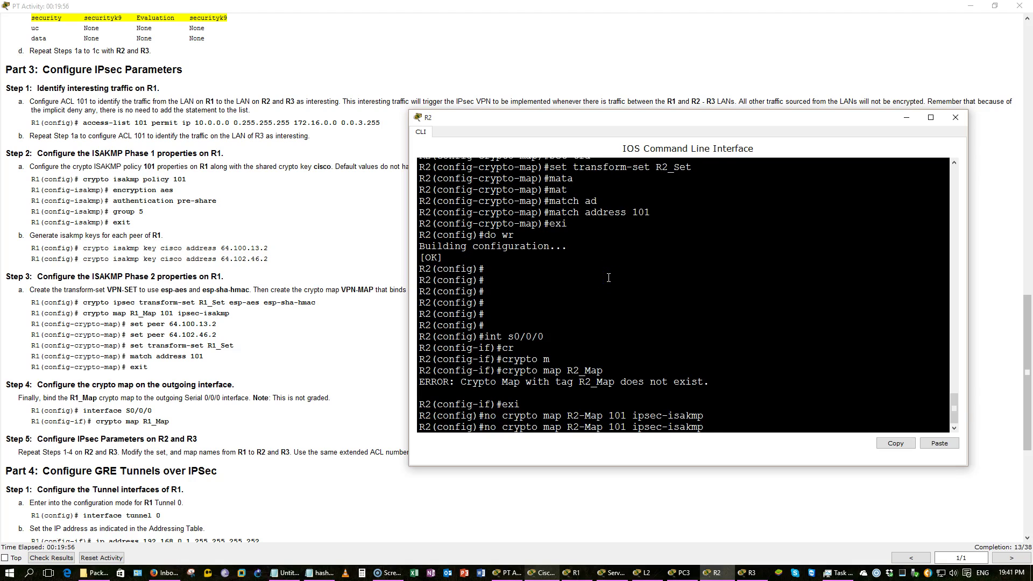
key("Home")
key("Right")
key("Right")
key("BackSpace")
key("BackSpace")
key("Delete")
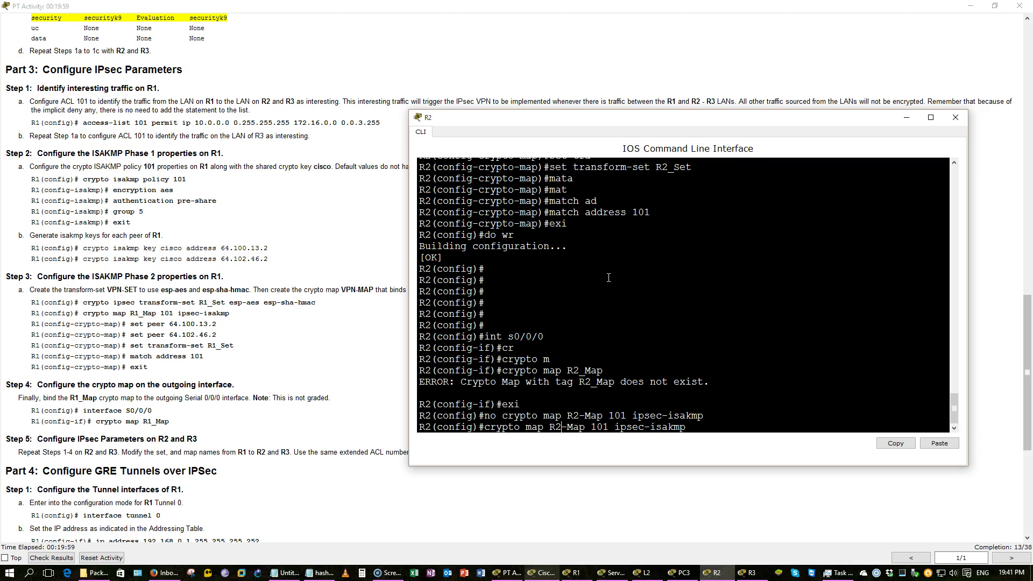
key("BackSpace")
type("_")
key("Return")
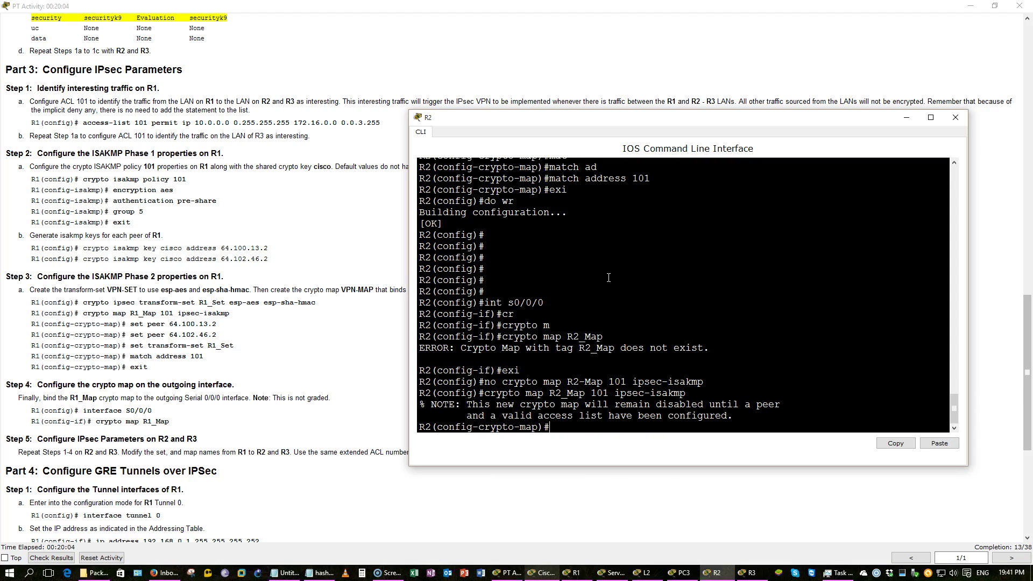
Apply crypto map R2_Map to interface S0/0/0 and save R2's configuration with do wr
key("Return")
key("Return")
key("Return")
key("Return")
type("int s0/0/0")
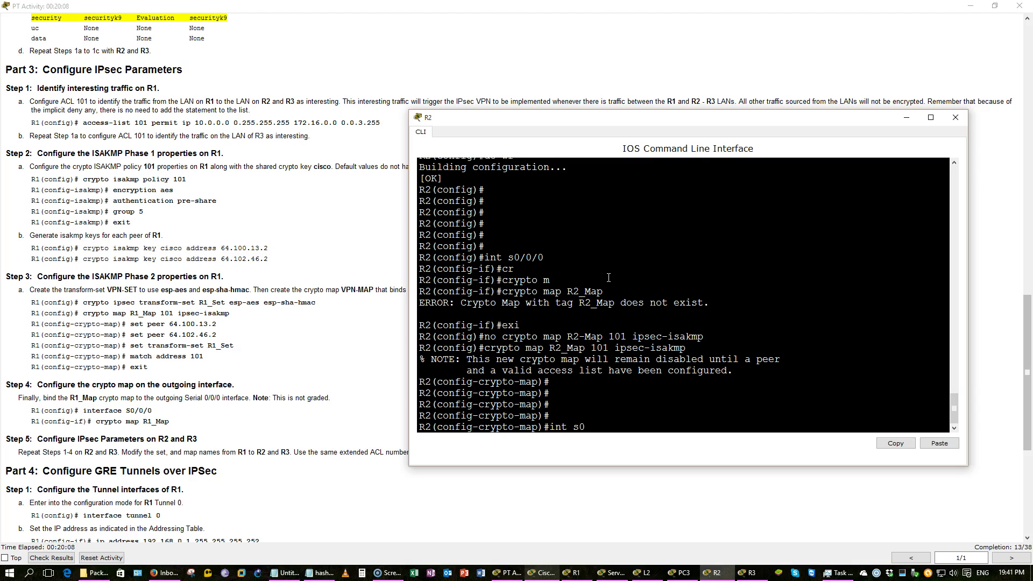
key("Return")
key("Up")
key("Up")
key("Up")
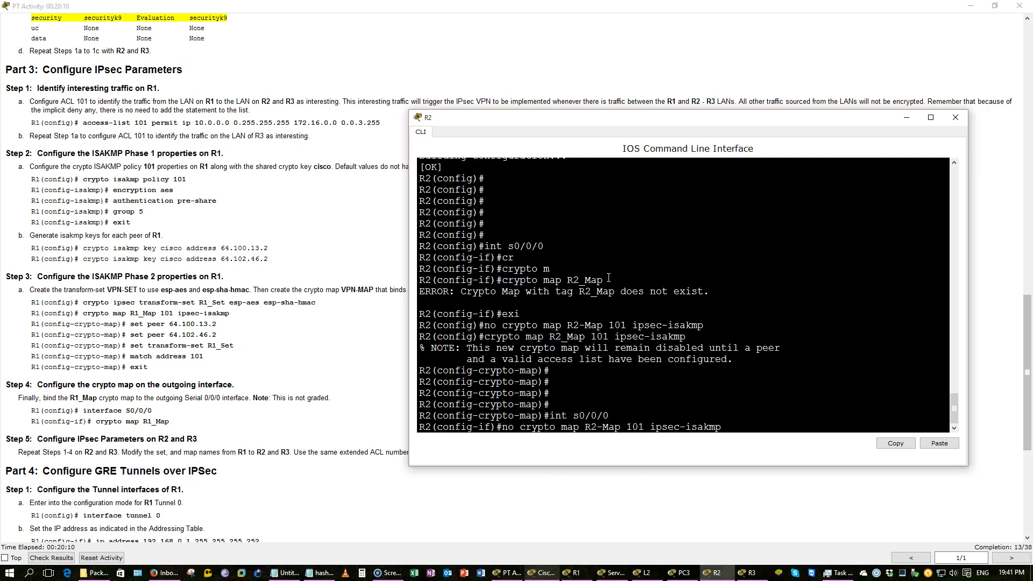
key("Down")
key("Up")
key("Up")
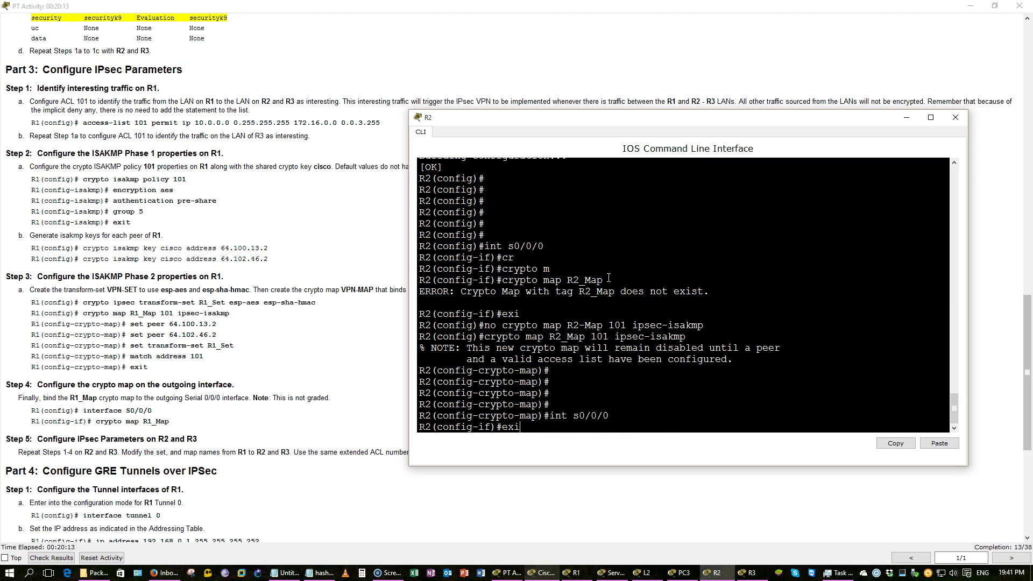
key("Up")
key("Return")
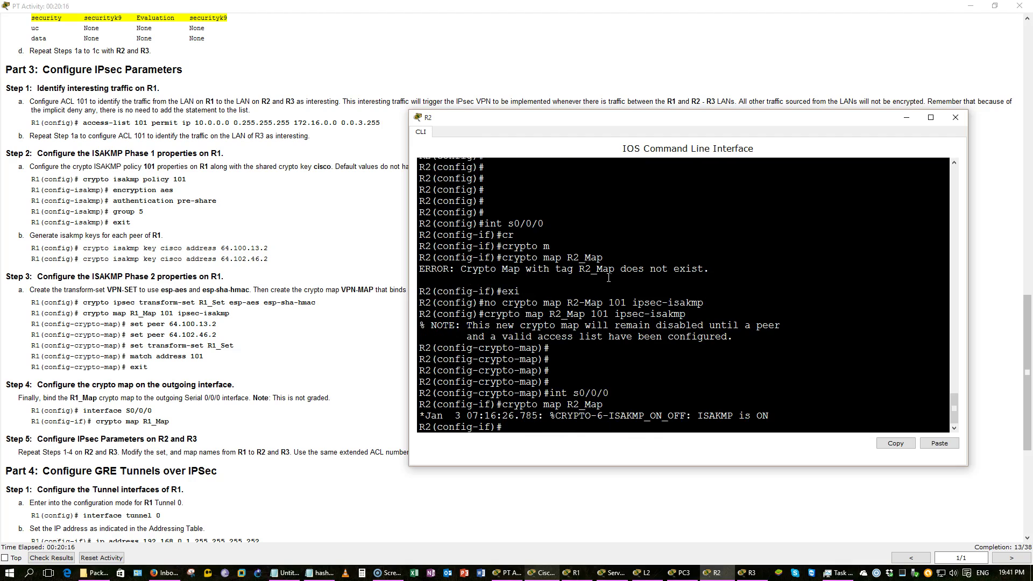
type("do wr")
key("Return")
key("Return")
key("Return")
key("Return")
key("Return")
key("Return")
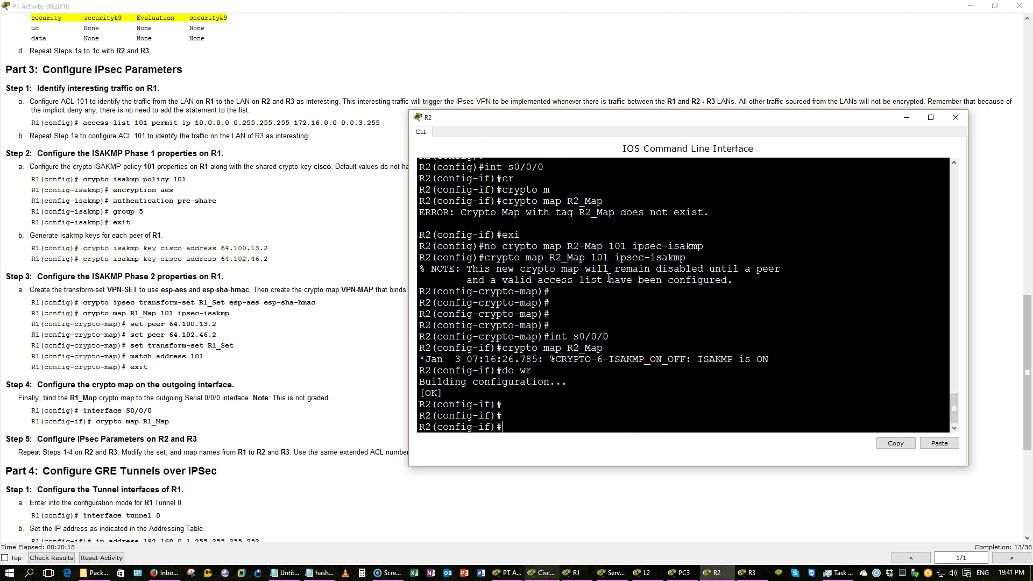
Return to the R2# prompt and display the running configuration with show run
left_click(662, 292)
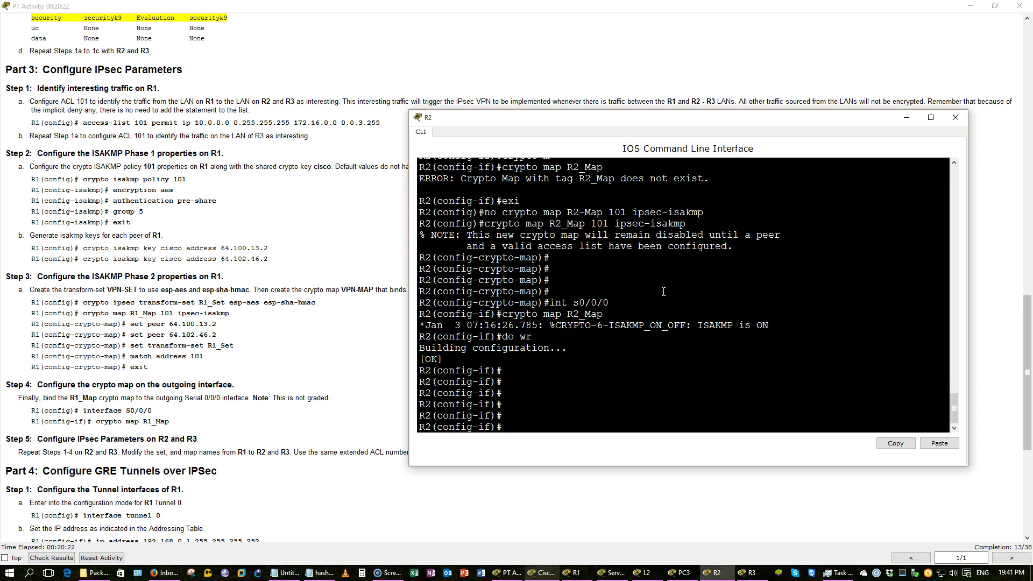
scroll(662, 290, "up", 2)
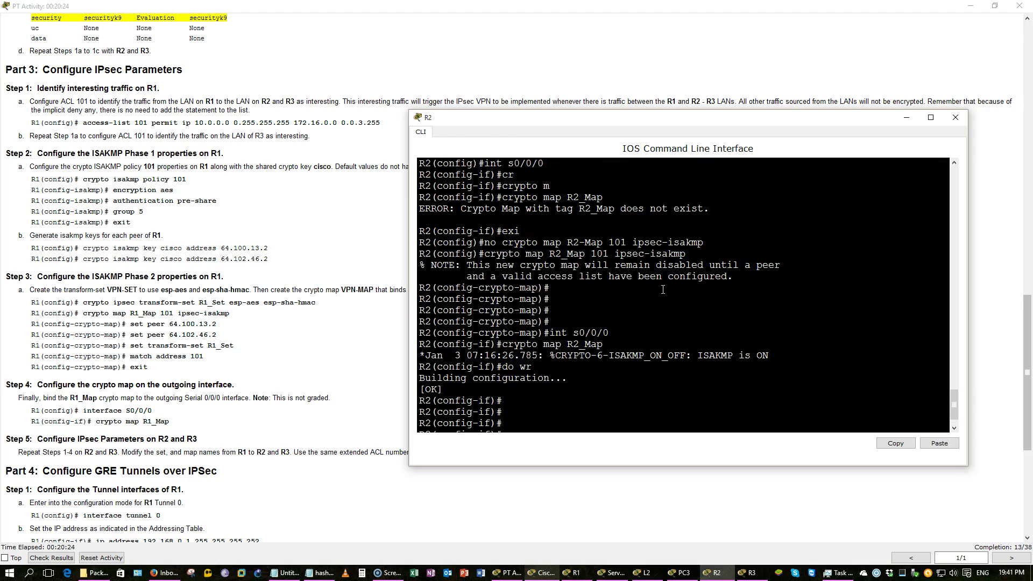
scroll(663, 290, "up", 3)
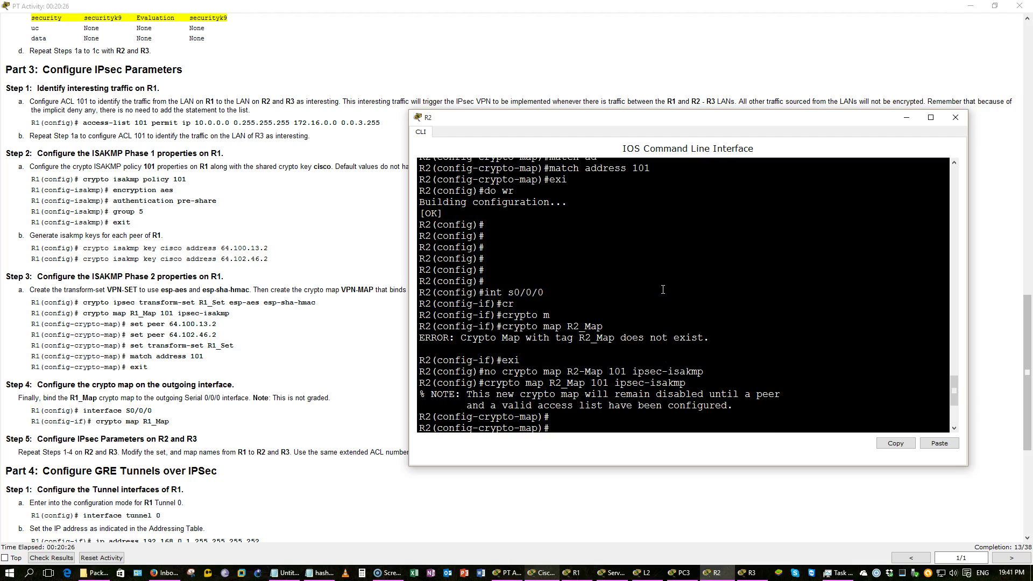
scroll(663, 290, "up", 6)
left_click(661, 284)
key("ctrl+z")
type("sh")
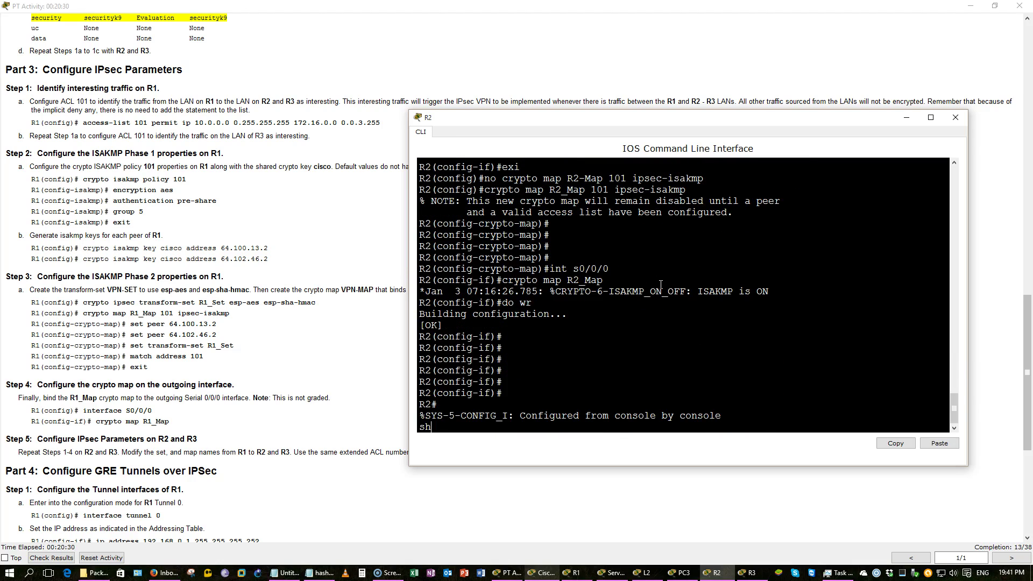
type("ow run")
key("Return")
Page through the config to confirm crypto map R2_Map on Serial0/0/0, then minimize R2's console
key("space")
left_click(703, 255)
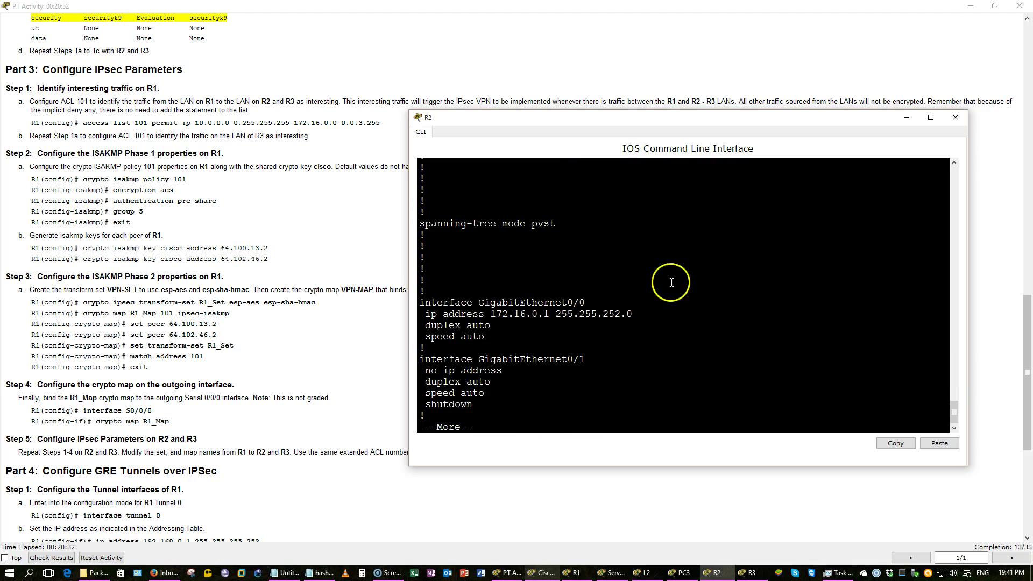
scroll(703, 255, "up", 3)
scroll(703, 255, "up", 4)
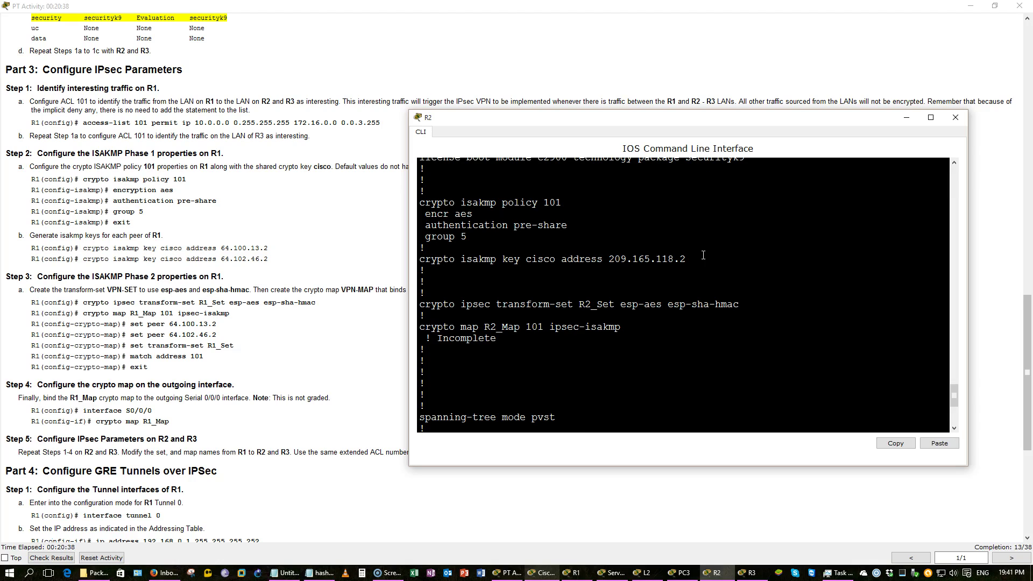
scroll(704, 255, "up", 1)
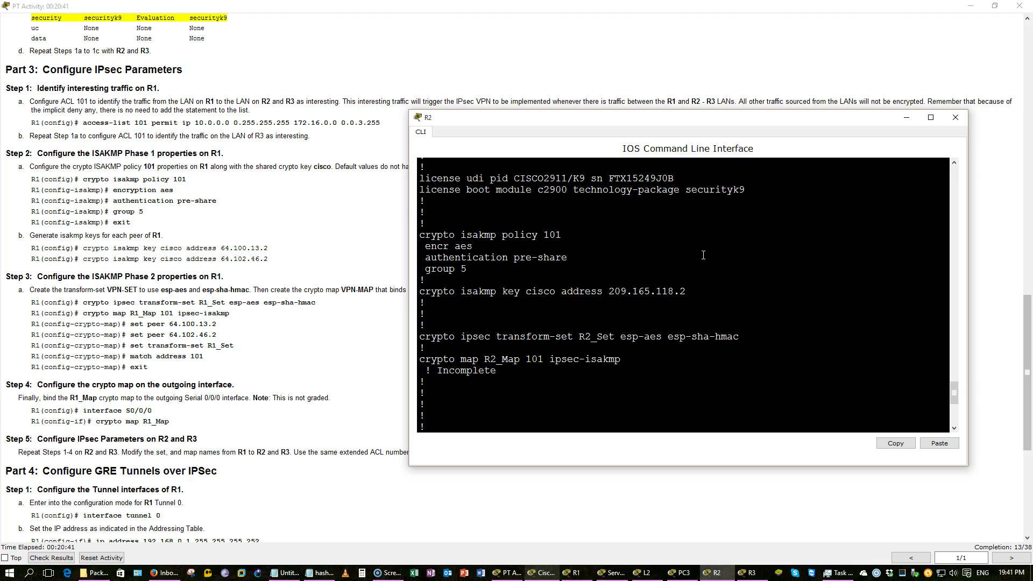
scroll(704, 255, "down", 7)
scroll(704, 255, "up", 6)
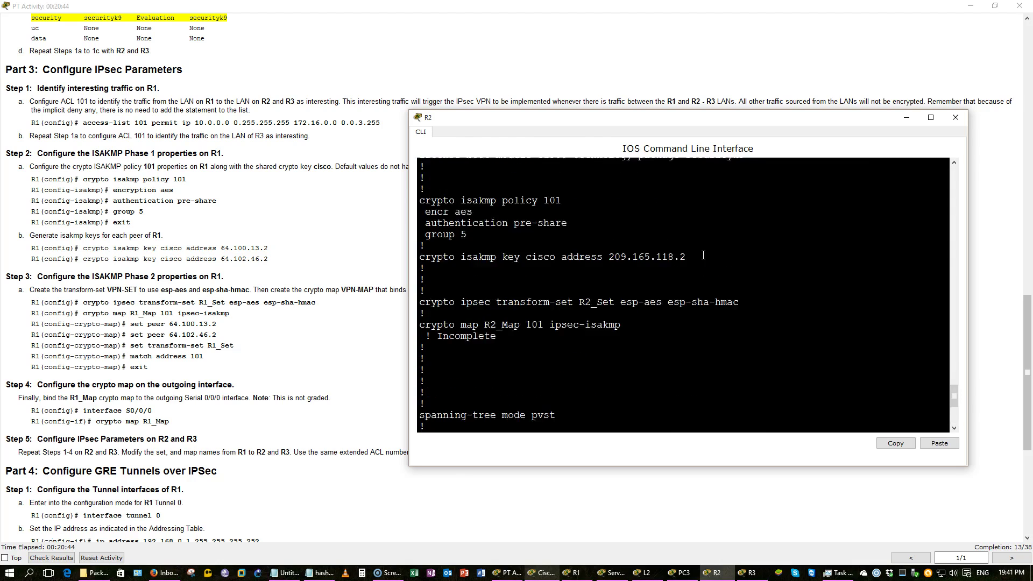
scroll(703, 255, "up", 7)
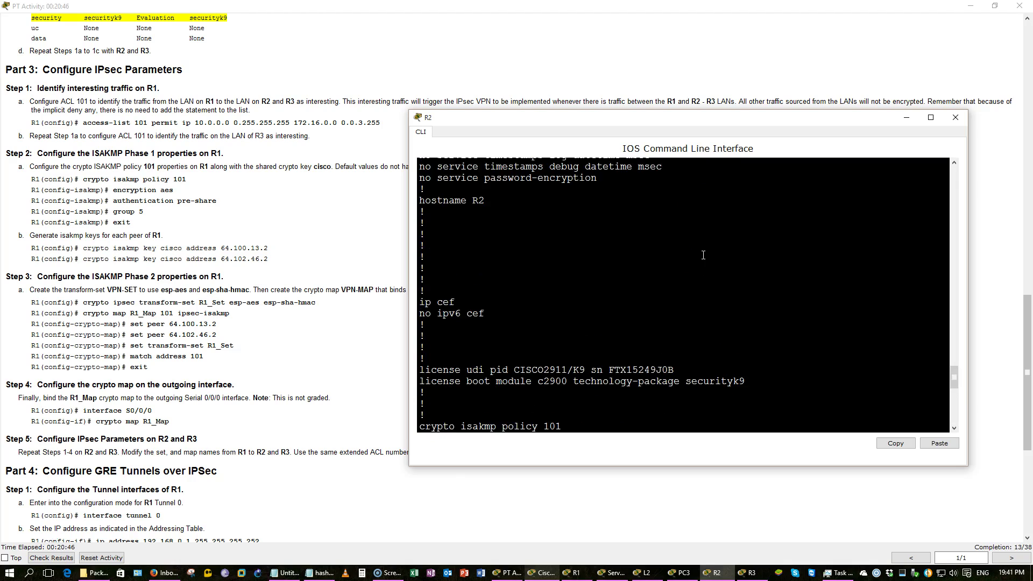
scroll(704, 255, "up", 2)
scroll(703, 255, "down", 10)
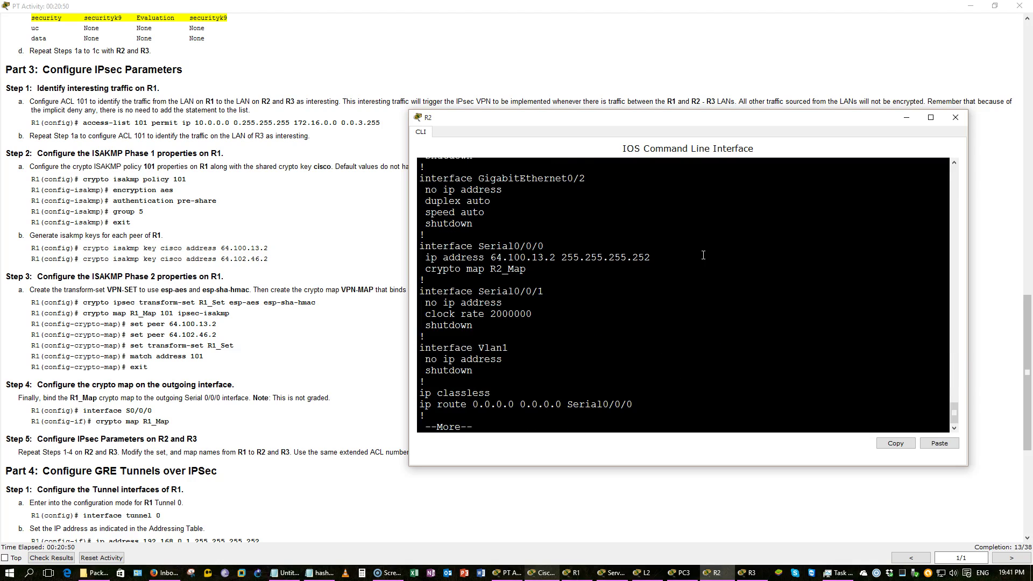
key("q")
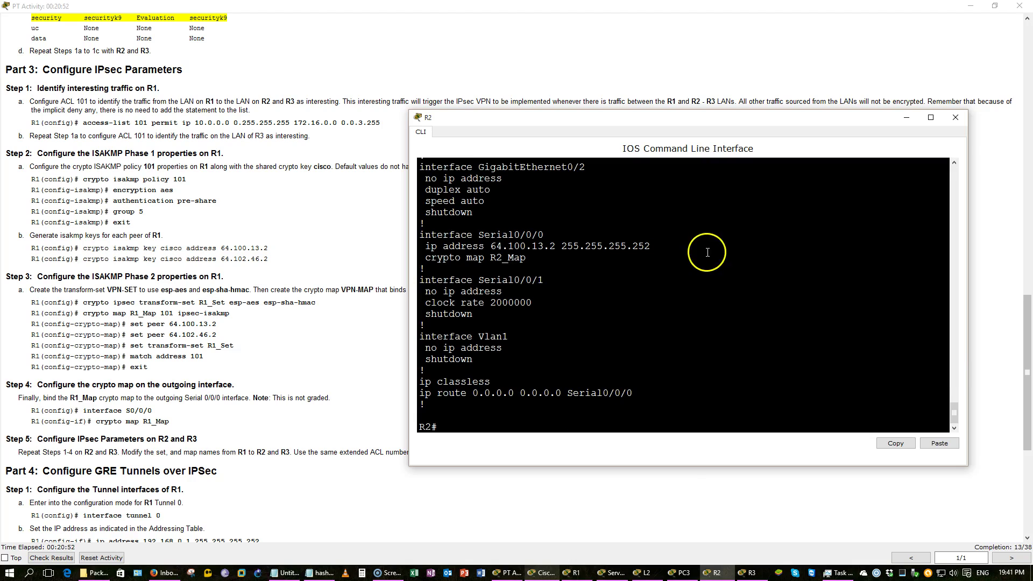
left_click(907, 116)
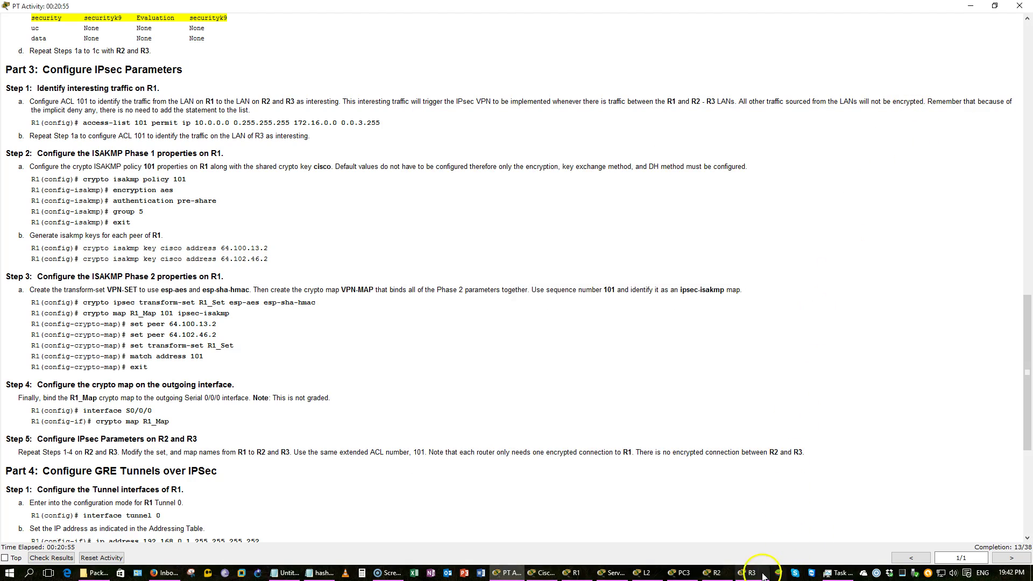
Open R3's console and list its access lists to check ACL 101
left_click(752, 572)
left_click(671, 364)
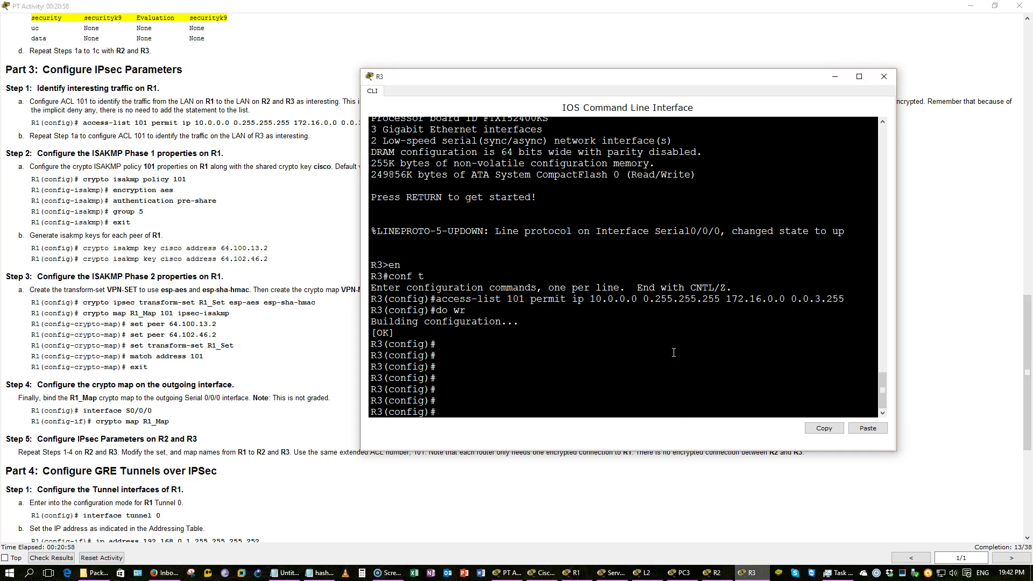
key("Return")
key("Return")
key("Return")
key("Return")
key("Return")
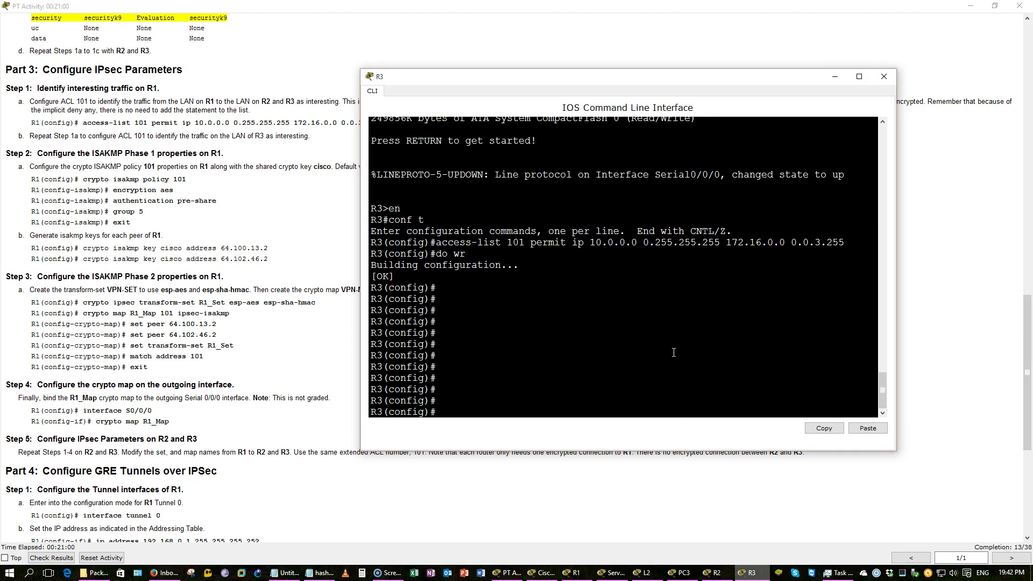
type("do show ip a")
type("c")
key("Return")
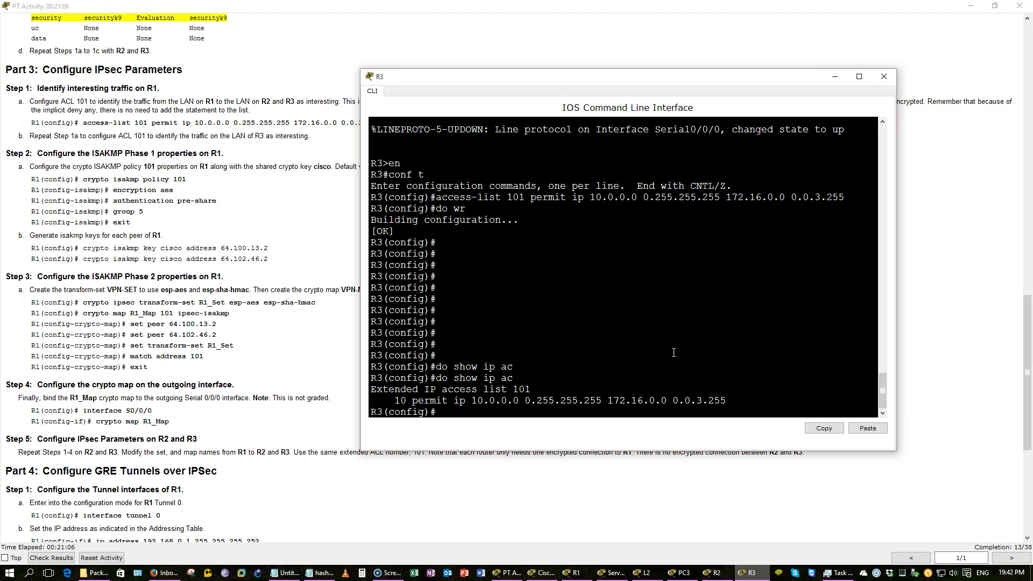
Create ISAKMP policy 101 on R3 with AES encryption
type("cr")
key("Tab")
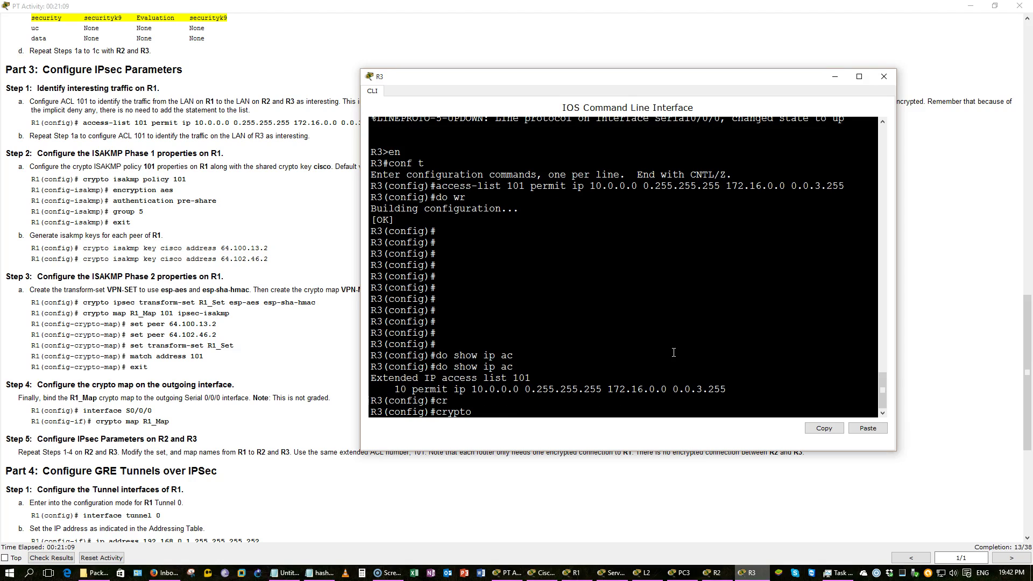
type("is")
key("Tab")
type("p")
key("Tab")
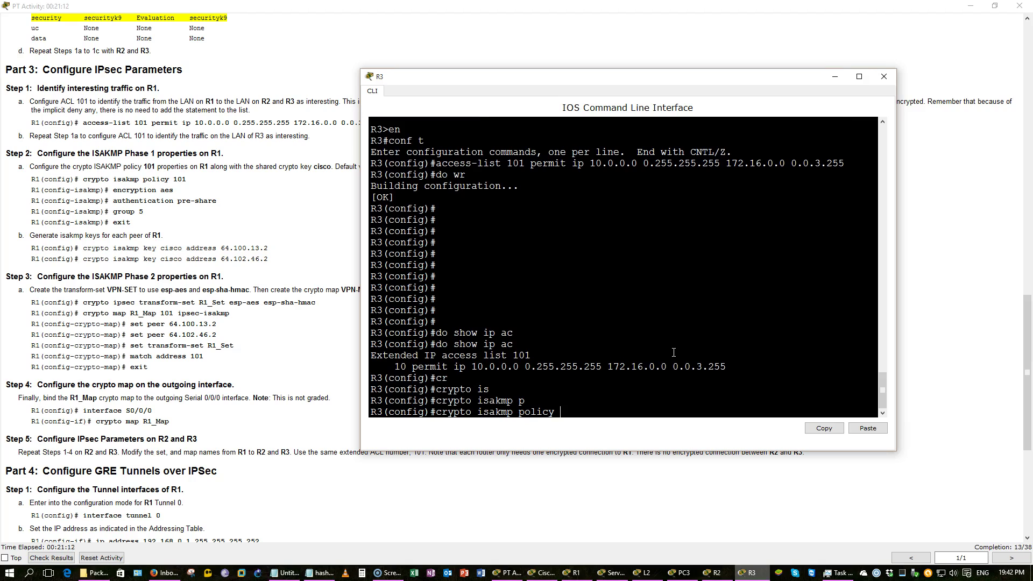
type("101")
key("Return")
type("en")
key("Tab")
type("aes")
key("Return")
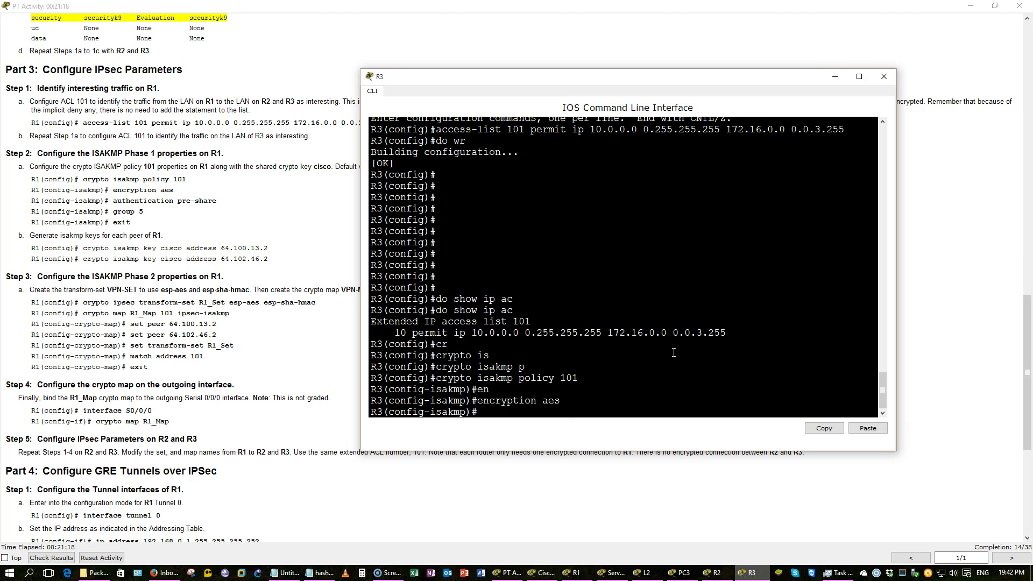
Add pre-share authentication and Diffie-Hellman group 5 to the policy, then exit it
type("au")
key("Tab")
type("p")
key("Tab")
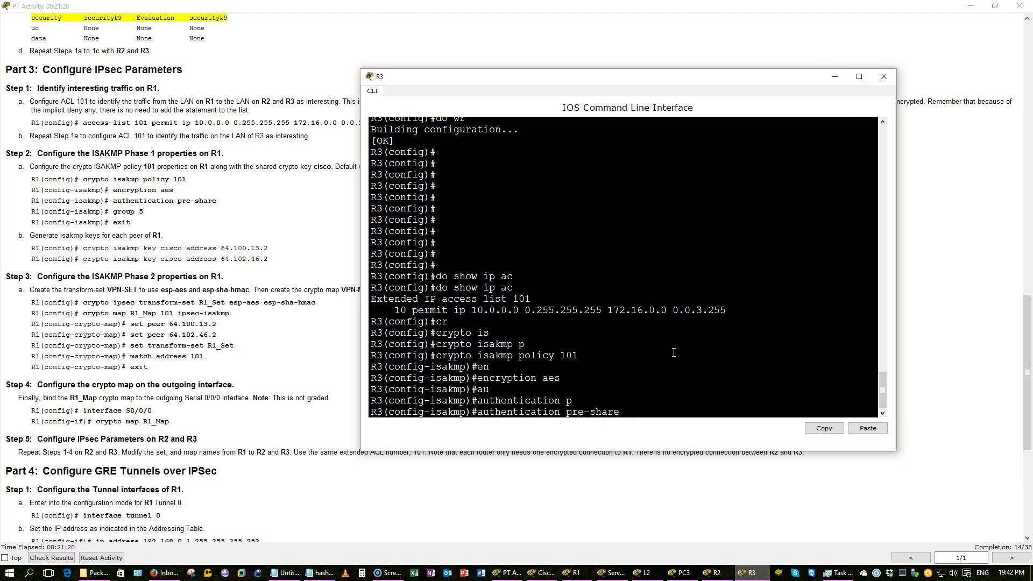
key("Return")
type("group 5")
key("Tab")
type("5")
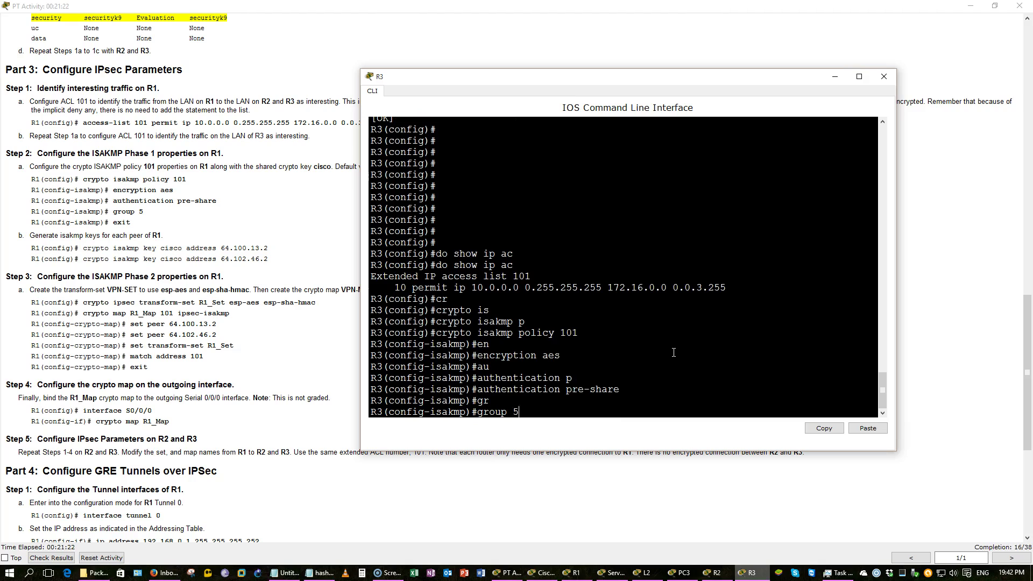
key("Return")
type("exi")
key("Return")
Start the crypto isakmp key command on R3
type("cr")
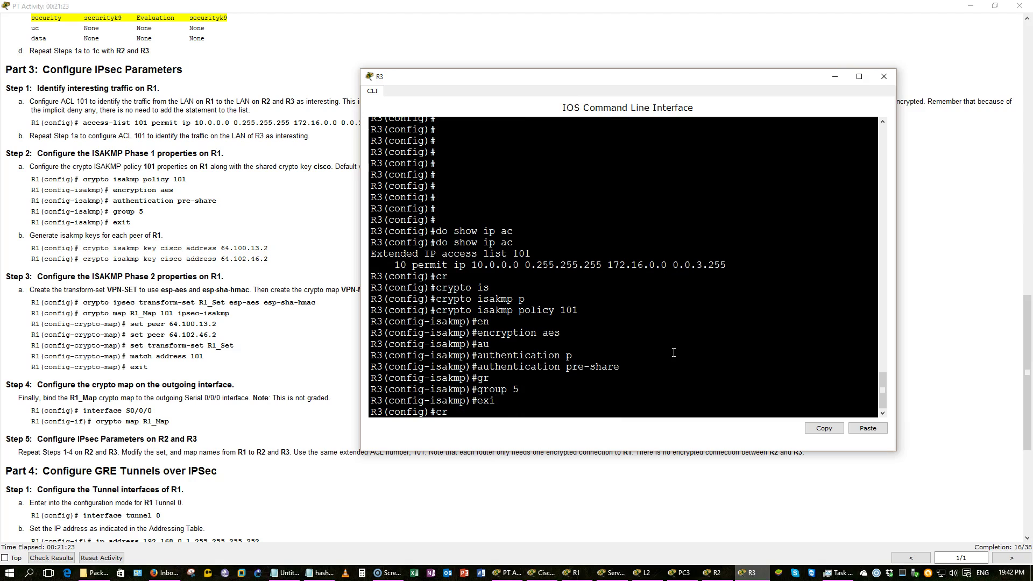
key("Tab")
type("is")
key("Tab")
type("k")
key("Tab")
type("cisco add")
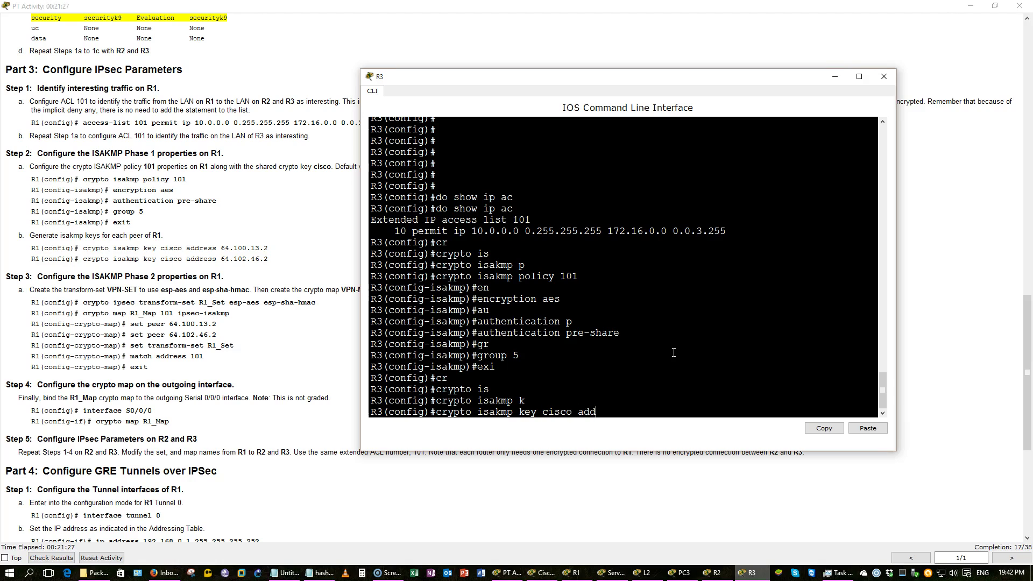
key("Tab")
left_click(265, 191)
scroll(266, 194, "up", 6)
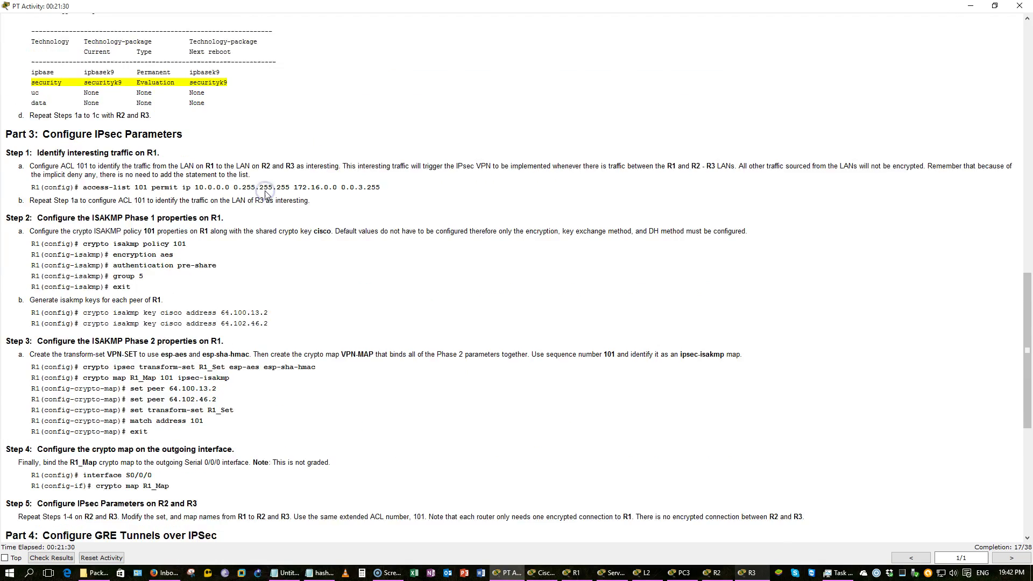
scroll(265, 195, "up", 10)
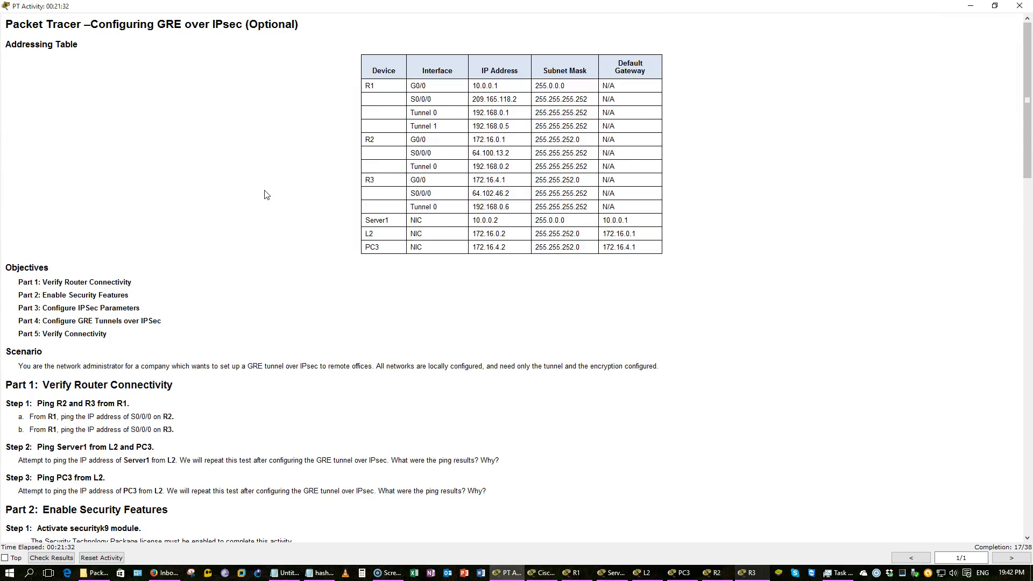
key("alt+Tab")
left_click_drag(526, 81, 425, 124)
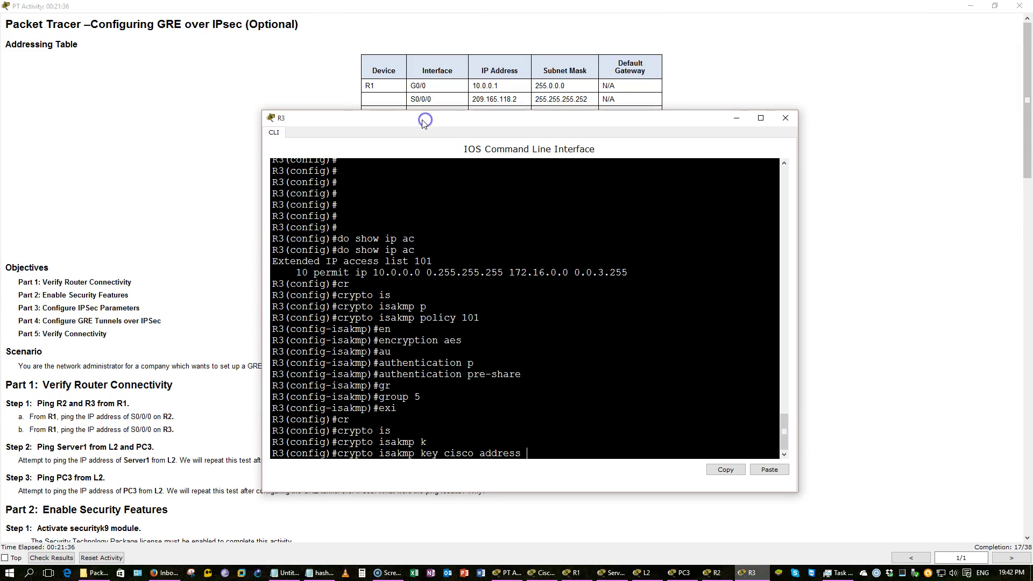
type("209.165.118.2")
key("Return")
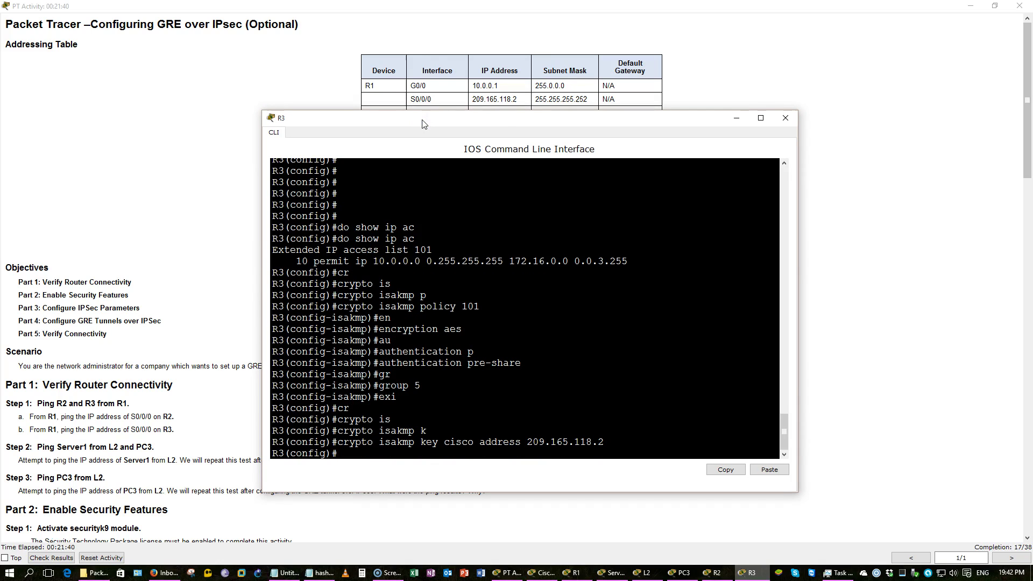
Scroll the lab instructions to Part 3 and move R3's console aside to read them
left_click(211, 123)
scroll(211, 123, "down", 15)
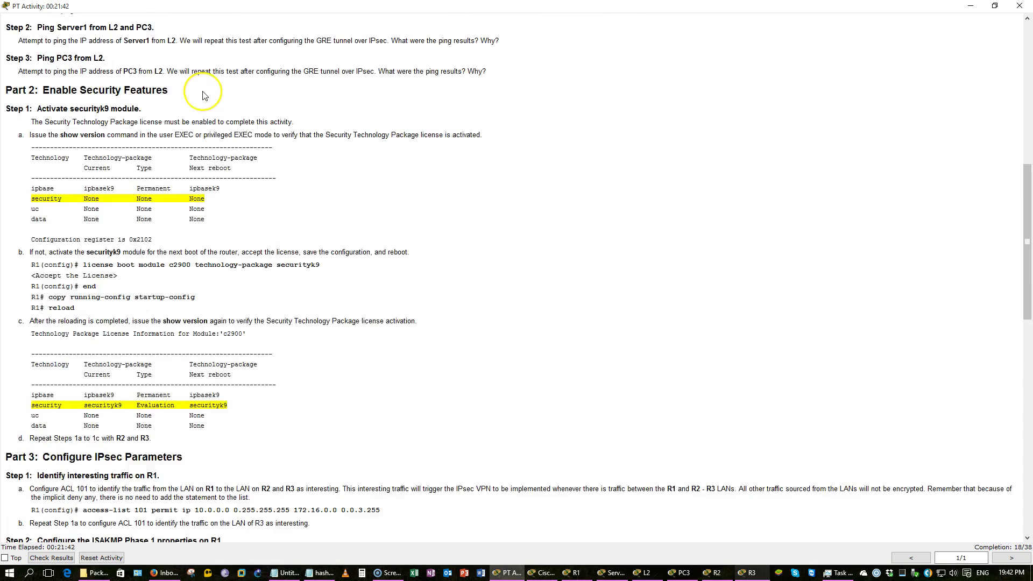
scroll(200, 90, "down", 3)
key("alt+Tab")
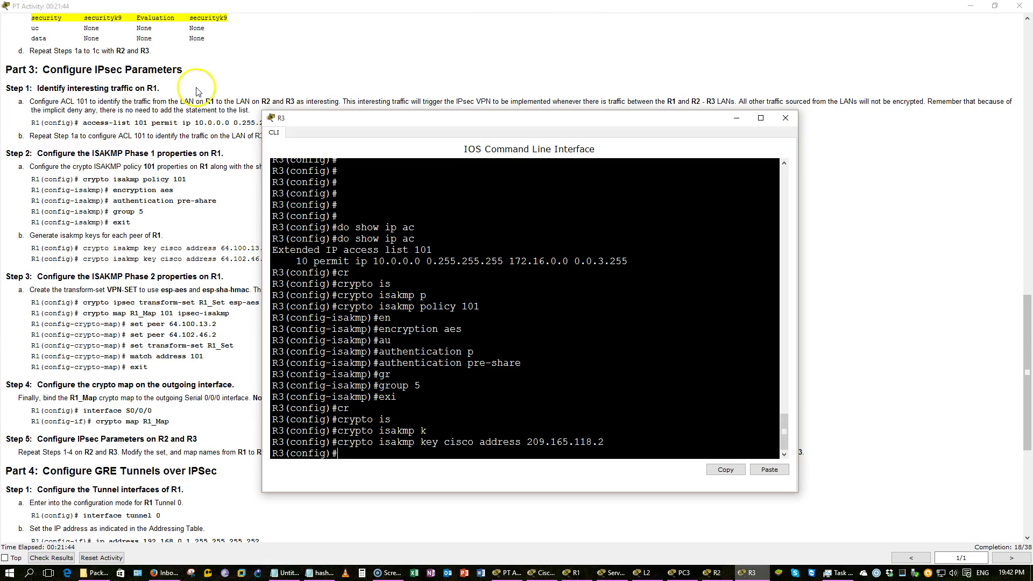
left_click_drag(324, 117, 476, 63)
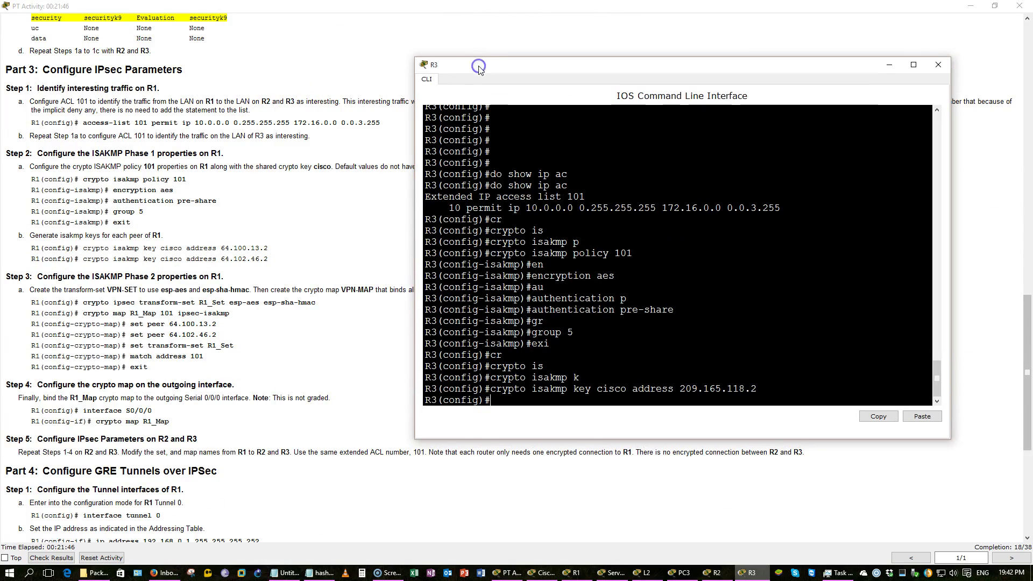
Begin the crypto ipsec transform-set command on R3, fixing the misspelled crypto keyword
type("crp")
key("Tab")
key("BackSpace")
type("yp")
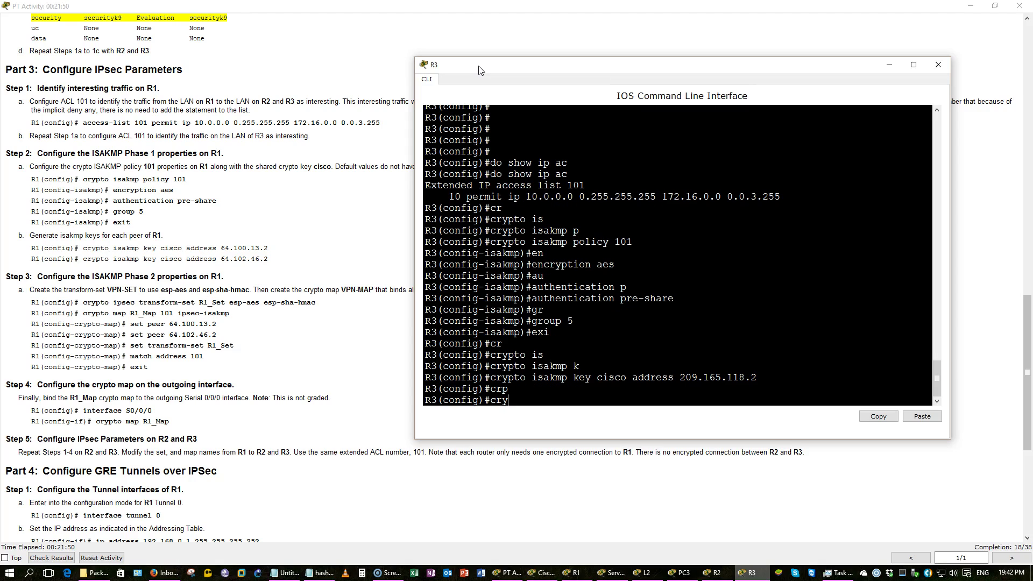
key("Tab")
type("ips")
key("Tab")
type("tran")
key("Tab")
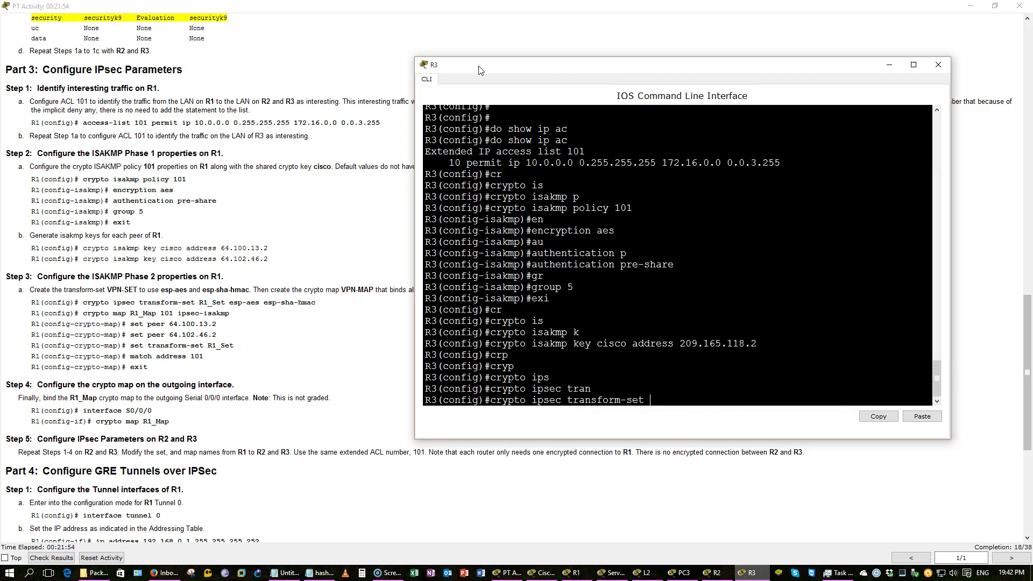
Name the transform set R3_Set and add the esp-aes and esp-sha-hmac transforms
type("R3_SET")
key("BackSpace")
key("BackSpace")
type("et esp-a")
key("Tab")
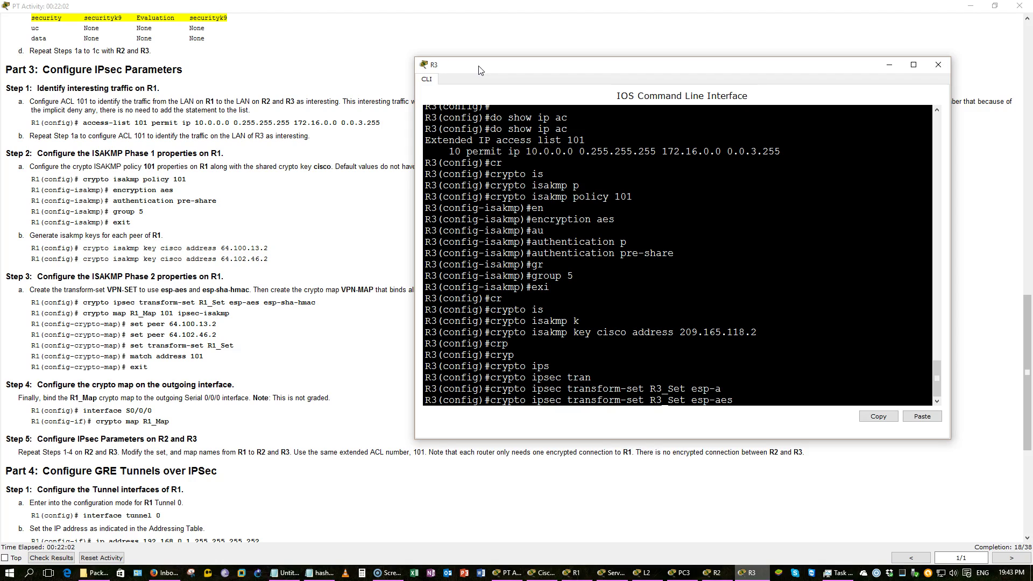
type("esp-")
key("Tab")
type("sh")
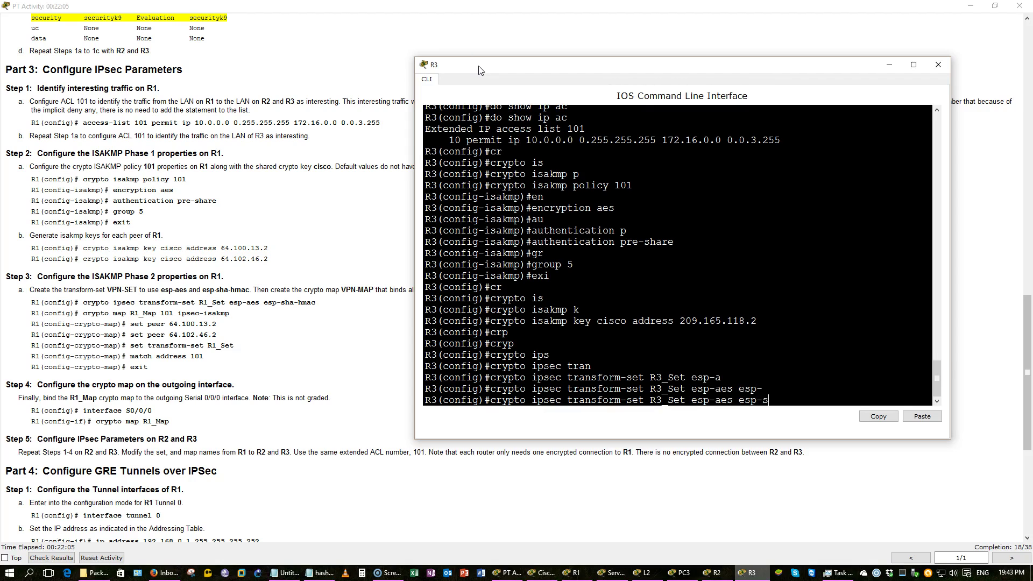
key("Tab")
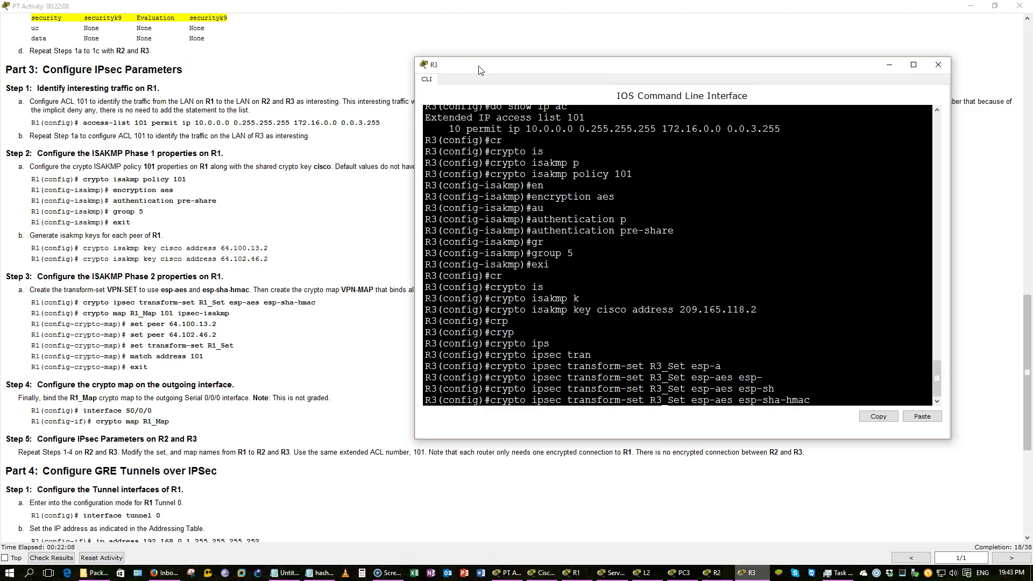
Finish transform set R3_Set and create crypto map R3_Map 101 ipsec-isakmp with peer 209.165.118.2
key("Return")
type("crp")
key("Tab")
key("BackSpace")
type("y")
key("Tab")
type("map")
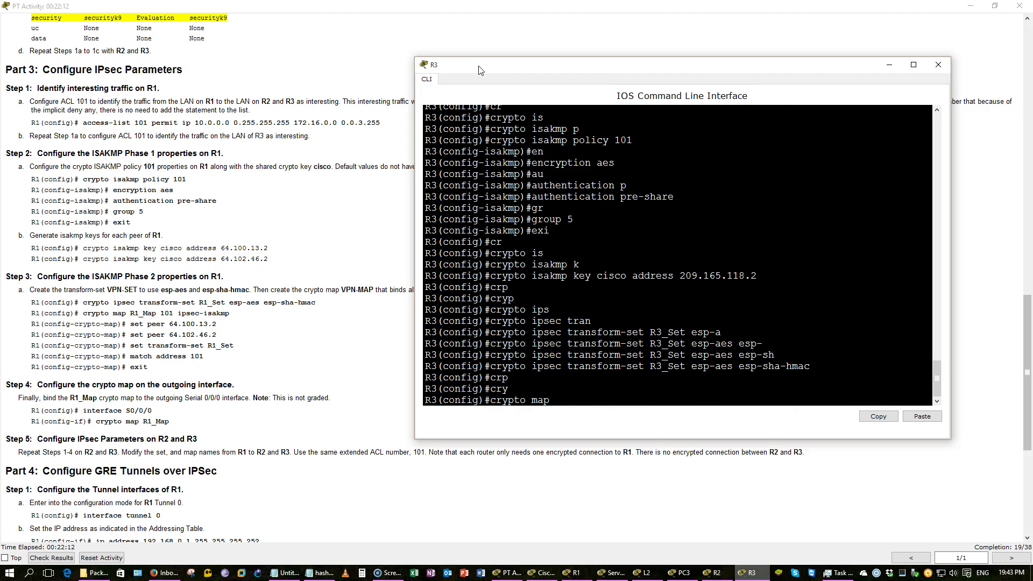
type(" R3_Map 101 ips")
key("Tab")
key("Return")
type("set")
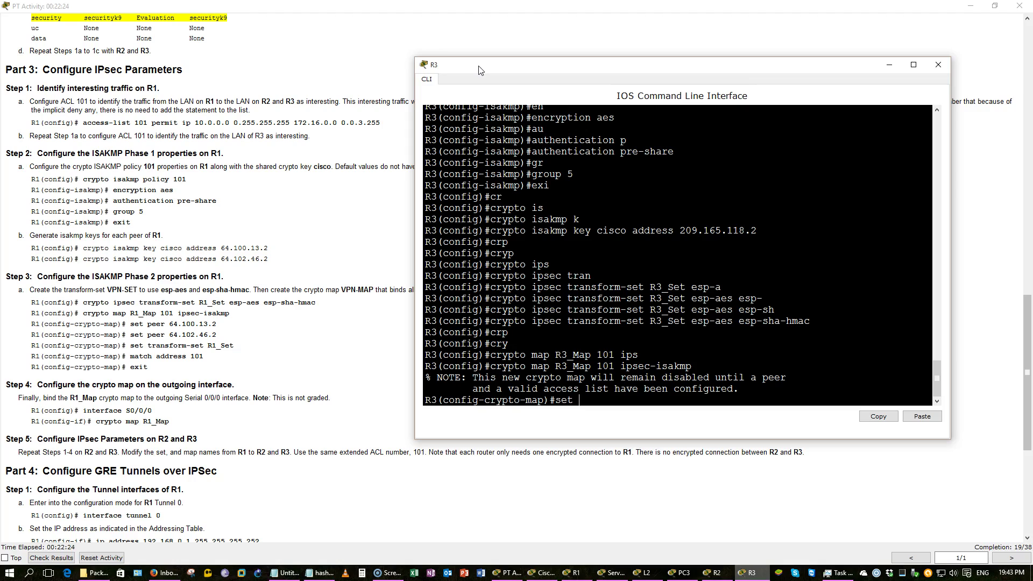
type(" peer 209.165.118.2")
key("Return")
Attach transform set R3_Set to the R3_Map entry
type("set")
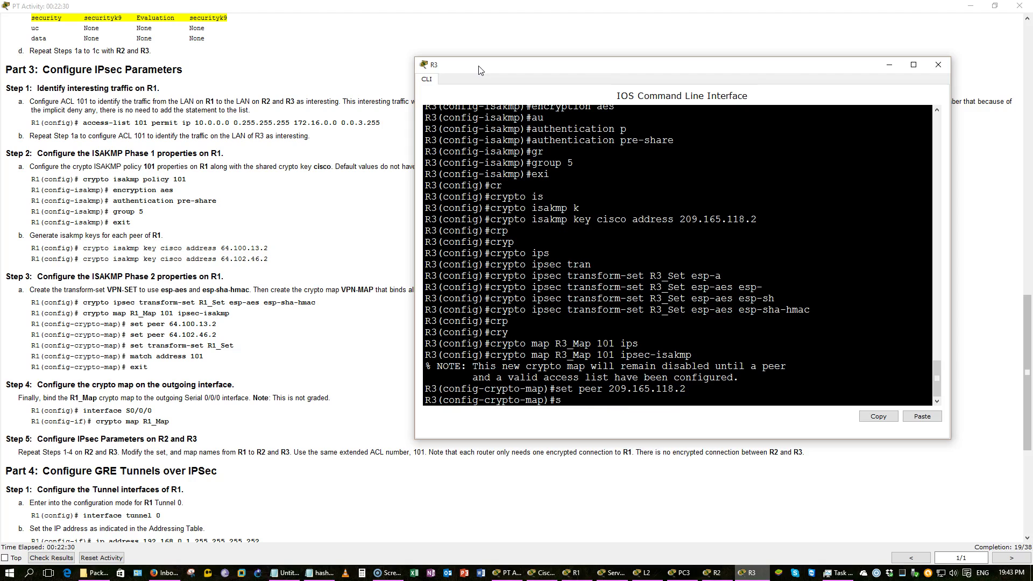
key("Tab")
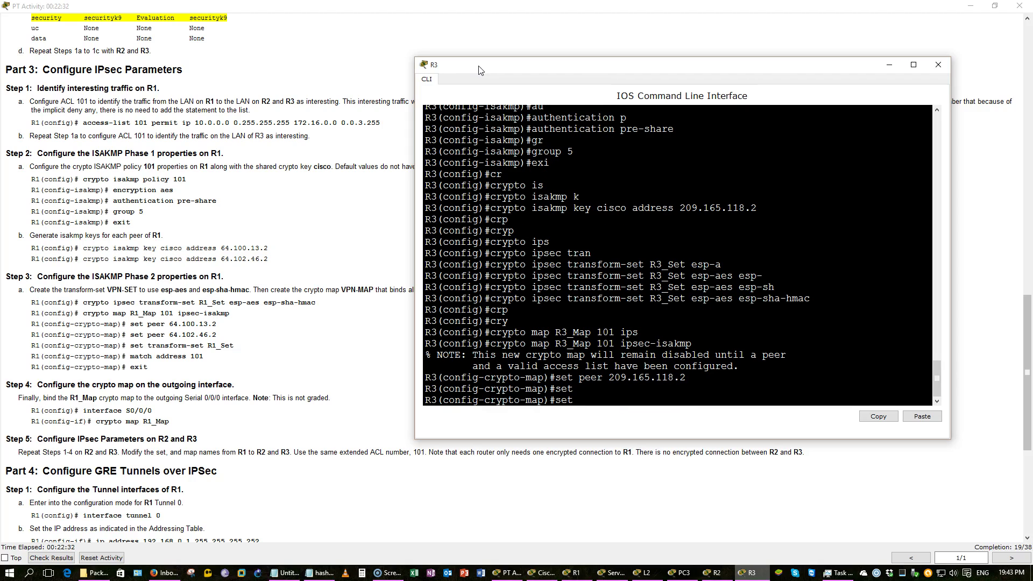
type("trn")
key("Tab")
key("BackSpace")
type("a")
key("Tab")
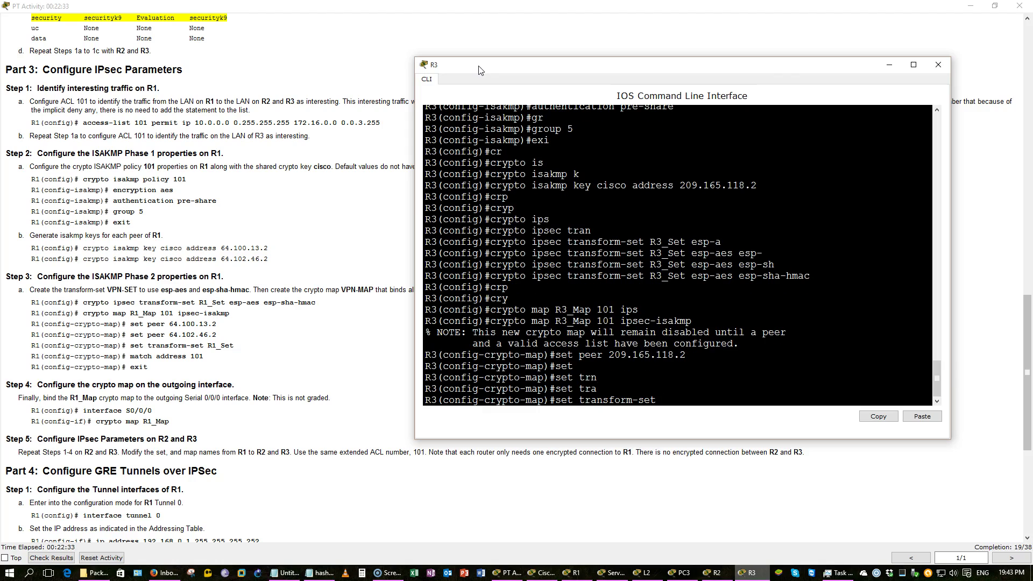
type("R3_Set")
key("Return")
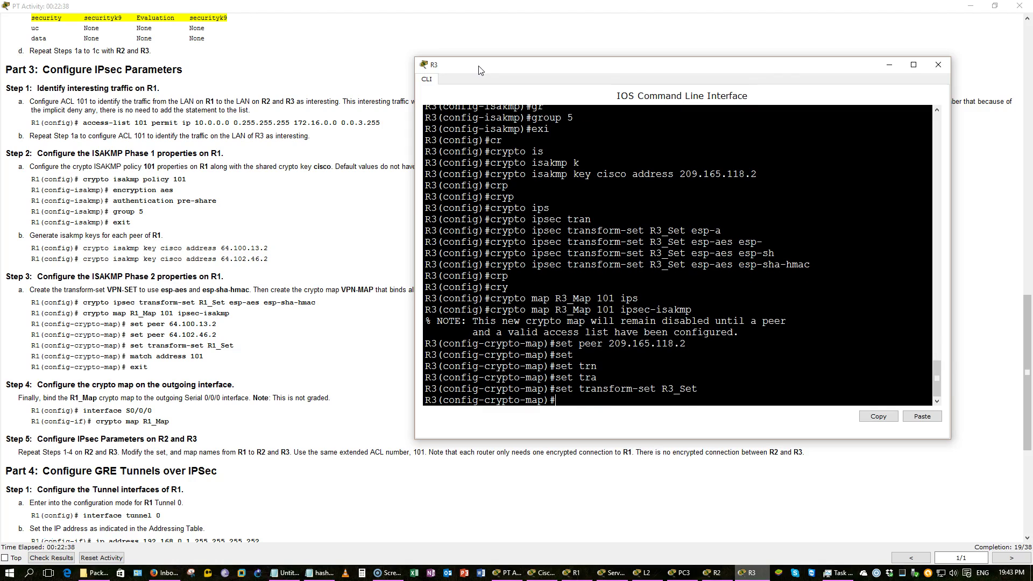
Make R3_Map match access list 101, then exit and save R3's configuration
type("mat")
key("Tab")
type("ad")
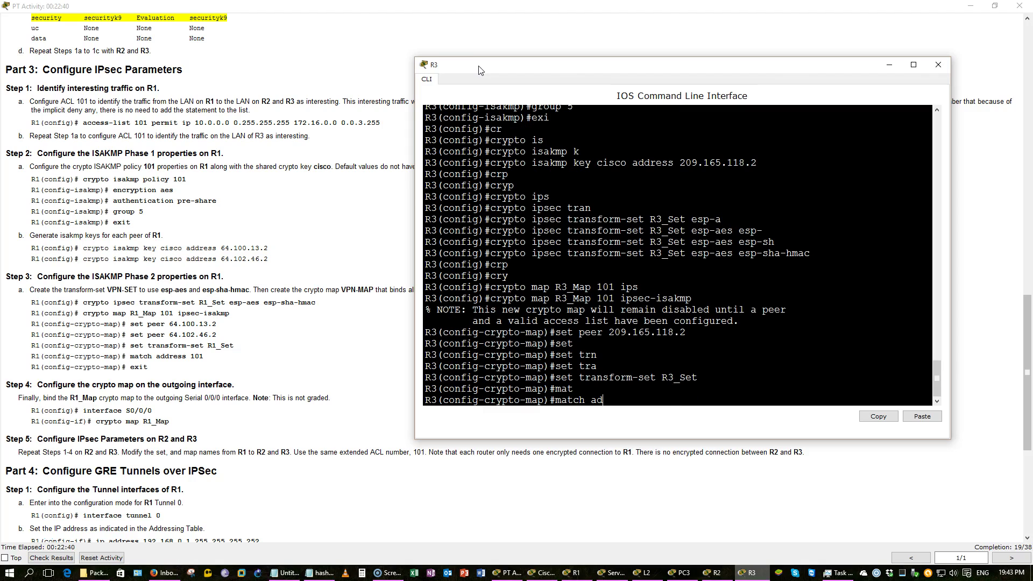
key("Tab")
type("101")
key("Return")
type("exi")
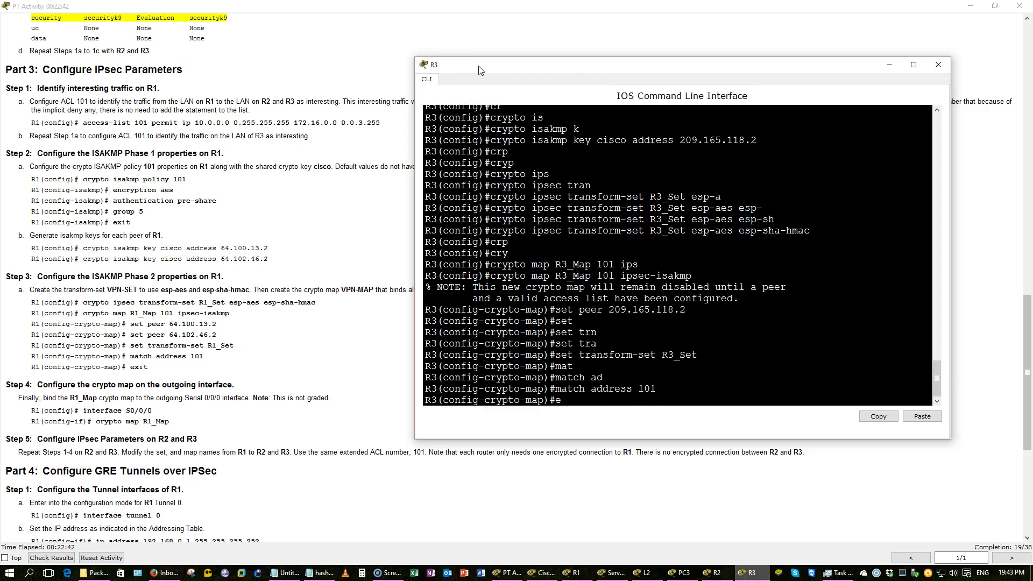
key("Return")
type("do wr")
key("Return")
Apply crypto map R3_Map to R3's Serial 0/0/0 and save with do wr
type("int")
type("s0/0/0")
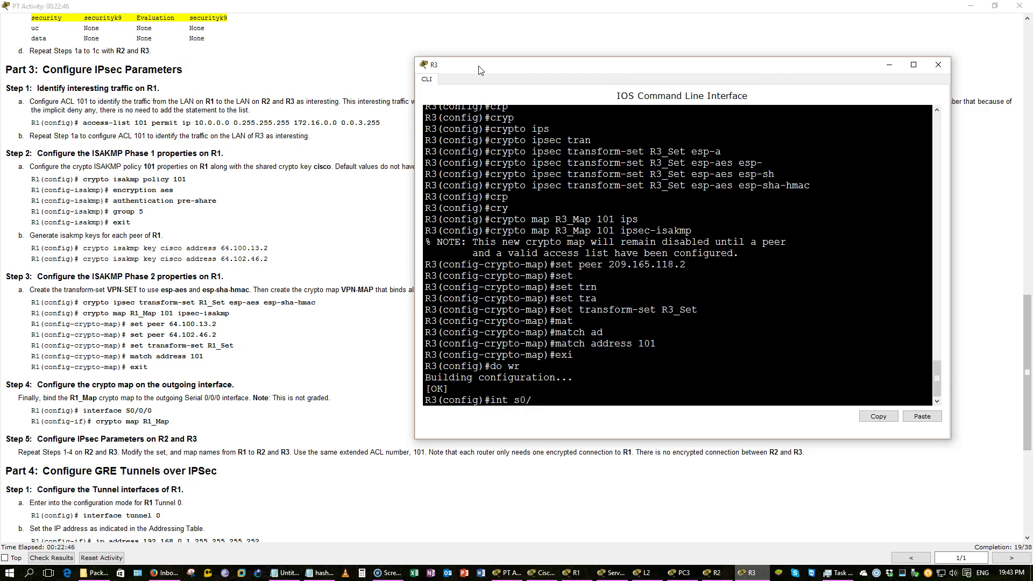
key("Return")
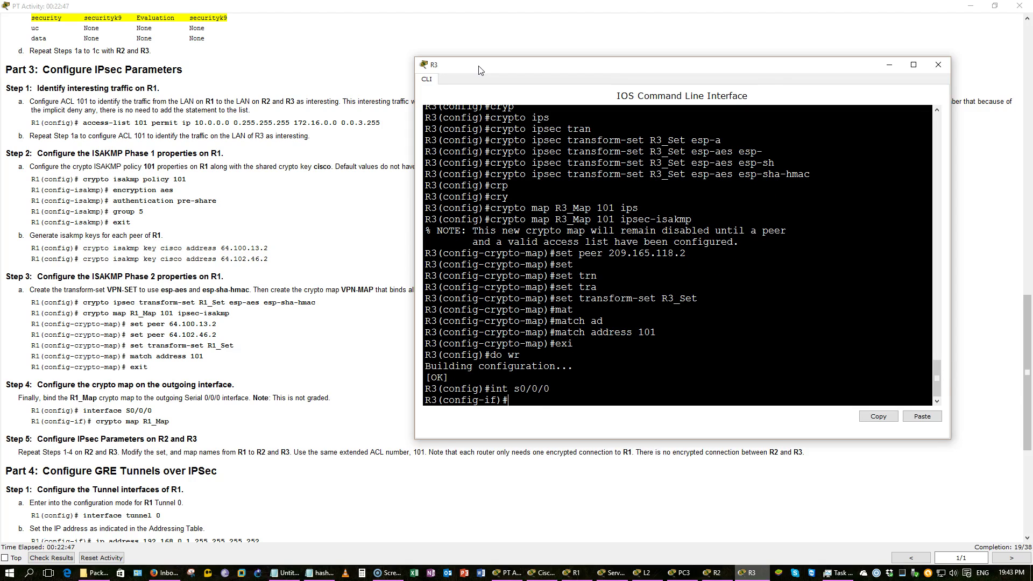
type("cr")
key("Tab")
type("m")
key("Tab")
type("R3_Map")
key("Return")
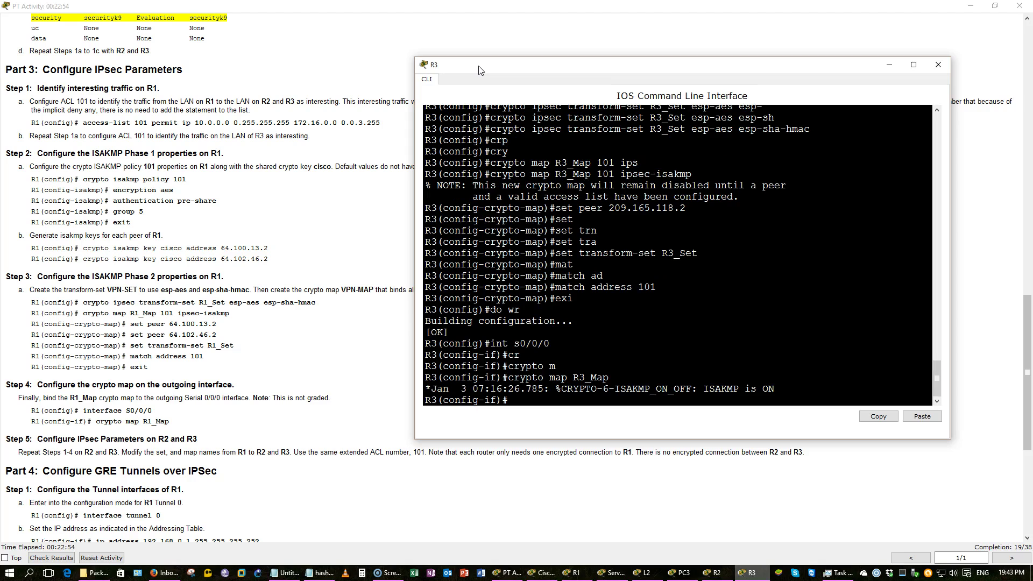
type("do wr")
key("Return")
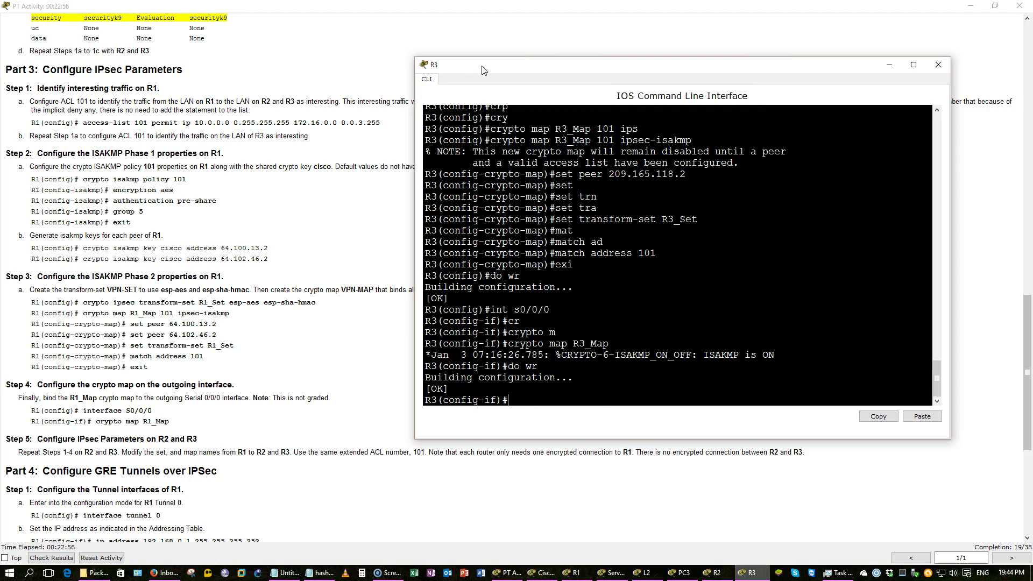
left_click(266, 152)
scroll(269, 149, "down", 8)
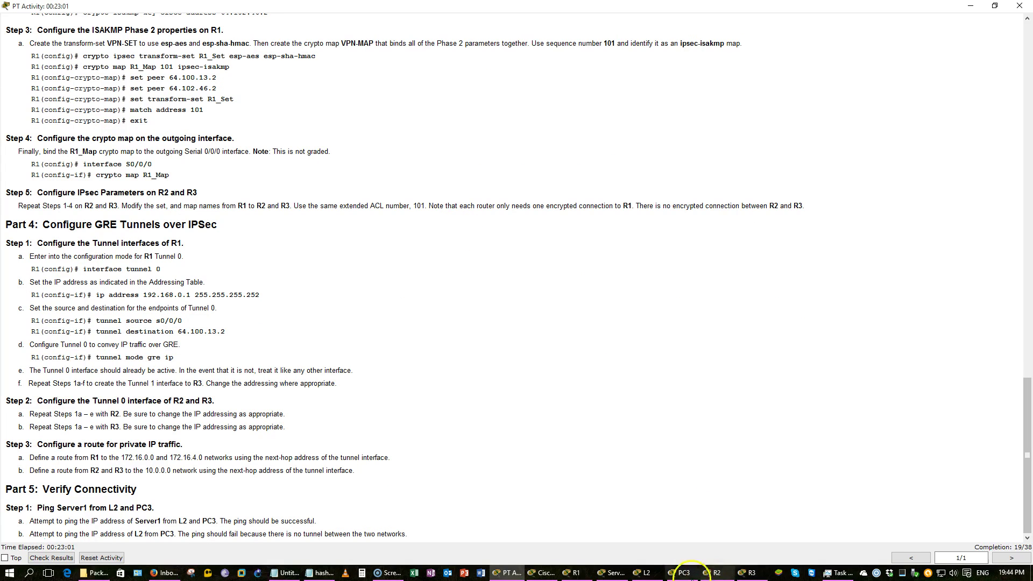
On R1, create Tunnel 0 with 192.168.0.1 255.255.255.252 and enable it
left_click(574, 575)
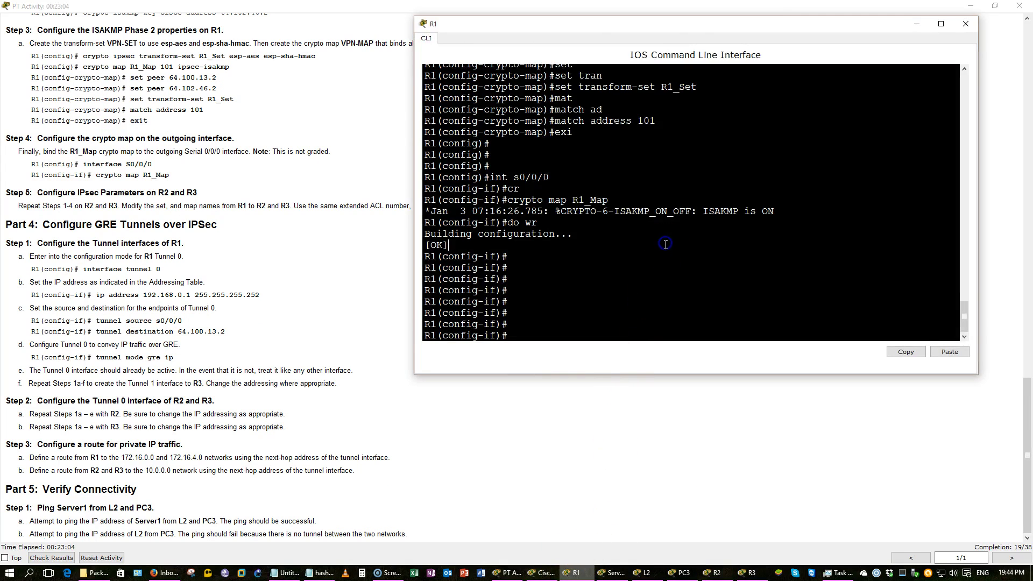
type("exi")
key("Return")
type("int ")
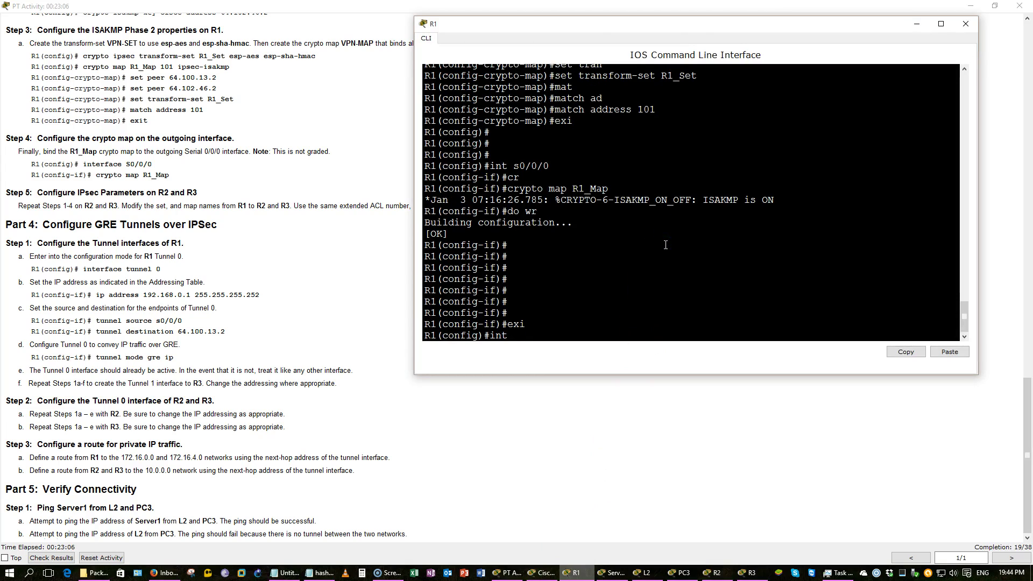
type("tun 0")
key("Return")
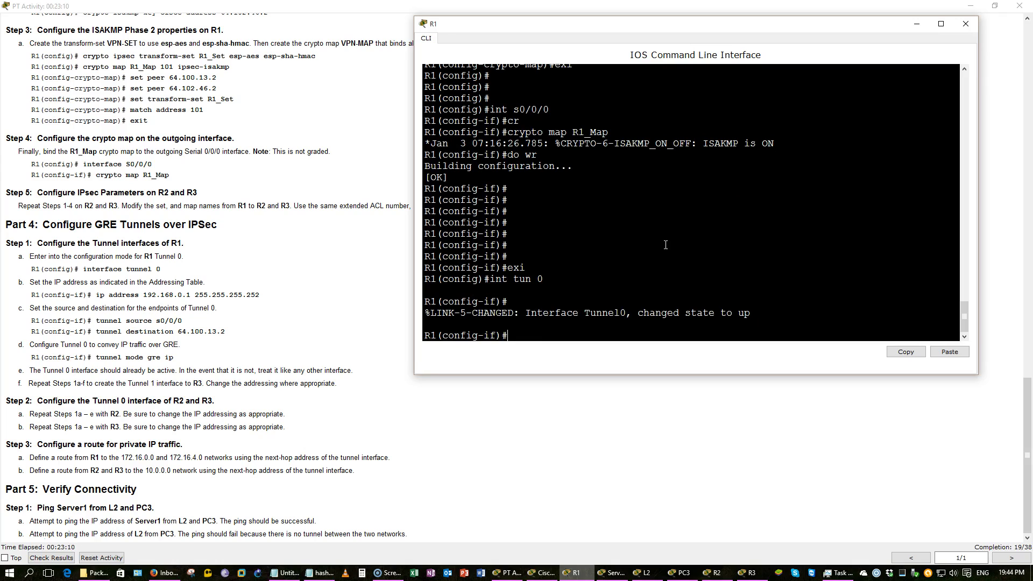
type("ip add")
key("Tab")
type("192.168.0.1 255.255.255.252")
key("Return")
type("no shut")
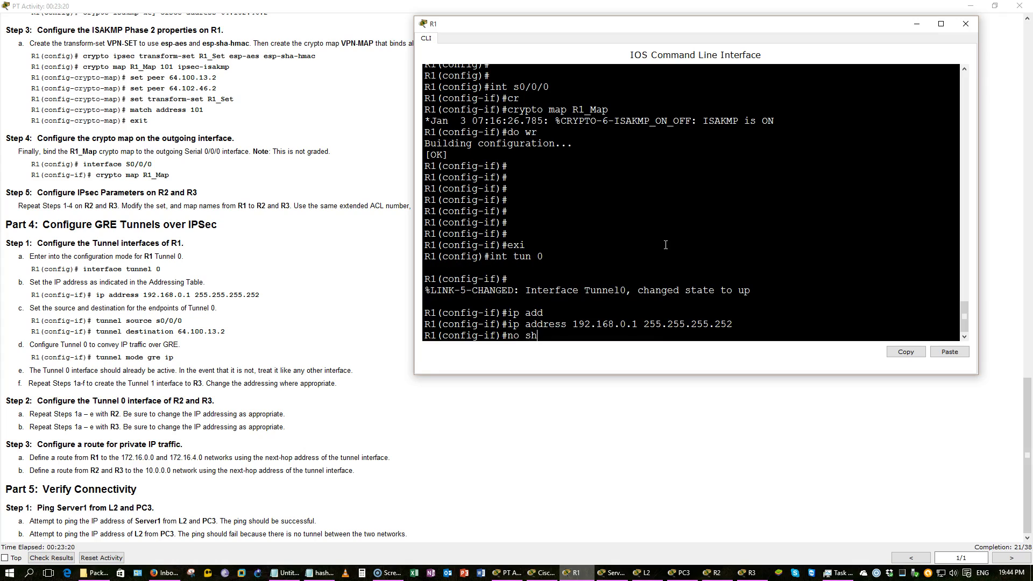
key("Return")
key("Return")
key("Return")
Set R1's Tunnel 0 source to S0/0/0, correcting the mistyped command
type("tun")
key("Tab")
type("s0/0/0")
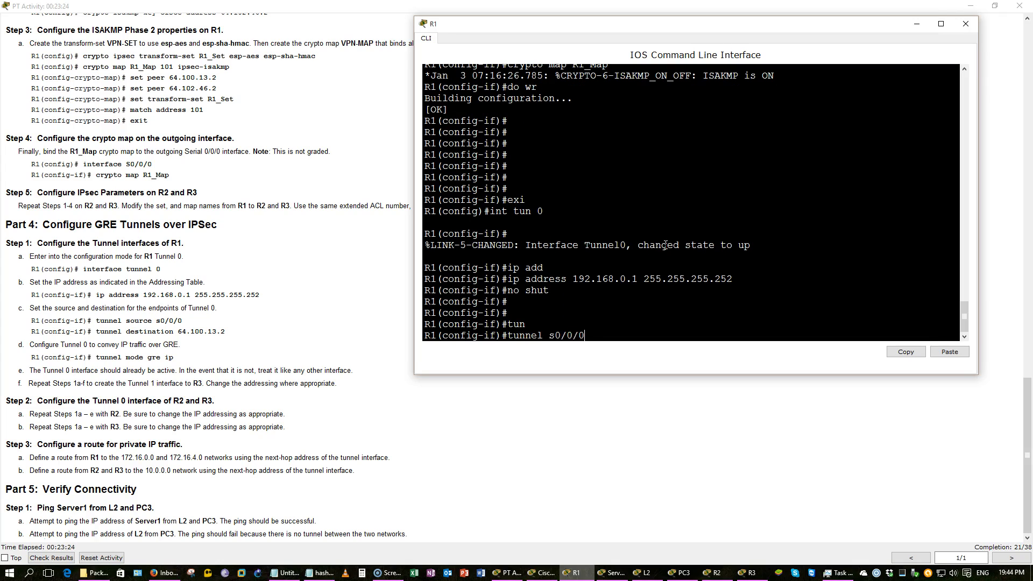
key("Return")
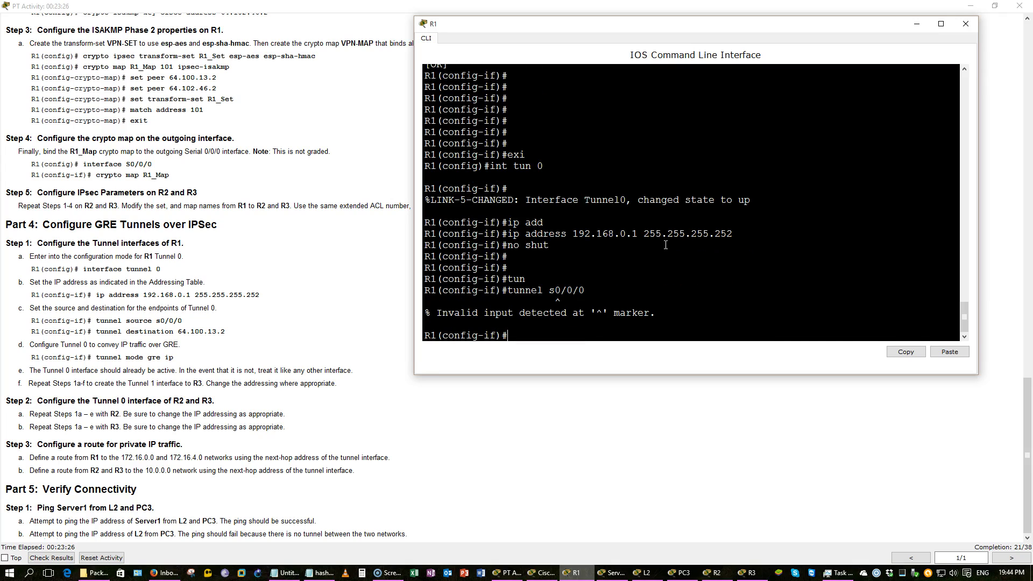
key("Up")
type("s")
key("Return")
key("Up")
key("Return")
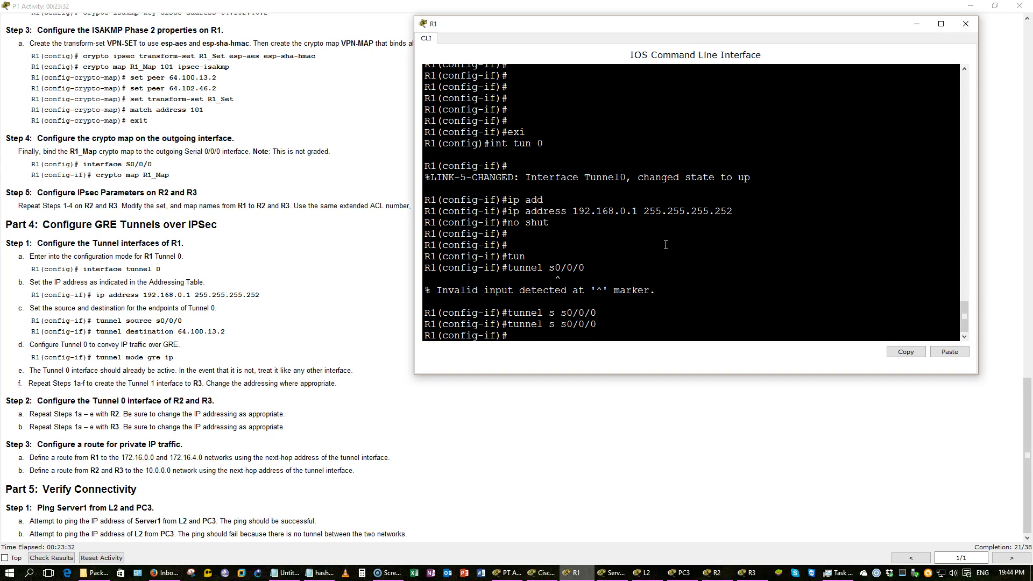
type("tunnel d 64.100.13.2")
Give R1's Tunnel 0 destination 64.100.13.2 and mode gre ip, then save the configuration
key("Return")
key("Return")
key("Return")
key("Return")
key("Return")
key("Return")
key("Return")
key("Return")
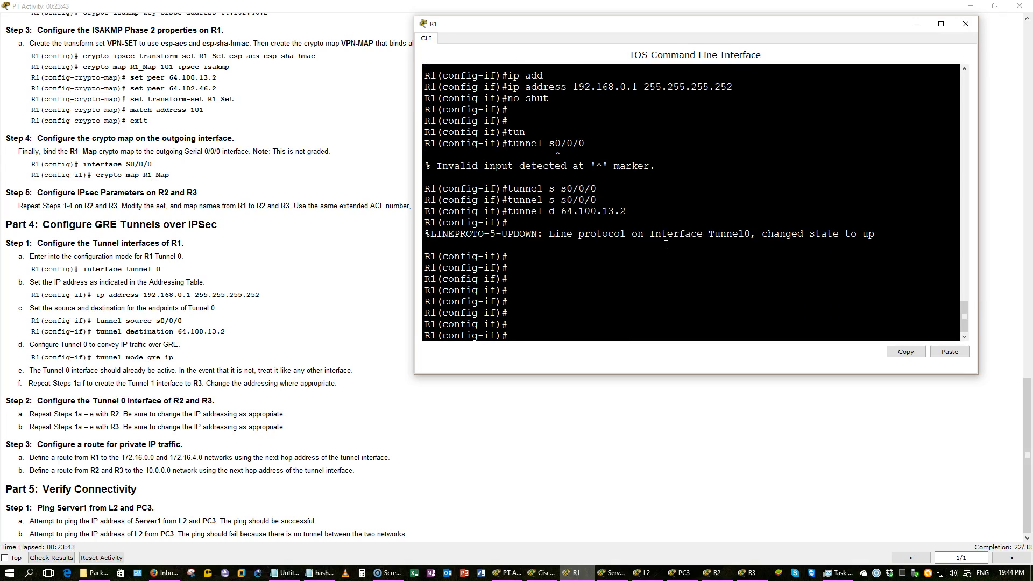
type("tun")
key("Tab")
type("mod")
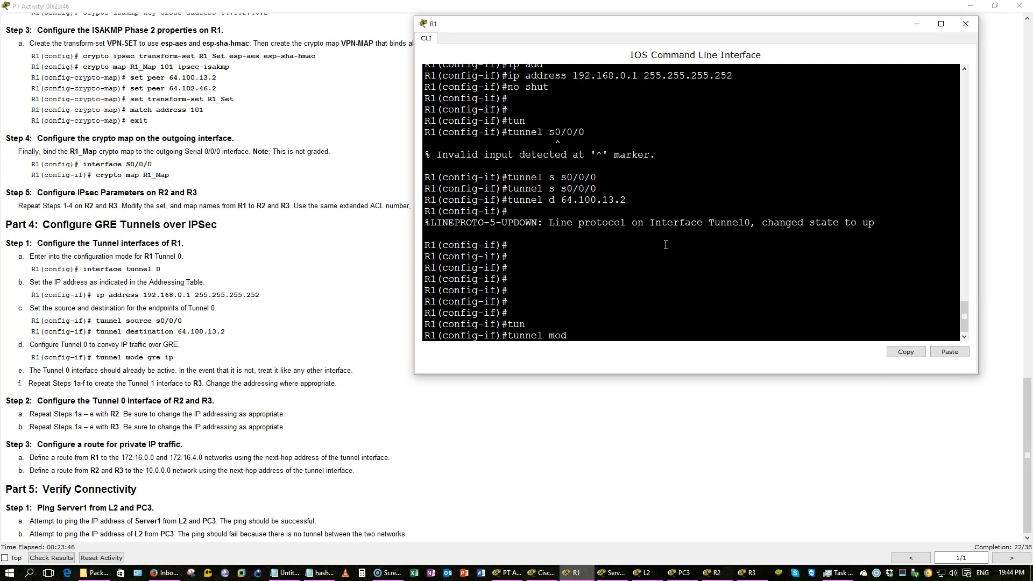
key("Tab")
type("gr")
key("Tab")
type("ip")
key("BackSpace")
key("BackSpace")
key("BackSpace")
key("BackSpace")
key("BackSpace")
key("BackSpace")
type("?")
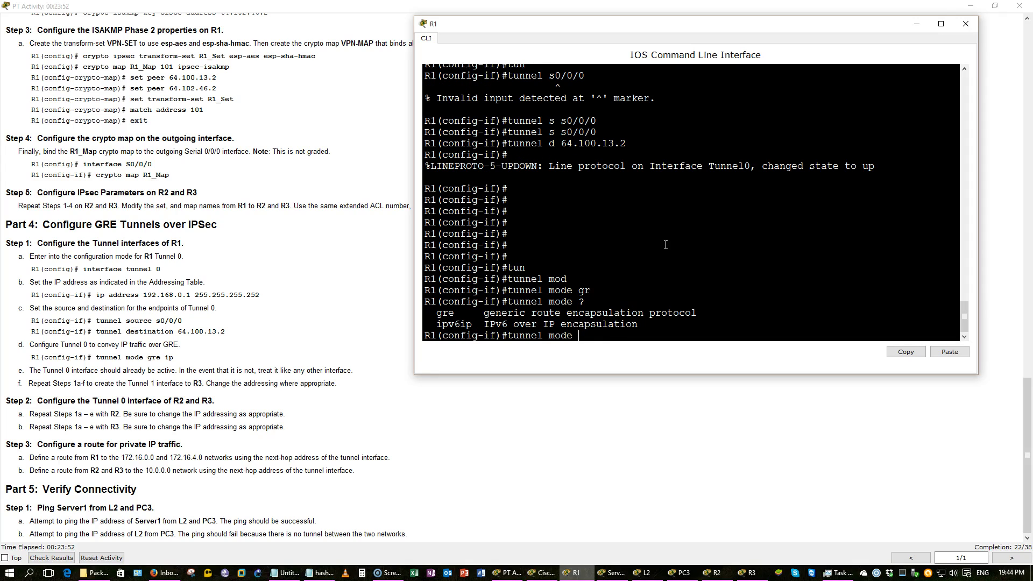
type("gre ?")
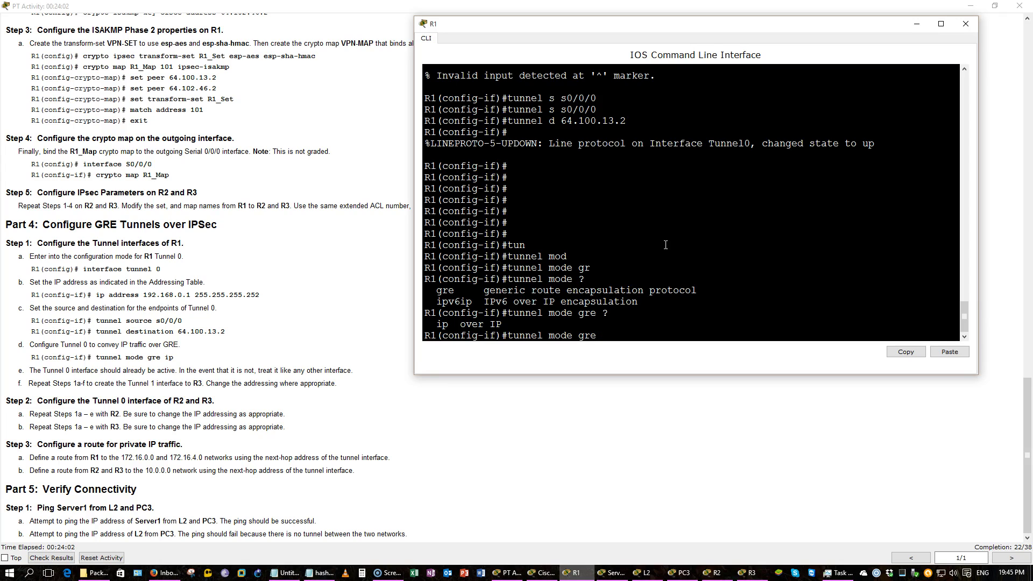
type("ip")
key("Return")
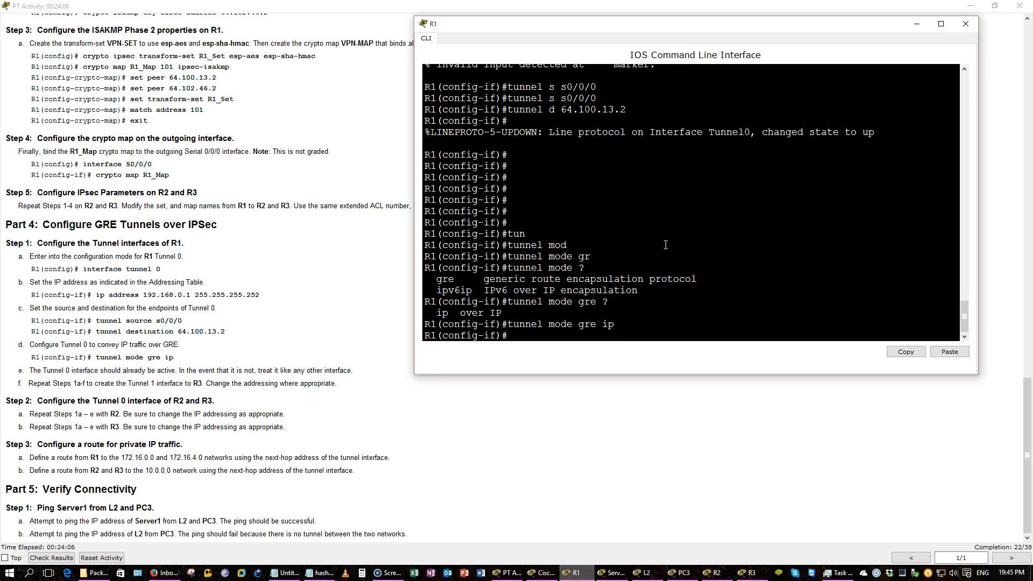
key("Return")
key("Return")
key("Return")
key("Return")
key("Return")
type("do ")
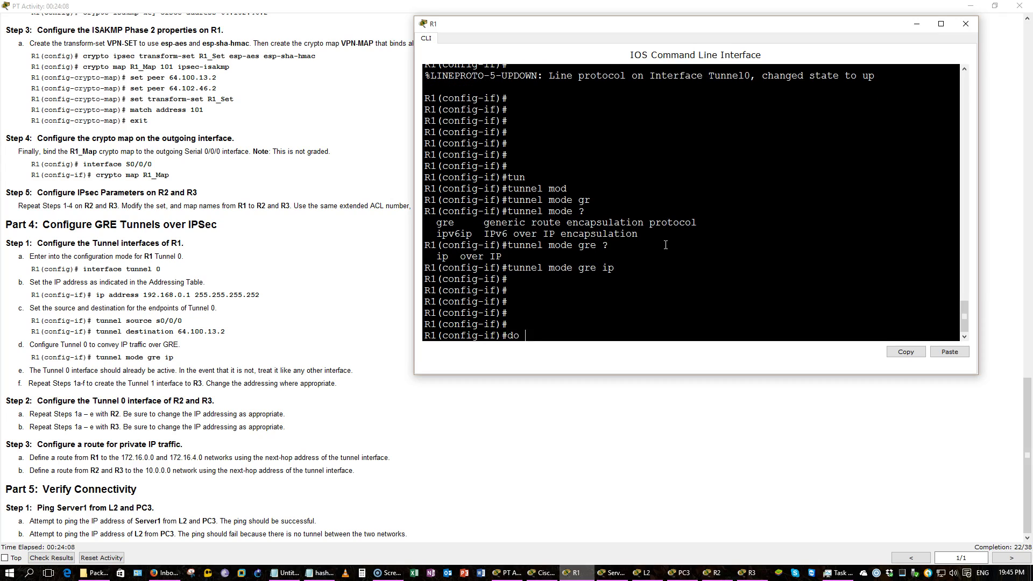
type("wr")
key("Return")
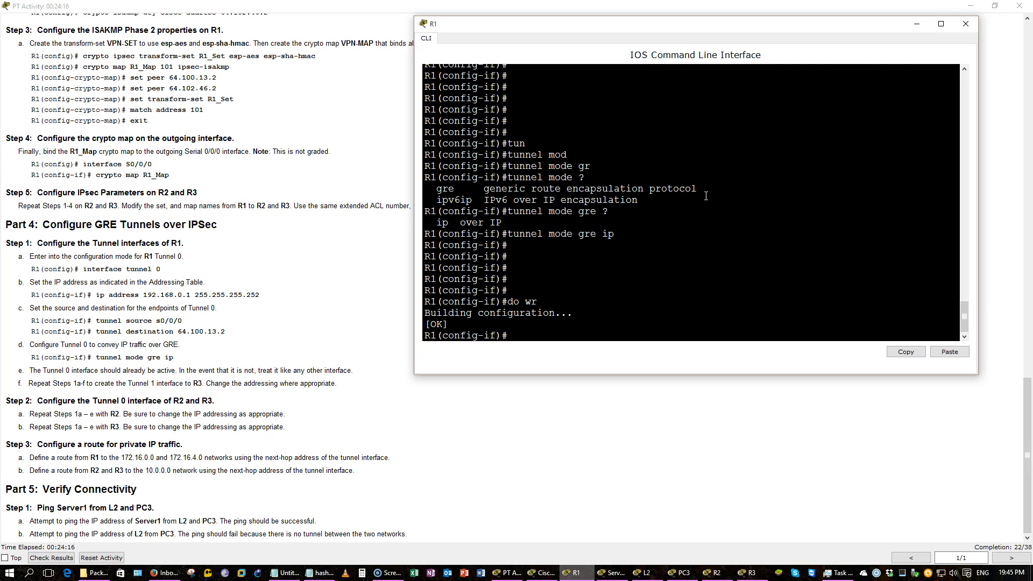
Scroll through the activity instructions and addressing table, then return to R3's command line
left_click(328, 236)
scroll(328, 235, "up", 20)
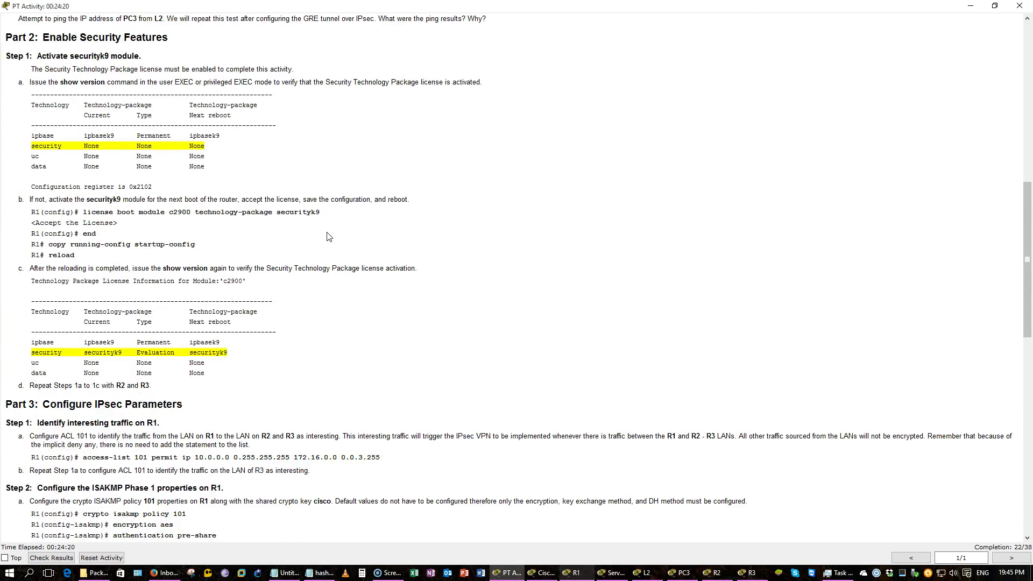
scroll(329, 235, "up", 5)
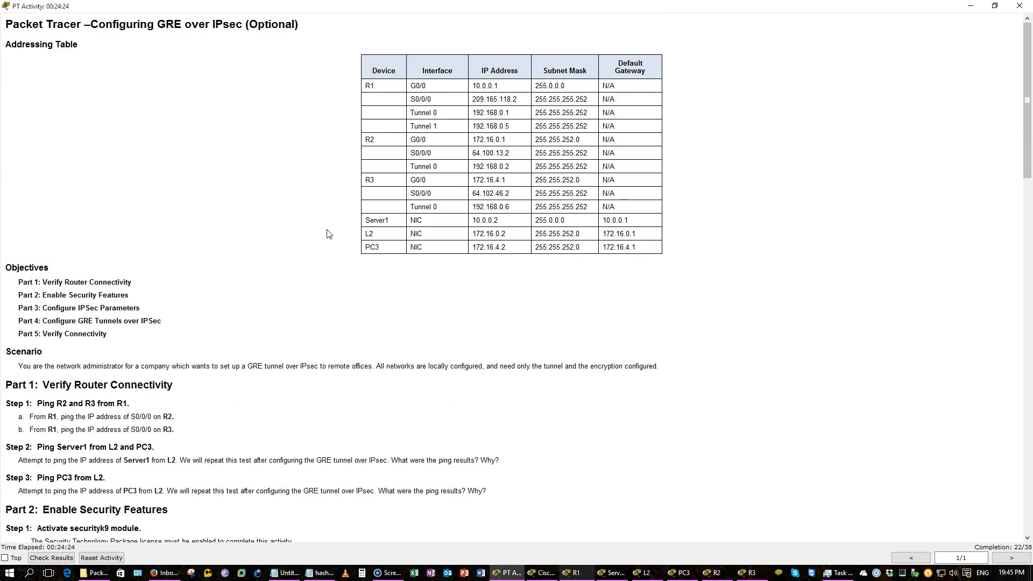
scroll(329, 235, "down", 15)
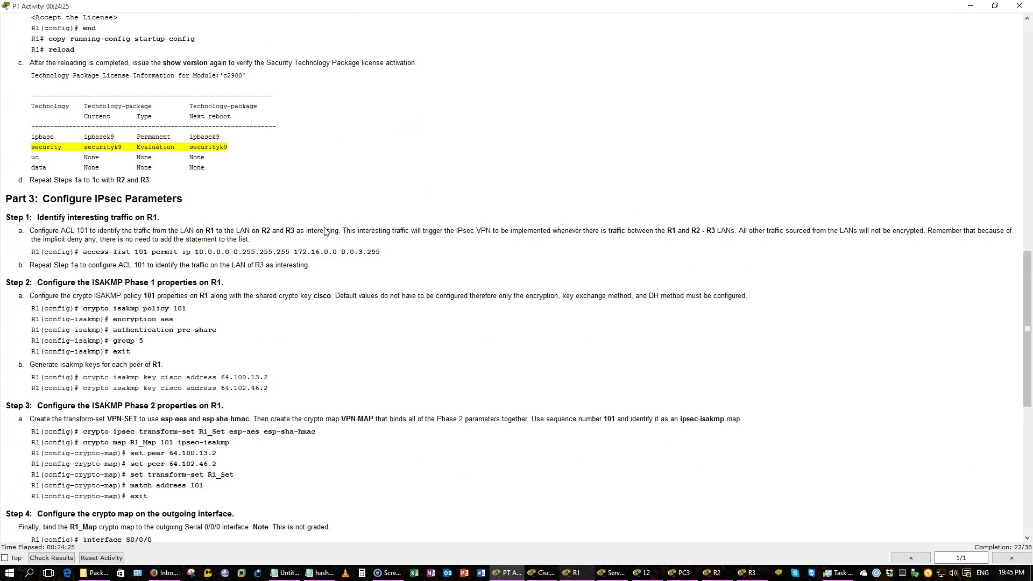
scroll(324, 231, "down", 7)
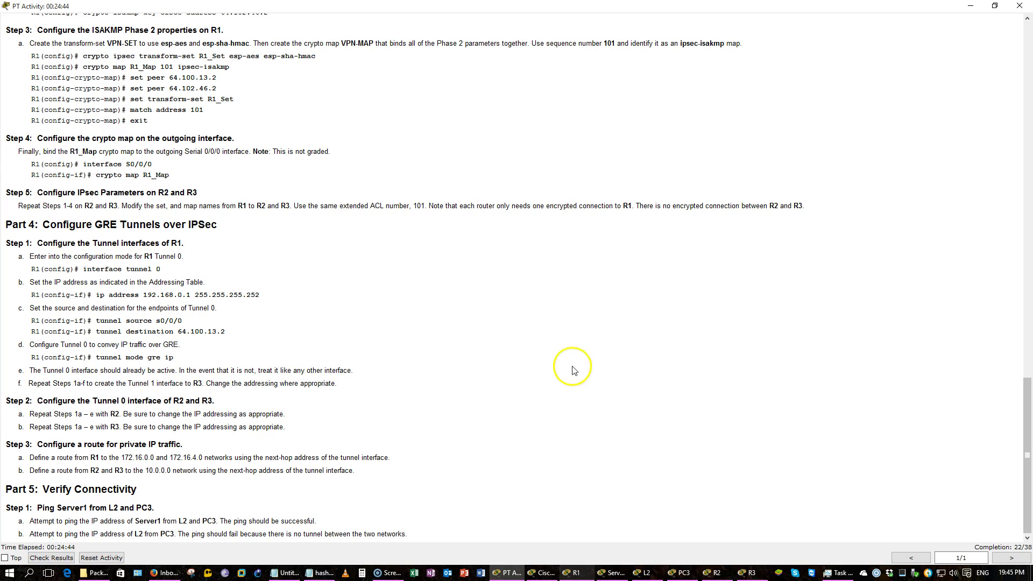
left_click(750, 572)
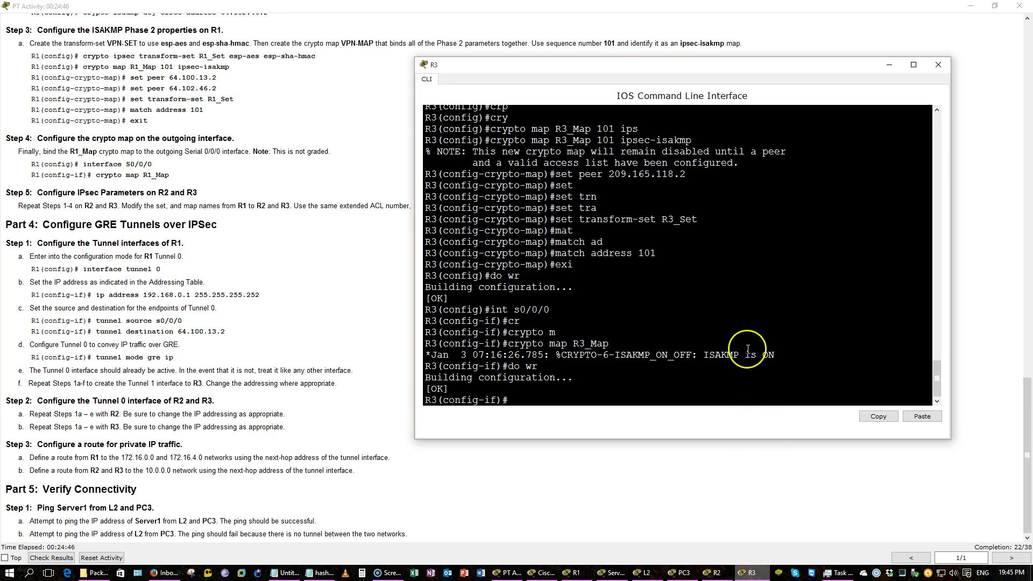
Enter R3's Tunnel 0 interface and check the addressing table for its address
type("exi")
key("Return")
type("int tun 0")
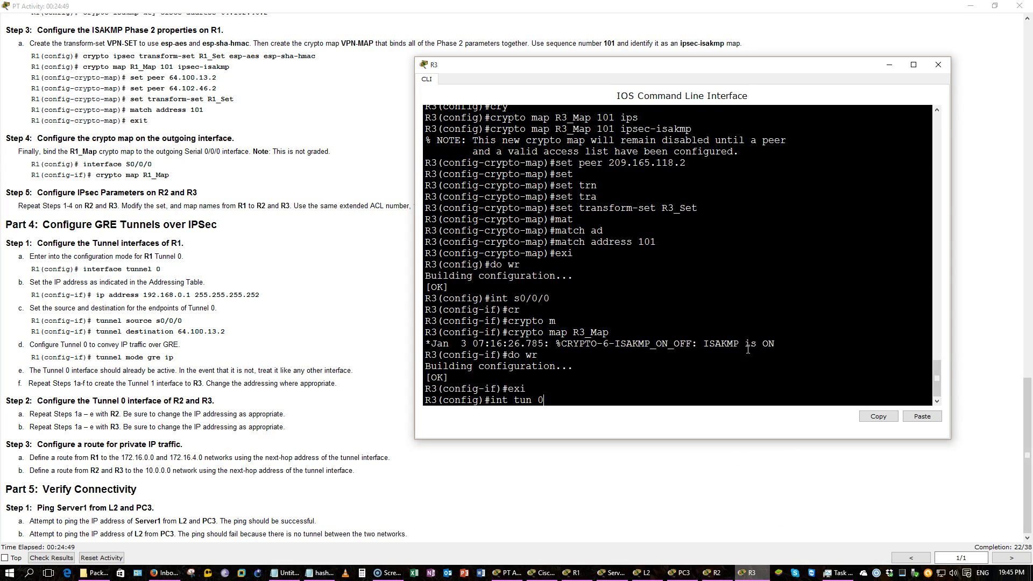
key("Return")
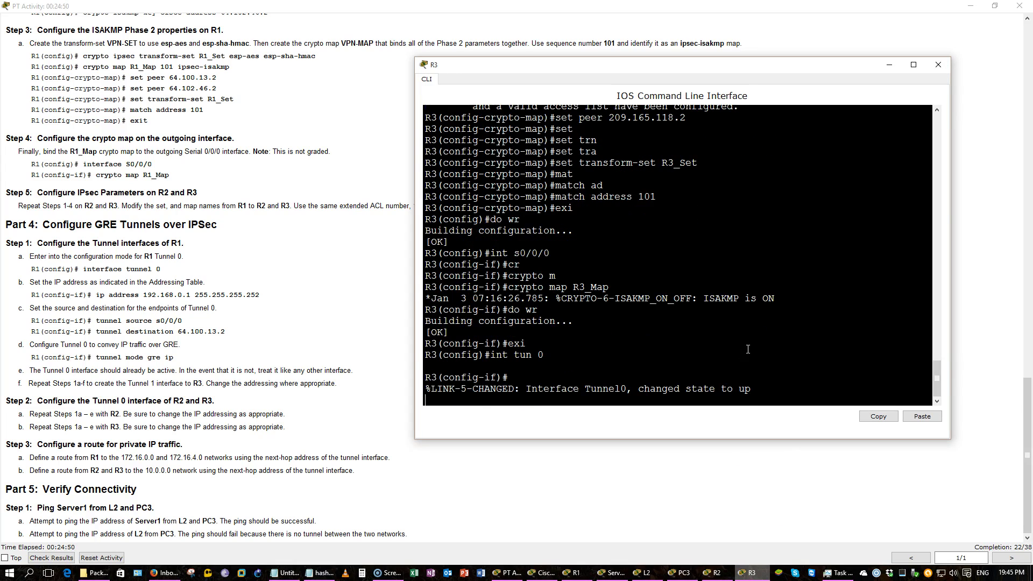
key("Return")
type("ip add")
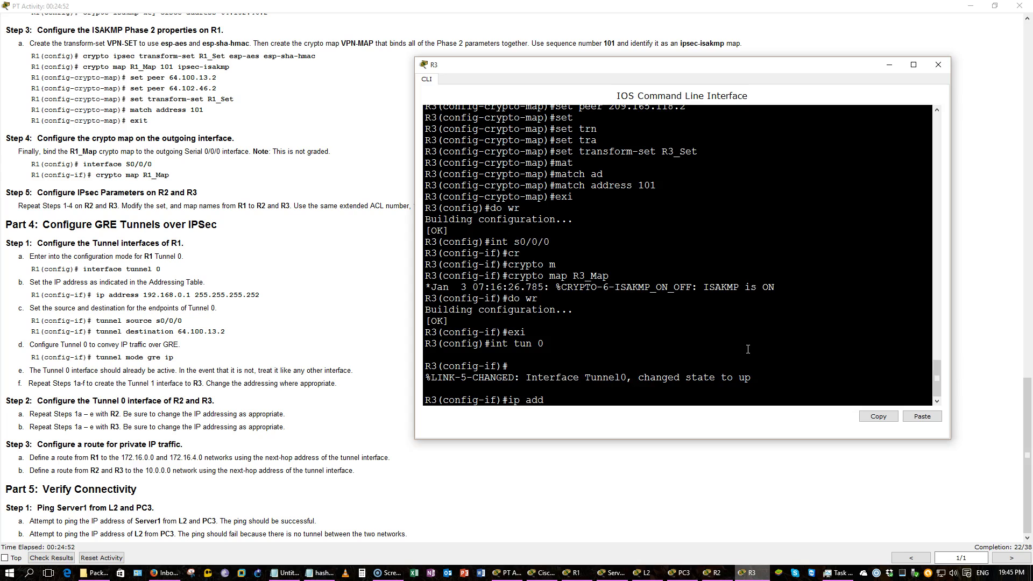
key("Tab")
type("192.168")
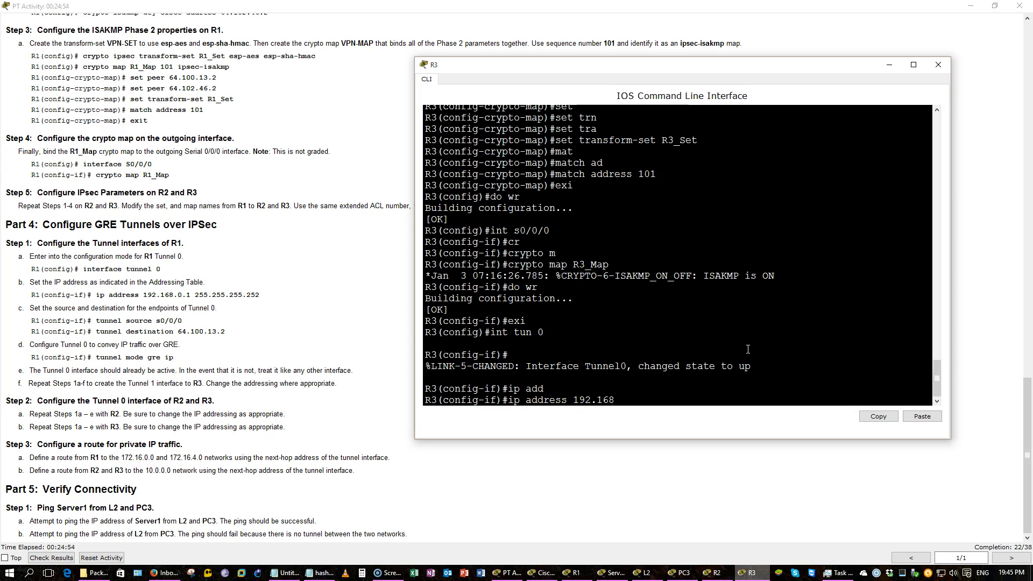
left_click(346, 381)
scroll(328, 376, "up", 15)
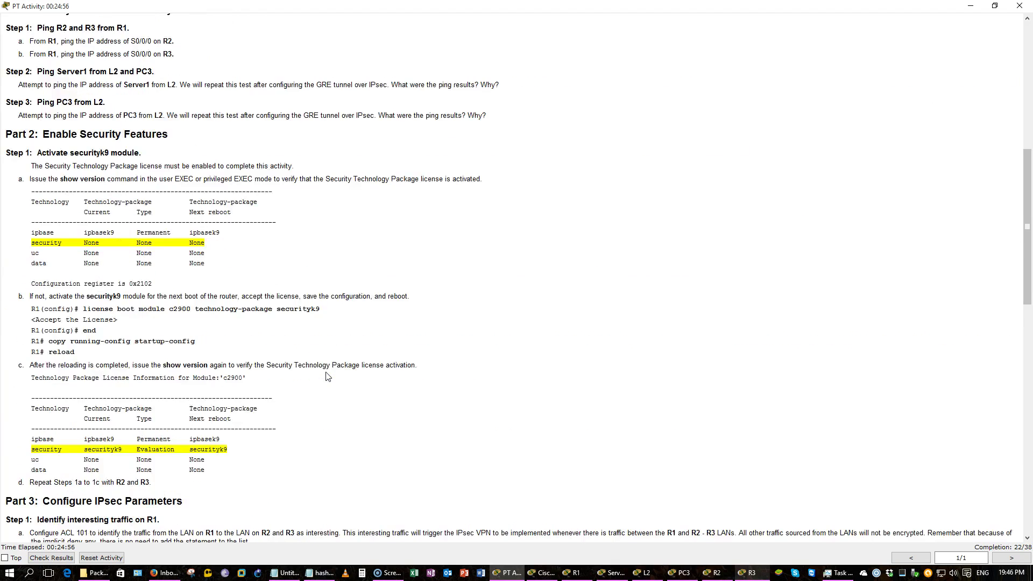
key("alt+Tab")
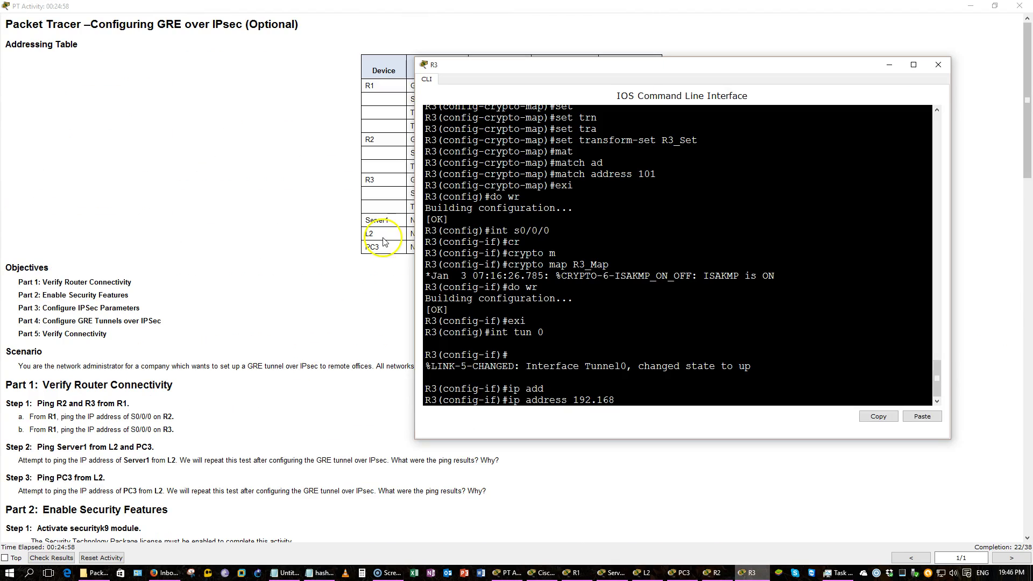
scroll(341, 210, "down", 4)
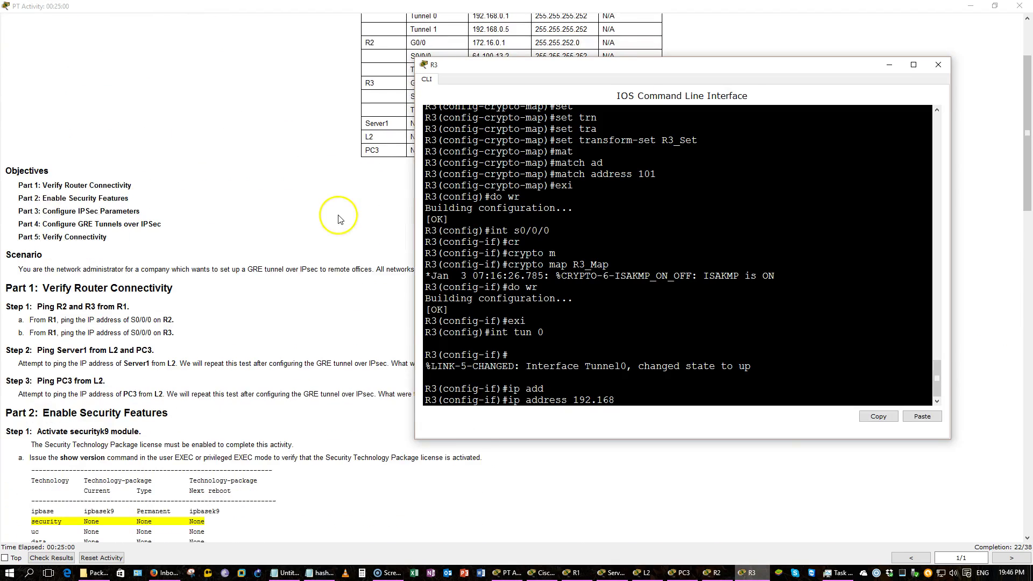
left_click_drag(575, 68, 499, 103)
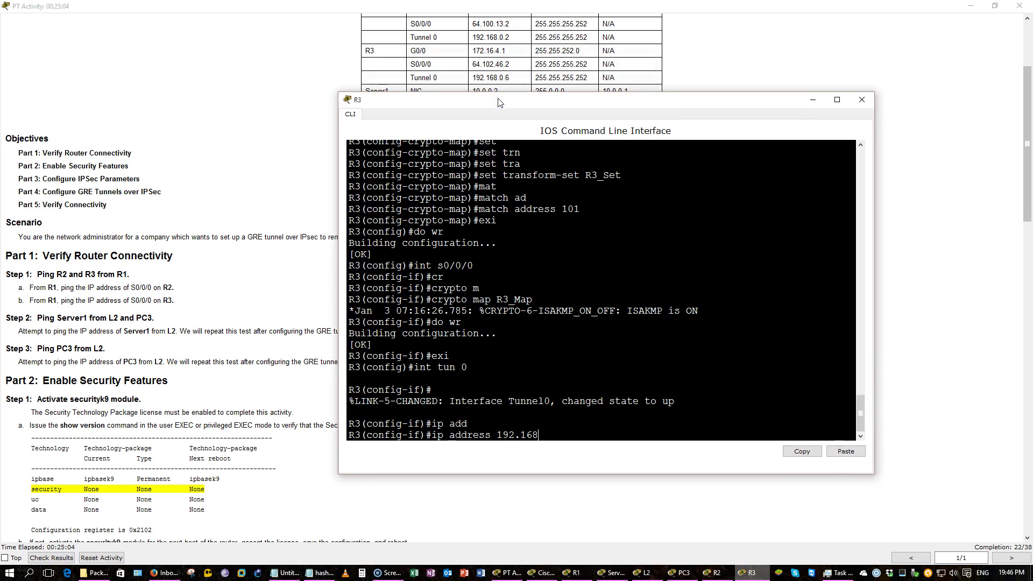
Assign 192.168.0.6 255.255.255.252 to R3's Tunnel 0 and enable it
type(".0.6")
key("Return")
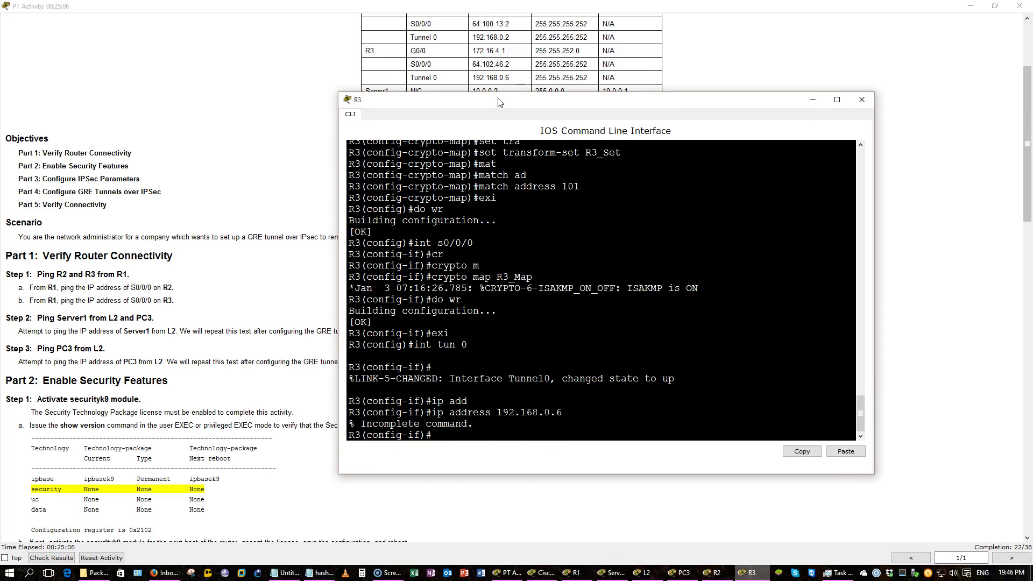
key("Up")
type("255.255.255.2")
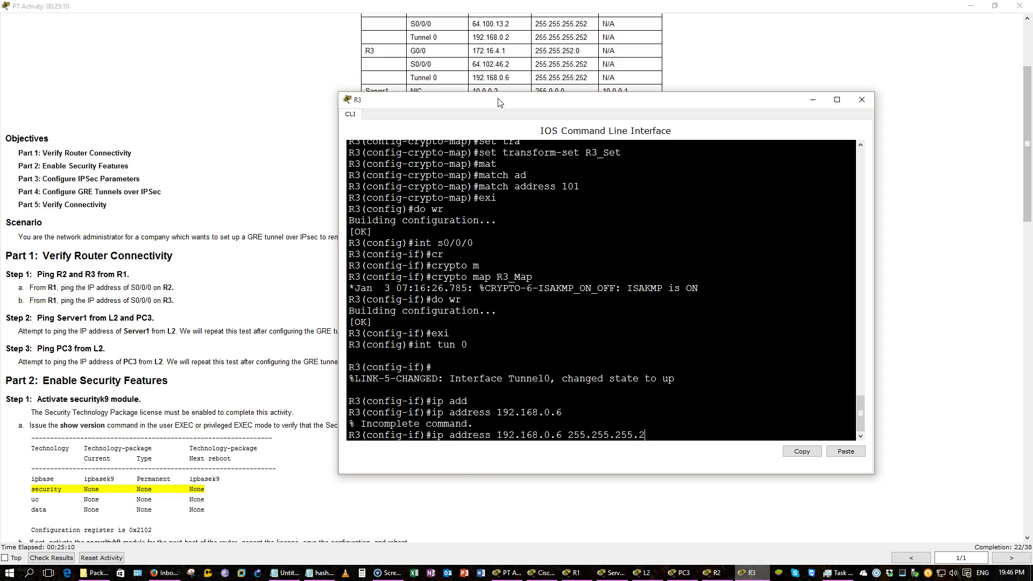
type("52")
key("Return")
type("no shut")
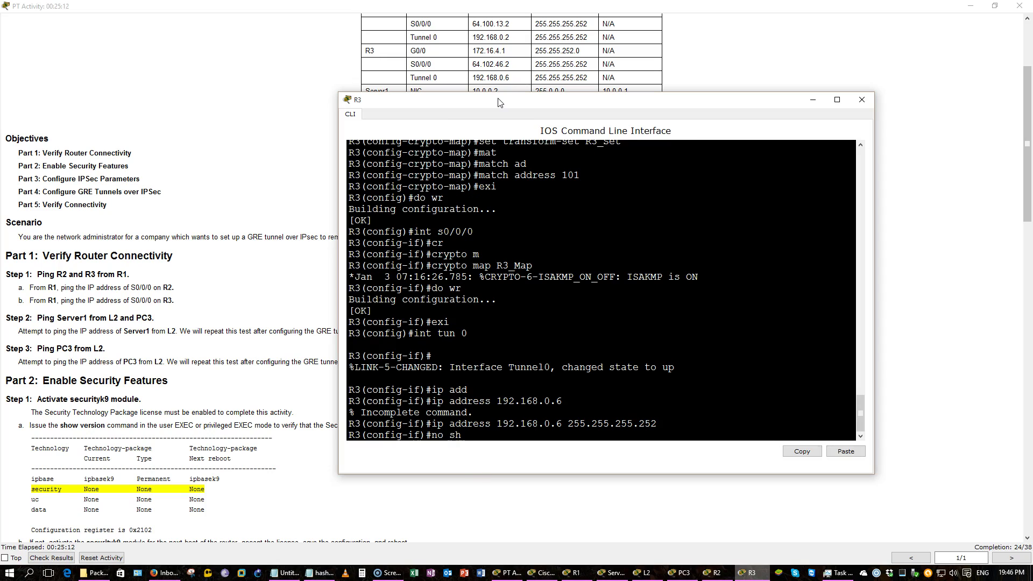
key("Return")
key("Return")
key("Return")
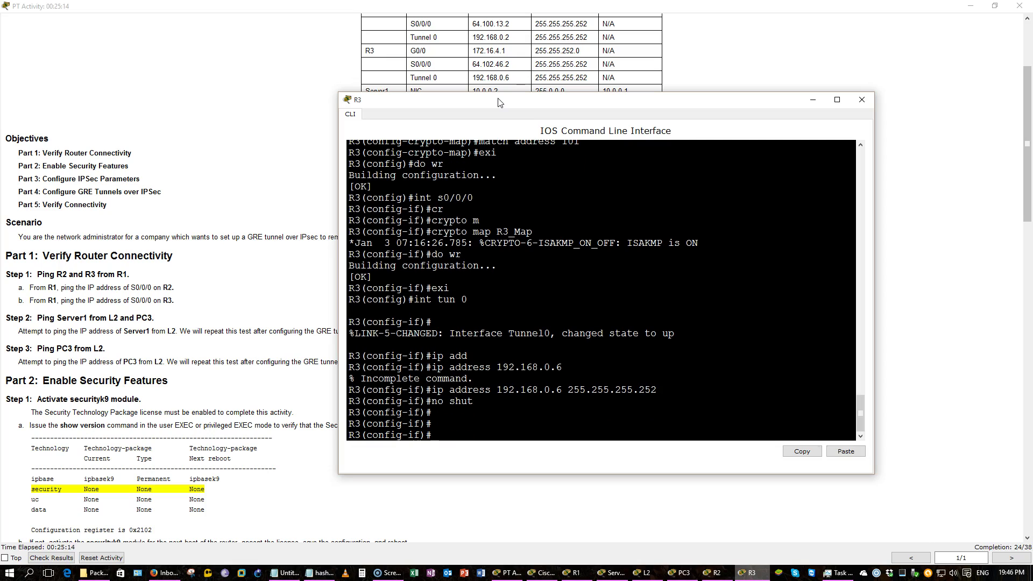
Set R3's Tunnel 0 source to S0/0/0
type("tun")
key("Tab")
type("m")
key("Tab")
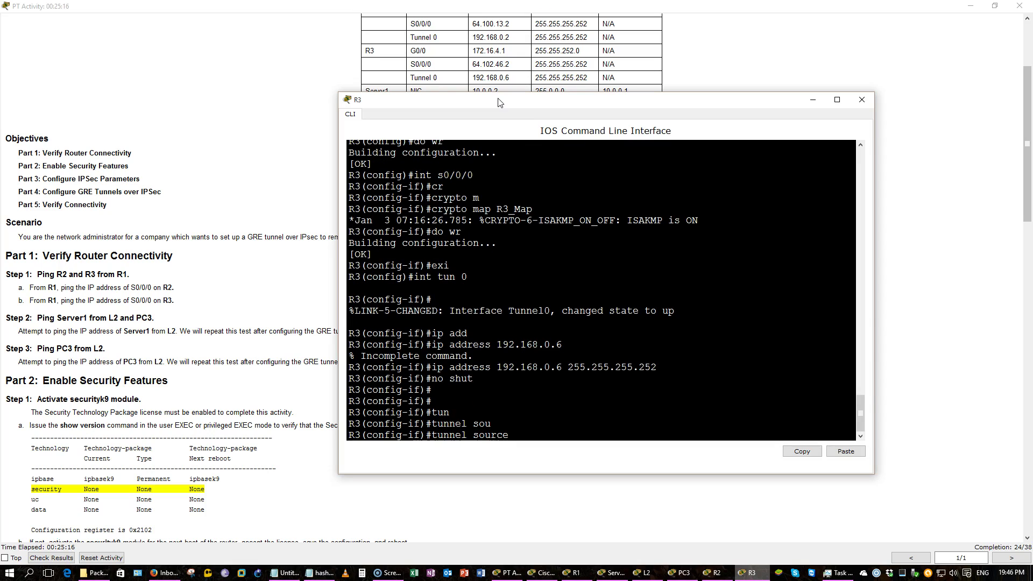
left_click(187, 270)
scroll(187, 270, "down", 20)
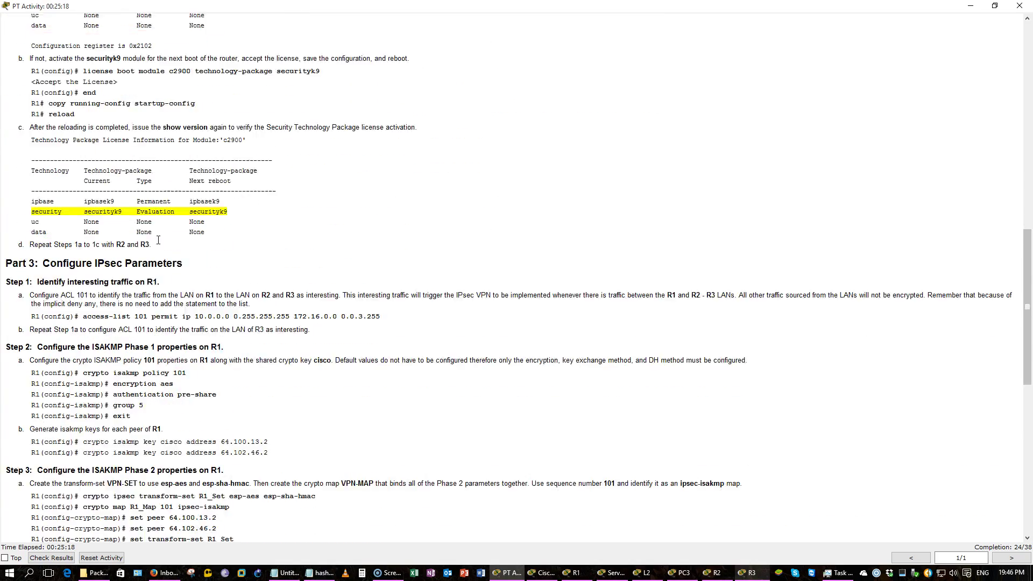
scroll(491, 231, "down", 5)
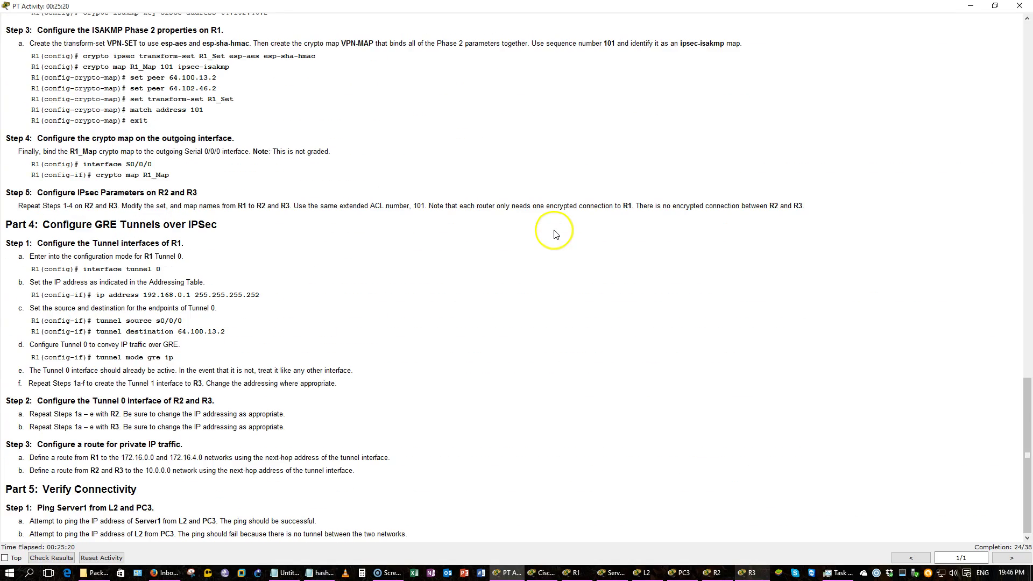
key("alt+Tab")
type("s0/0/0")
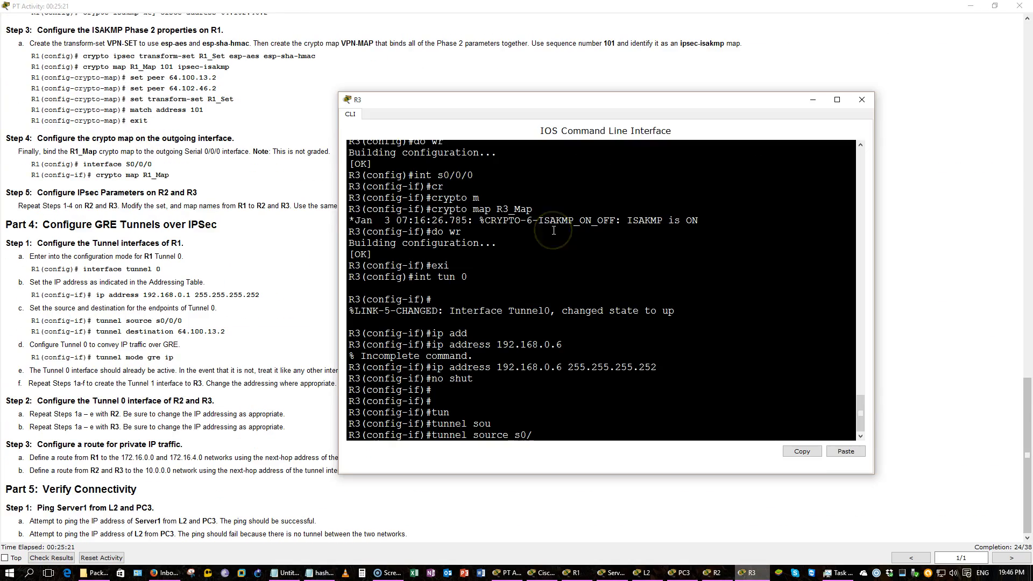
key("Return")
Set the tunnel destination to 209.165.118.2 and save R3's configuration
type("tun")
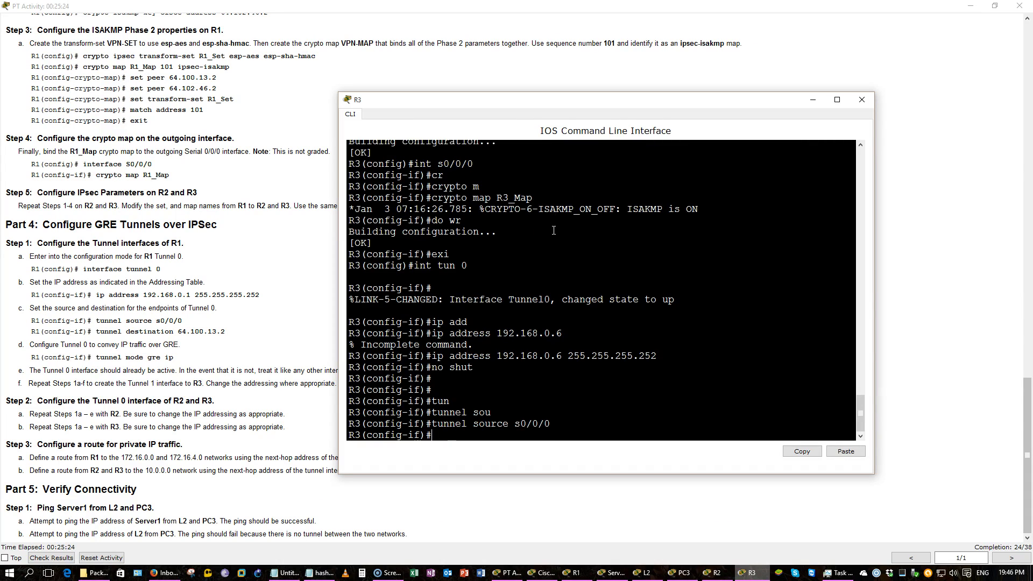
key("Tab")
type("de")
key("Tab")
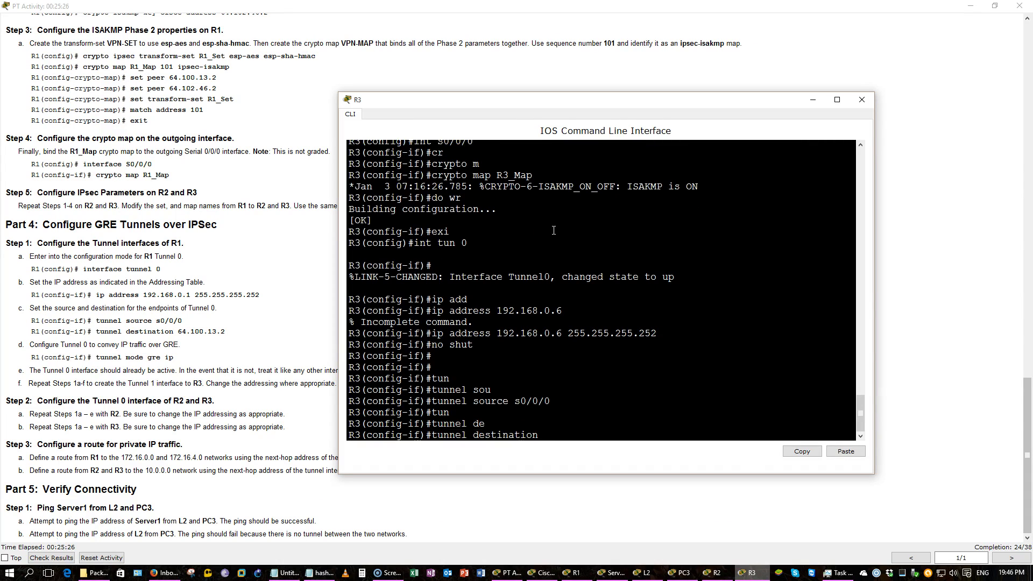
left_click(238, 285)
scroll(237, 285, "up", 15)
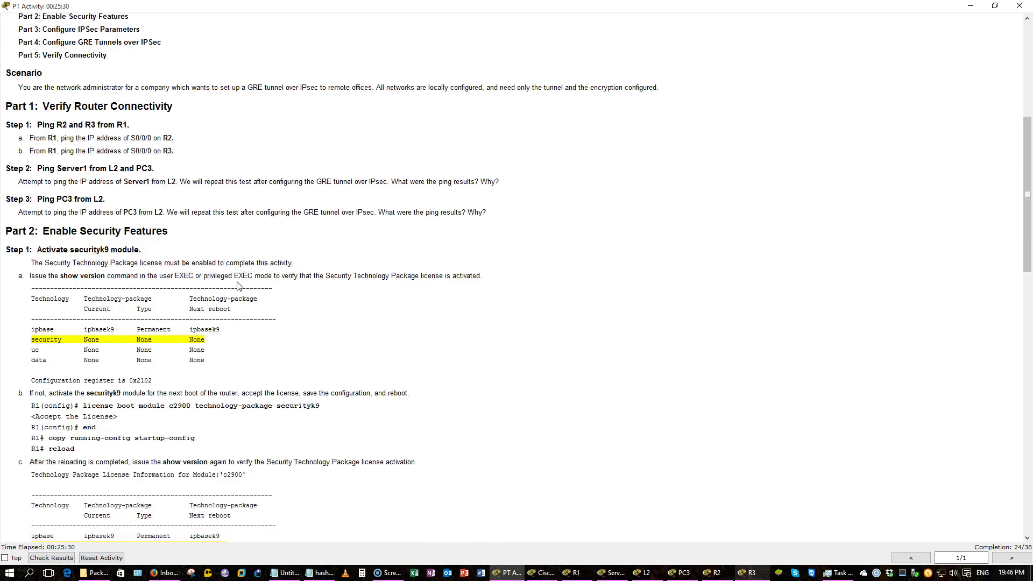
scroll(239, 285, "up", 5)
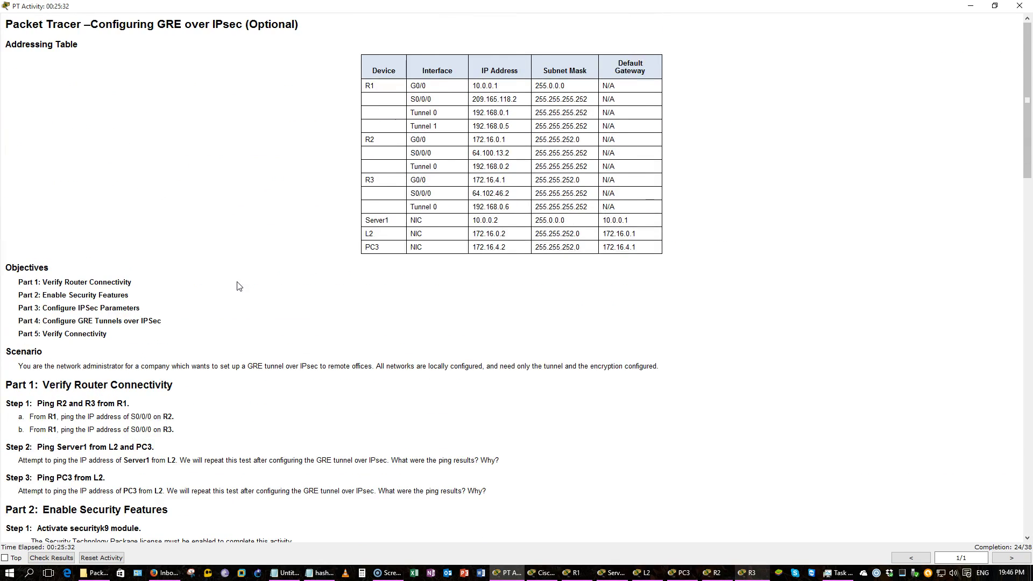
scroll(239, 286, "down", 2)
key("alt+Tab")
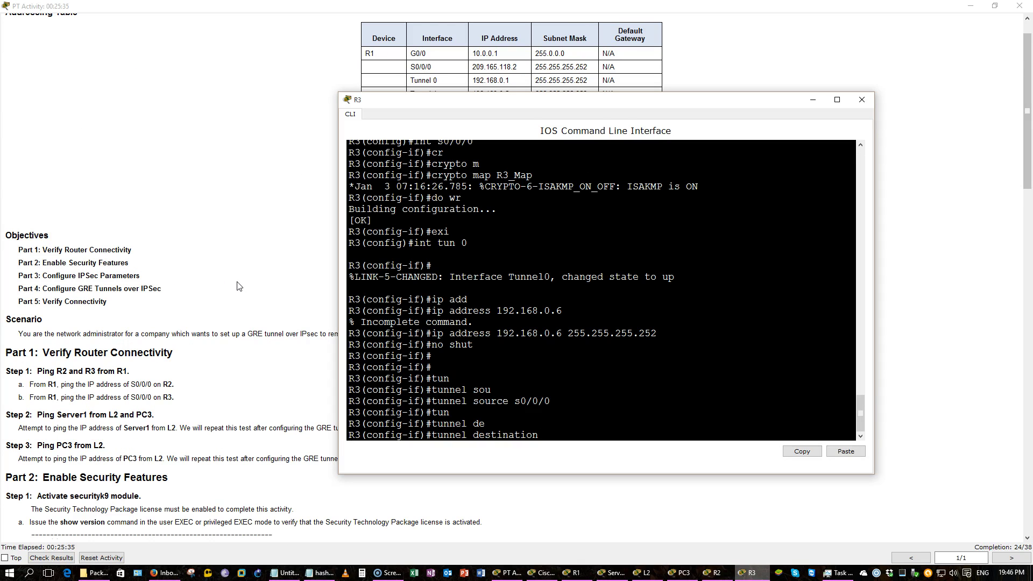
type("209.165.118.2")
key("Return")
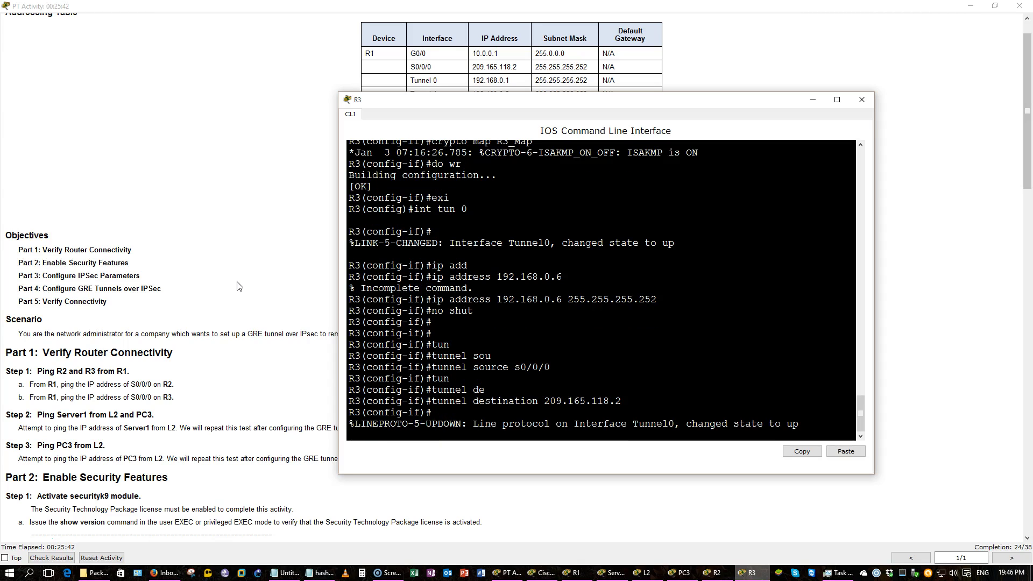
key("Return")
key("Return")
key("Return")
key("Return")
key("Return")
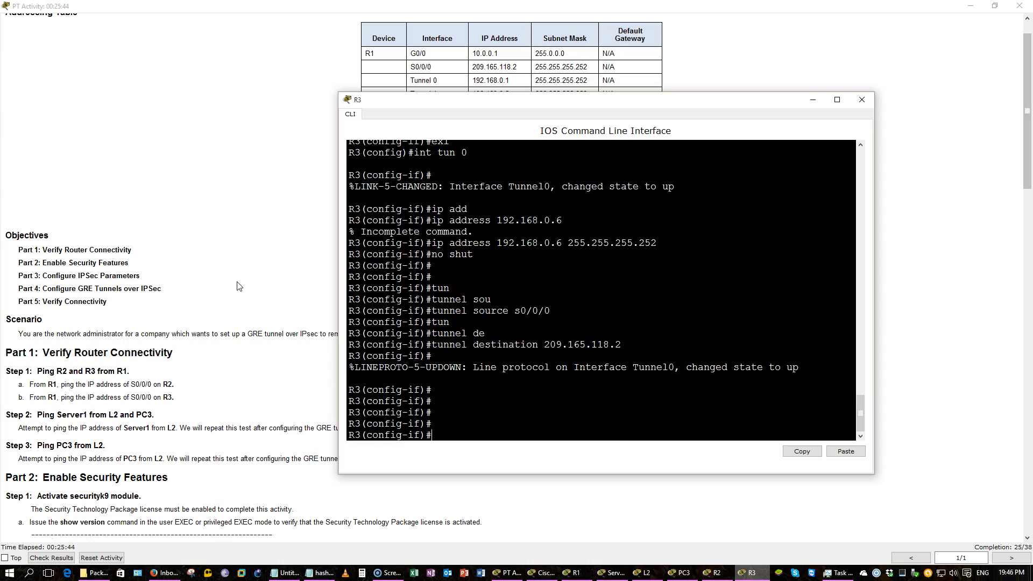
type("do wr")
key("Return")
Set R3's Tunnel 0 to tunnel mode gre ip and save again
left_click(239, 285)
scroll(237, 278, "down", 10)
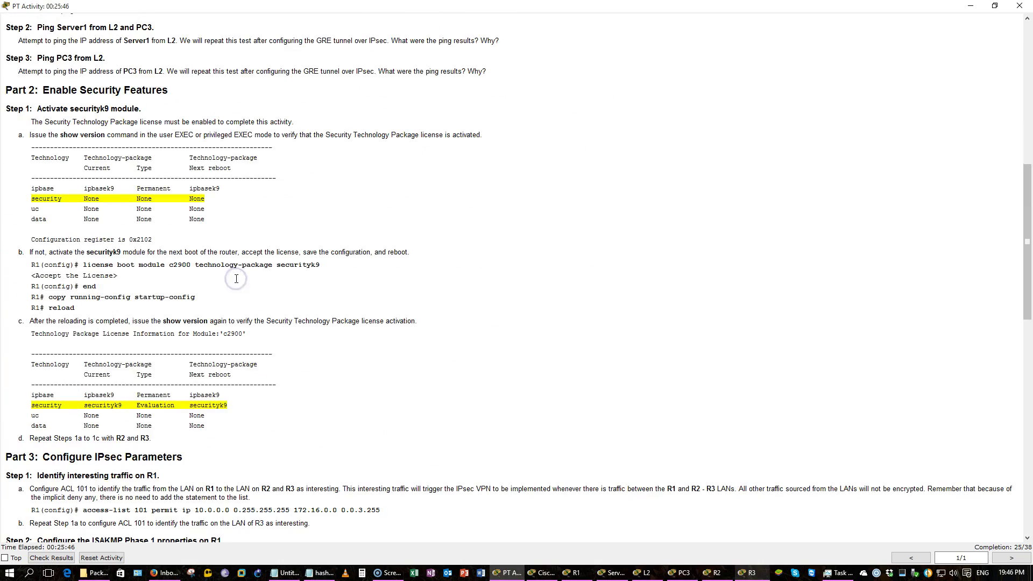
scroll(237, 278, "down", 6)
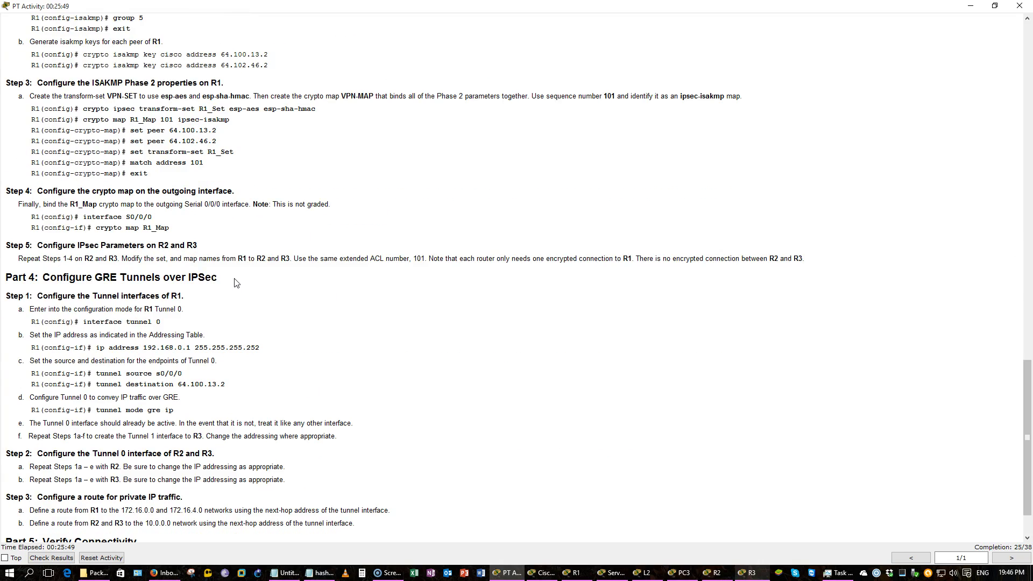
left_click(748, 573)
type("tunn")
key("Tab")
type("mode g")
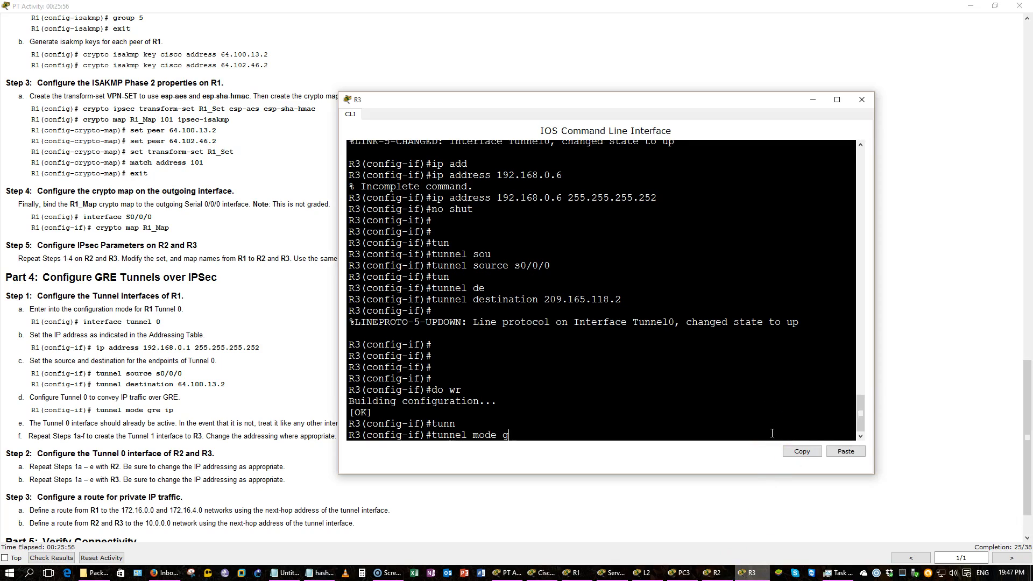
type("re ip")
key("Return")
key("Return")
key("Return")
type("do wr")
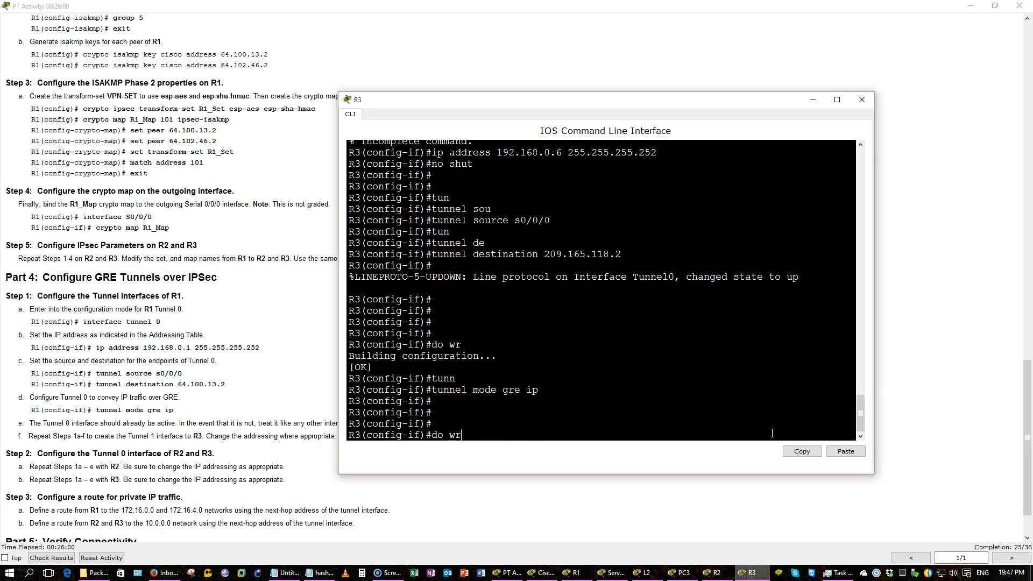
key("Return")
key("Return")
key("Return")
key("Return")
key("Return")
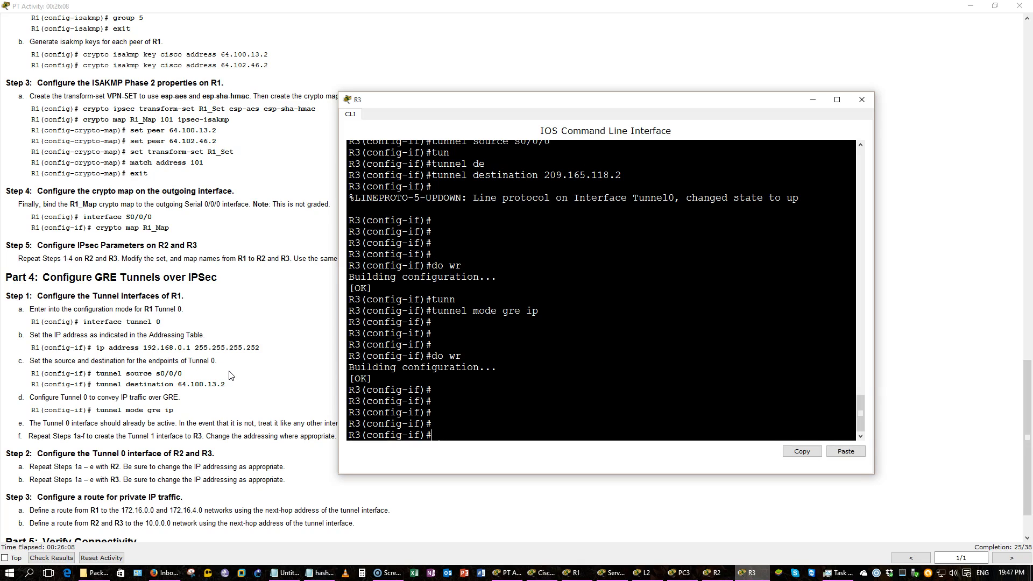
Bring the activity instructions in front of R3's console, past the Addressing Table to Part 4
left_click(256, 348)
scroll(261, 349, "up", 20)
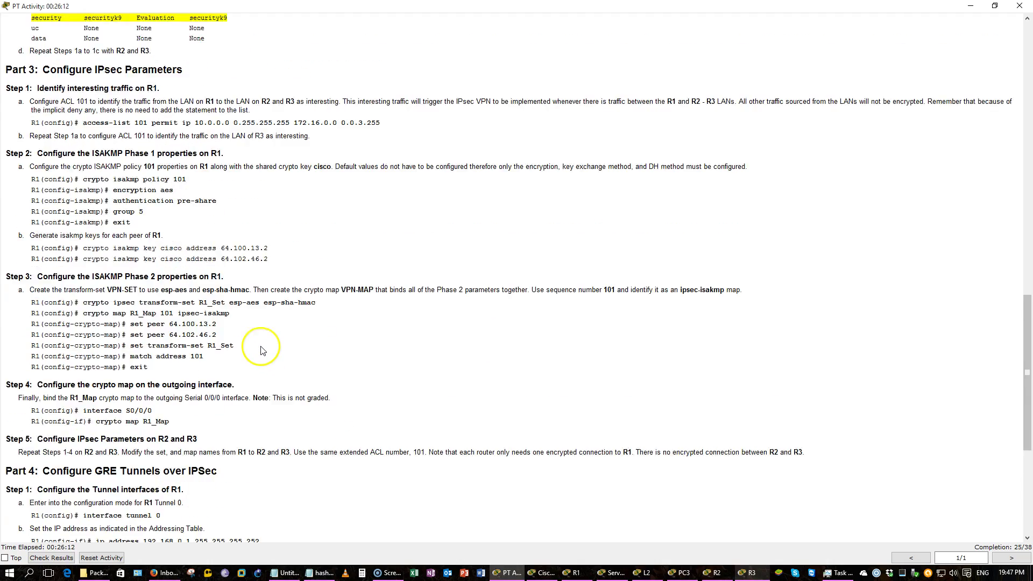
scroll(263, 350, "up", 1)
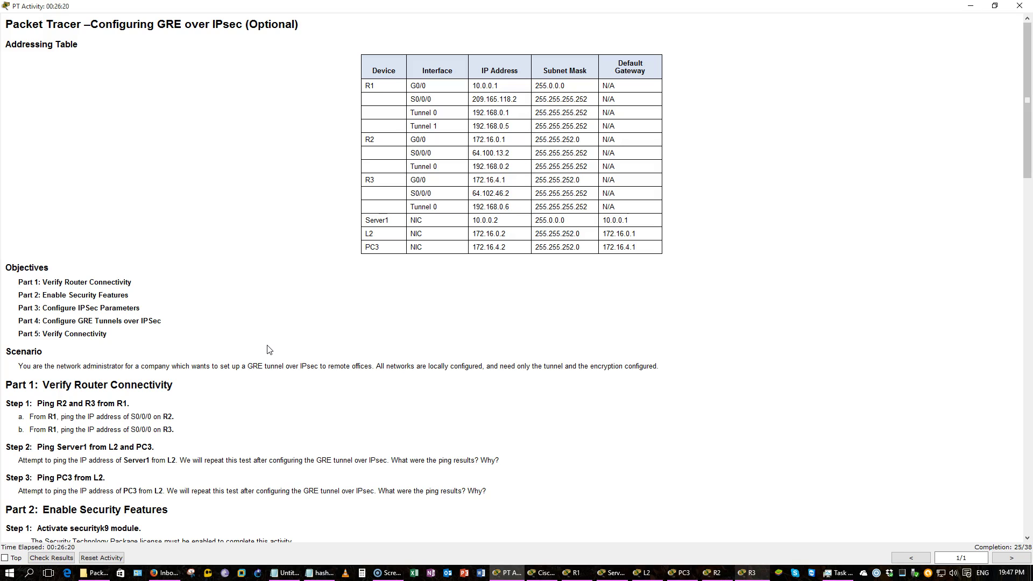
scroll(268, 348, "down", 9)
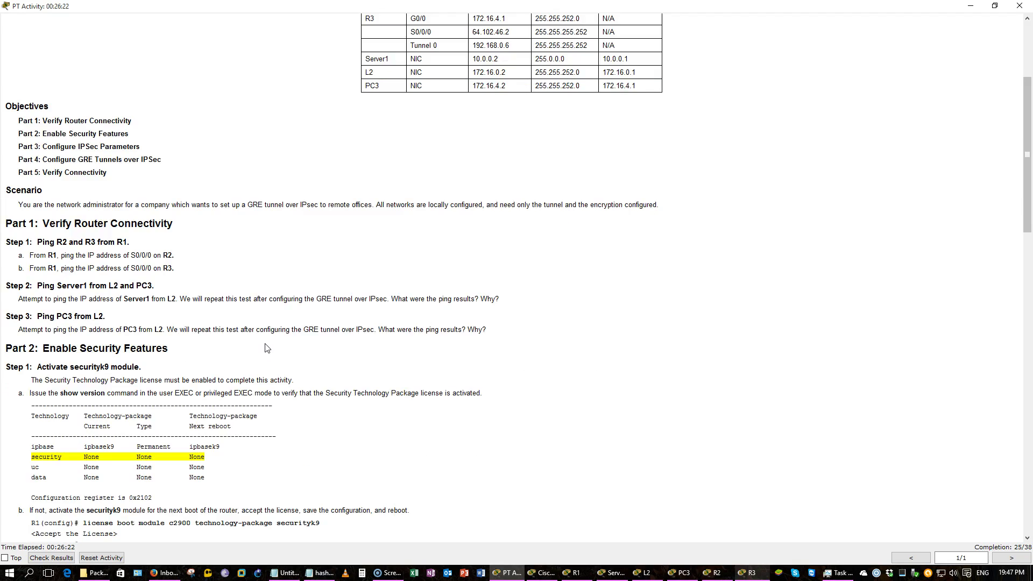
scroll(266, 348, "down", 3)
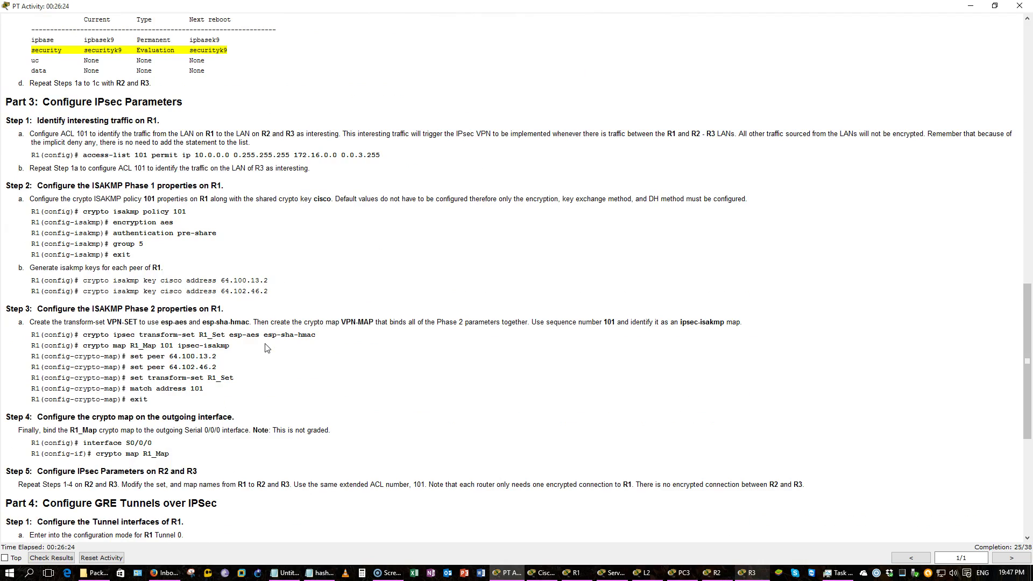
scroll(268, 348, "down", 8)
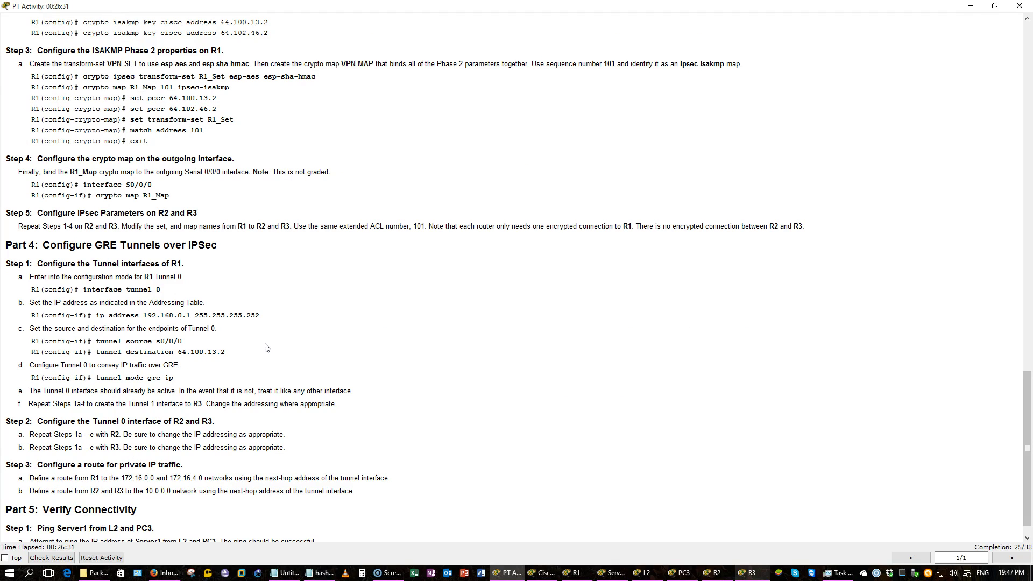
Open R1's command line and enter Tunnel 1 interface configuration with tun 1
left_click(580, 575)
left_click_drag(338, 404, 18, 404)
left_click(355, 370)
key("alt+Tab")
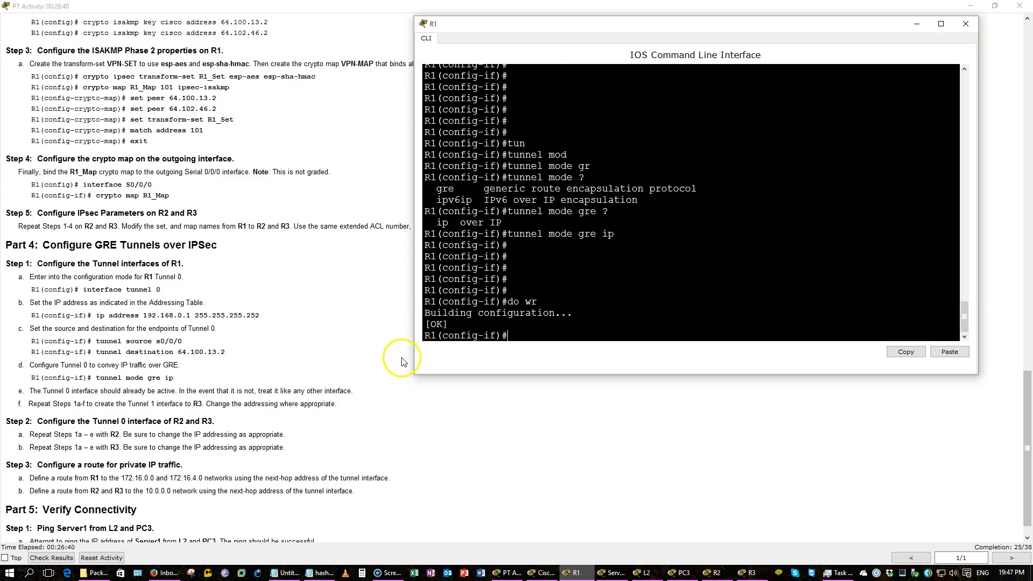
type("tun 1")
key("Return")
key("Return")
key("Return")
key("Return")
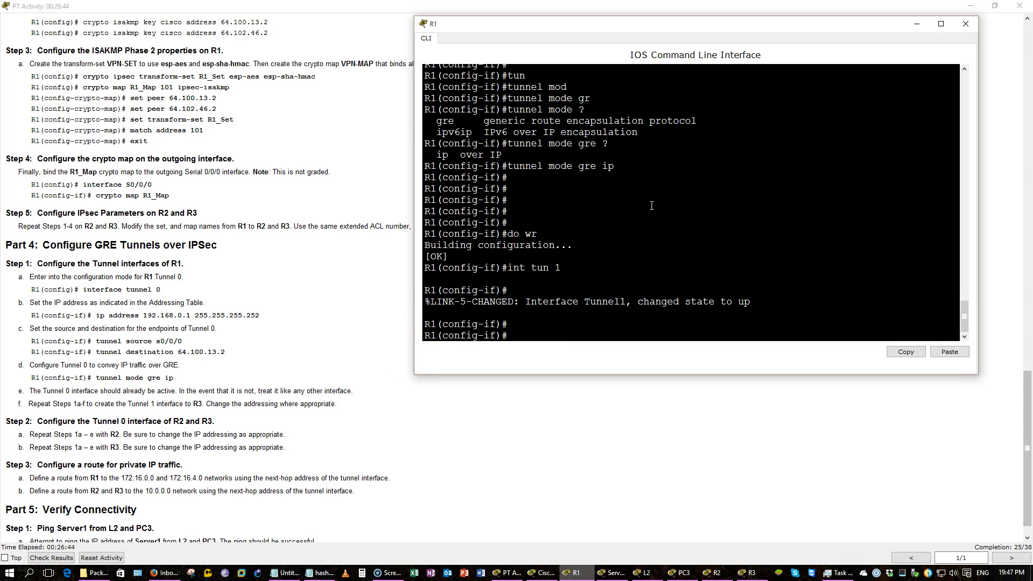
Assign Tunnel 1 the address 192.168.0.5 255.255.255.252, checking the Addressing Table
type("ip add")
key("Tab")
left_click(641, 196)
left_click(226, 278)
scroll(225, 278, "up", 20)
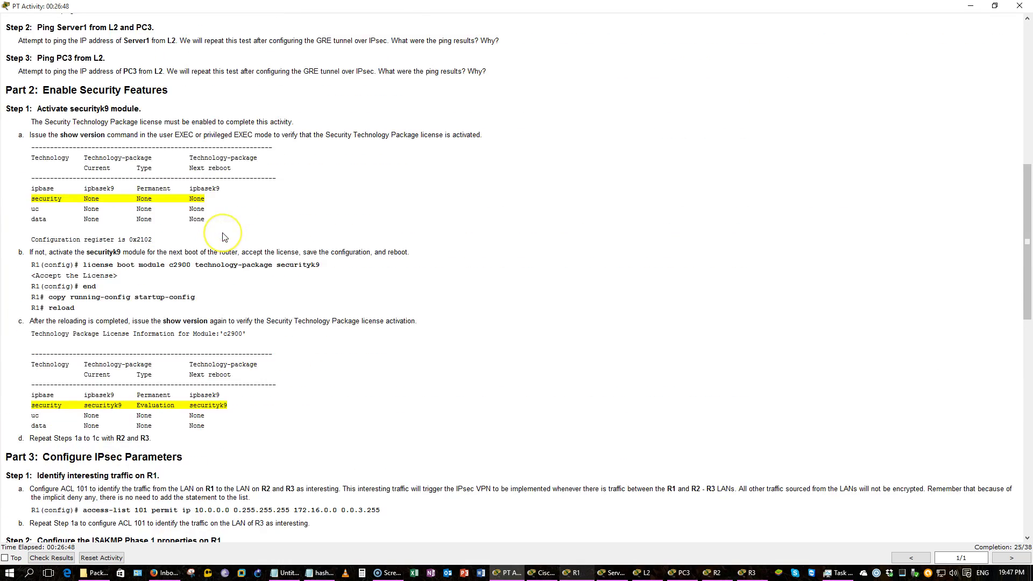
scroll(225, 238, "down", 3)
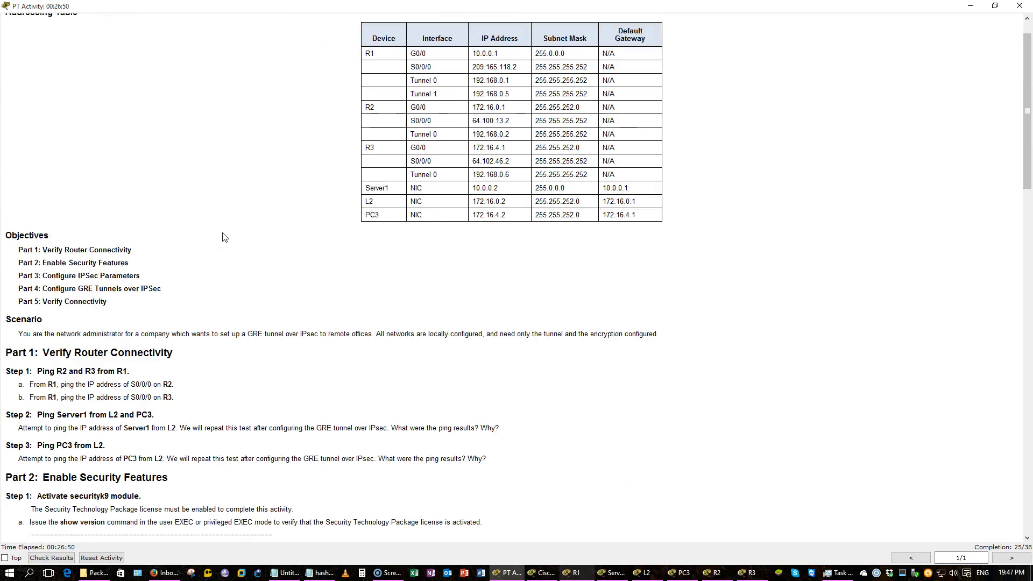
key("alt+Tab")
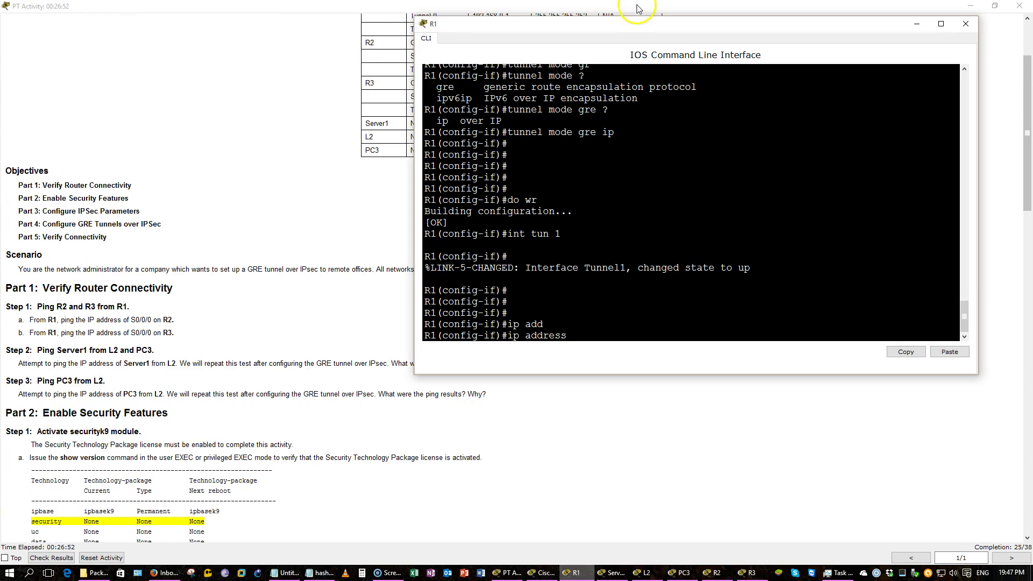
left_click_drag(594, 27, 510, 50)
type("192.168.0.5 255.255.255.252")
key("Return")
Set R1's tunnel source to S0/0/0
type("tun")
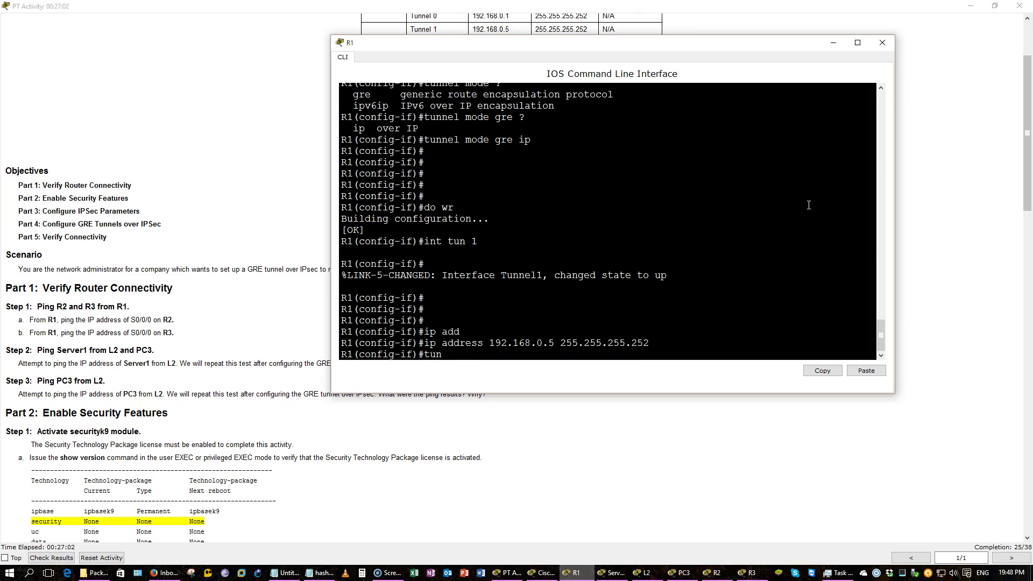
key("Tab")
type("sou")
key("Tab")
type("s0/0/0")
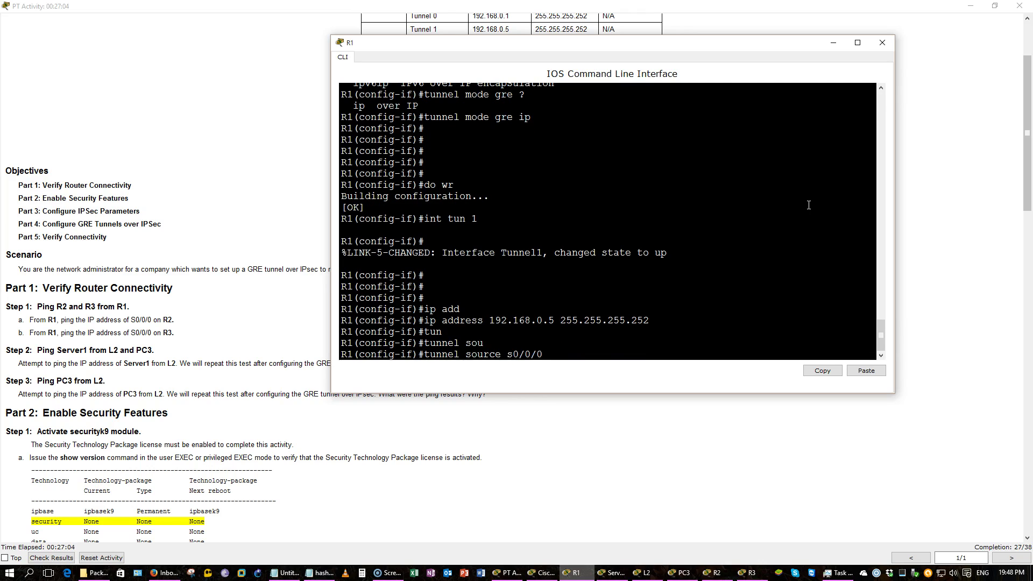
key("Return")
Set R1's tunnel destination to 64.102.46.2, looking it up in the instructions
type("tun")
key("Tab")
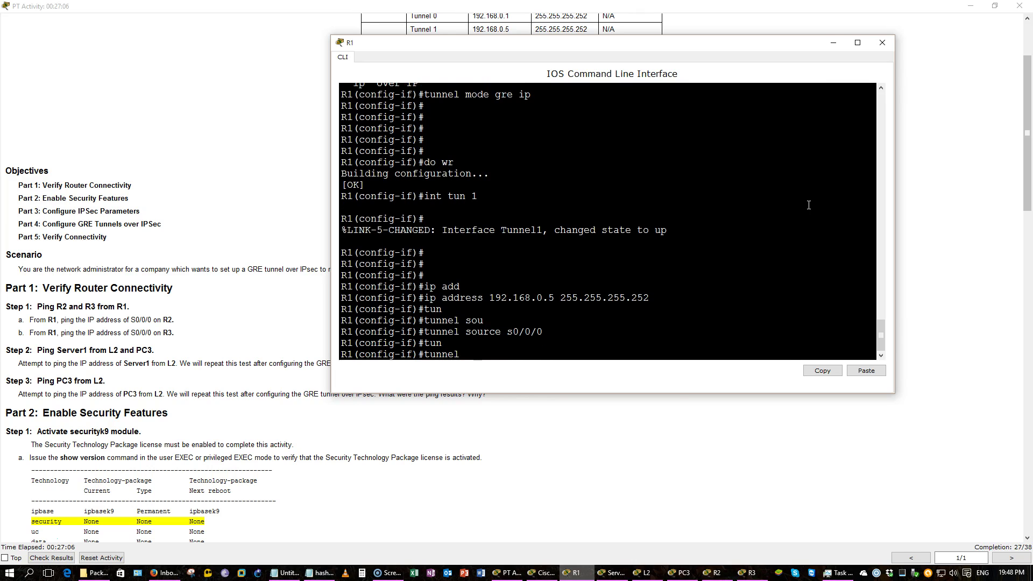
type("de")
key("Tab")
left_click(598, 173)
left_click(240, 183)
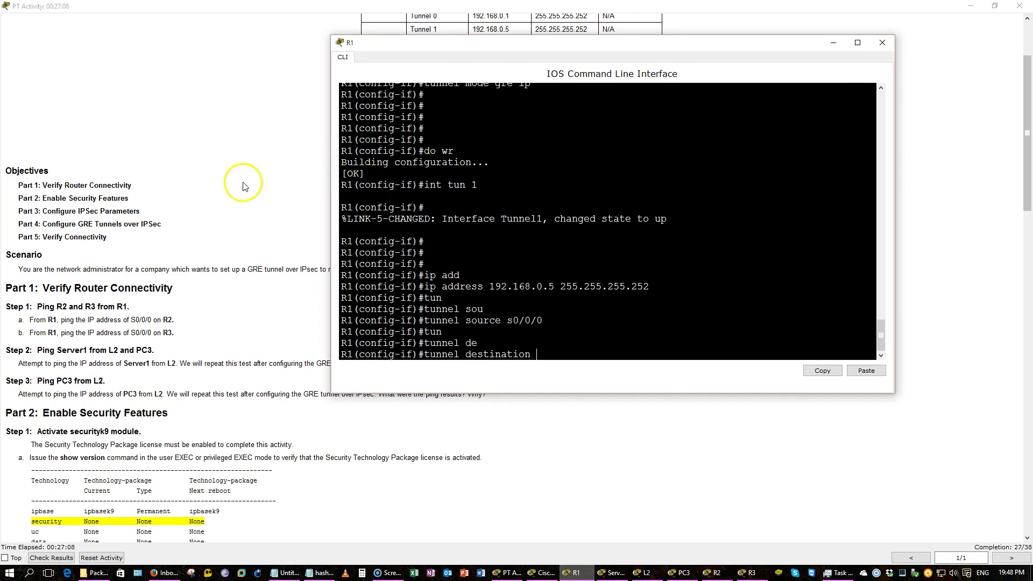
scroll(249, 183, "up", 3)
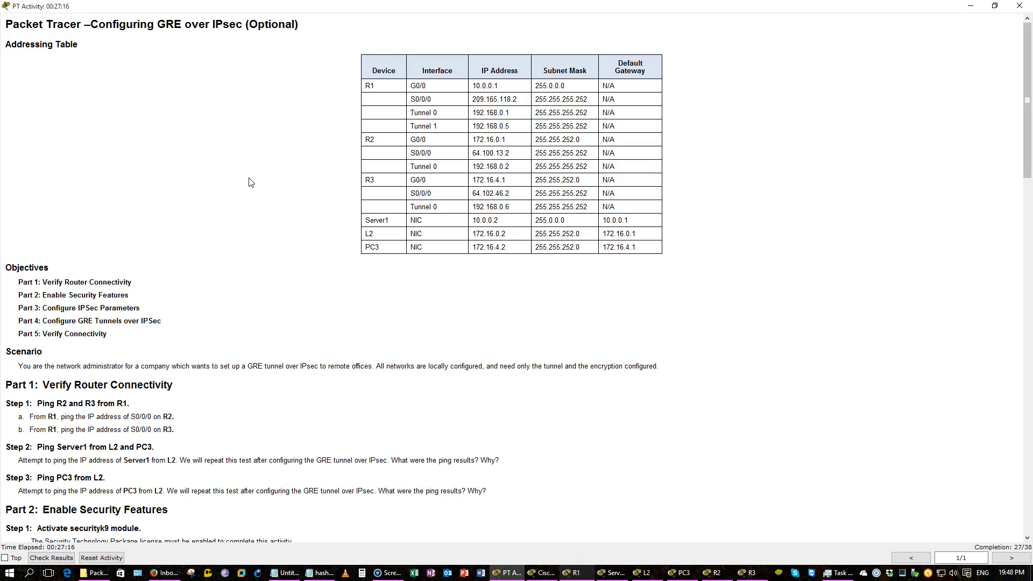
key("alt+Tab")
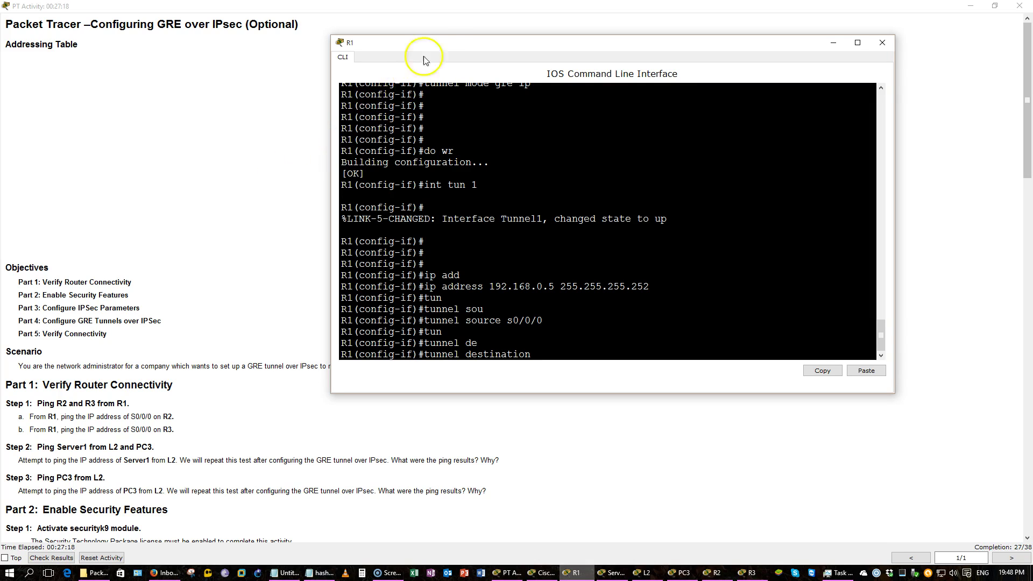
left_click_drag(430, 45, 377, 204)
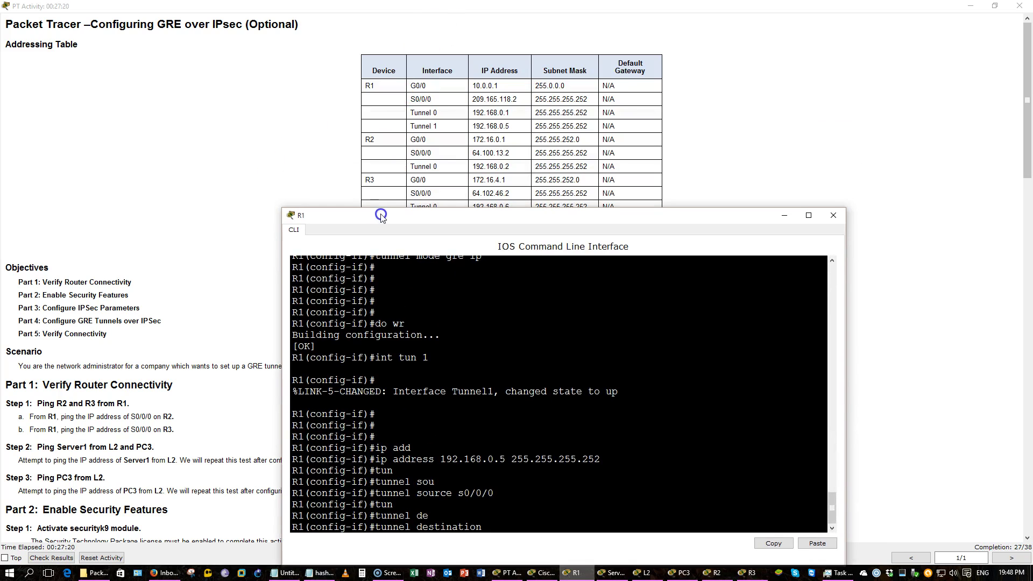
left_click(299, 154)
scroll(299, 154, "down", 3)
key("alt+Tab")
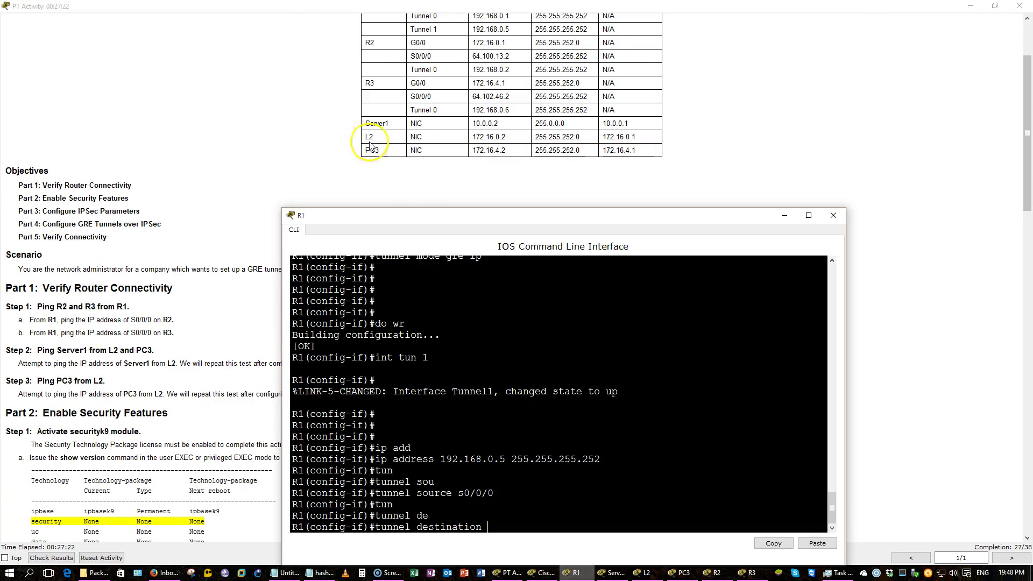
left_click_drag(410, 214, 362, 128)
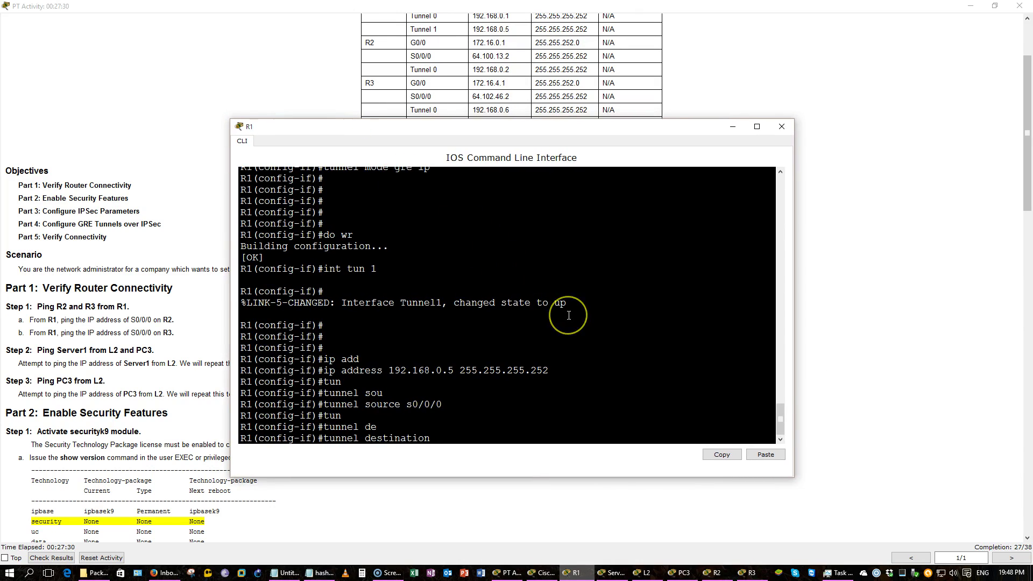
type("64.102.46.2")
key("Return")
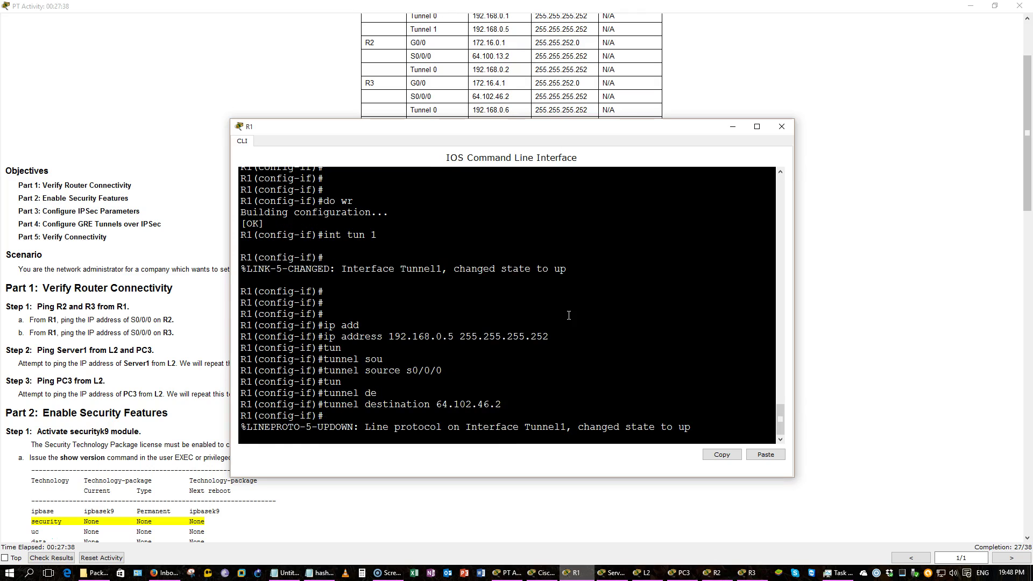
Save R1's configuration with do wr
key("Return")
key("Return")
key("Return")
type("di wr")
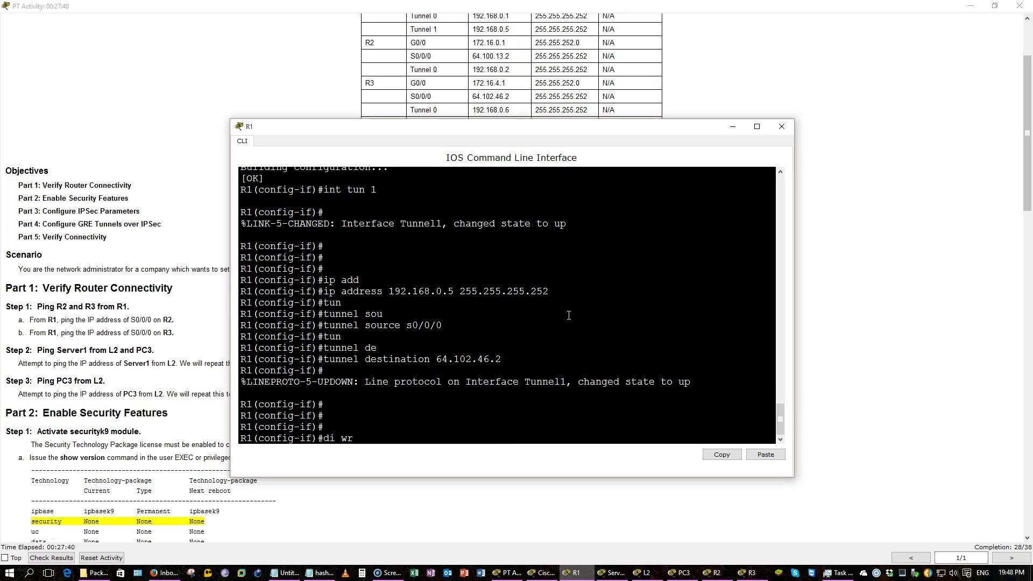
key("BackSpace")
key("BackSpace")
key("BackSpace")
type("o wr")
key("Return")
left_click(561, 313)
left_click(165, 332)
Find the instructions about repeating the tunnel steps on R2 and R3
scroll(164, 332, "down", 20)
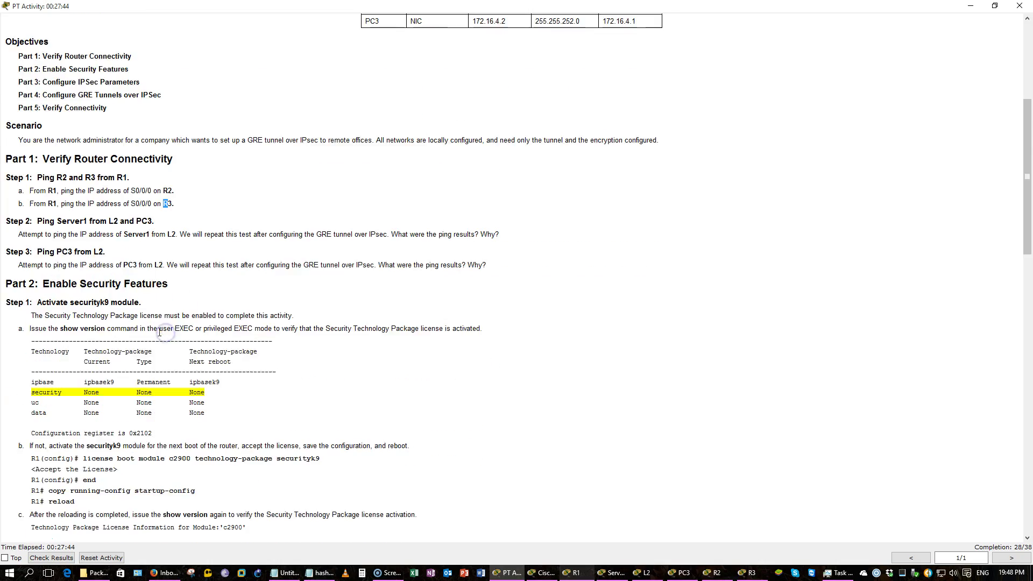
scroll(159, 330, "down", 5)
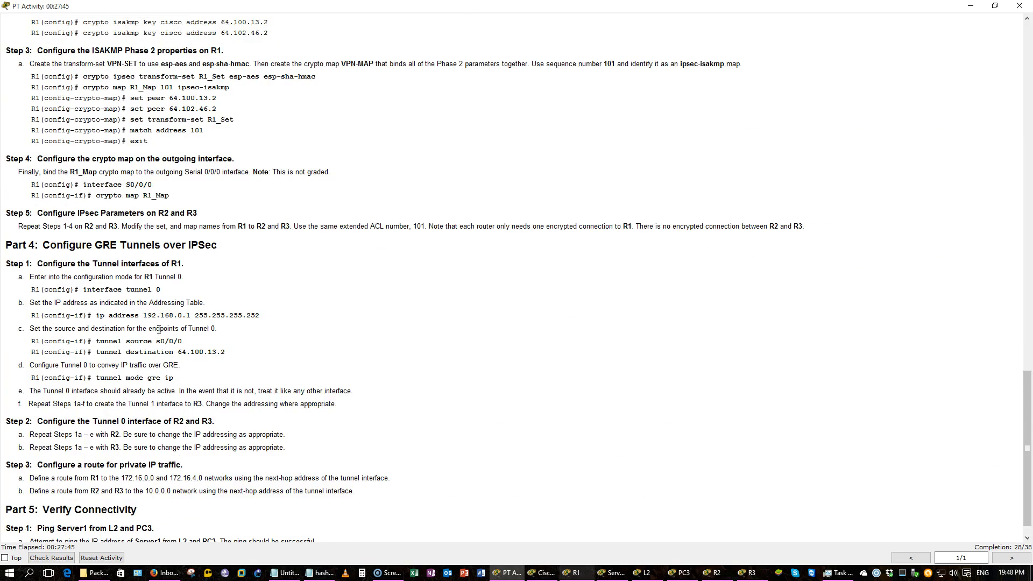
left_click_drag(286, 427, 31, 428)
left_click_drag(285, 414, 38, 414)
left_click(461, 425)
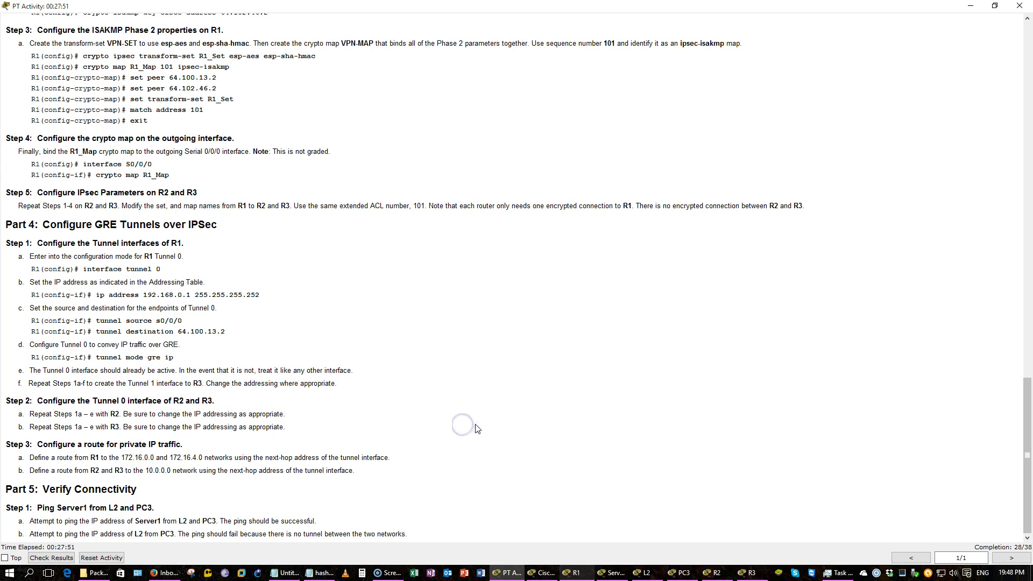
Open R2's command line and enter Tunnel 0 configuration from global config mode
left_click(720, 573)
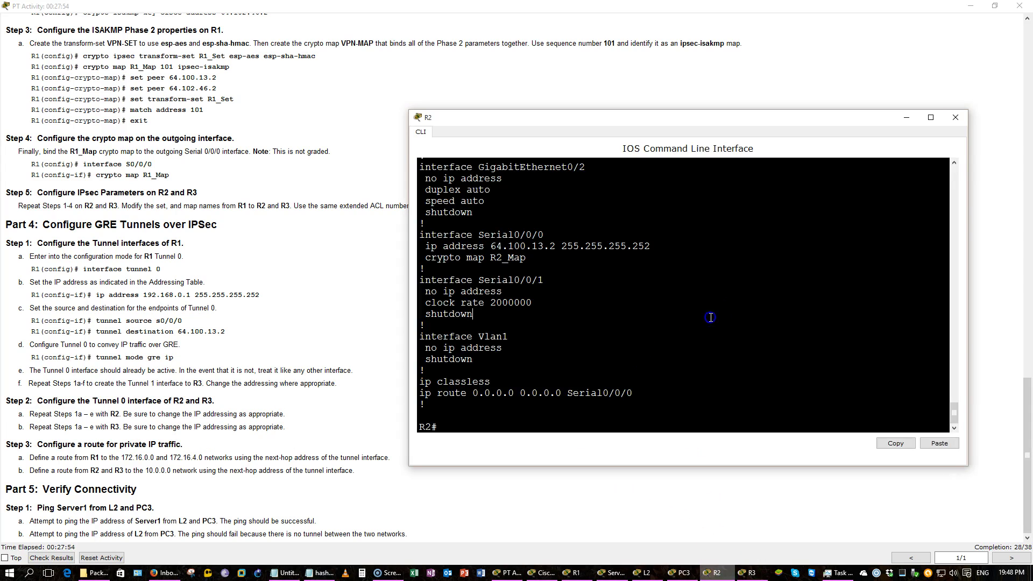
type("conf t")
key("Return")
type("int tun")
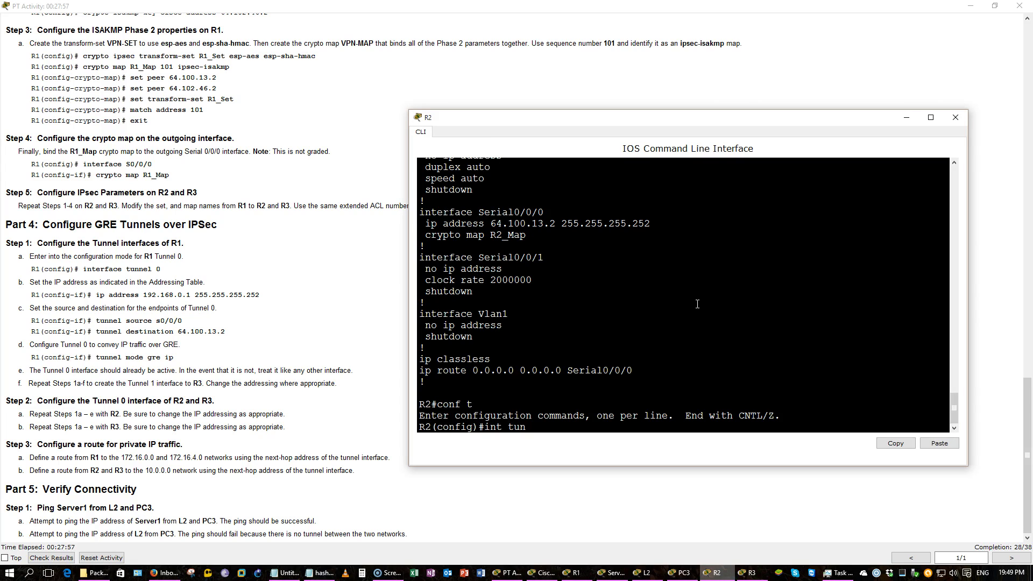
type(" 0")
key("Return")
key("Return")
Assign Tunnel 0 the address 192.168.0.2 255.255.255.252
type("ip add")
left_click(760, 294)
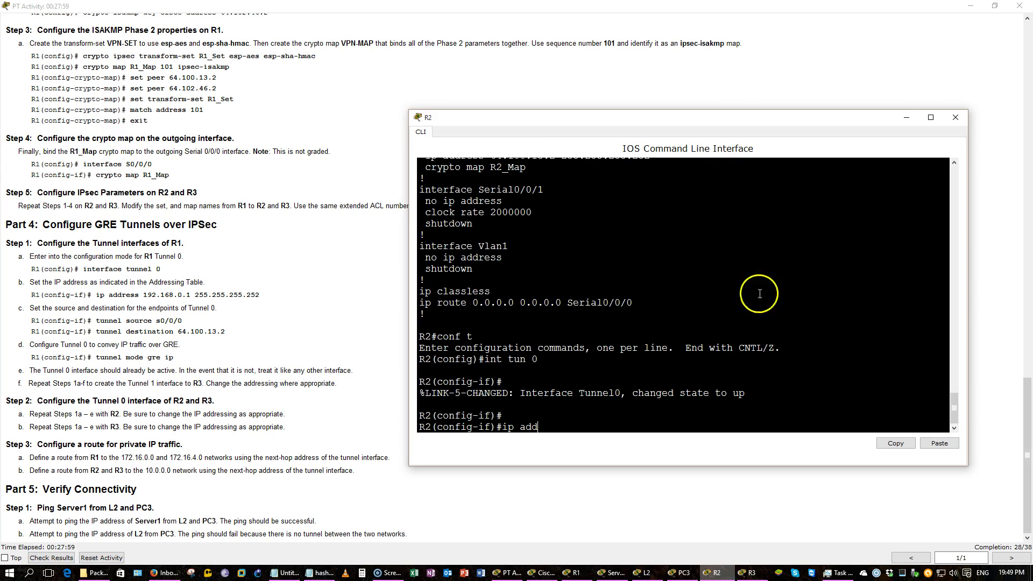
left_click(280, 353)
scroll(286, 293, "up", 20)
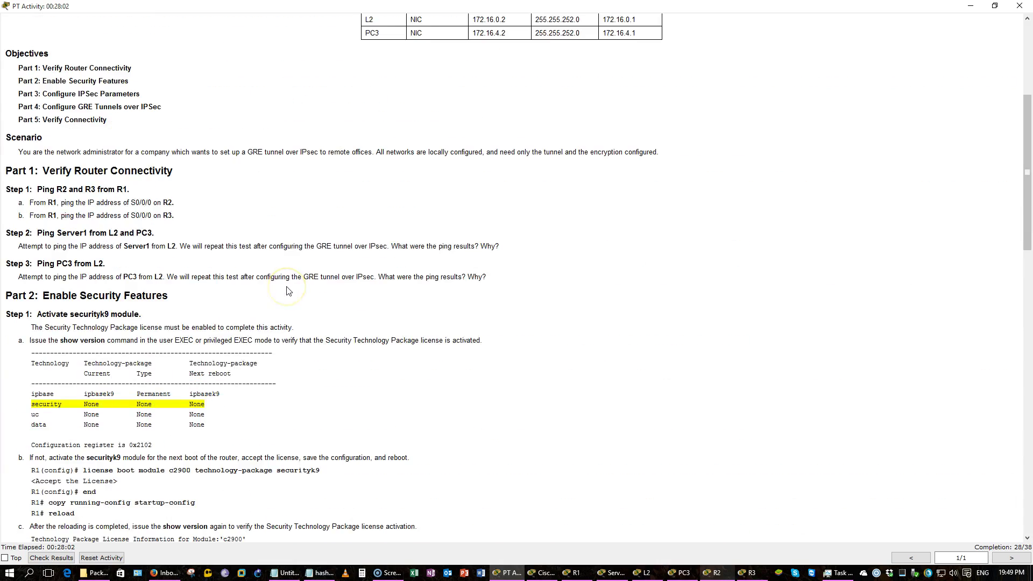
scroll(288, 290, "up", 3)
key("alt+Tab")
left_click(494, 121)
left_click_drag(494, 120, 393, 156)
type("192.168.0.")
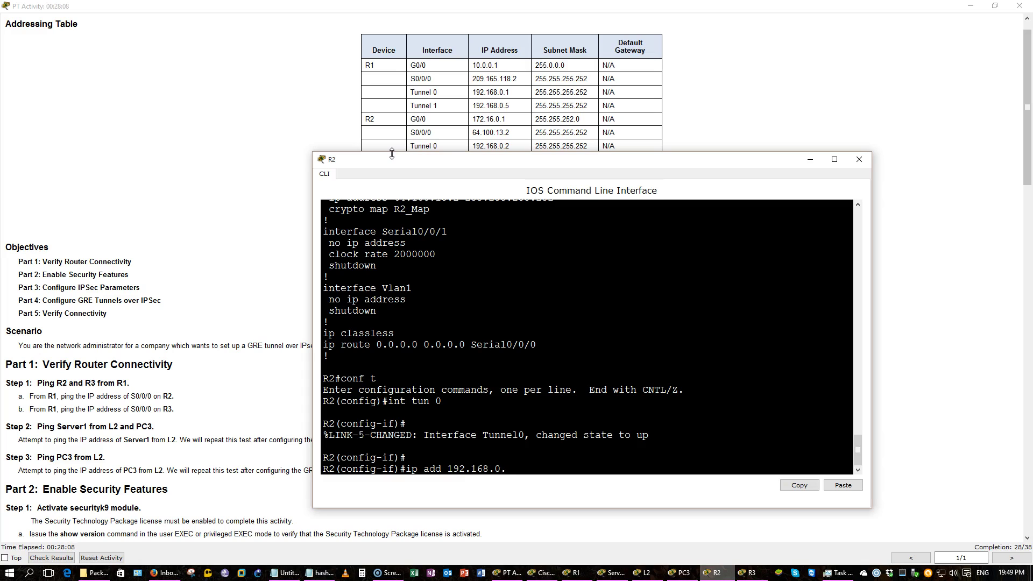
type("2")
key("Return")
key("Up")
type("255.255.255")
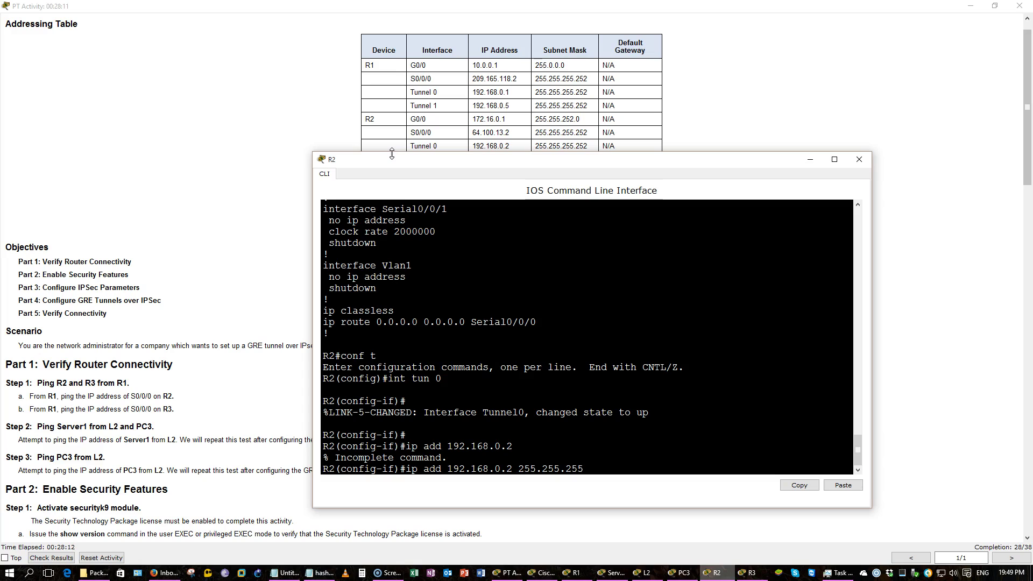
type(".2525")
key("Return")
Set R2's tunnel source to S0/0/0
type("tun")
key("Tab")
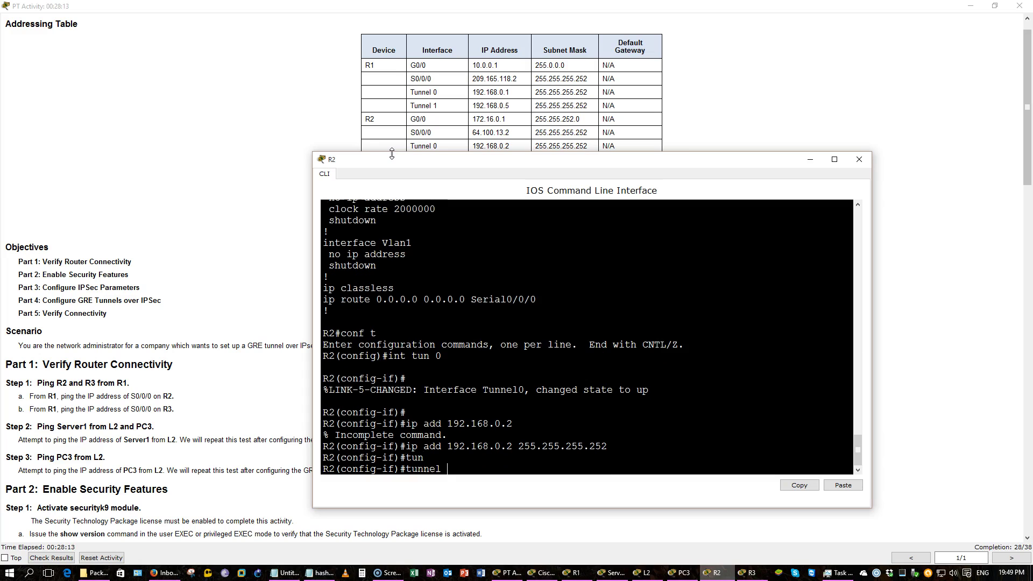
type("s")
key("Tab")
type("s0/0/0")
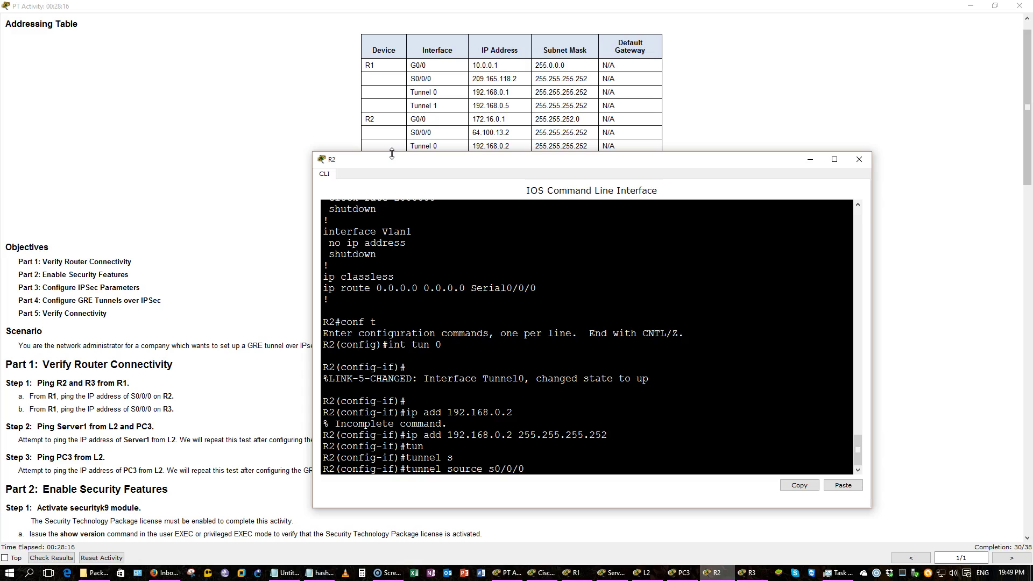
key("Return")
Set R2's tunnel destination to 209.165.118.2 and save the configuration with do wr
type("tu")
key("Tab")
type("de")
key("Tab")
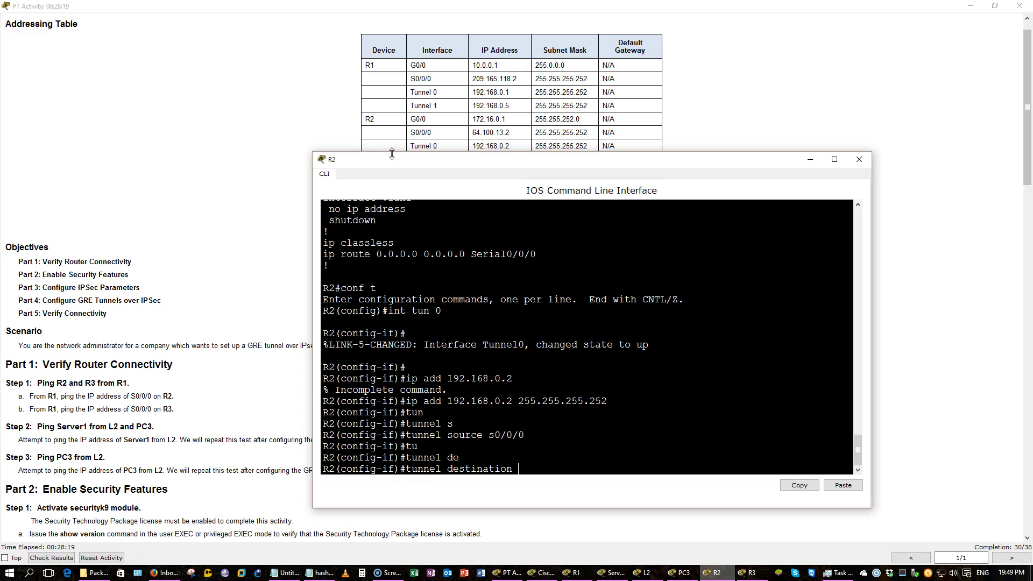
left_click_drag(390, 159, 375, 102)
type("209.165.118.")
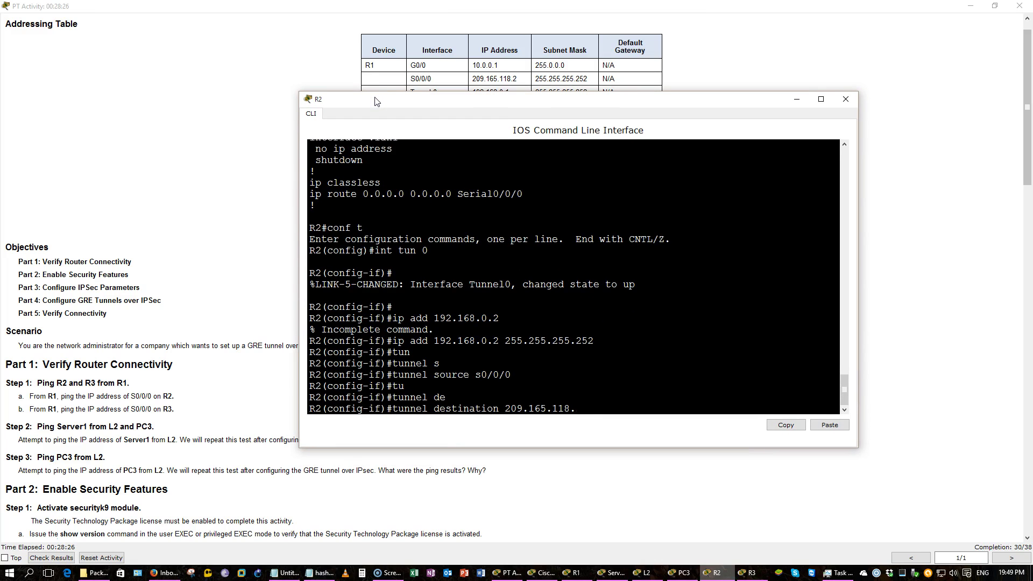
type("2")
key("Return")
type("do wr")
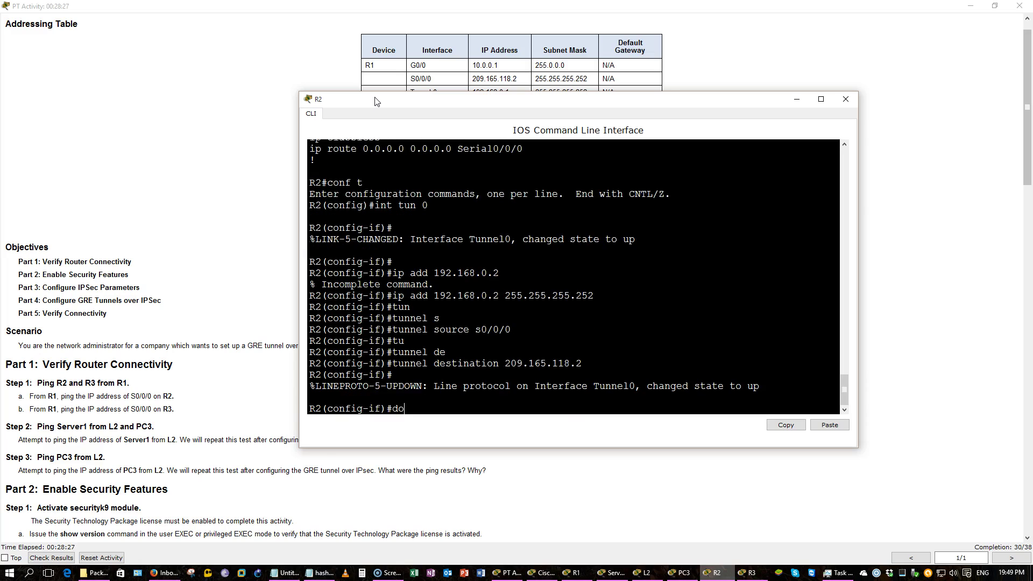
key("Return")
left_click(267, 164)
Exit R1's tunnel interface to global config mode and begin typing ip route
scroll(268, 163, "down", 10)
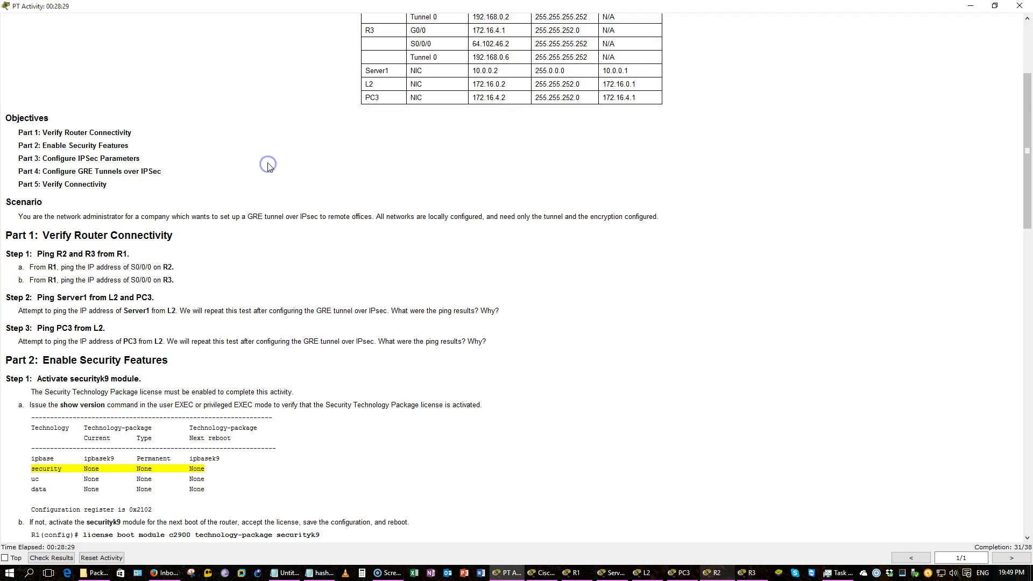
scroll(270, 164, "down", 10)
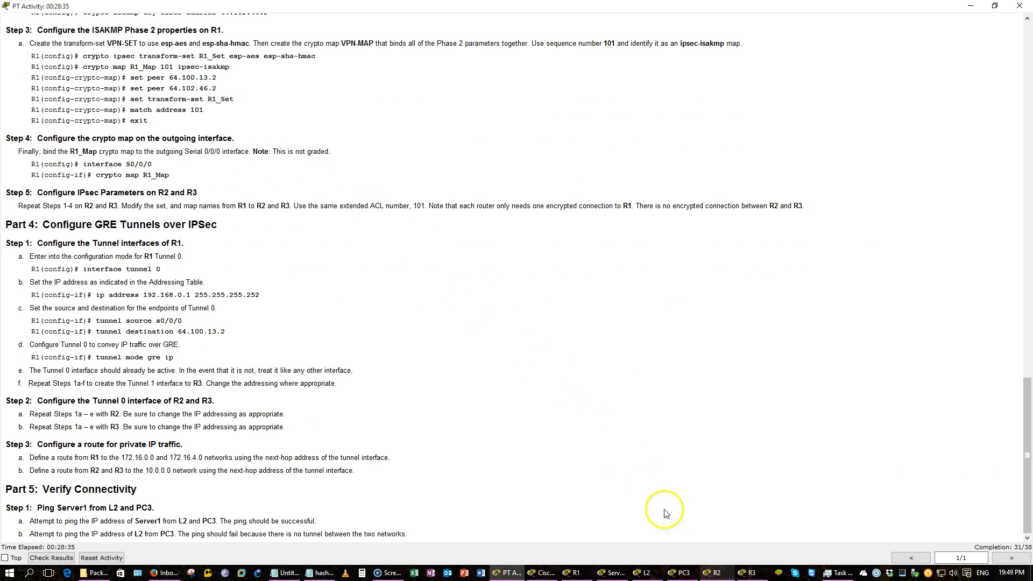
left_click(570, 573)
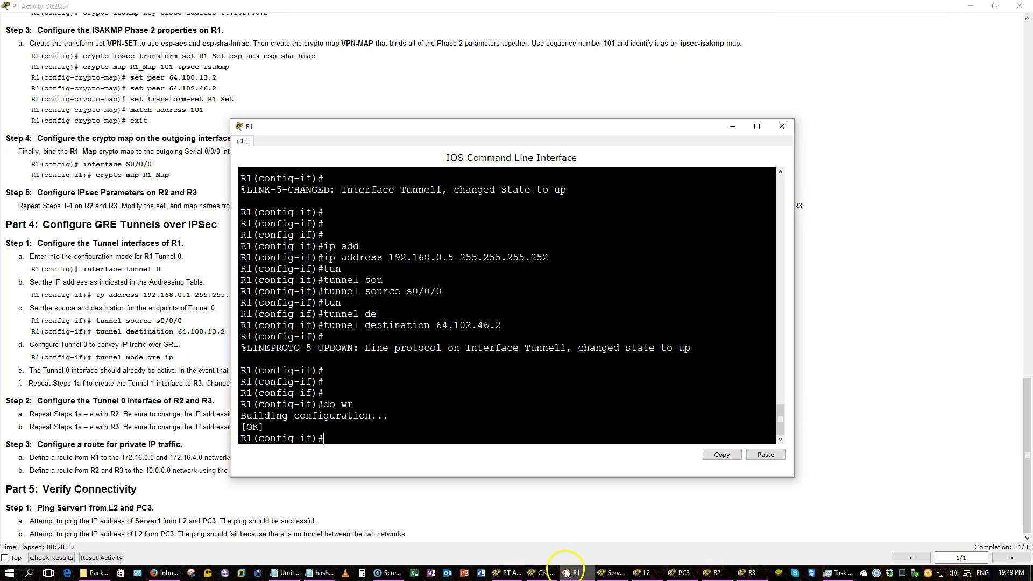
left_click_drag(448, 131, 611, 95)
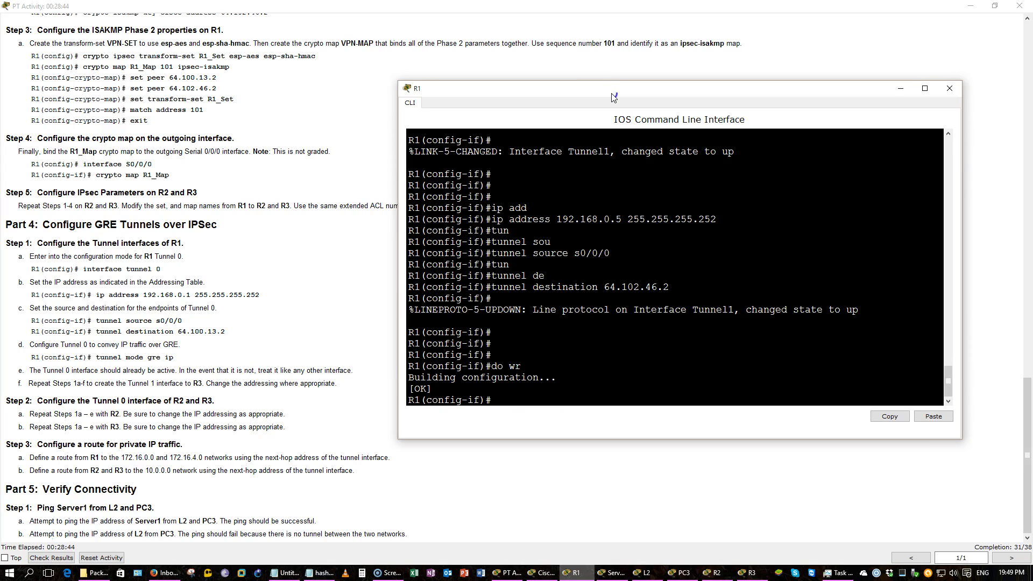
type("exi")
key("Return")
type("ip route")
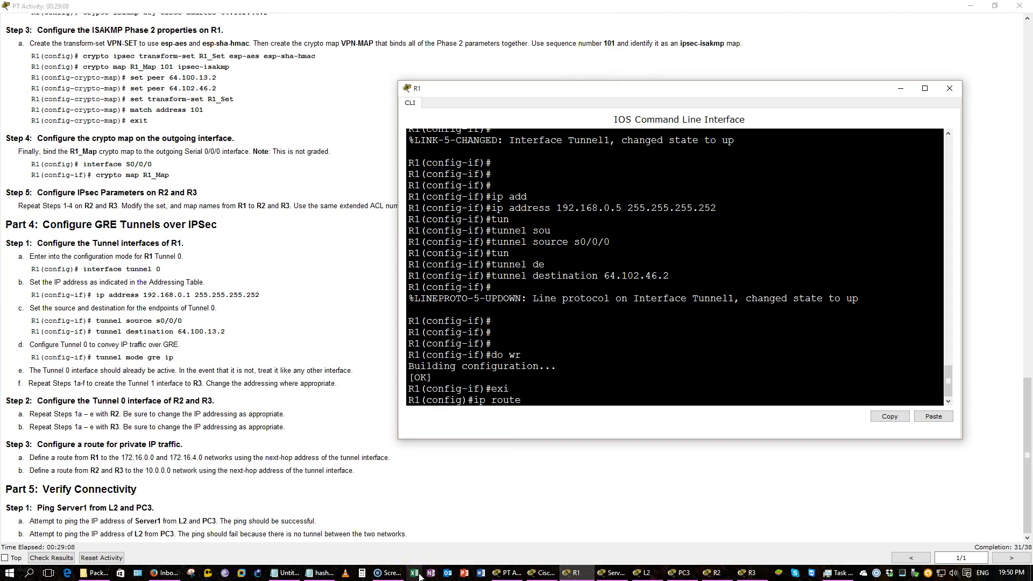
left_click(431, 491)
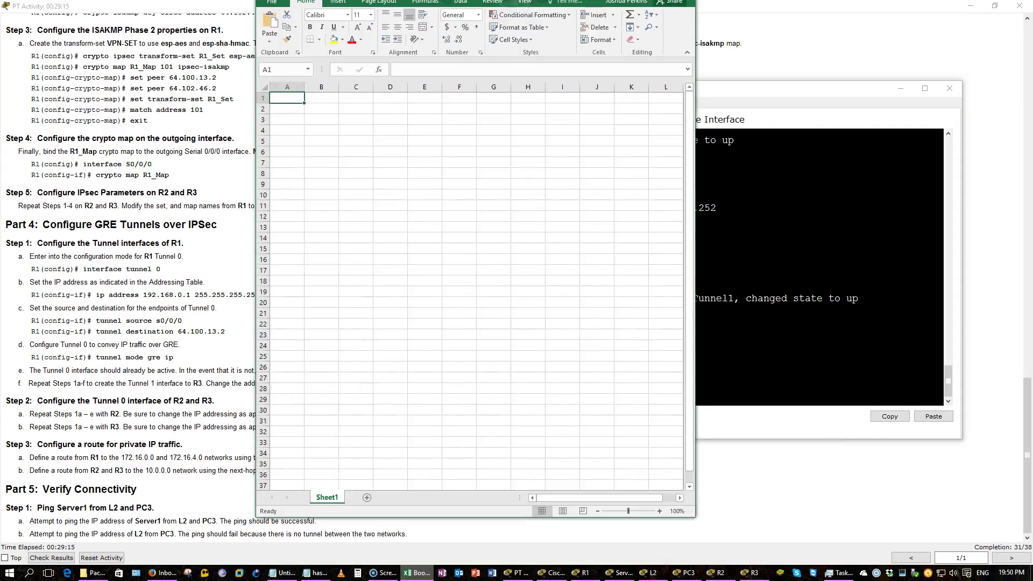
Enter the place values 128, 64, 32, 16, 8, 4, 2, 1 across A1:H1
type("128")
key("Tab")
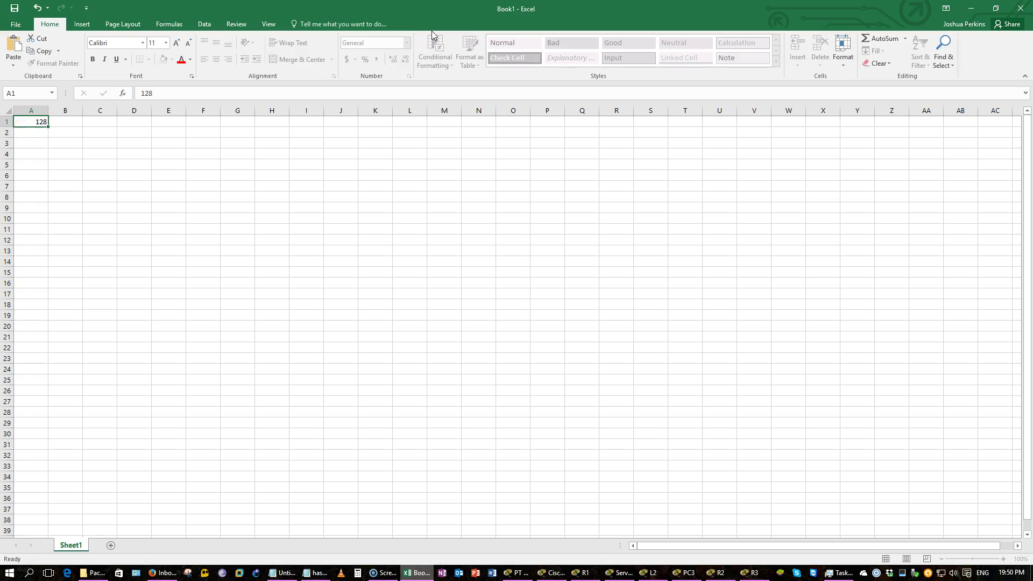
type("64")
key("Tab")
type("32\t16\t8\t4\t2\t1")
key("Tab")
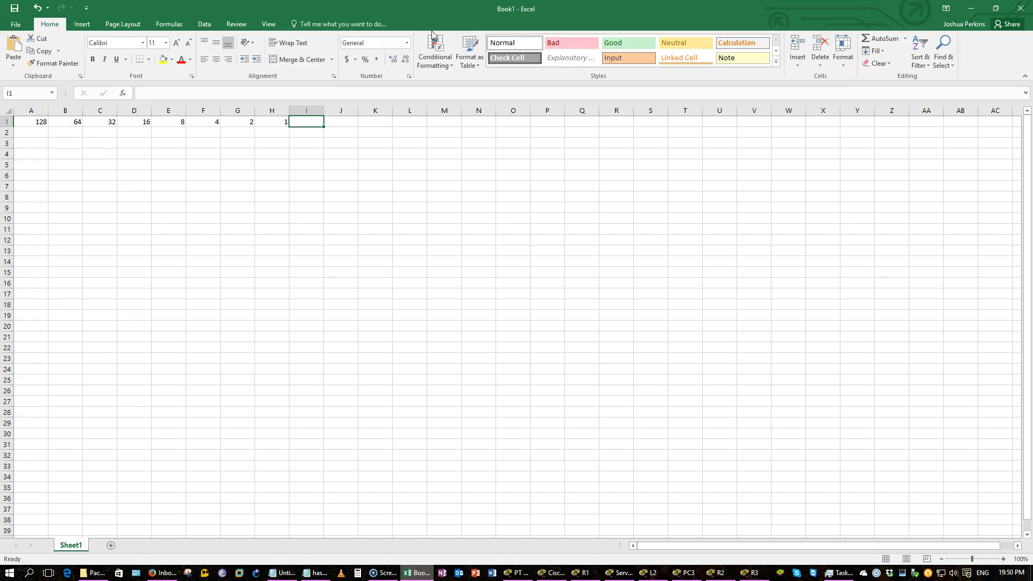
Set the whole sheet to Times New Roman size 25 and bold A1:H1
key("ctrl+a")
left_click(120, 43)
type("Times New Roman")
key("Return")
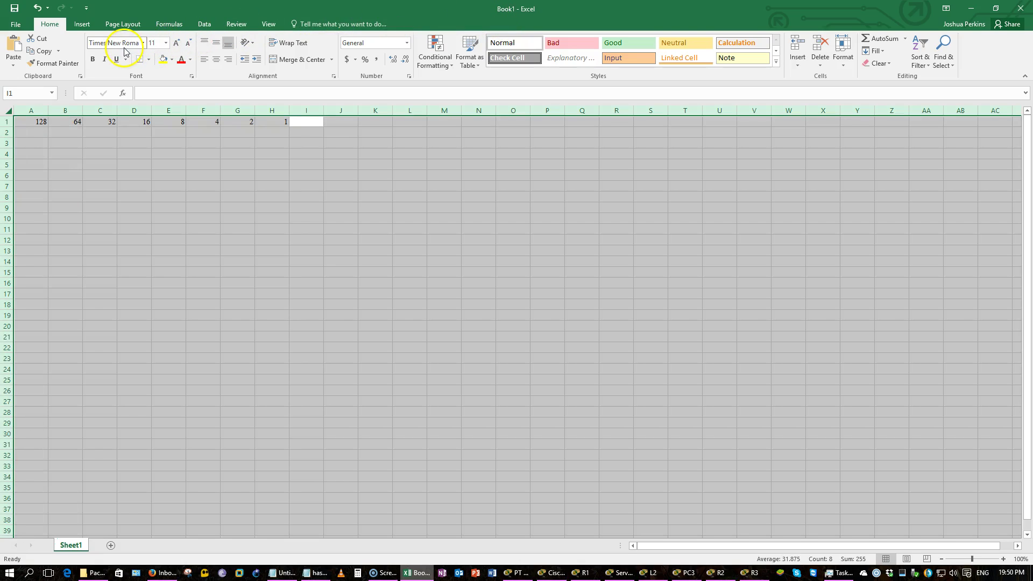
left_click(155, 44)
type("2")
key("Return")
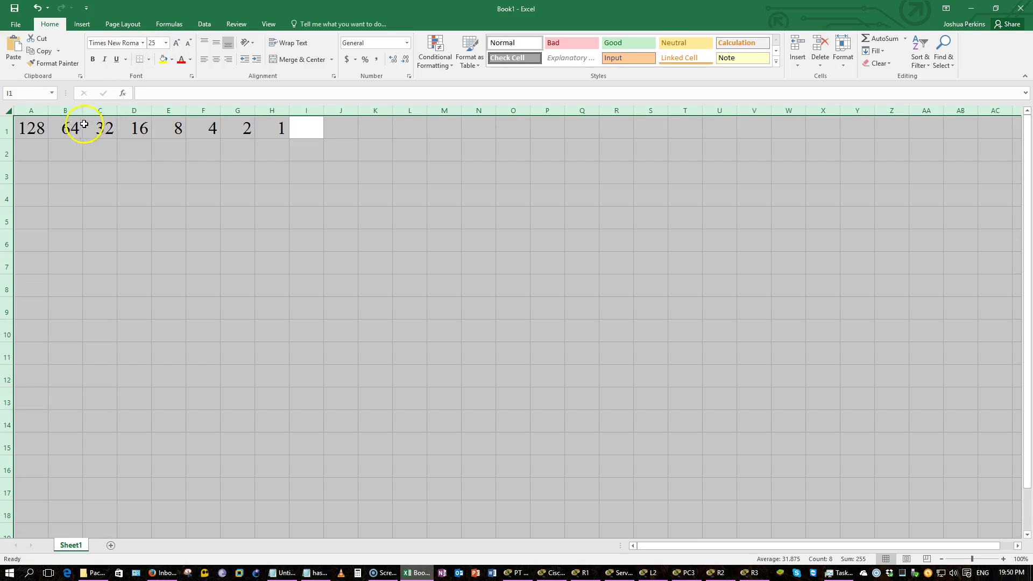
left_click(46, 125)
key("ctrl+shift+Right")
key("ctrl+b")
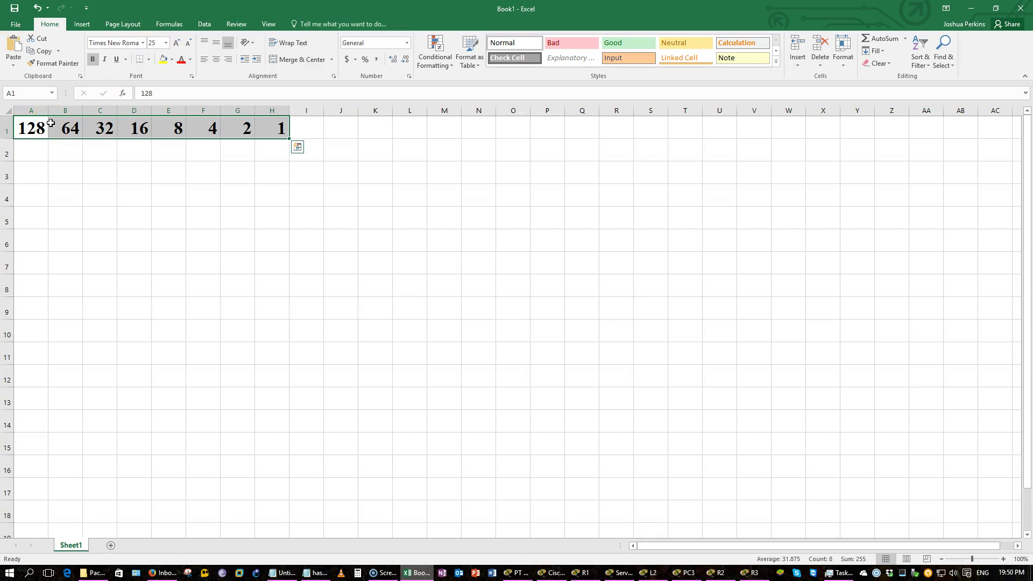
Apply All Borders to the A1:H4 range
left_click(51, 122)
key("ctrl+space")
left_click(51, 123)
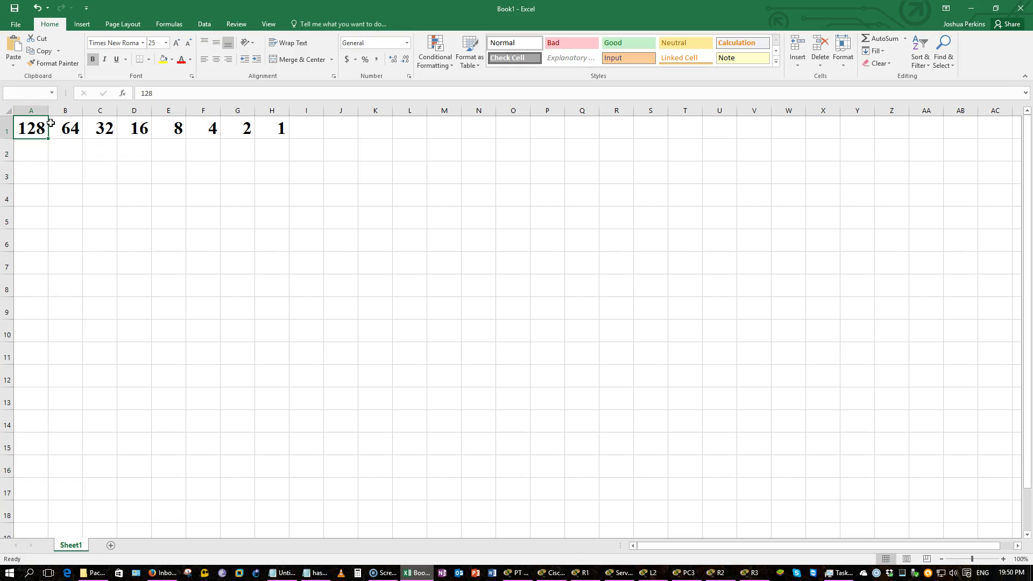
key("Down")
key("Up")
key("shift+Down")
key("shift+Down")
key("shift+Down")
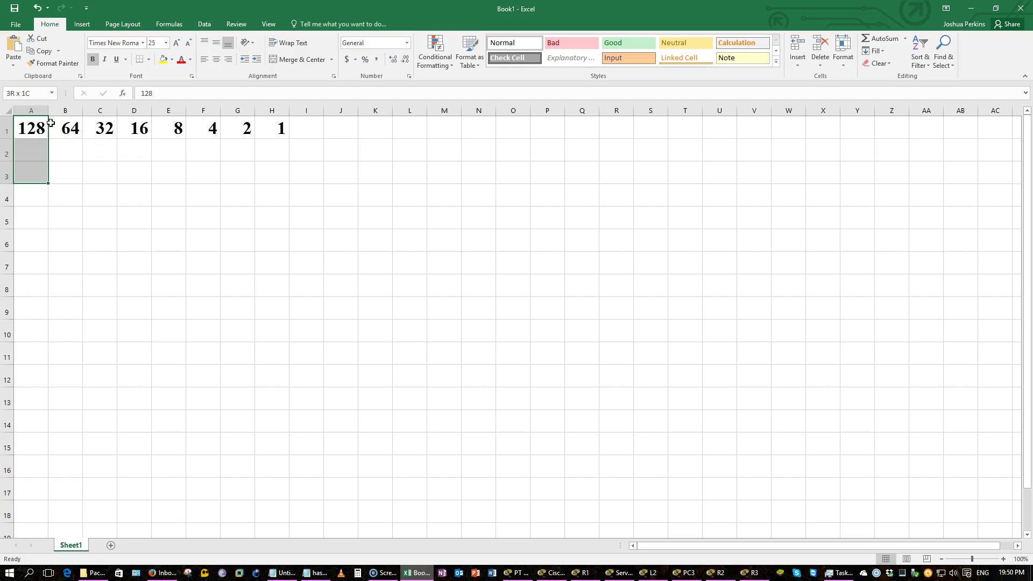
key("ctrl+shift+Right")
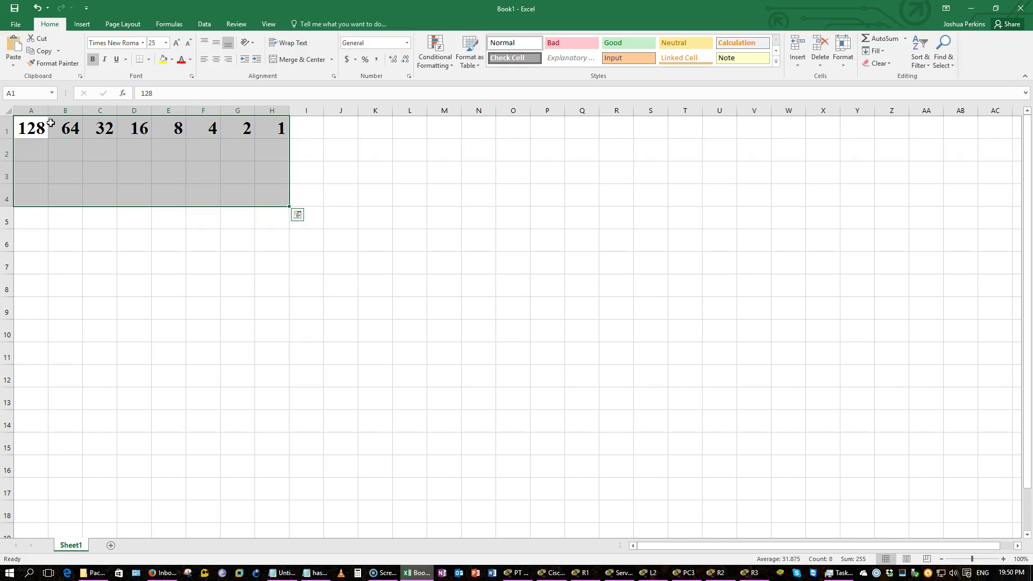
left_click(149, 60)
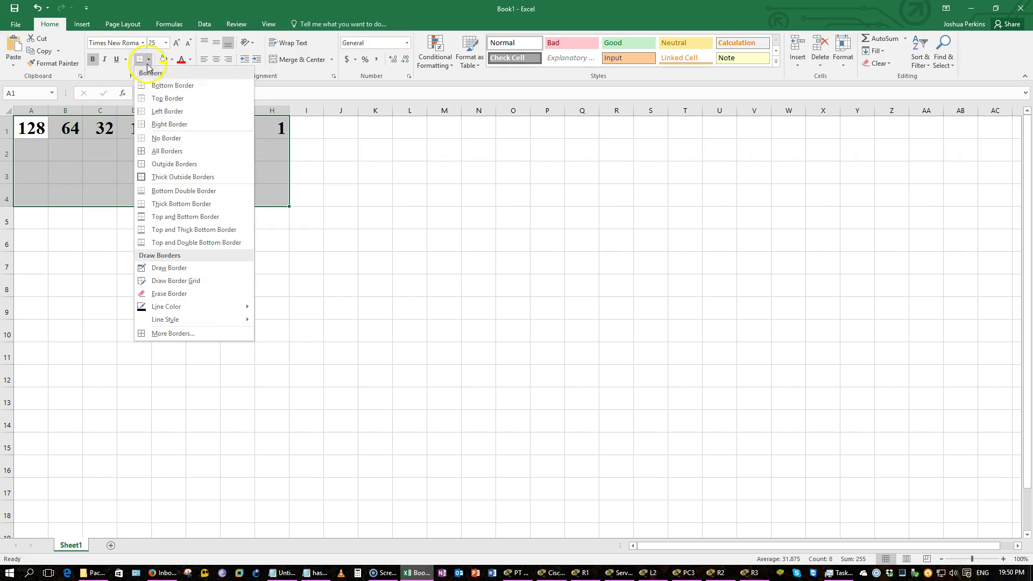
left_click(164, 151)
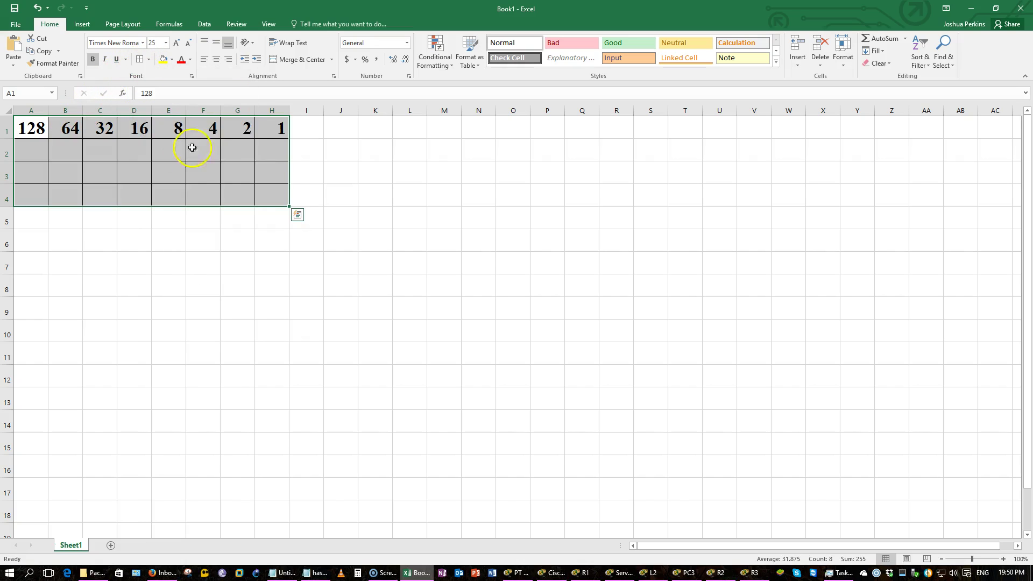
left_click(300, 153)
Switch back to the Packet Tracer activity instructions
left_click(557, 572)
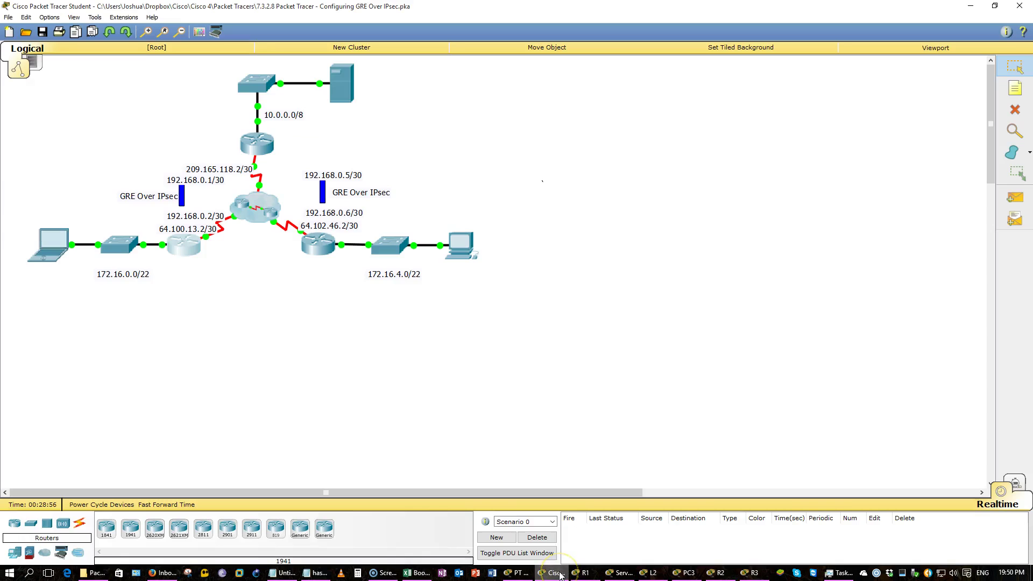
left_click(559, 573)
left_click(531, 576)
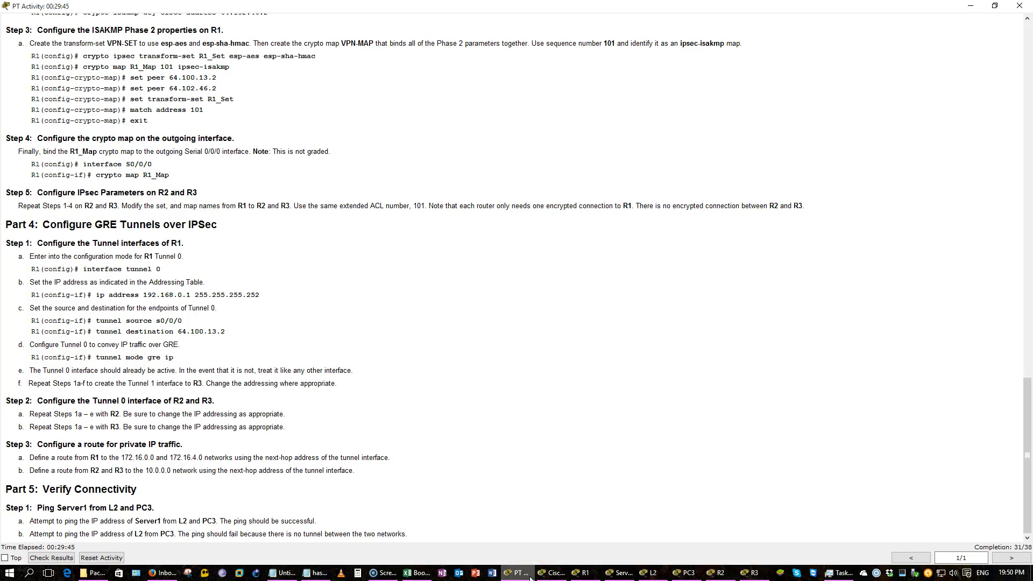
left_click(554, 446)
Enter 0 and 4 in I2:I3 with their binary bits across rows 2 and 3
left_click(972, 6)
type("0")
key("Return")
type("4")
key("Up")
key("Left")
key("Left")
key("Left")
key("Left")
key("Left")
key("Left")
key("Left")
key("Left")
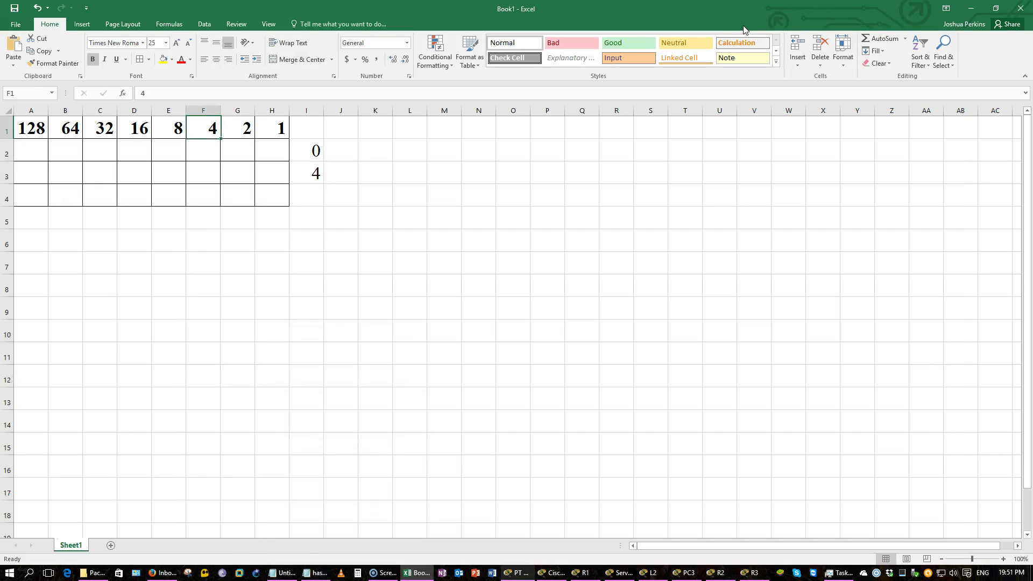
type("0\t0\t0\t0\t0\t0\t0\t0")
key("Return")
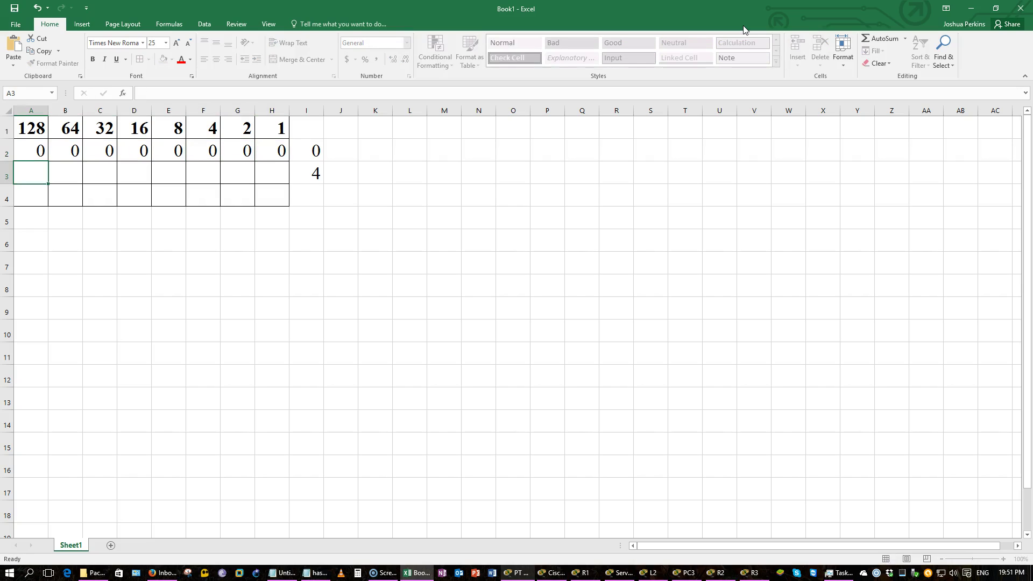
type("0\t0\t0\t0\t0\t")
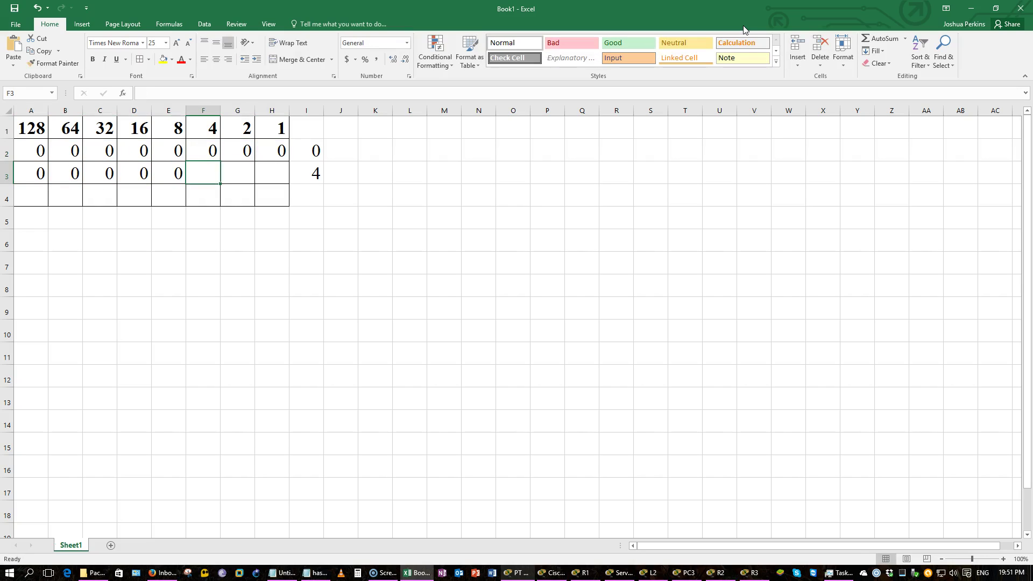
type("1\t0\t0")
key("shift+Tab")
type("0")
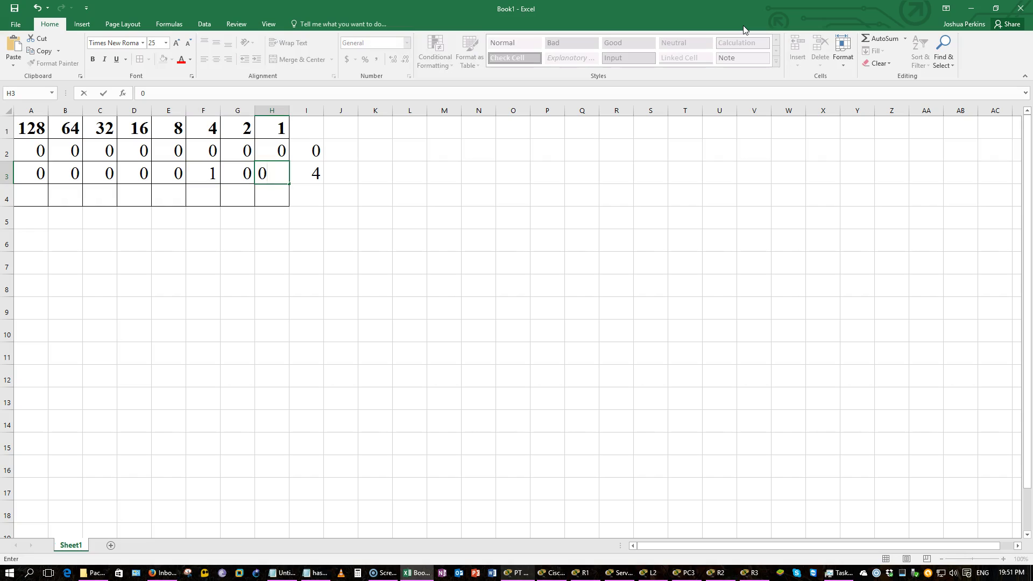
key("Return")
key("Left")
key("Left")
key("Left")
key("Left")
key("Left")
key("Left")
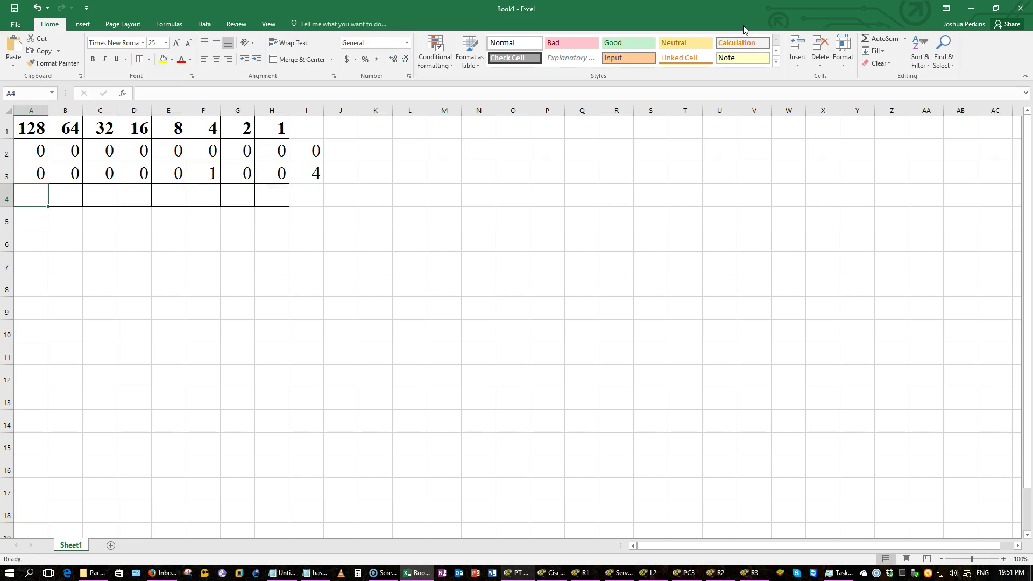
Fill A4:H4 with the prefix lengths 17 through 24
key("alt+Tab")
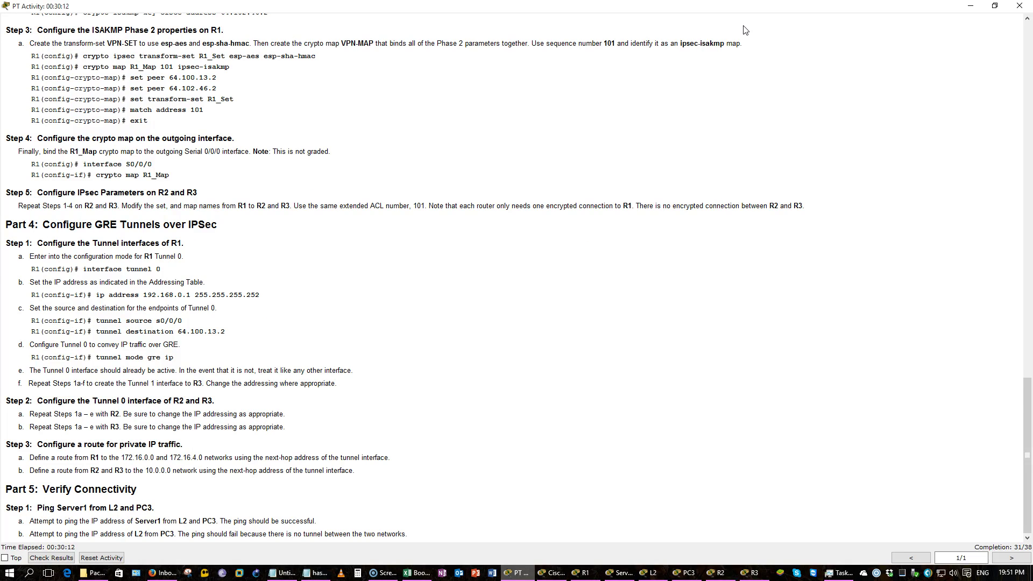
key("alt+Tab")
type("17")
key("Tab")
type("18")
key("Tab")
type("19")
key("Tab")
type("20")
key("Tab")
type("21")
key("Tab")
type("22")
key("Tab")
type("23")
key("Tab")
type("24")
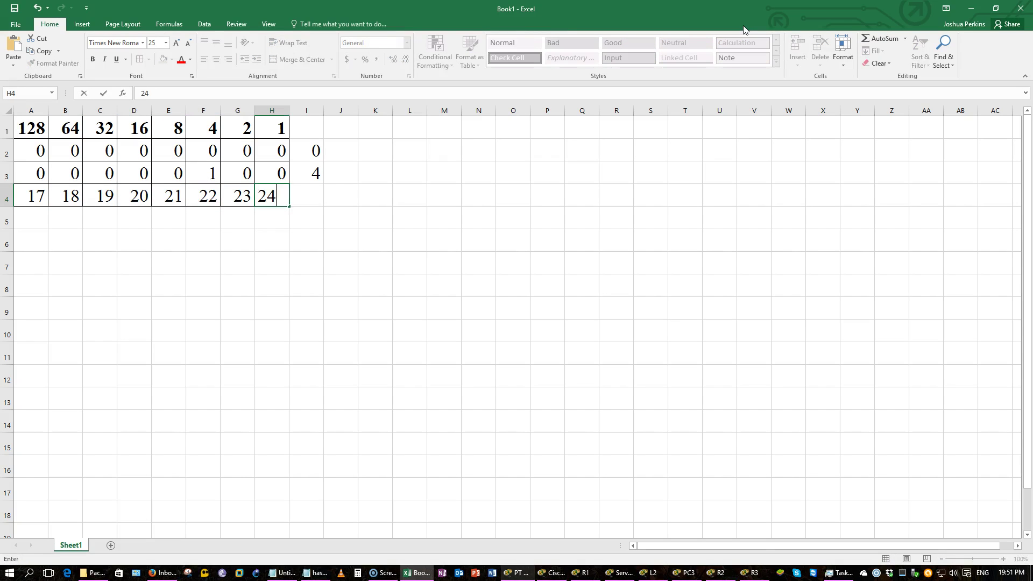
key("Up")
Highlight cells E2:E4 with yellow fill
key("Left")
key("Left")
key("Left")
key("Up")
key("shift+Down")
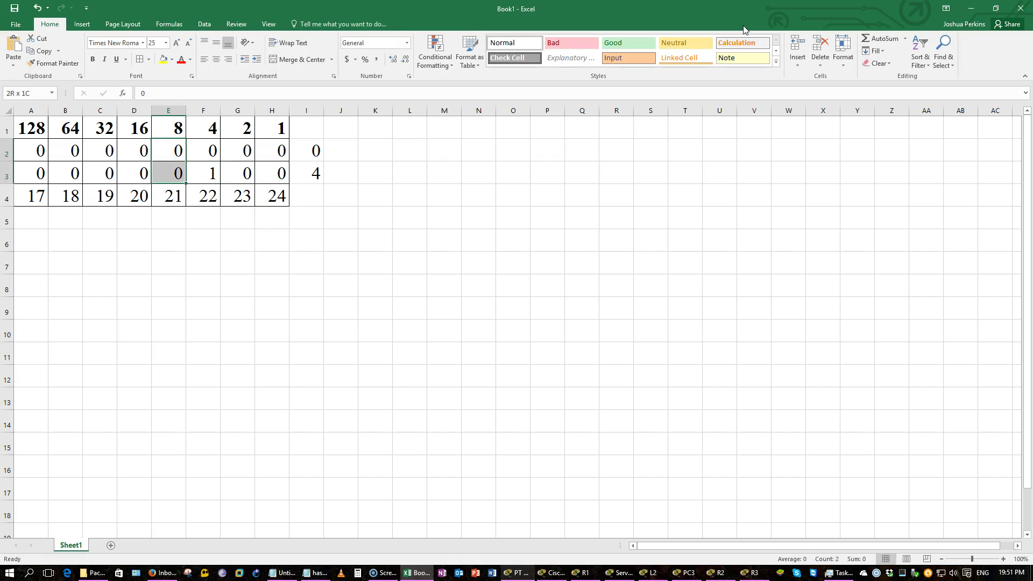
key("shift+Down")
left_click(164, 60)
Note the summary network 172.16.0.0/21 in cell J5
left_click(346, 218)
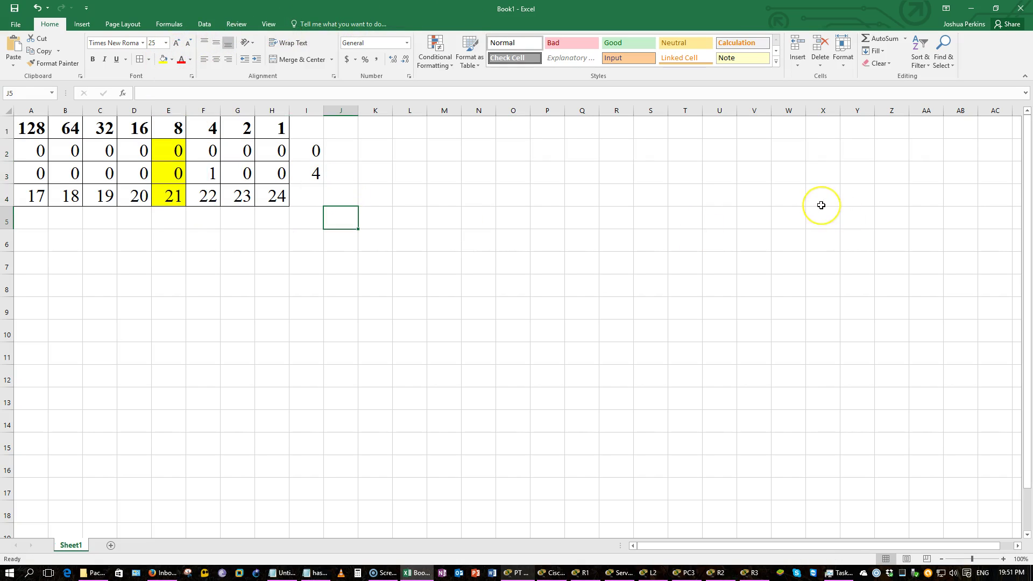
type("172.1")
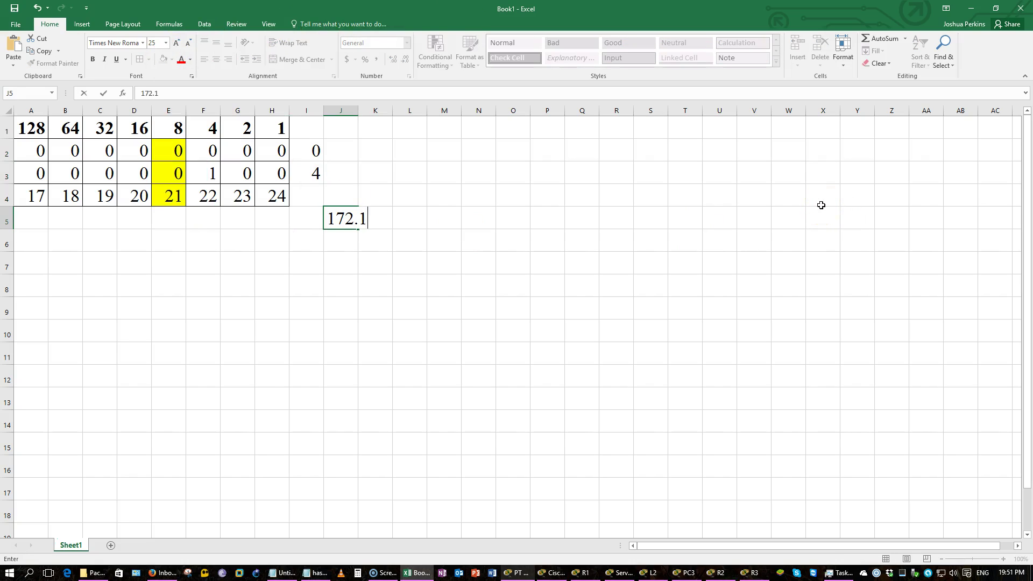
type("6.0.0/21")
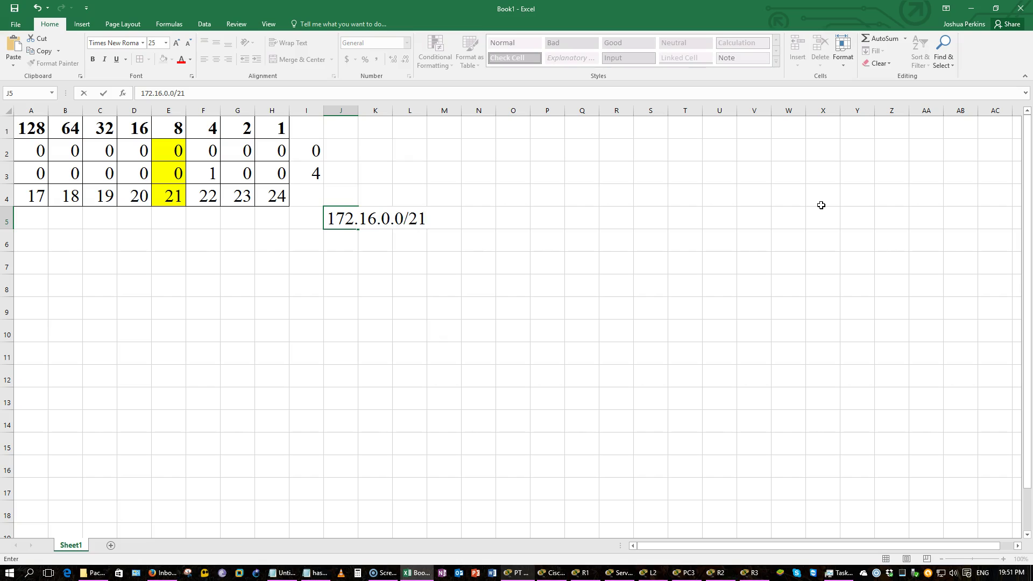
left_click(790, 215)
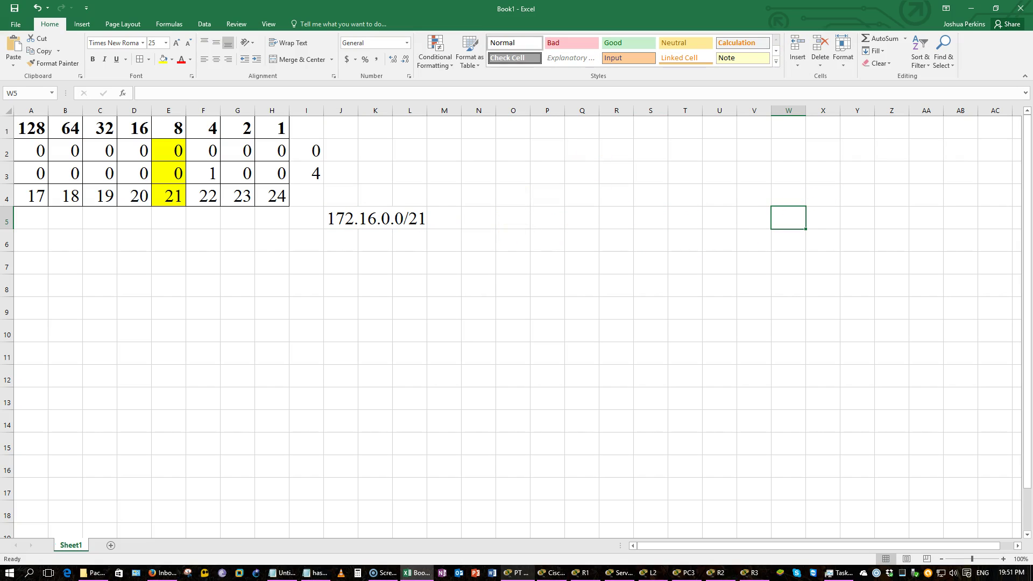
Start R1's static route to 172.16.0.0, checking the subnet worksheet for the mask
left_click(971, 8)
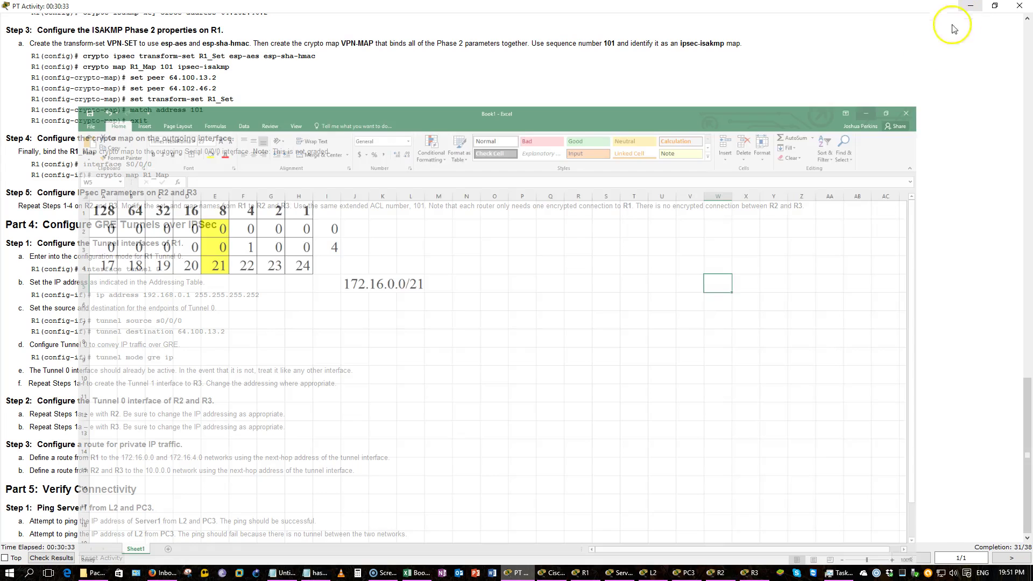
left_click(582, 572)
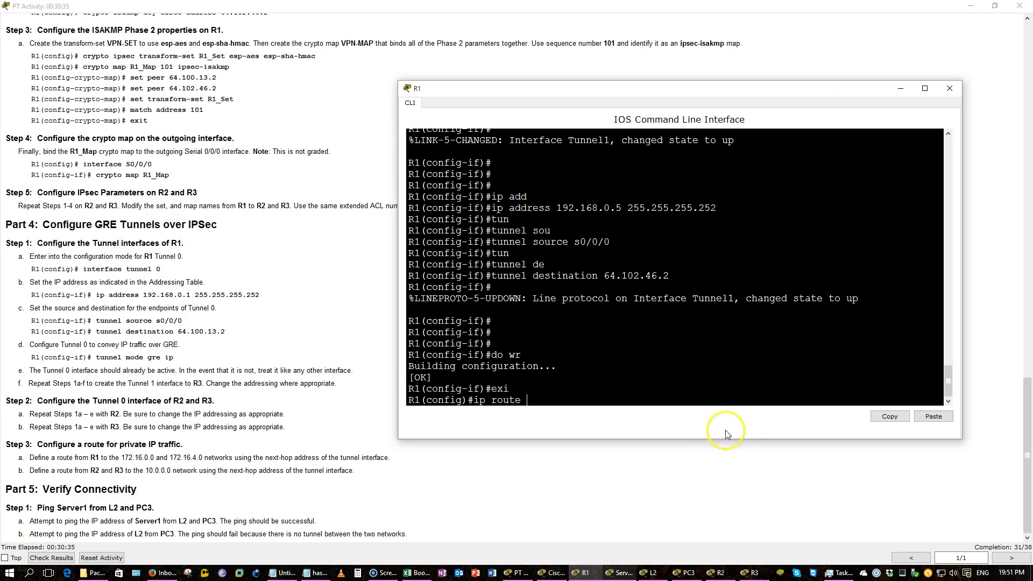
type("172")
type(".16.0.0")
type(" ?")
type("255.255.")
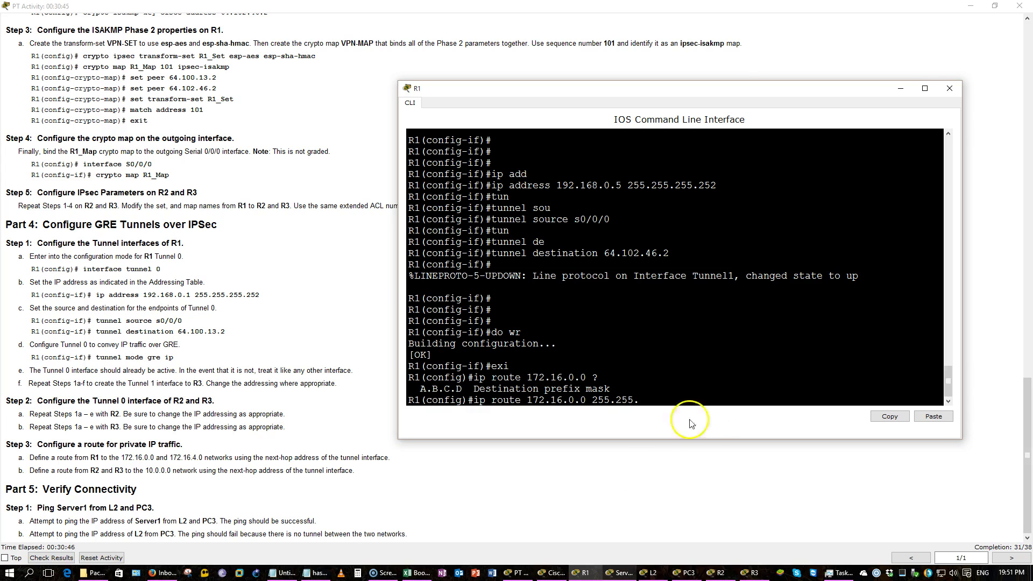
left_click(420, 573)
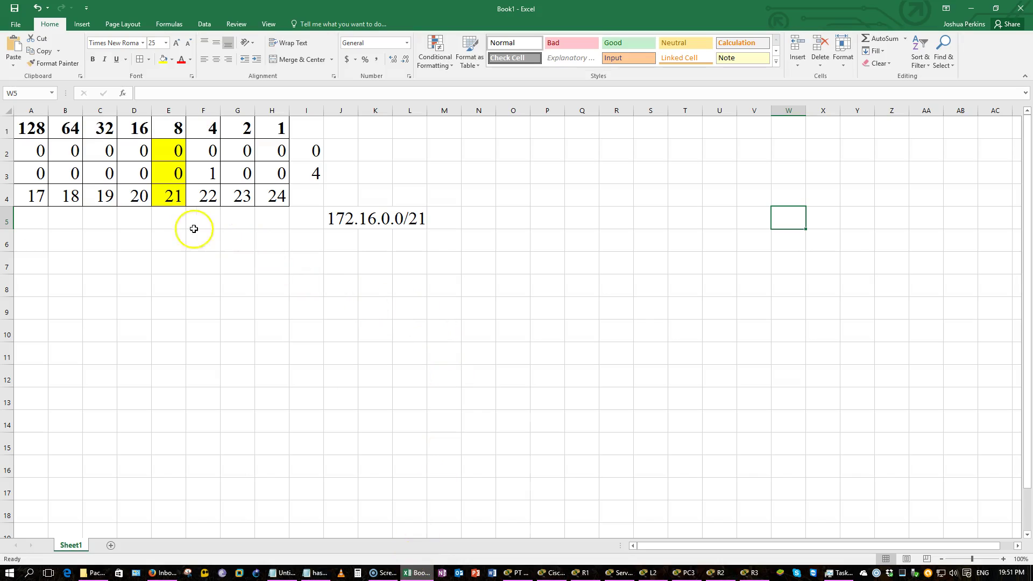
left_click(973, 11)
type("2.16.0.0 255.255.2")
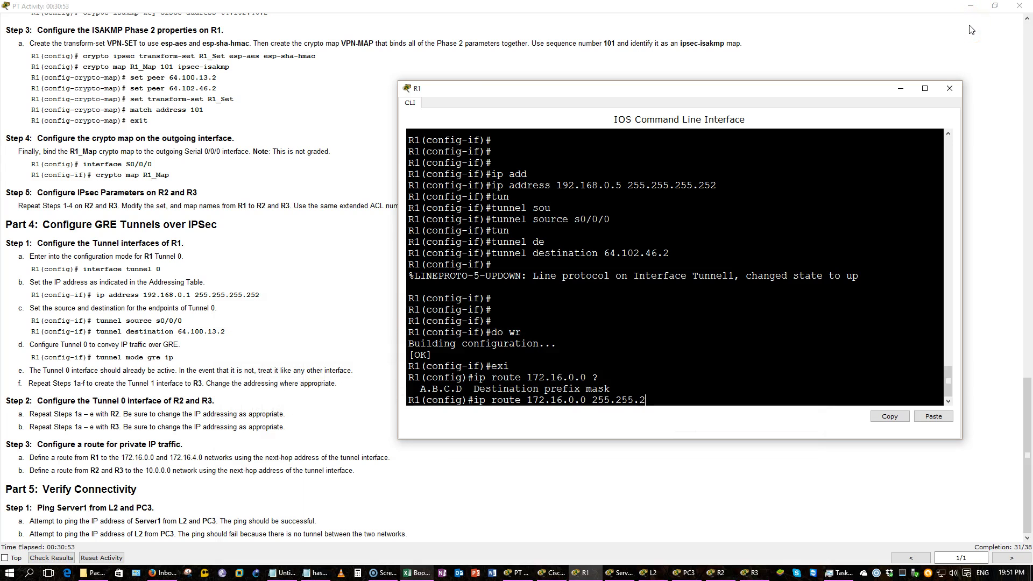
type("48.0")
key("BackSpace")
key("BackSpace")
key("BackSpace")
key("BackSpace")
key("BackSpace")
key("BackSpace")
key("BackSpace")
key("BackSpace")
key("BackSpace")
key("BackSpace")
key("BackSpace")
key("BackSpace")
key("BackSpace")
key("BackSpace")
key("BackSpace")
type(".0")
key("BackSpace")
key("BackSpace")
key("BackSpace")
Complete the route with mask 255.255.252.0 and R2's tunnel next hop 192.168.0.2
left_click(99, 405)
scroll(98, 405, "up", 20)
scroll(99, 404, "up", 3)
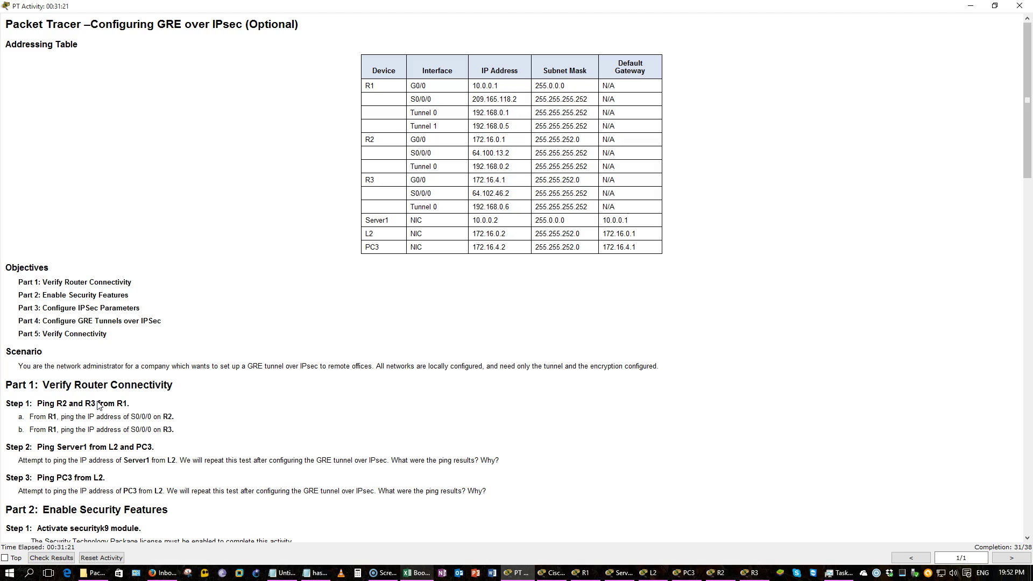
key("alt+Tab")
type("55.255")
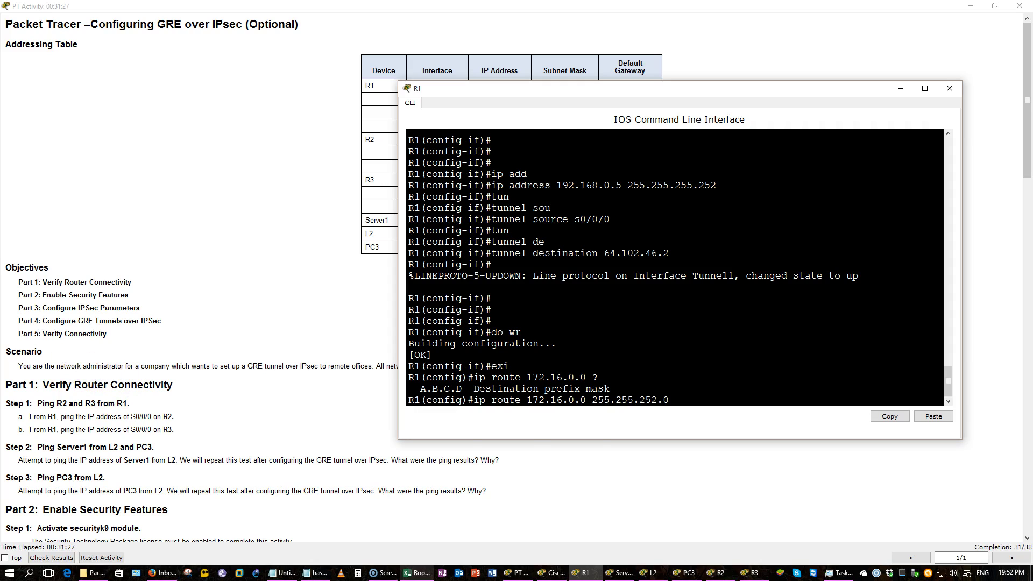
left_click(182, 273)
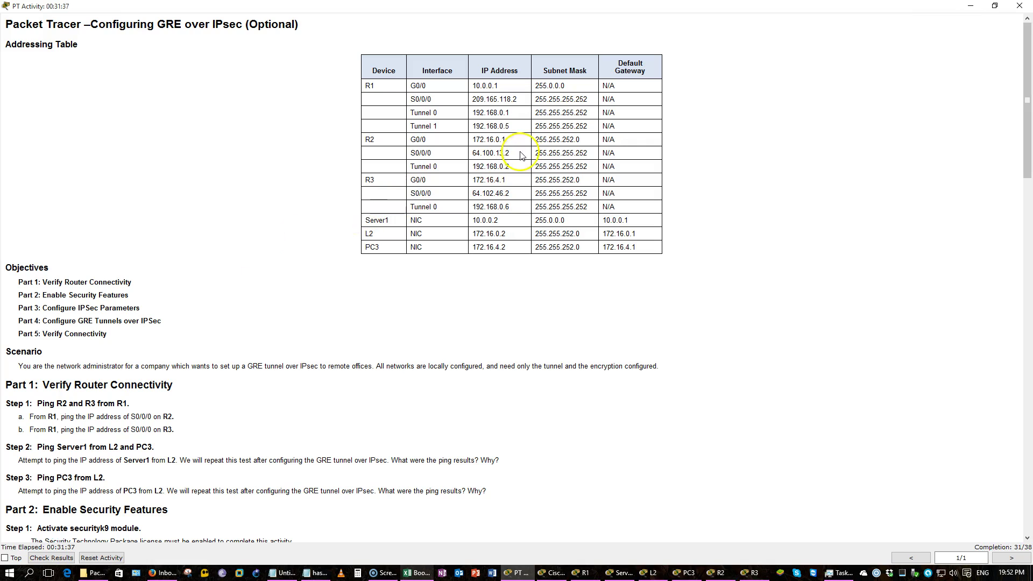
left_click_drag(509, 166, 472, 166)
key("alt+Tab")
type("192.168")
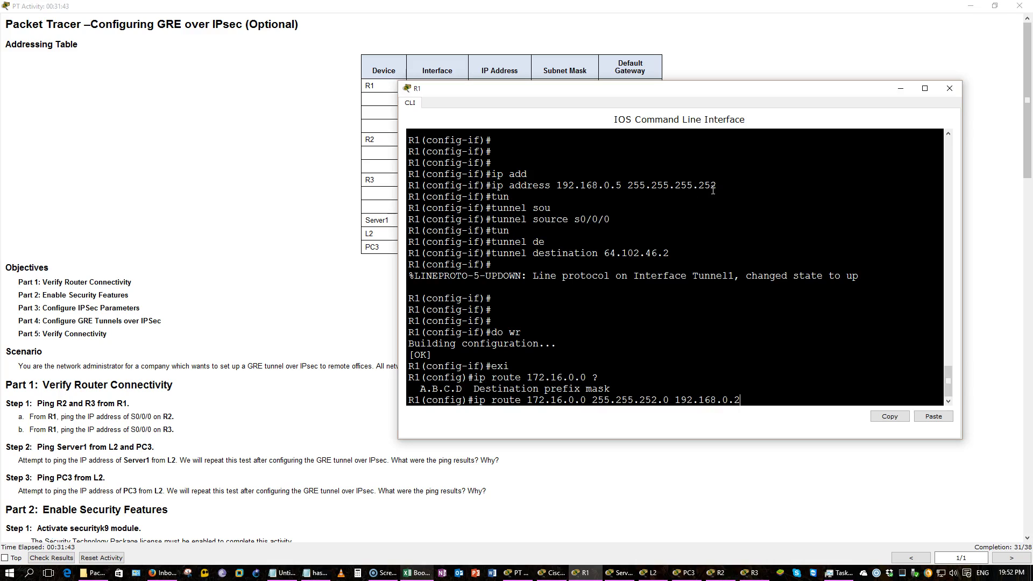
type(".0.2")
key("Return")
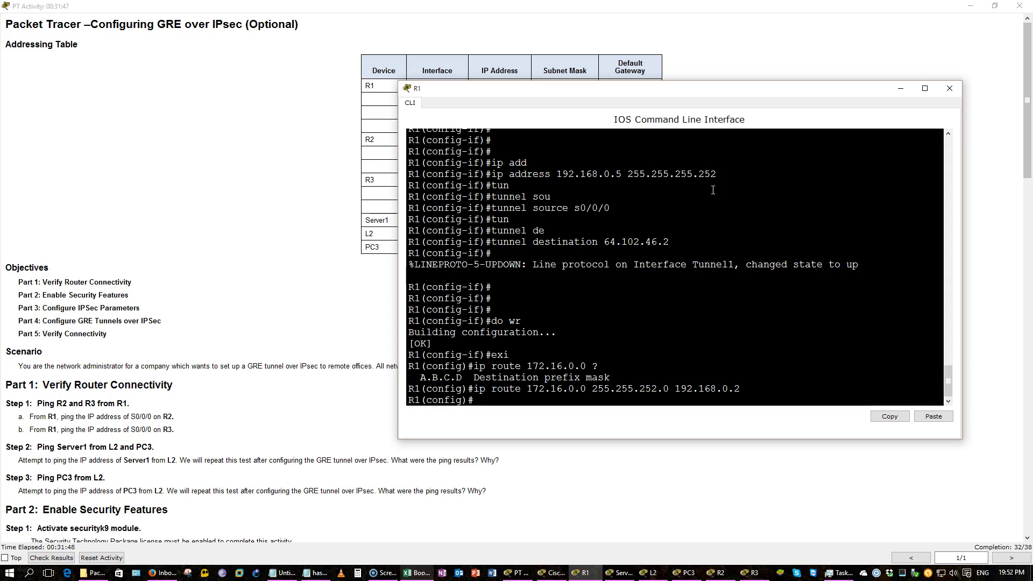
Add R1's route to 172.16.4.0 255.255.252.0 via R3's tunnel address 192.168.0.6
key("Up")
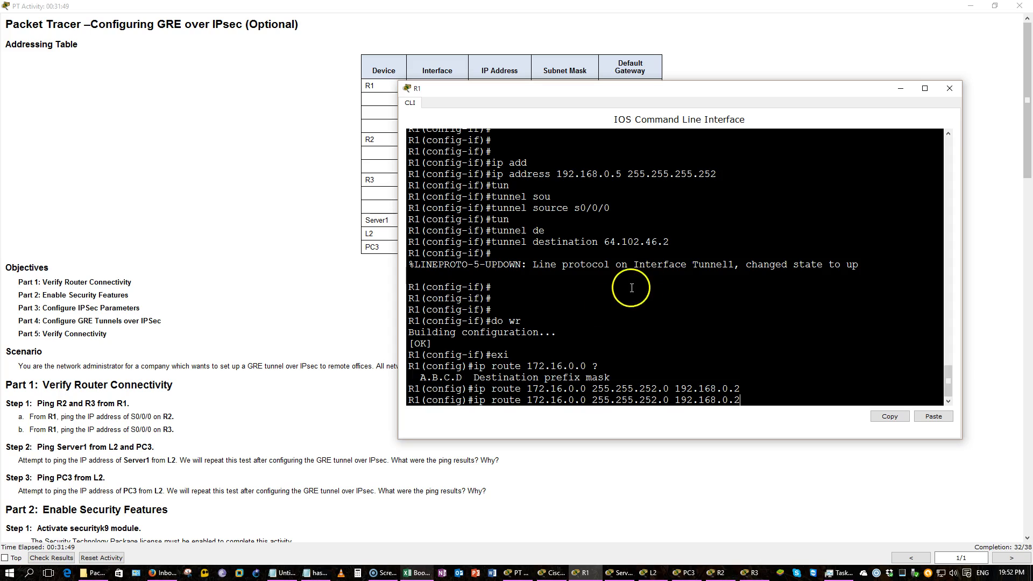
left_click(578, 400)
key("BackSpace")
type("2")
left_click(371, 308)
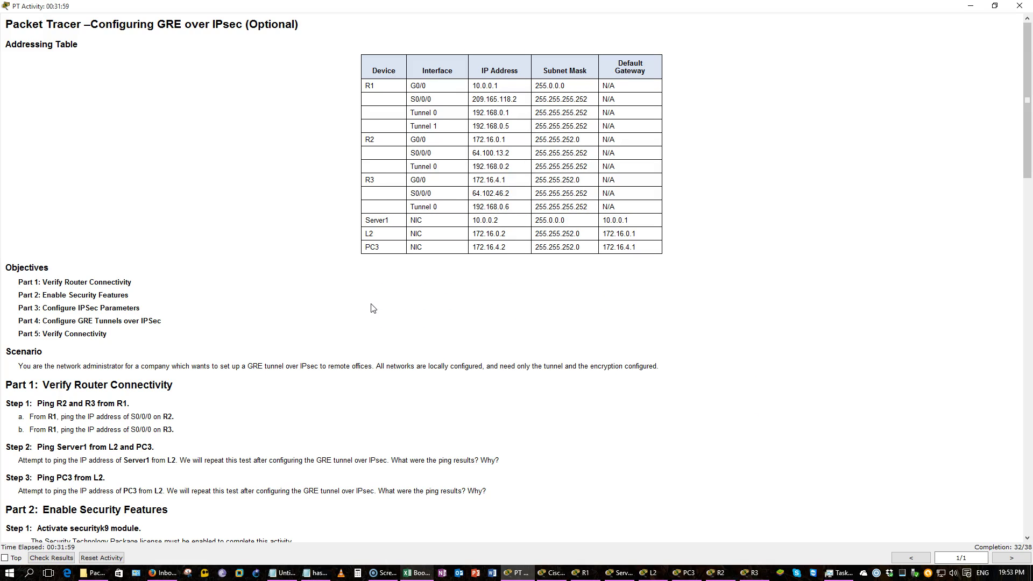
left_click(482, 207)
double_click(482, 208)
key("alt+Tab")
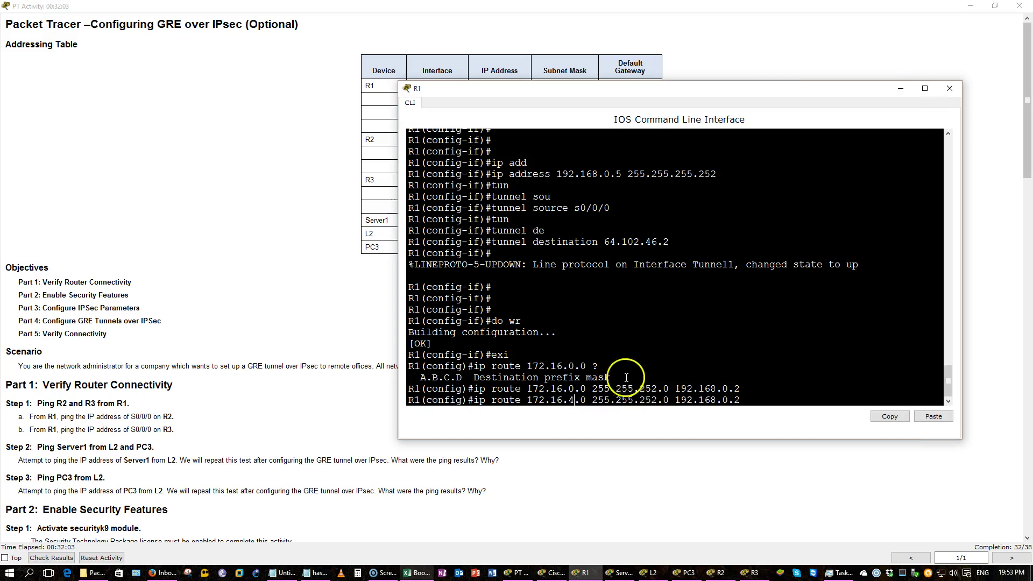
key("End")
key("BackSpace")
type("6")
key("Return")
Save R1's running configuration with do wr
type("do wri")
key("Return")
key("Return")
key("Return")
key("Return")
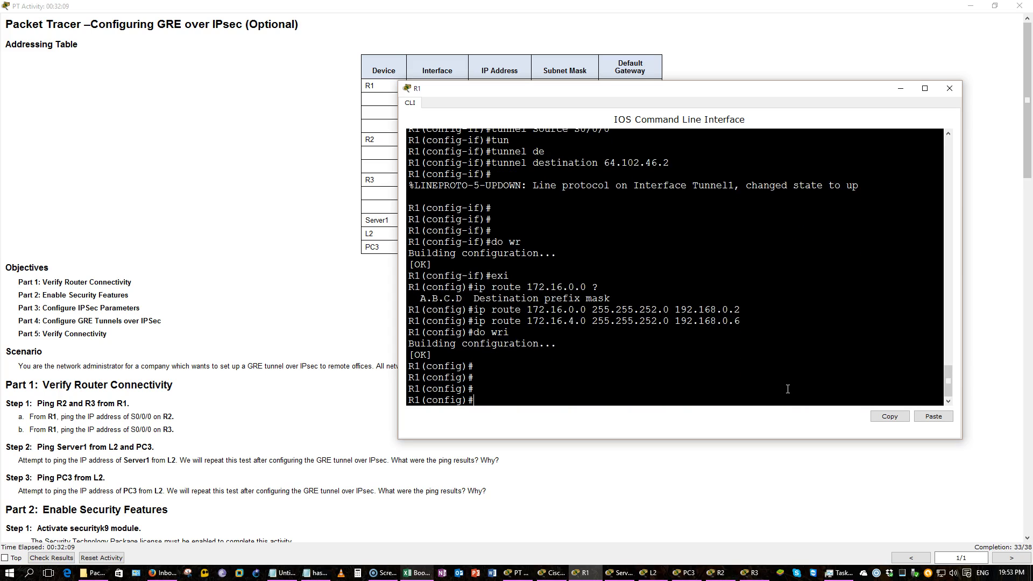
left_click(25, 256)
scroll(27, 259, "down", 15)
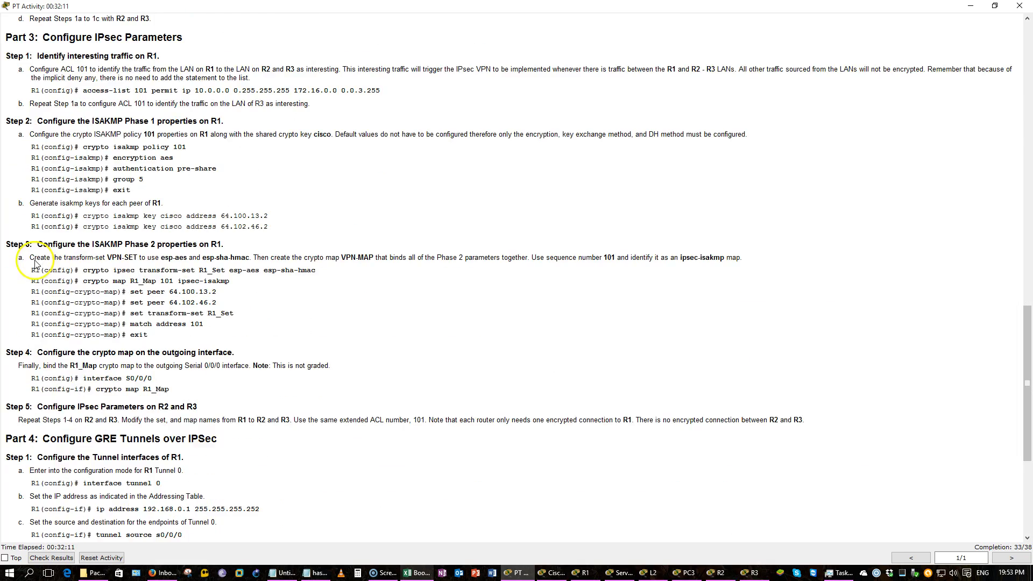
On R2, exit interface mode and begin ip route 10.0.0.0 with mask 255.0.0.0
scroll(27, 258, "down", 4)
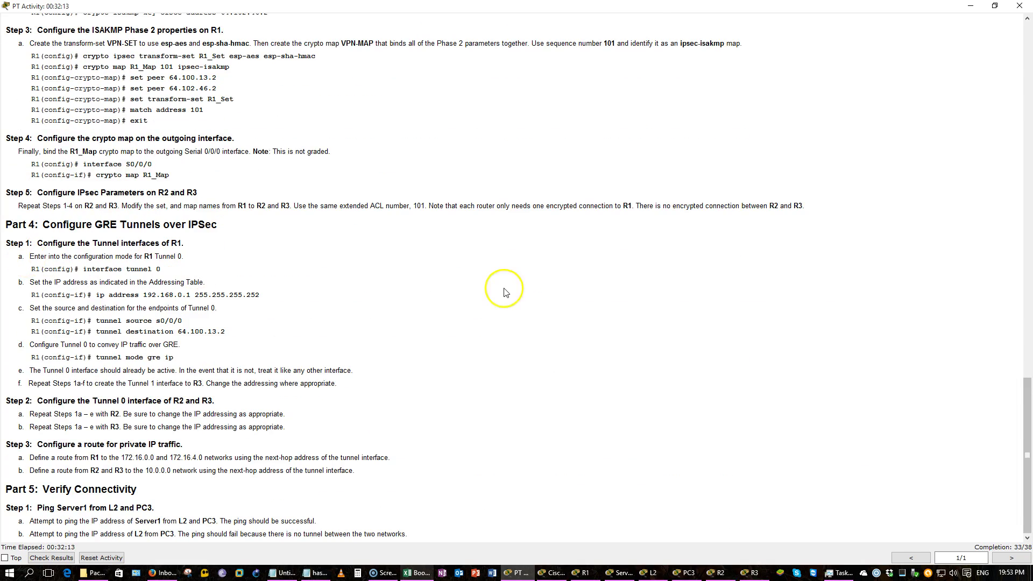
left_click(731, 575)
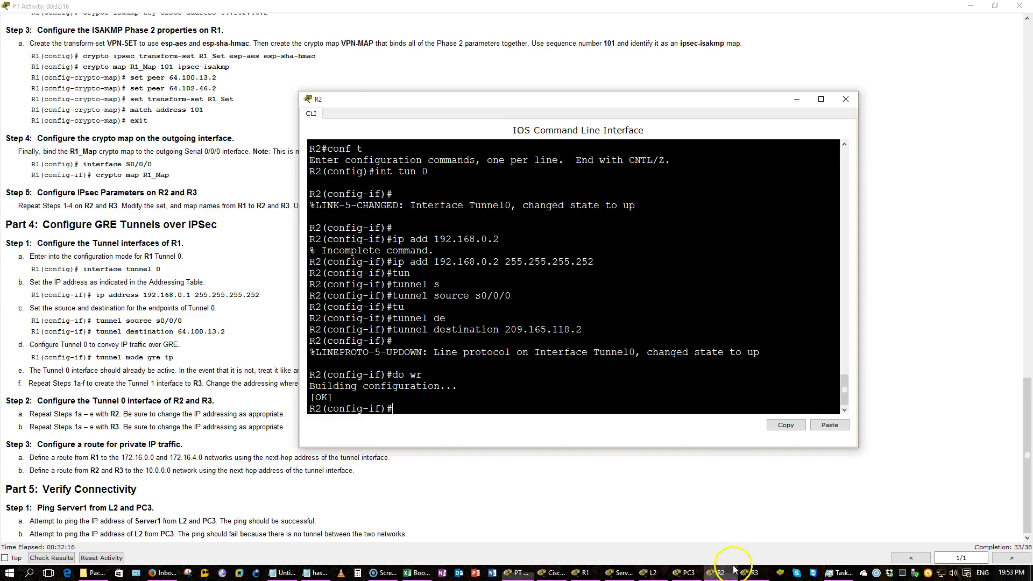
type("ex")
key("Return")
type("ip route 10")
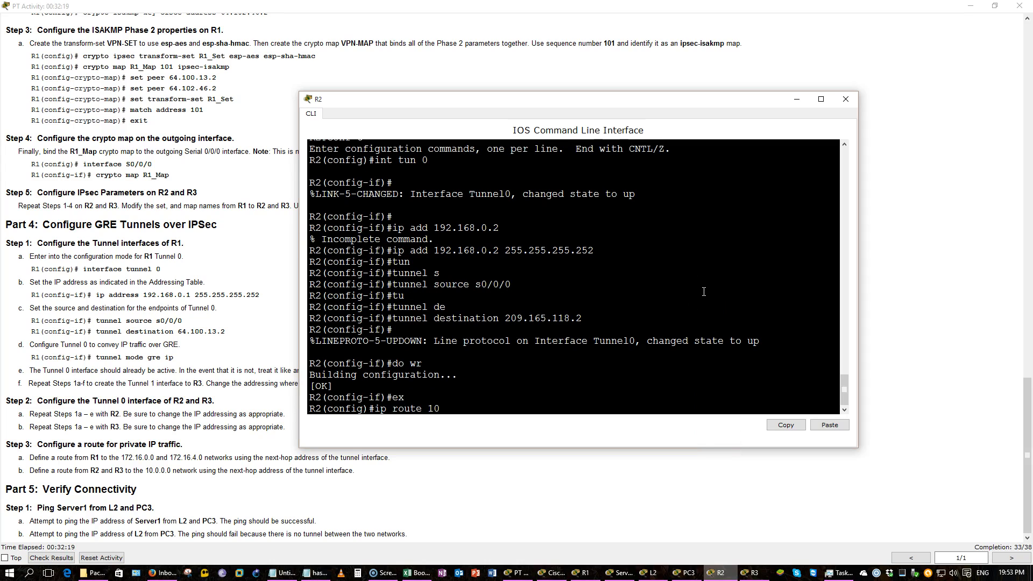
left_click(895, 185)
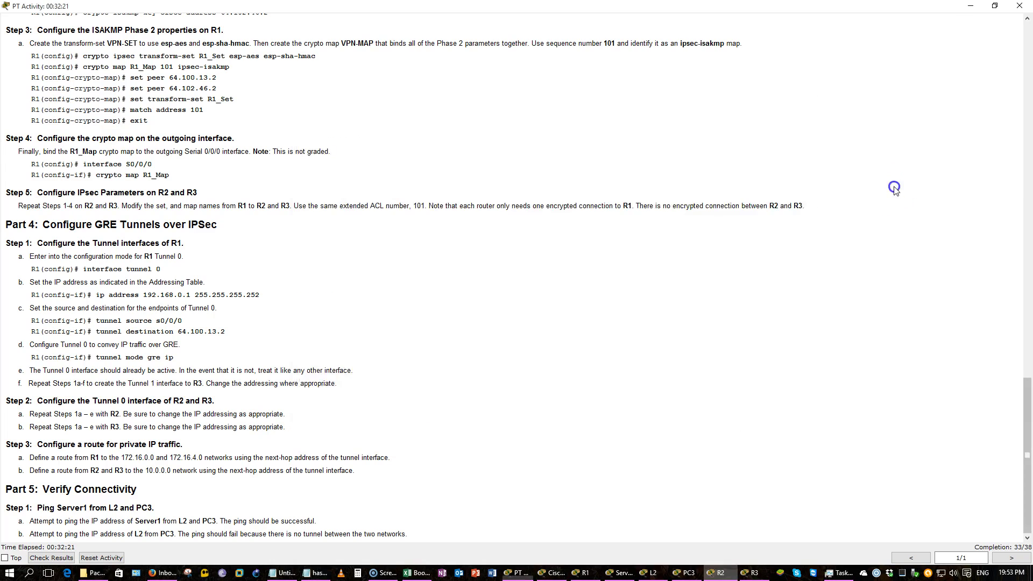
scroll(904, 184, "up", 20)
scroll(908, 169, "up", 5)
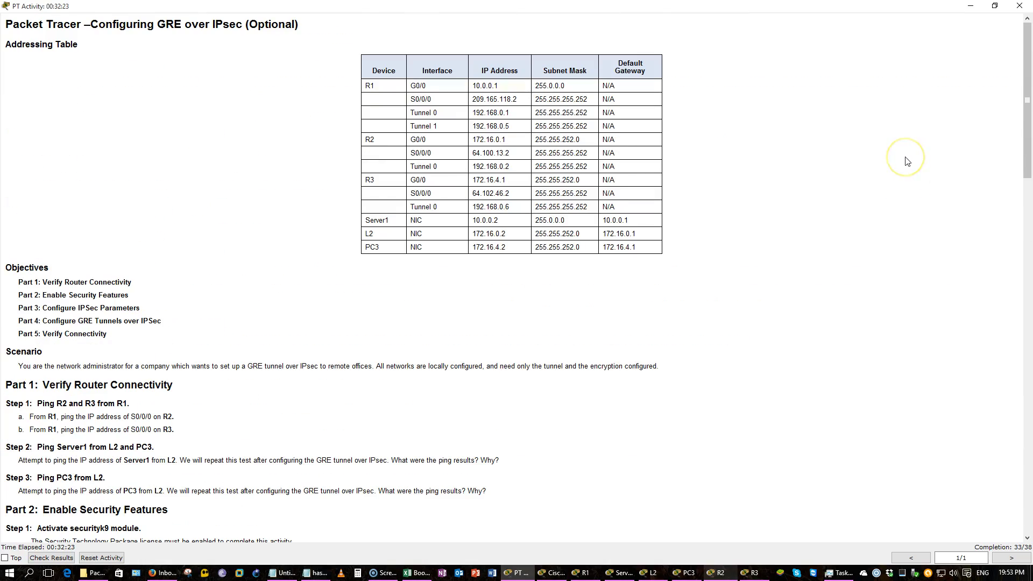
scroll(907, 161, "down", 20)
key("alt+Tab")
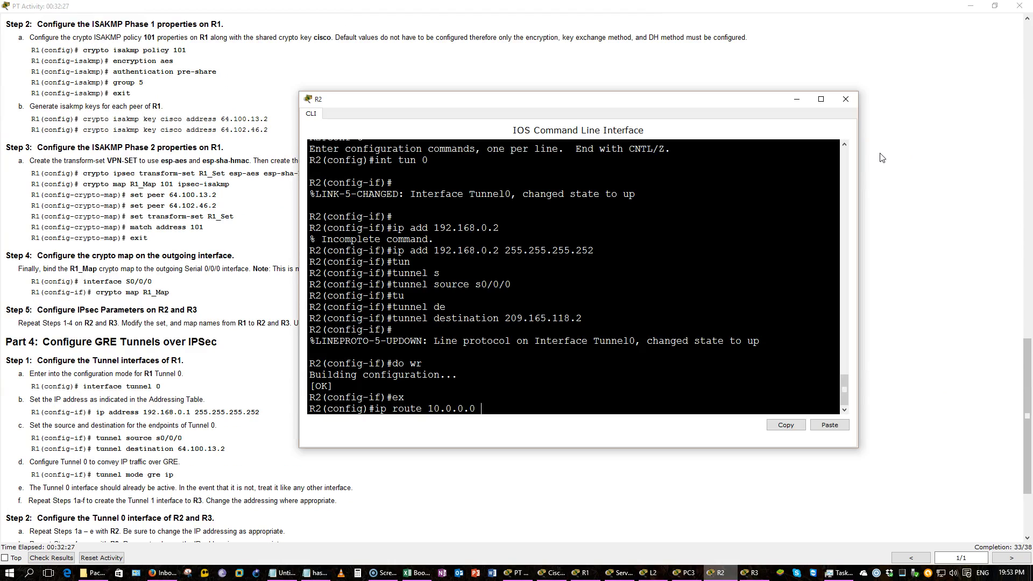
type("55")
key("BackSpace")
key("BackSpace")
type(".0.0")
Finish R2's route to 10.0.0.0/8 with tunnel next hop 192.168.0.1
left_click(883, 91)
scroll(883, 89, "up", 15)
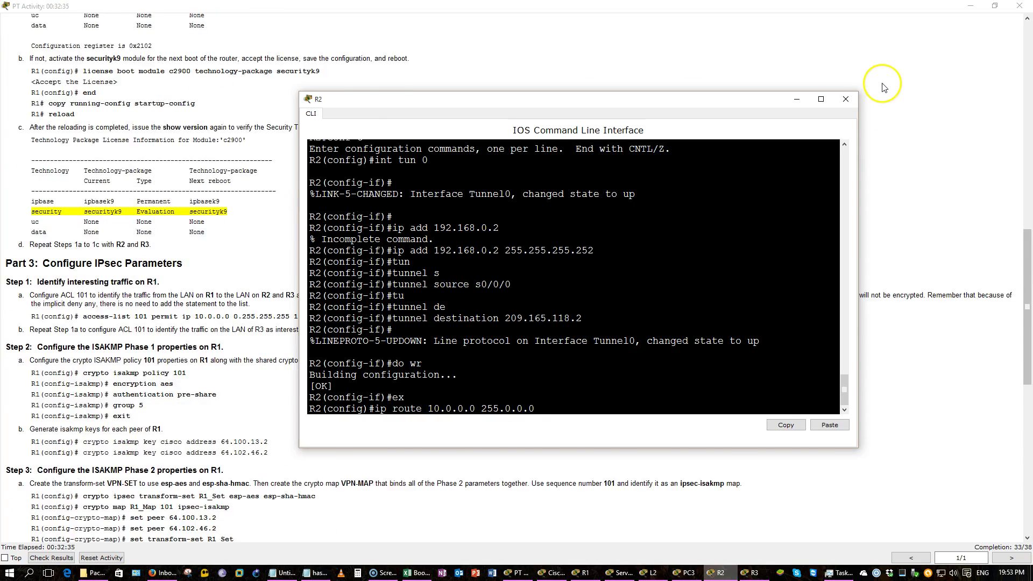
scroll(883, 86, "up", 5)
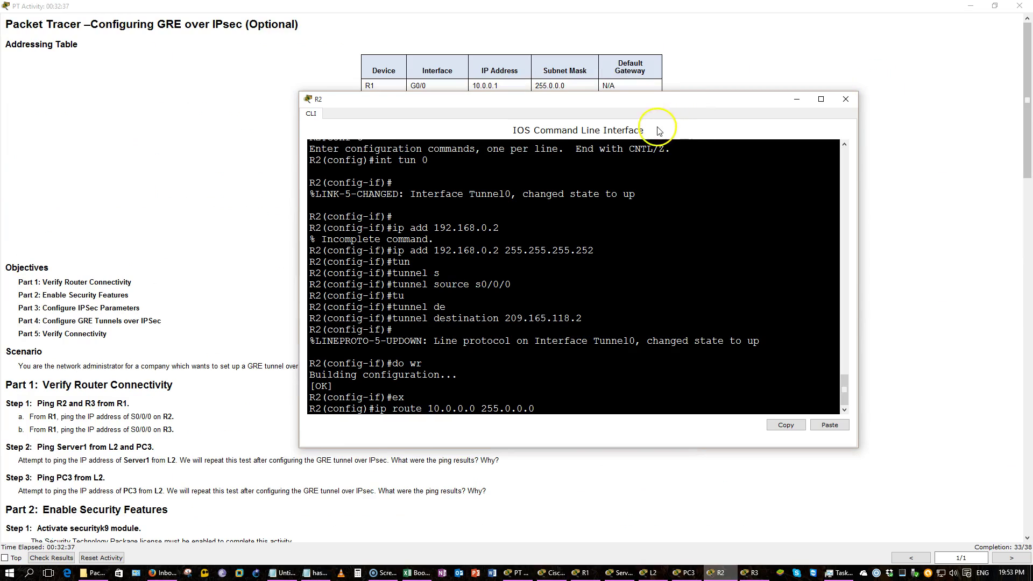
left_click_drag(660, 110, 643, 149)
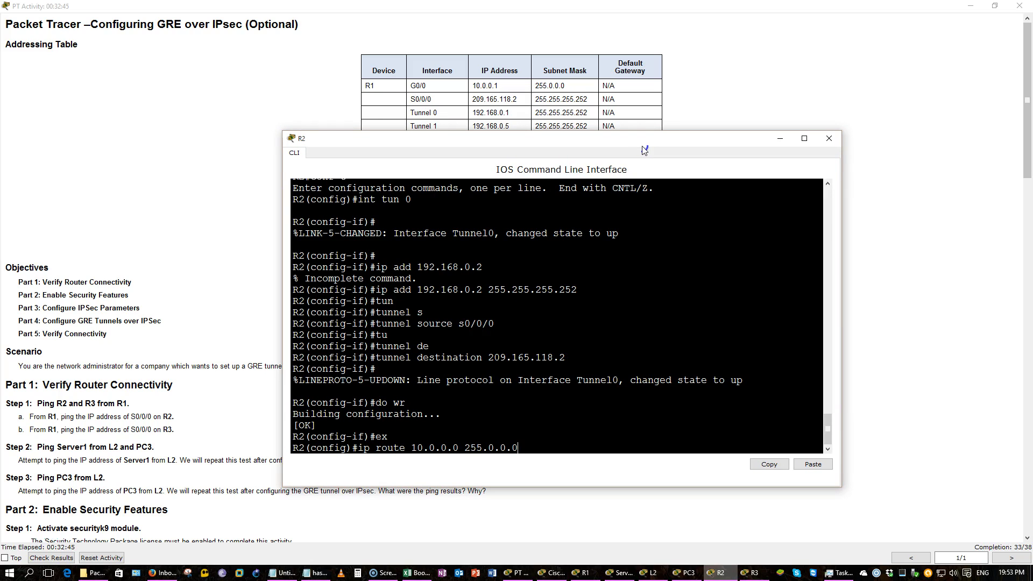
left_click_drag(644, 150, 627, 192)
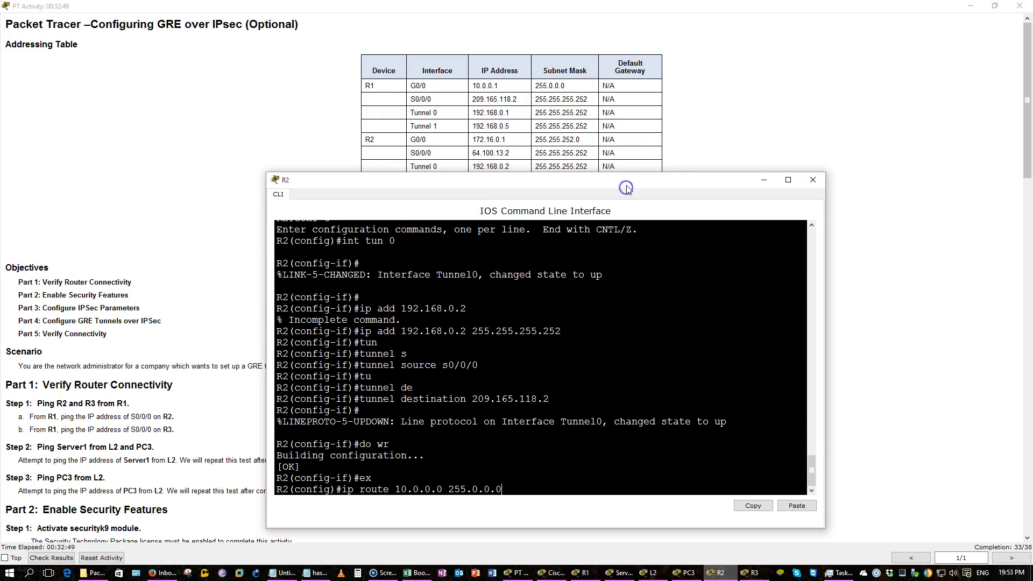
type("192.168.0.1")
key("Return")
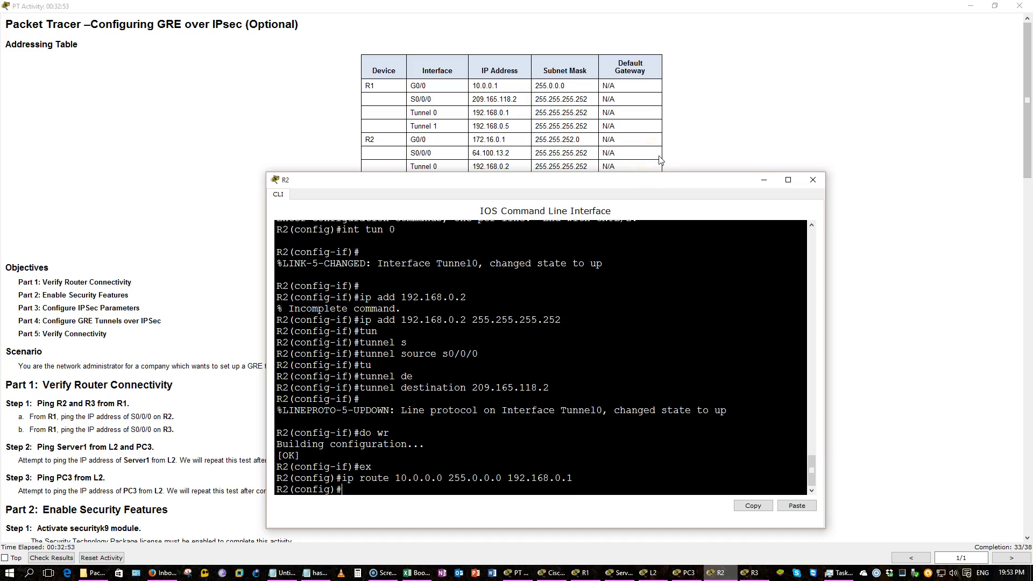
Select the new route command text in R2's console for copying
key("Up")
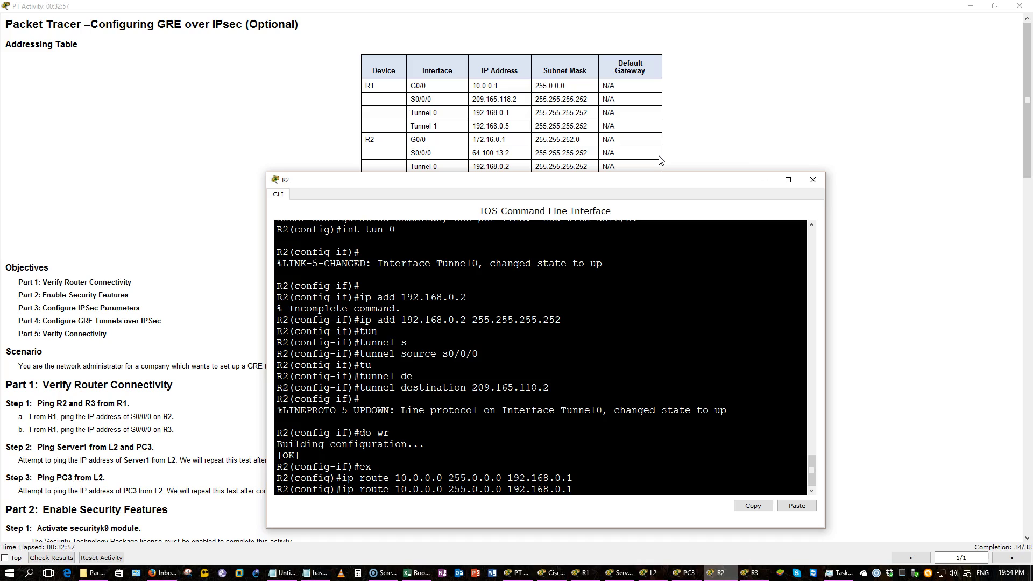
key("Down")
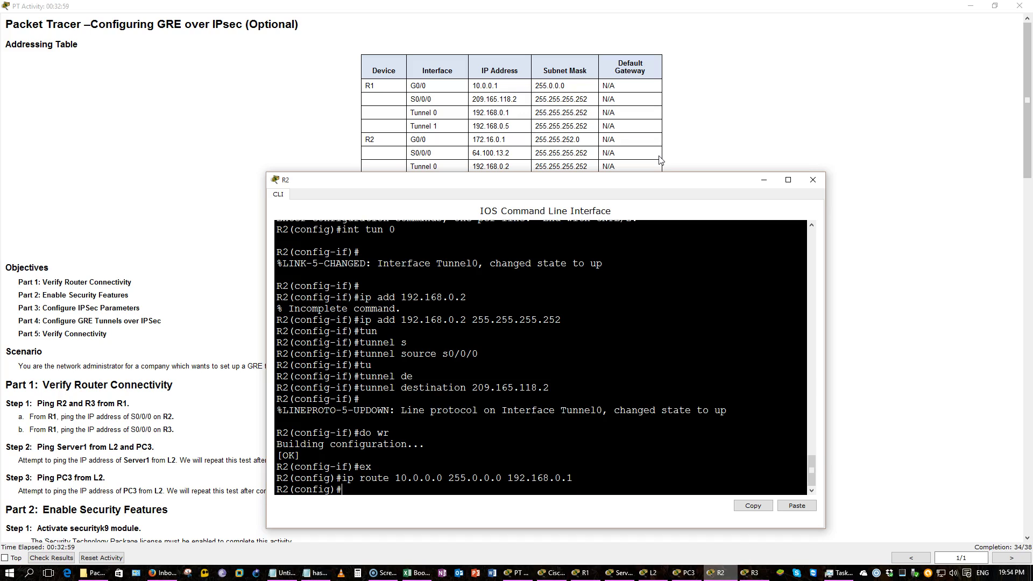
left_click_drag(636, 468, 343, 479)
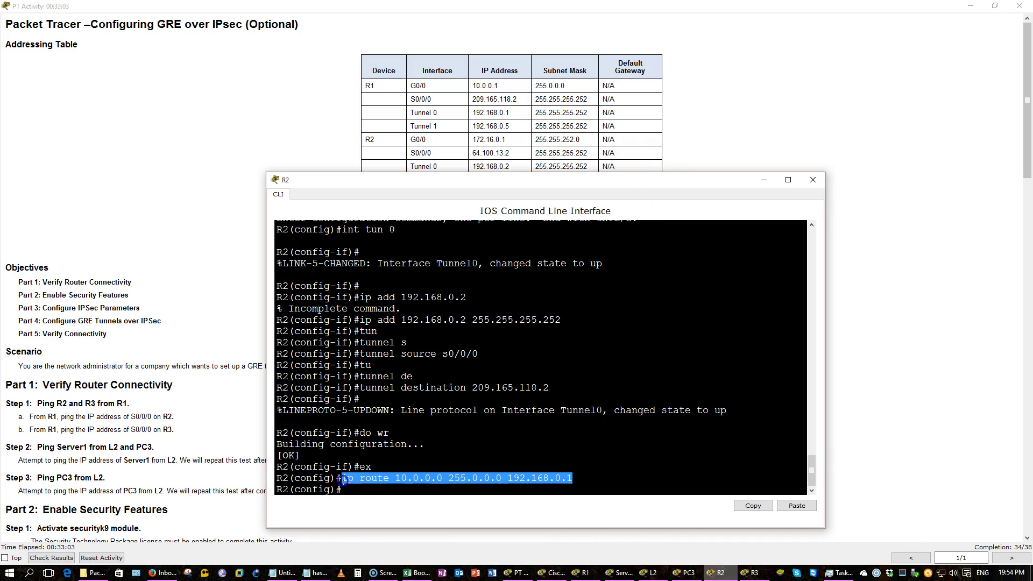
right_click(349, 478)
Paste the route into R3 as 10.0.0.0 255.0.0.0 via 192.168.0.3 and save
left_click(374, 484)
left_click(766, 573)
left_click(738, 317)
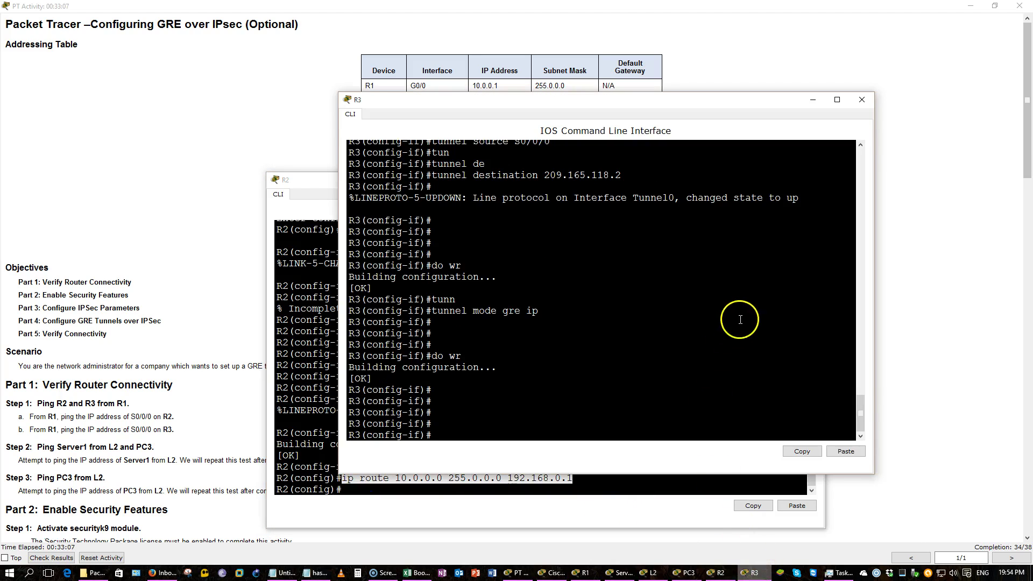
type("exi")
key("Return")
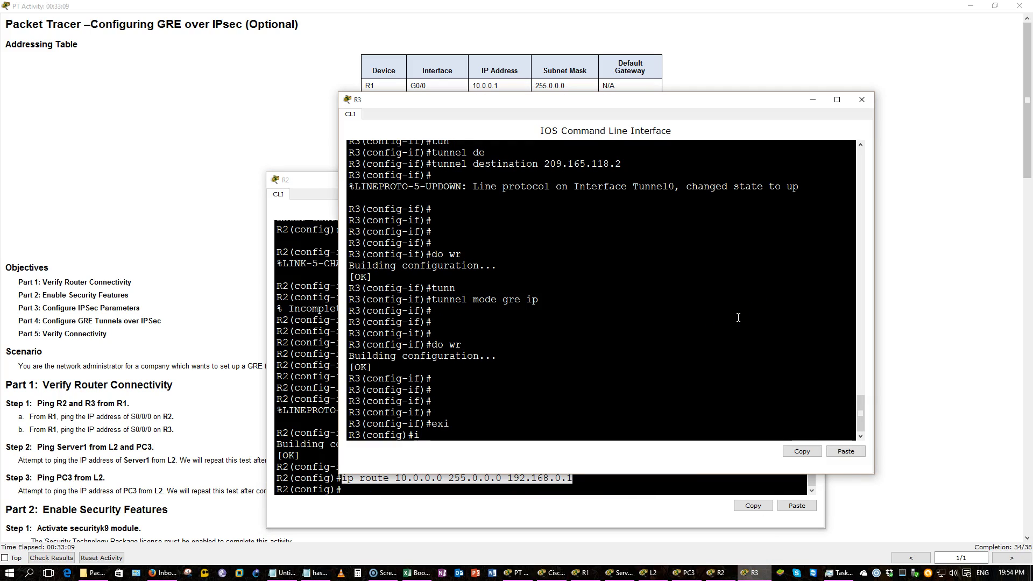
right_click(779, 286)
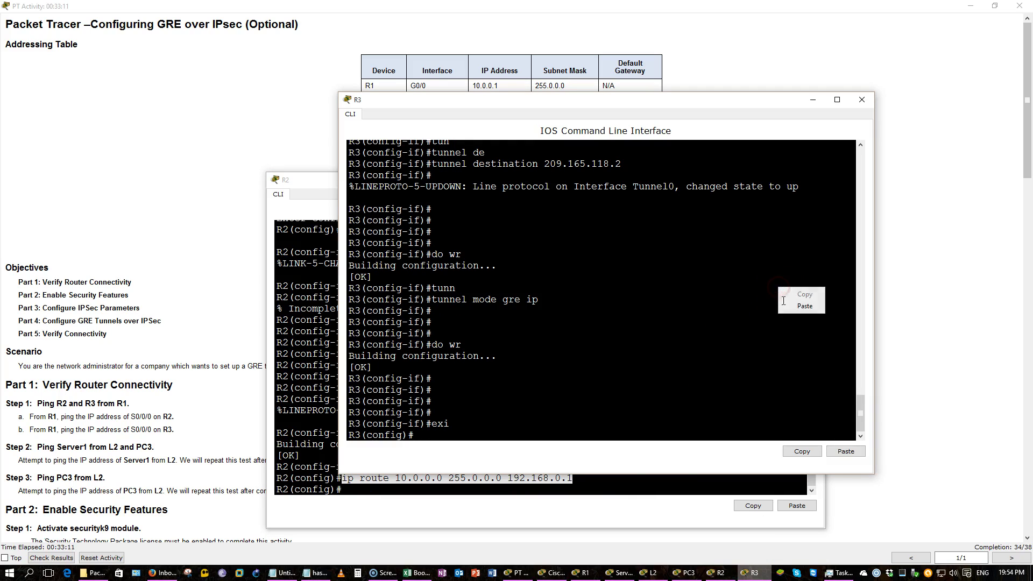
left_click(785, 309)
key("BackSpace")
type("3")
key("Return")
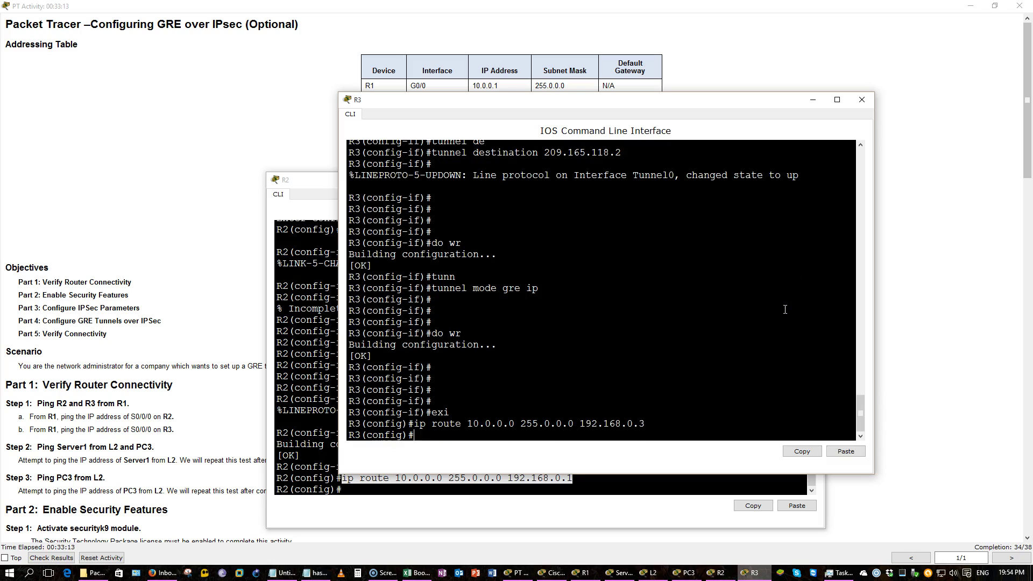
type("do wr")
key("Return")
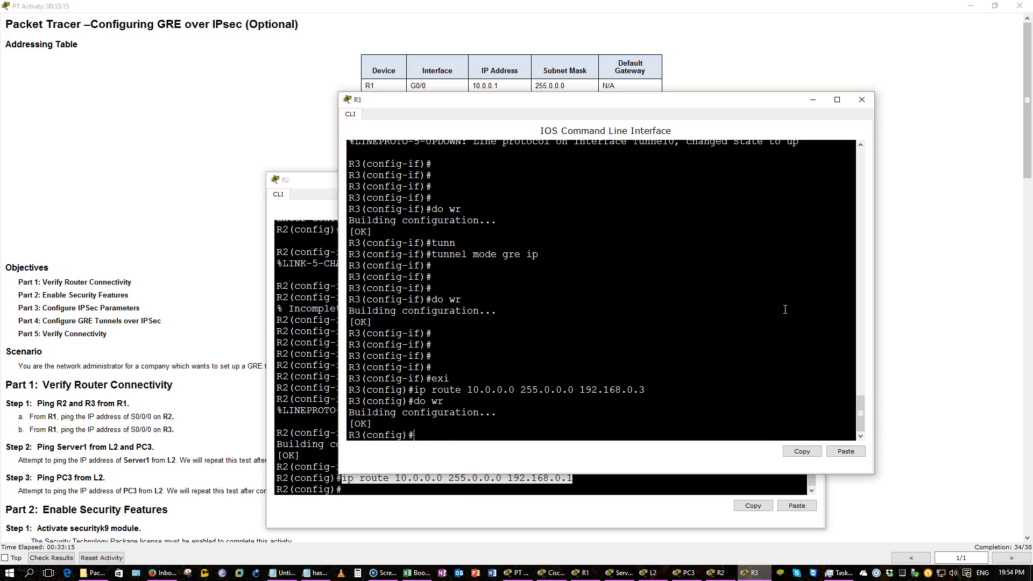
Replace R3's route via 192.168.0.3 with one via 192.168.0.5 and save again
left_click(774, 214)
left_click(959, 187)
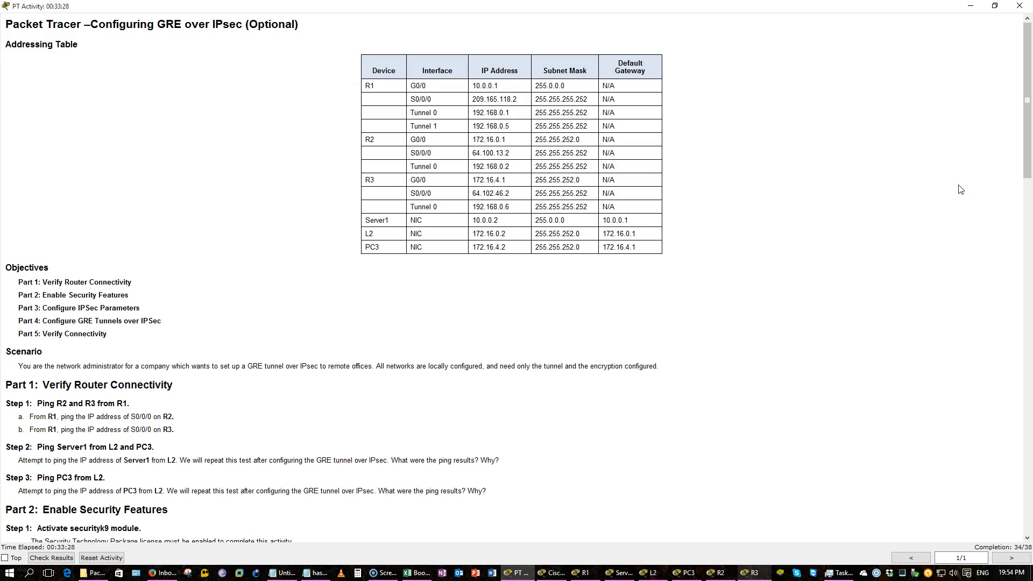
key("alt+Tab")
type("do wr")
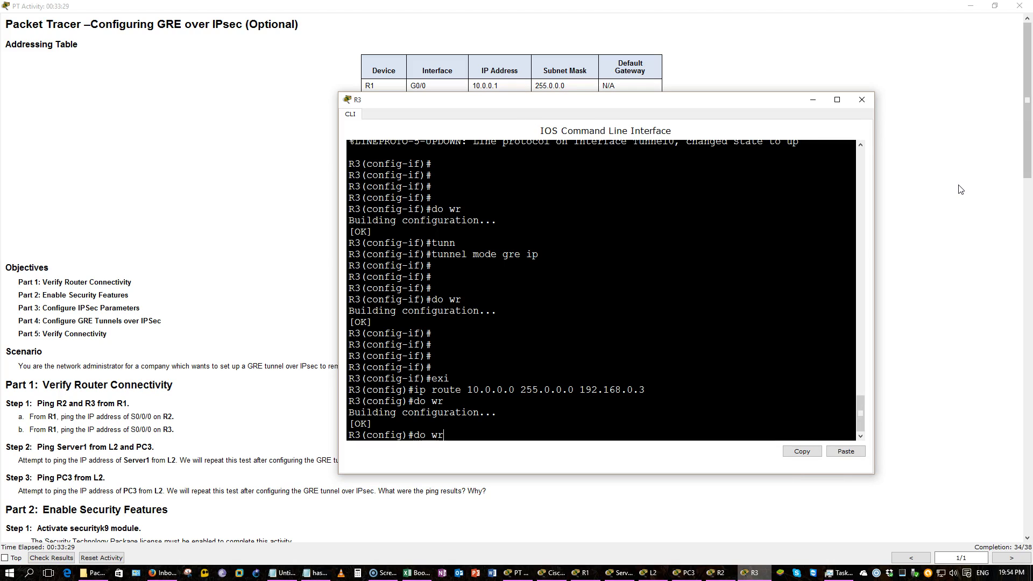
key("Up")
key("Up")
key("ctrl+a")
type("no")
key("Return")
key("Up")
key("Up")
key("Up")
key("BackSpace")
type("5")
key("Return")
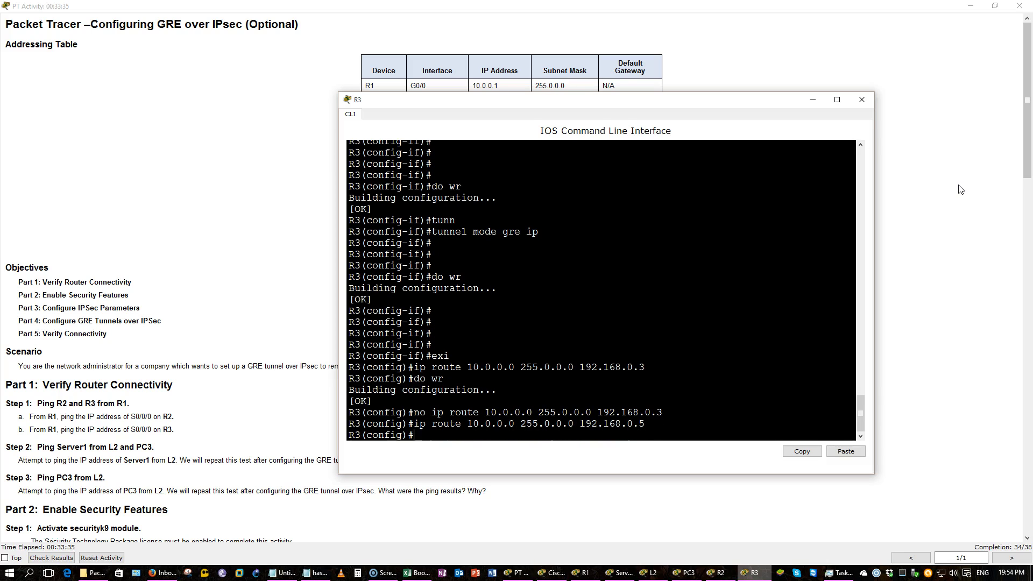
type("do wr")
key("Return")
Scroll the activity instructions down to Part 4
left_click(961, 190)
scroll(958, 215, "down", 20)
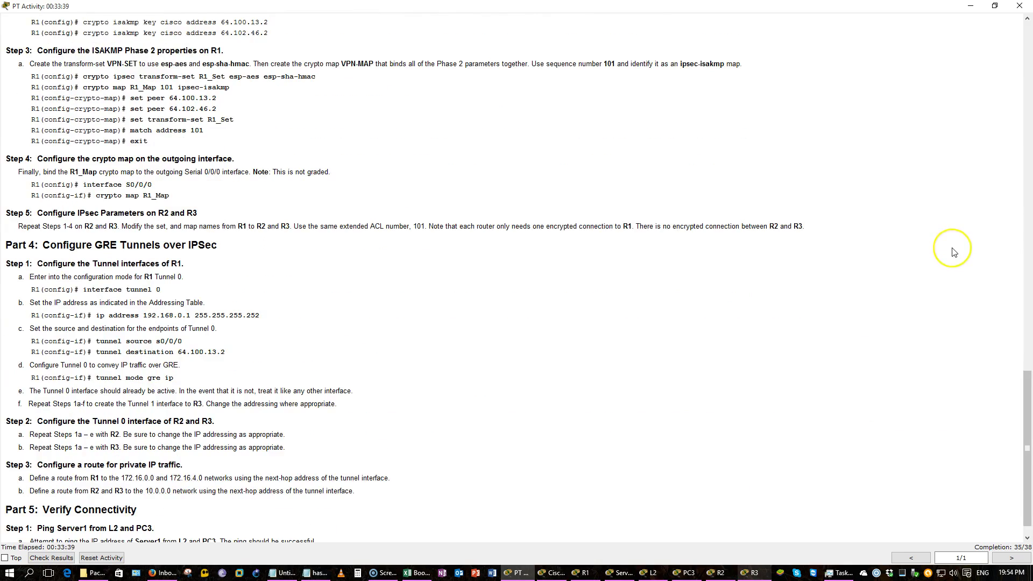
scroll(954, 252, "down", 1)
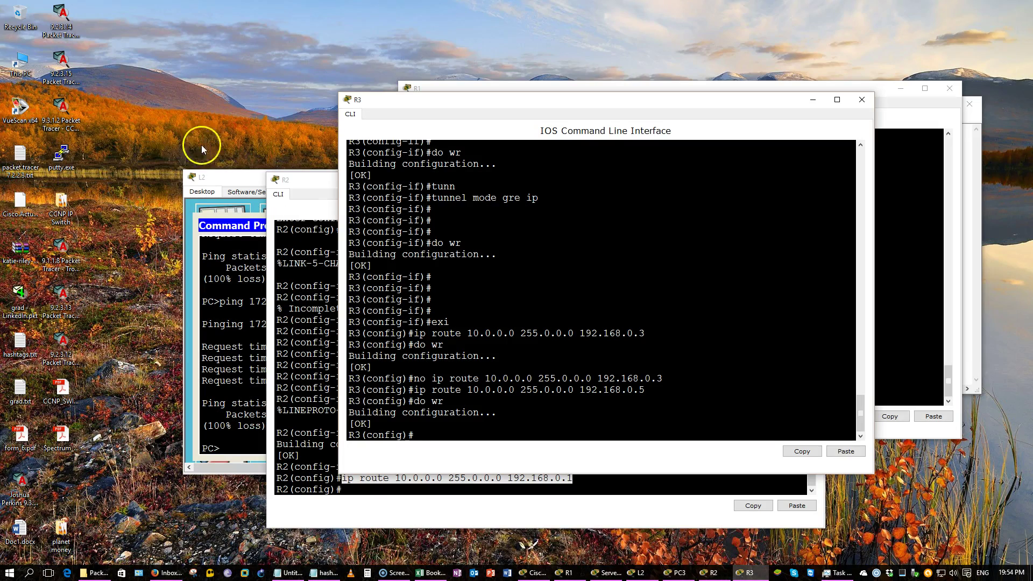
Review Assessment Items showing 35/38 with ACL 101 wrong on every router, then open R1's CLI
left_click(607, 572)
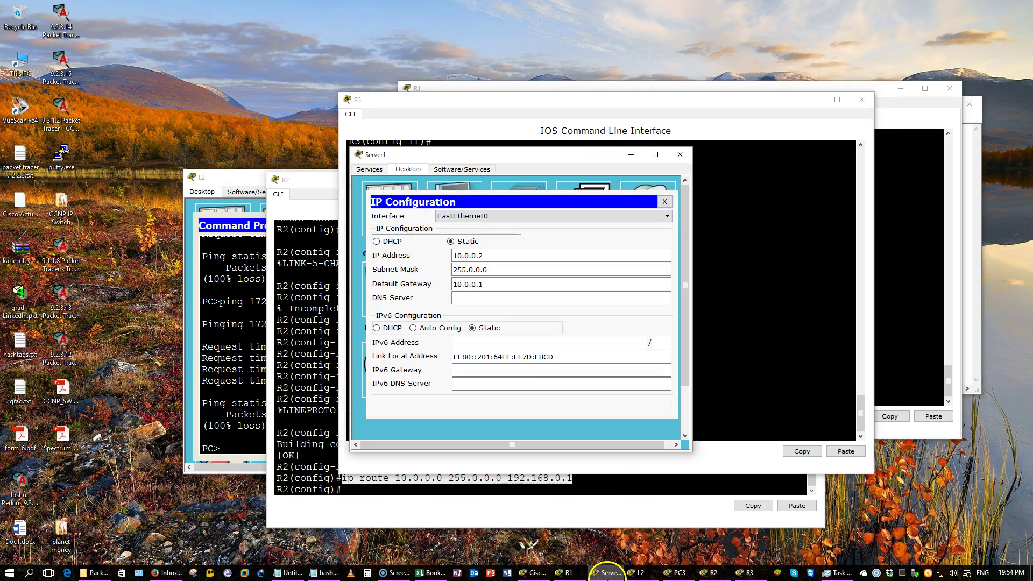
left_click(538, 572)
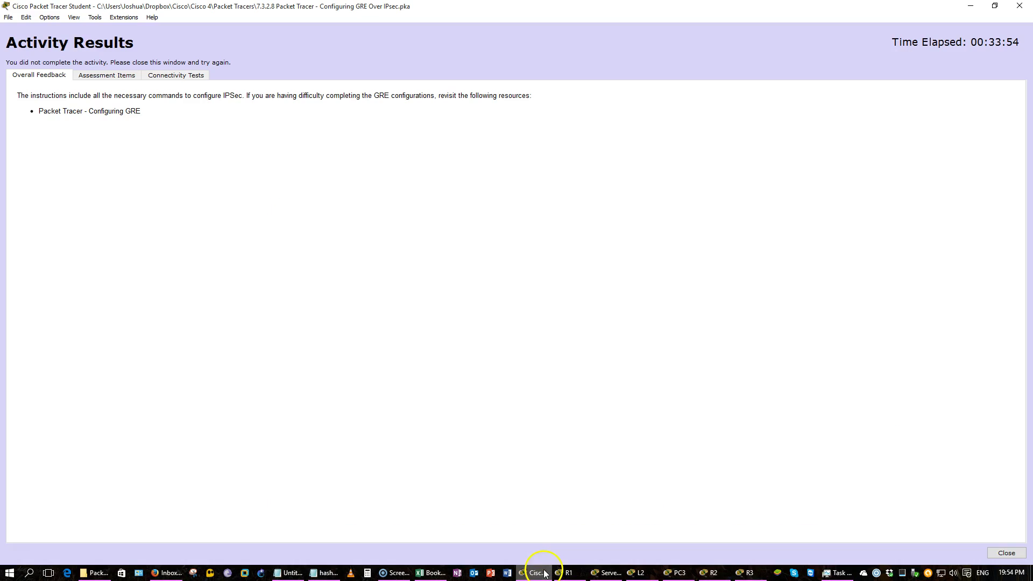
left_click(116, 84)
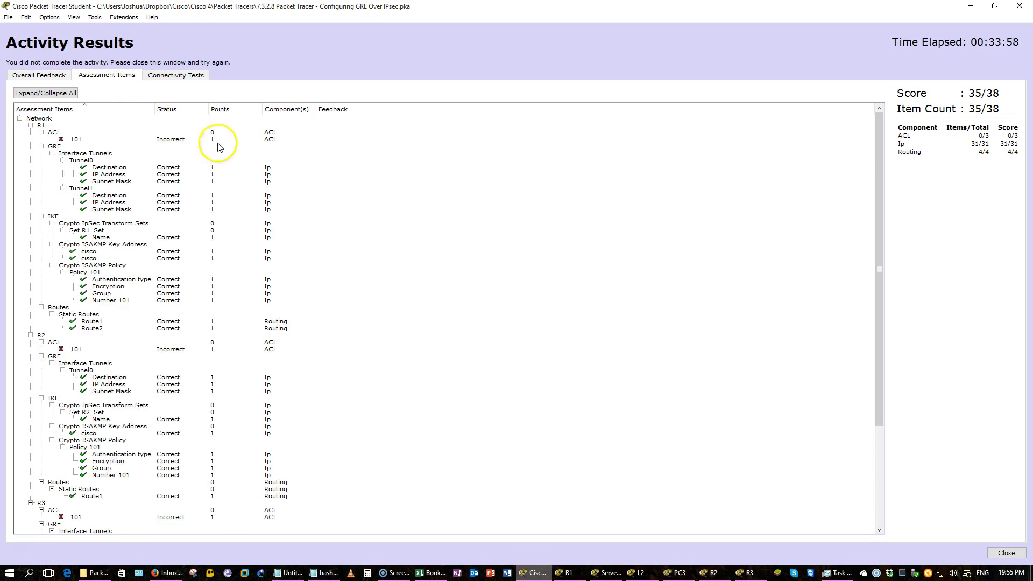
scroll(275, 160, "down", 6)
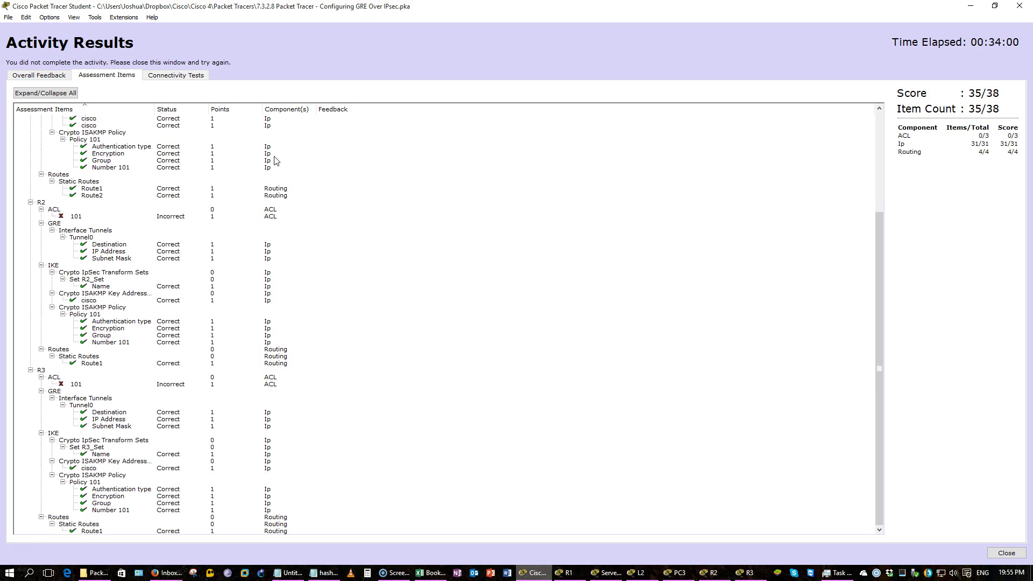
scroll(275, 161, "up", 6)
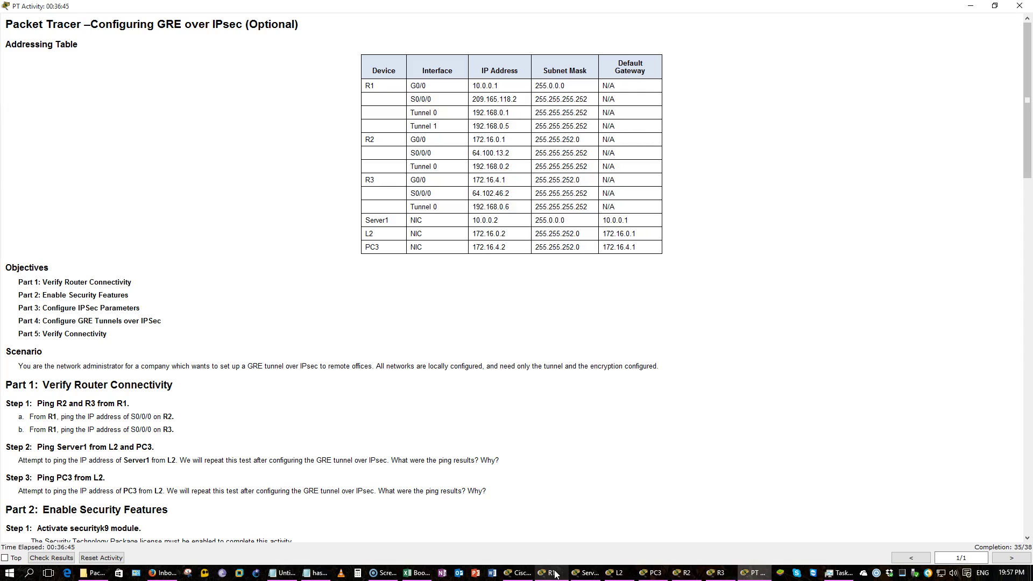
left_click(556, 575)
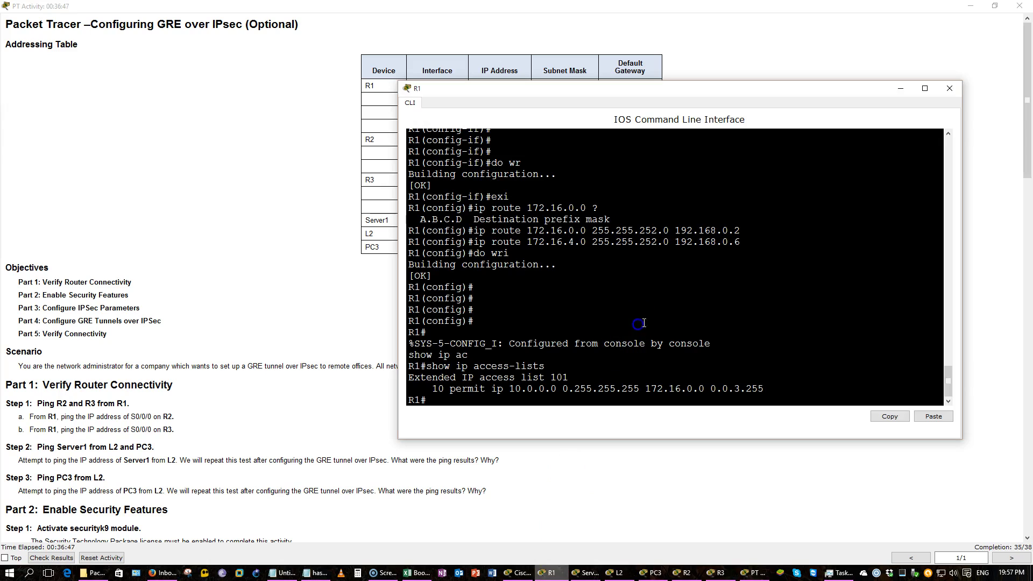
Move R1's CLI window to the lower left, uncovering the addressing table's R1 and R2 rows
left_click(309, 281)
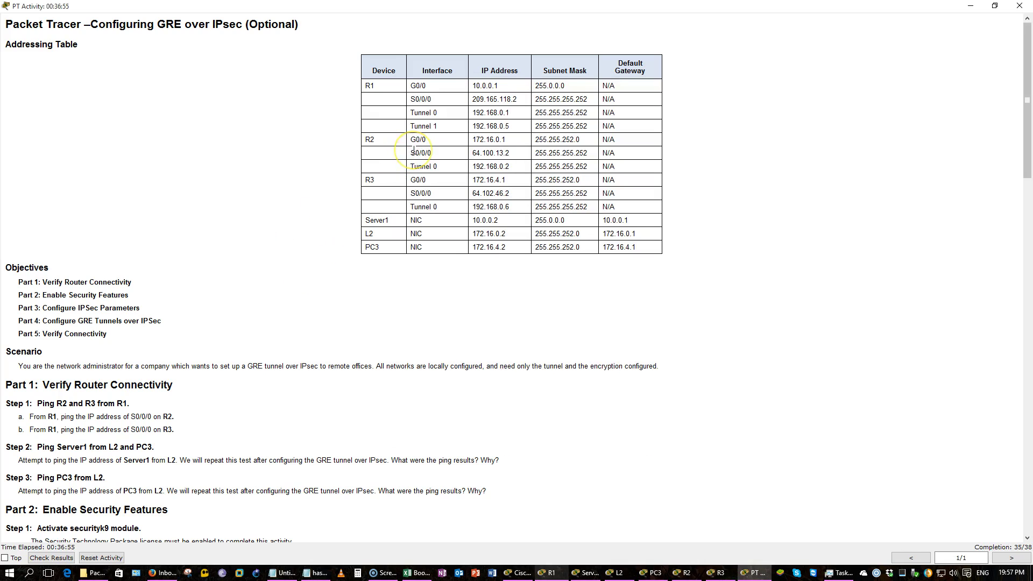
key("alt+Tab")
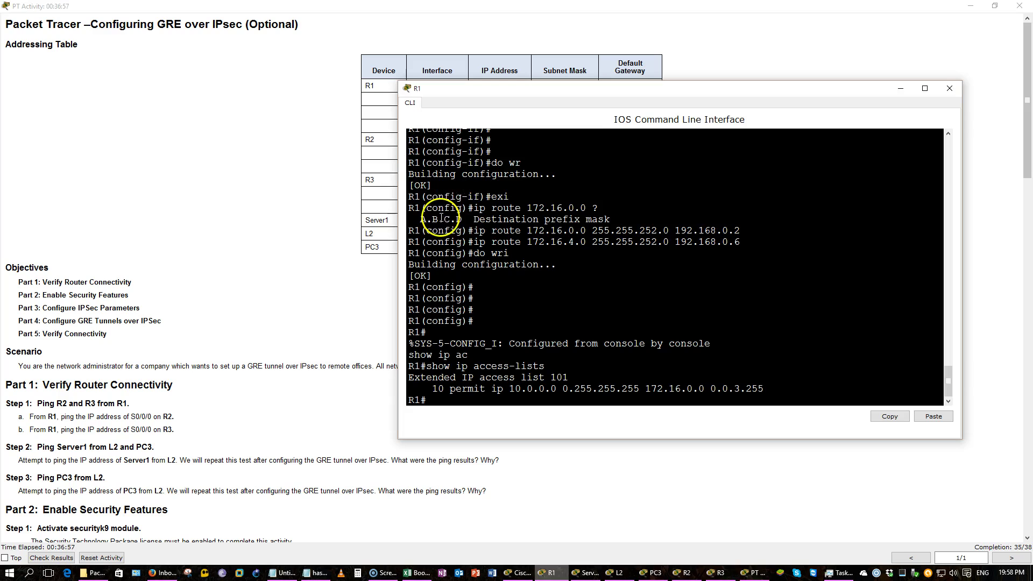
left_click_drag(585, 89, 407, 203)
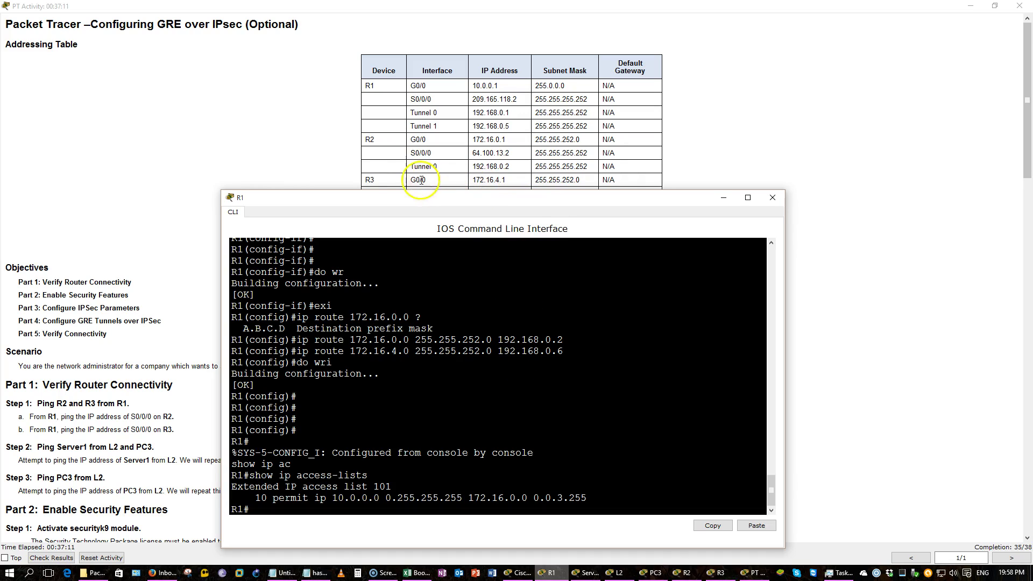
Enter global configuration mode on R1 and make a first, abandoned attempt at the ACL 101 permit entry
left_click(618, 335)
type("conf t")
key("Return")
type("ip acc")
key("Tab")
type("101")
type(" p")
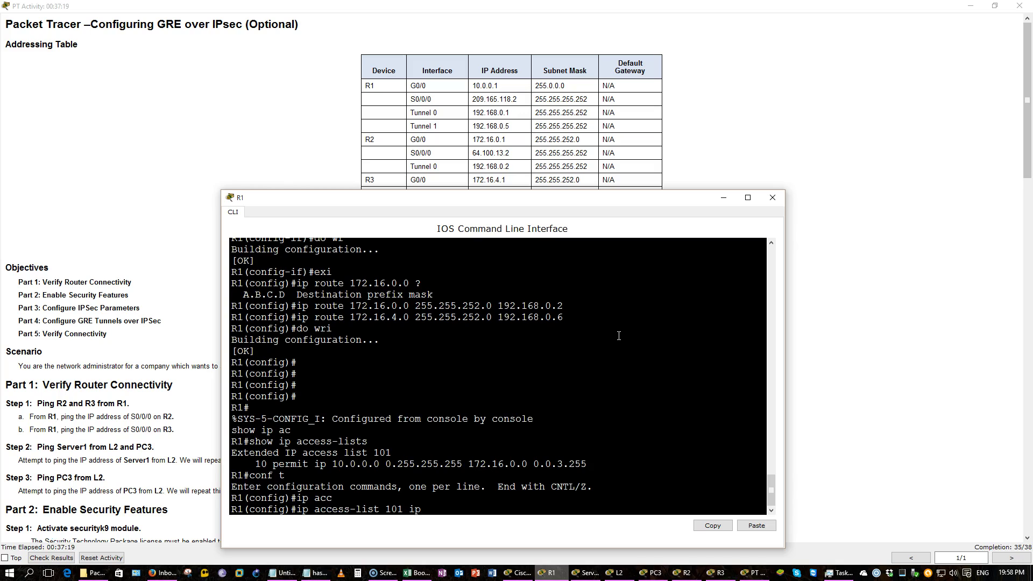
key("Tab")
type("er")
key("Tab")
key("BackSpace")
type("ip")
key("Tab")
key("BackSpace")
key("BackSpace")
key("BackSpace")
key("BackSpace")
key("BackSpace")
key("BackSpace")
key("BackSpace")
key("BackSpace")
key("BackSpace")
key("BackSpace")
key("BackSpace")
key("BackSpace")
key("BackSpace")
key("BackSpace")
key("BackSpace")
key("BackSpace")
key("BackSpace")
key("BackSpace")
key("BackSpace")
key("BackSpace")
Submit access-list 101 permit ip for source 172.16.4.0, then recall it and list destination options with ?
type("ac")
key("Tab")
type("101")
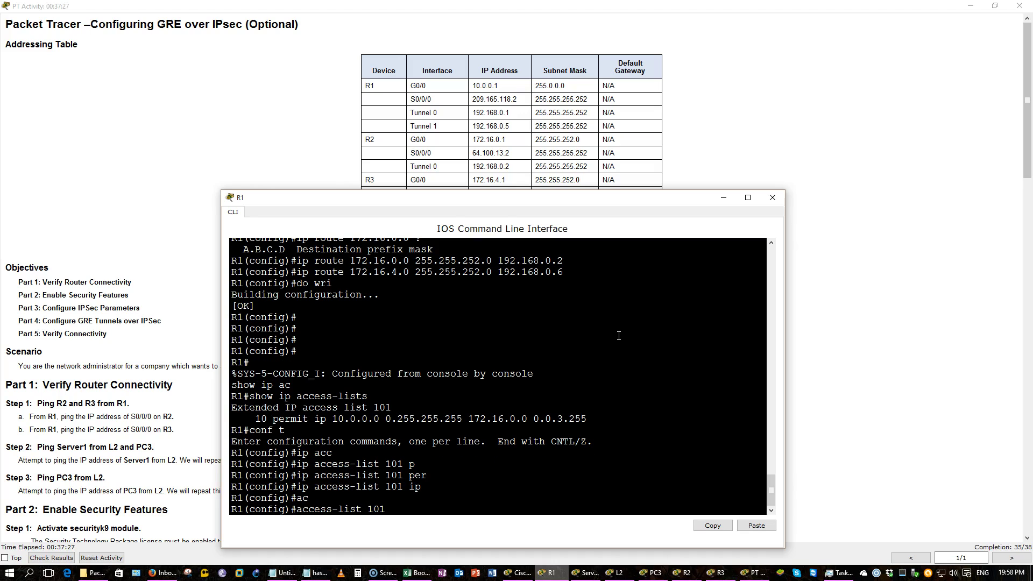
type(" p")
key("Tab")
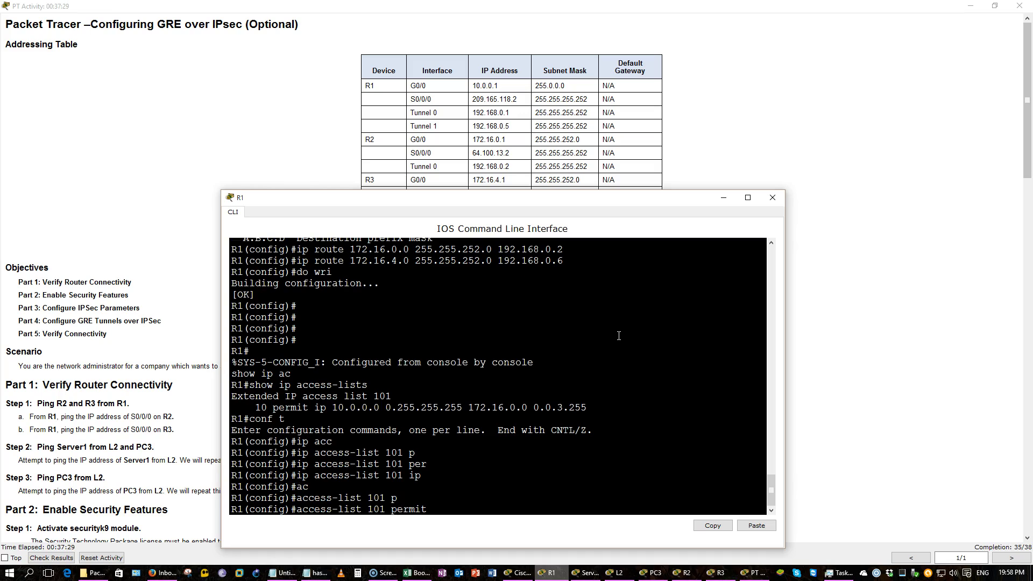
type("ip")
key("Tab")
type("1")
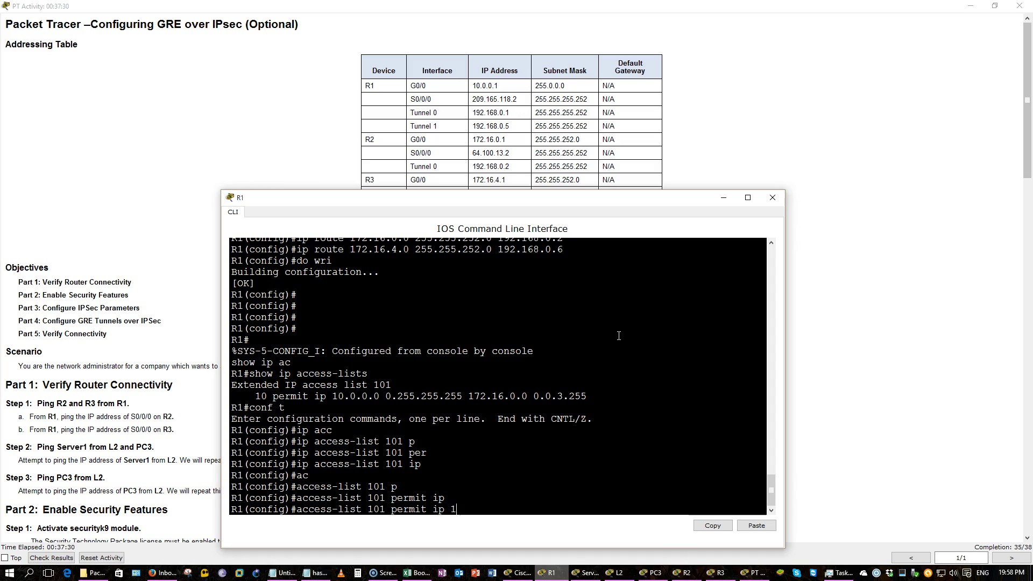
type("72.16.4.0 0.0.0")
type(".255")
key("Return")
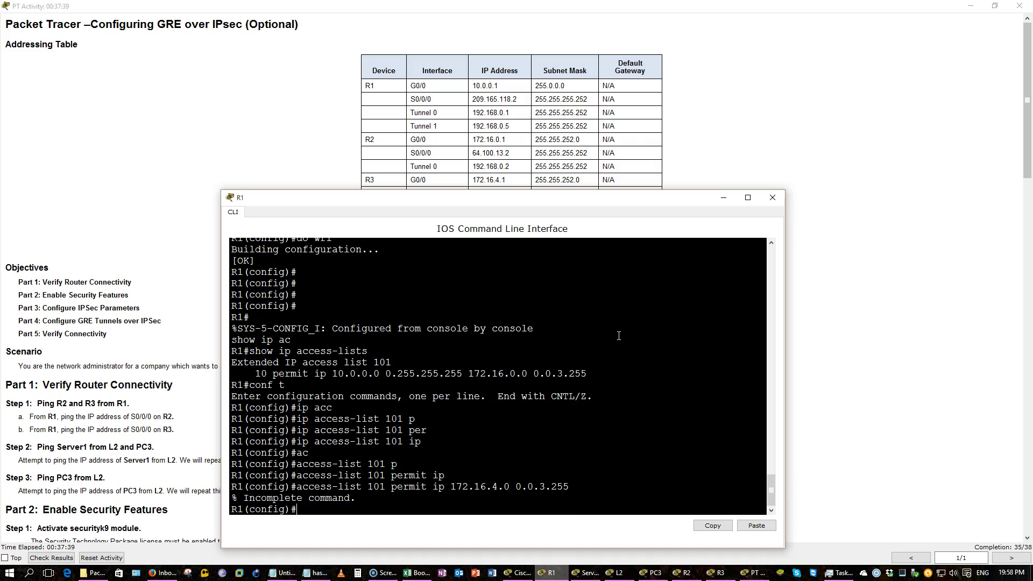
key("Up")
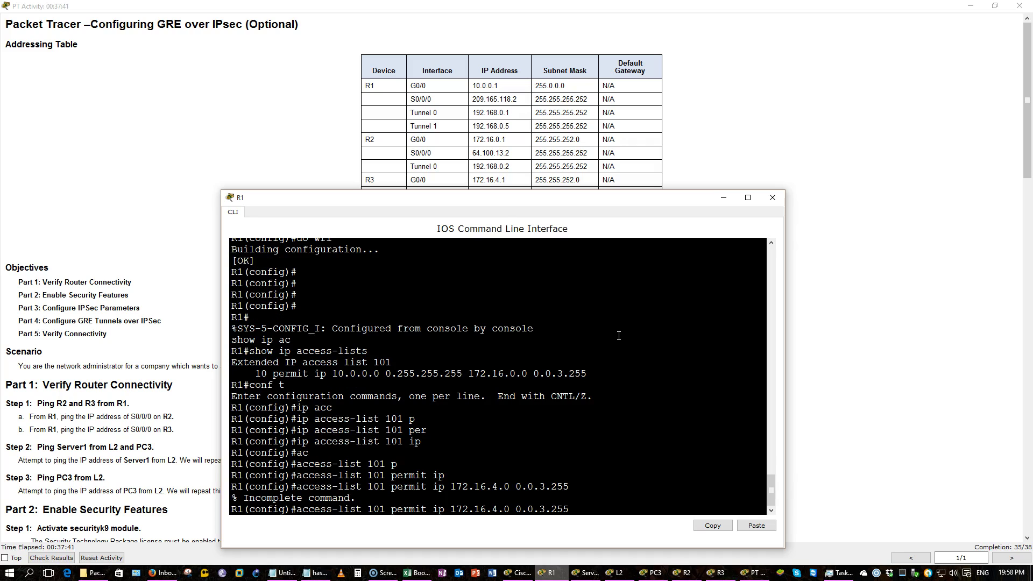
type("?")
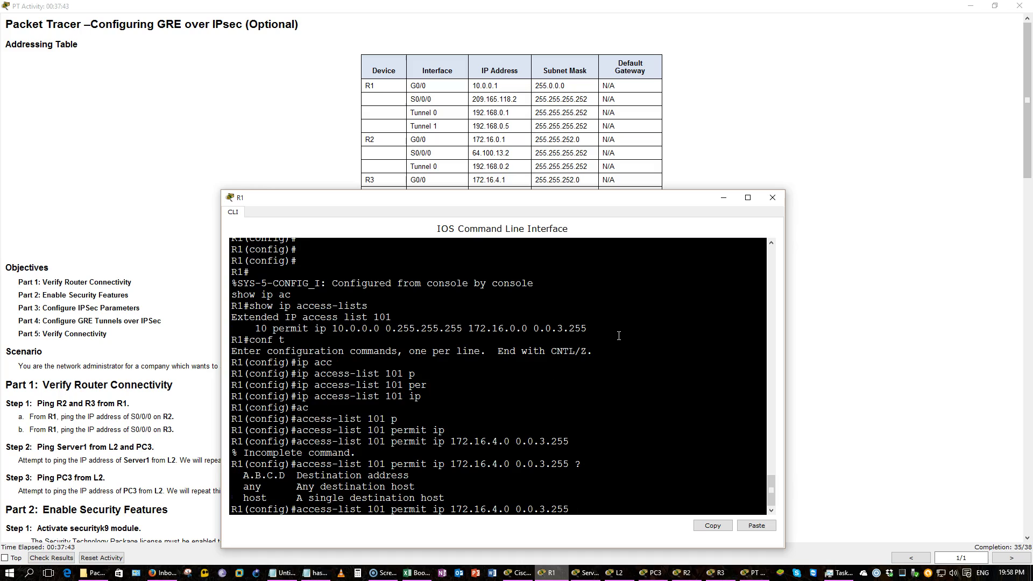
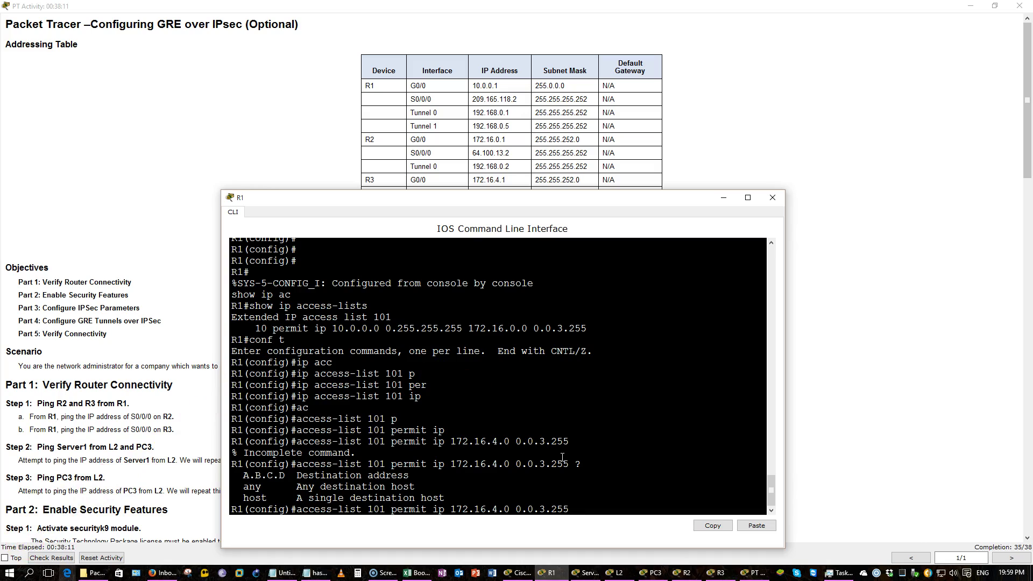
Submit an ACL 101 permit entry with source 10.0.0.0, then recall it and list the next options
key("Left")
key("Left")
key("Left")
key("Left")
key("Left")
key("Left")
type("10.0..0")
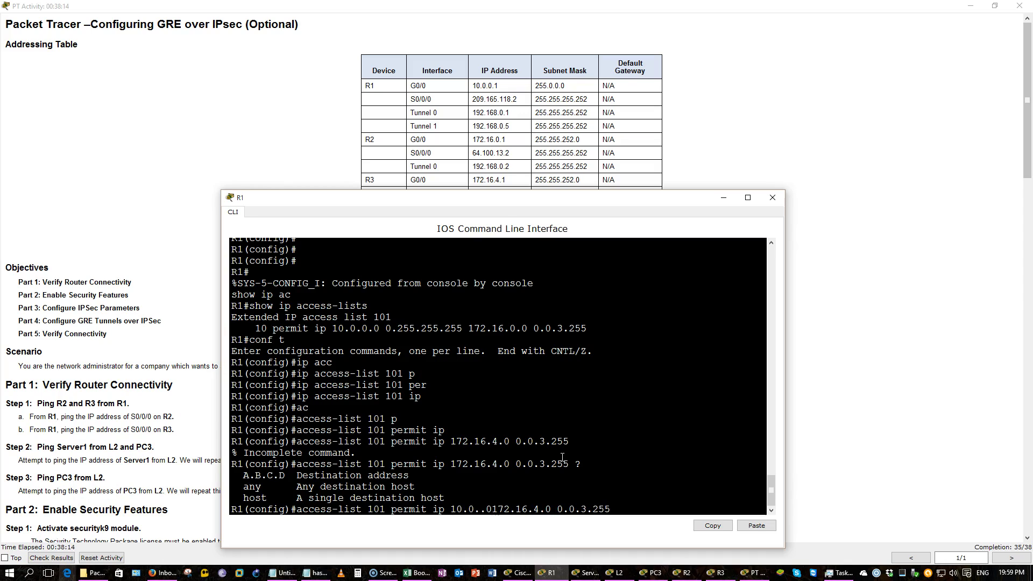
key("BackSpace")
key("BackSpace")
key("BackSpace")
type(".0.0")
key("Return")
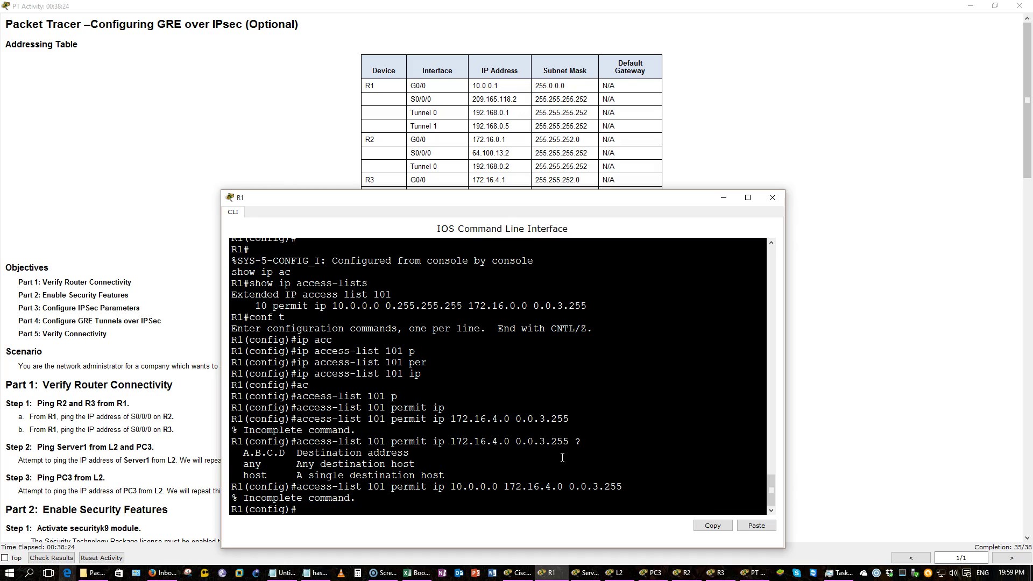
key("Up")
type("?")
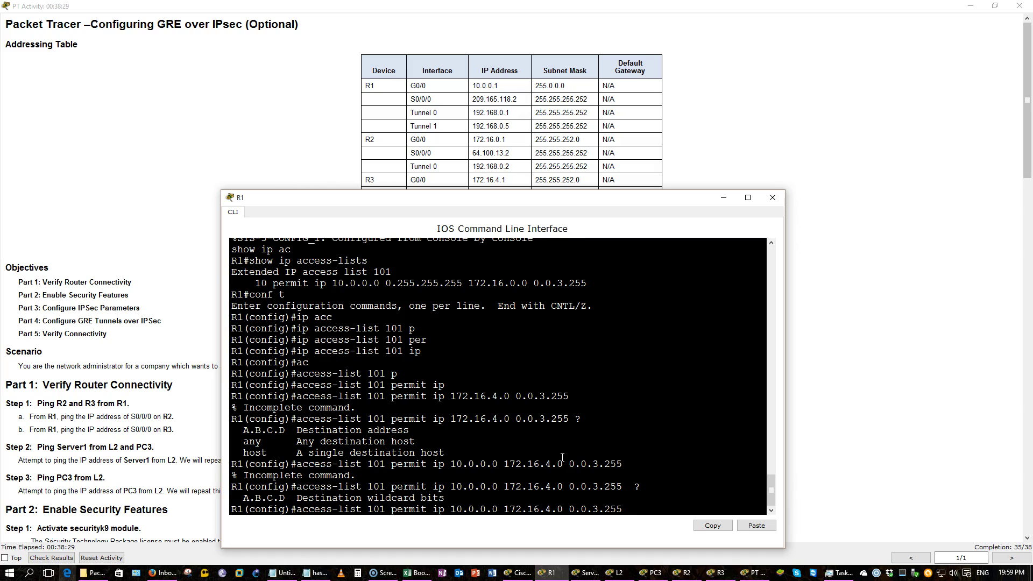
Complete the rule as 10.0.0.0 0.255.255.255 to 172.16.4.0 0.0.3.255, save with do wr, and show ACLs
key("BackSpace")
key("BackSpace")
key("BackSpace")
key("BackSpace")
key("BackSpace")
key("BackSpace")
key("BackSpace")
key("BackSpace")
key("BackSpace")
key("BackSpace")
key("BackSpace")
key("BackSpace")
key("BackSpace")
key("BackSpace")
key("BackSpace")
key("BackSpace")
key("BackSpace")
type("0.255.255.255")
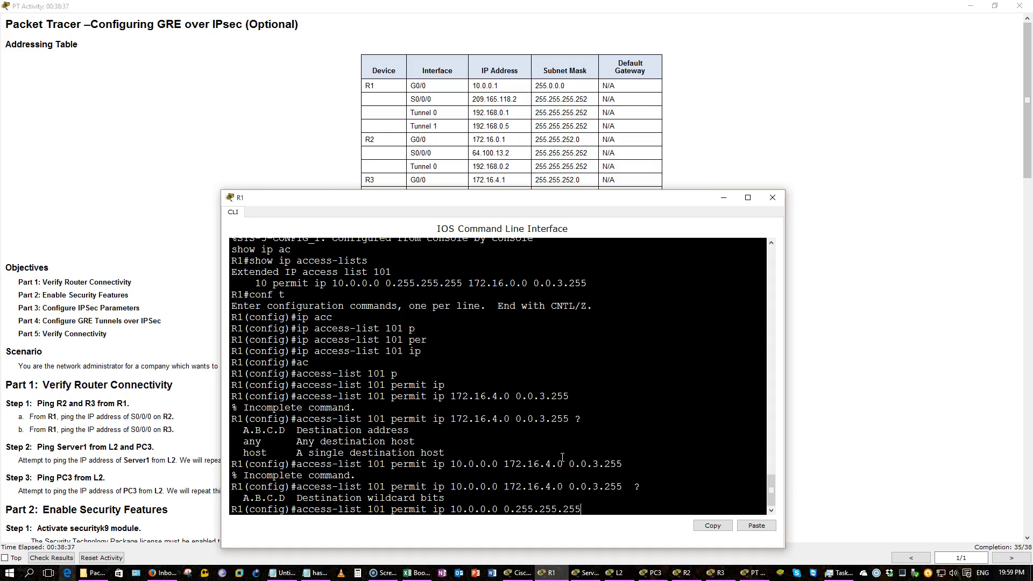
type(" 172.16.4.0 0.0.3.255")
key("Return")
type("do wr")
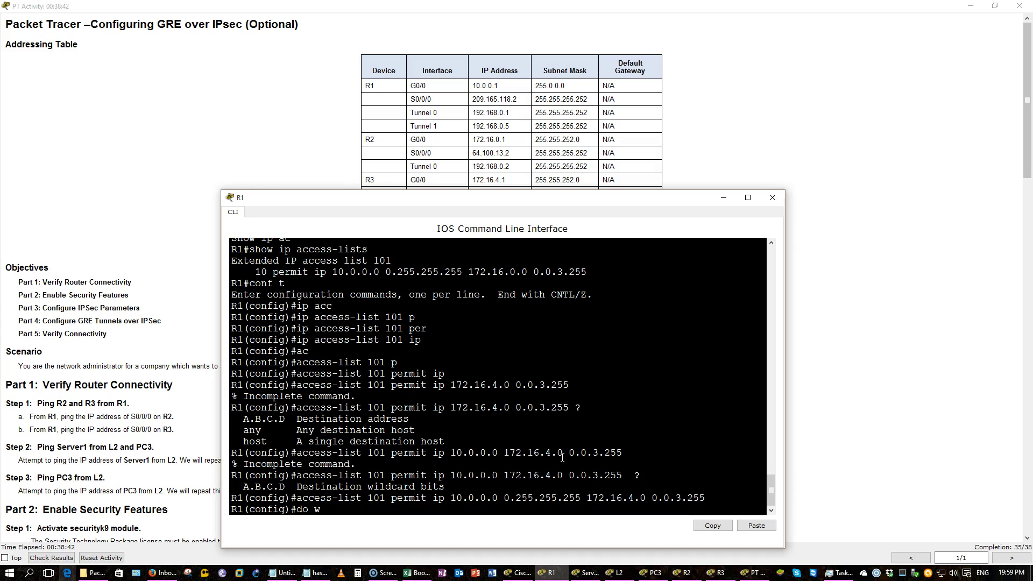
key("Return")
key("Return")
key("Return")
key("Return")
key("Return")
key("Return")
type("do show ip acc")
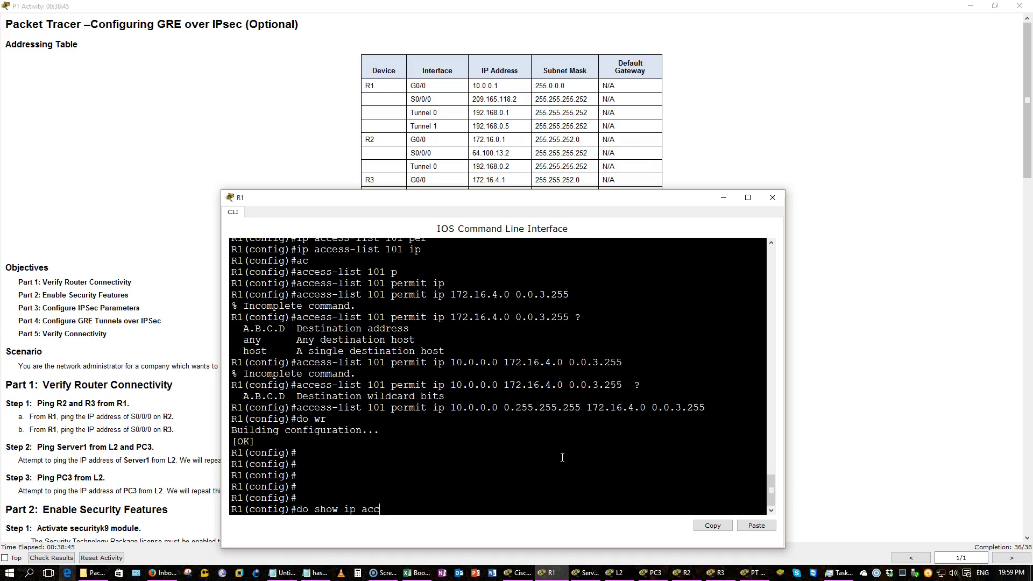
key("Tab")
key("Return")
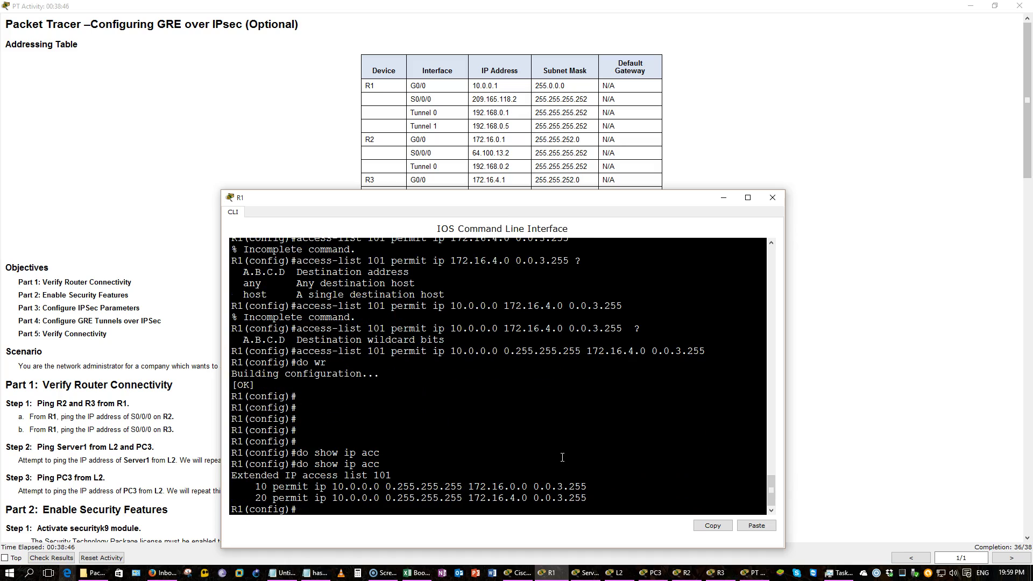
Open R2's console beside the addressing table and enter global configuration mode
left_click(770, 108)
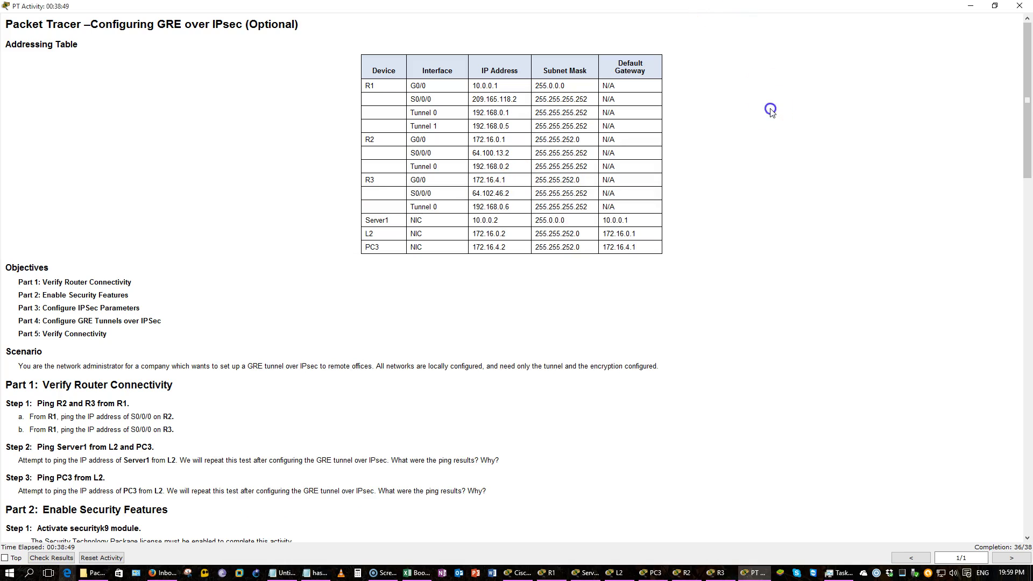
left_click(684, 573)
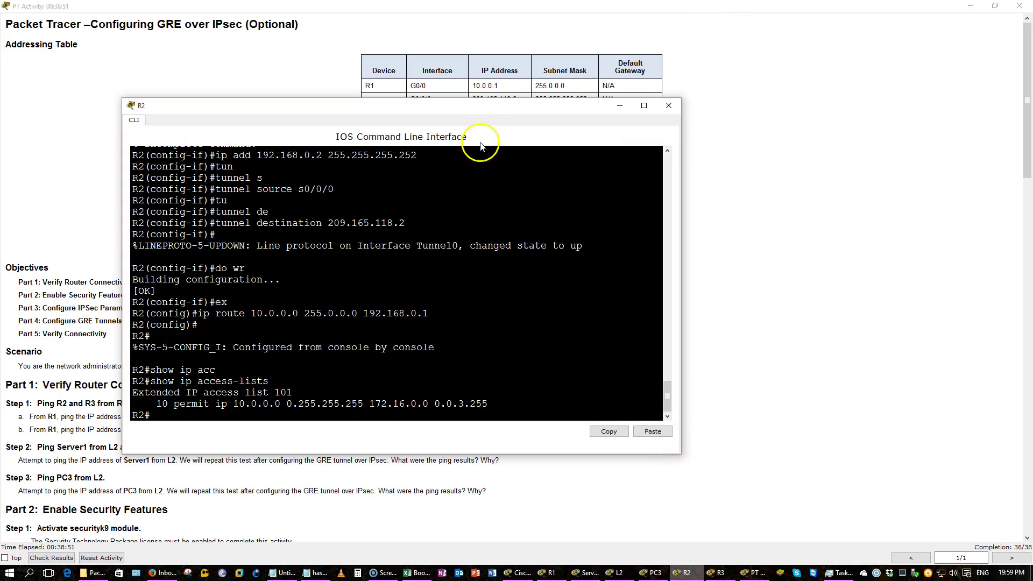
left_click_drag(491, 109, 666, 193)
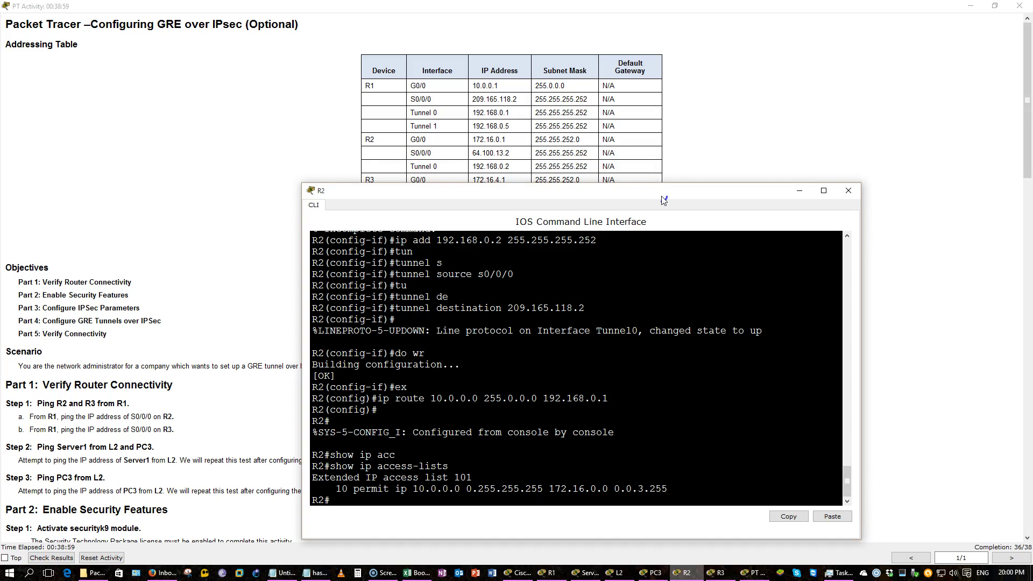
type("conf t")
key("Return")
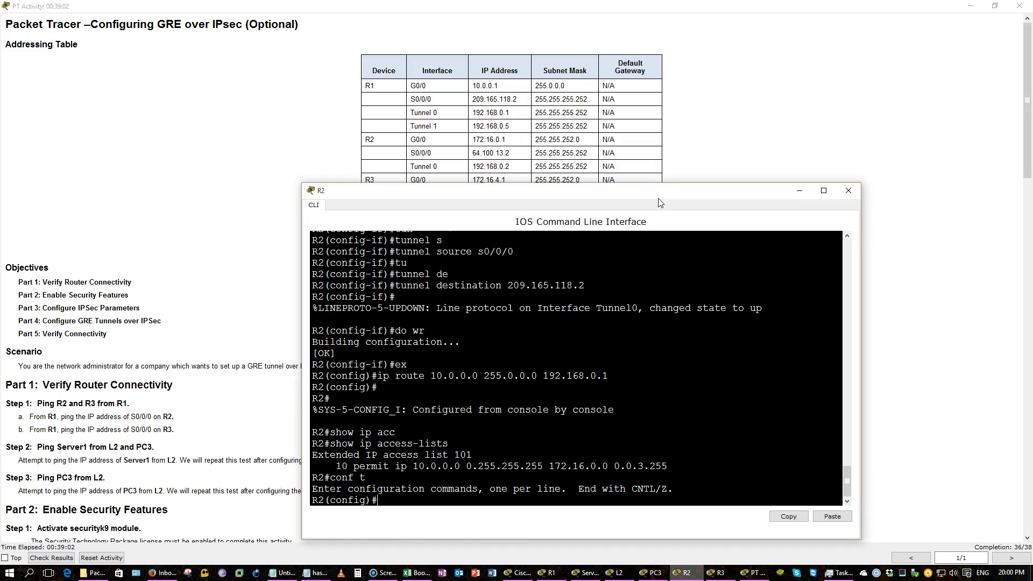
Delete R2's existing access list 101 with no access-list 101
type("no acc")
key("Tab")
type("101")
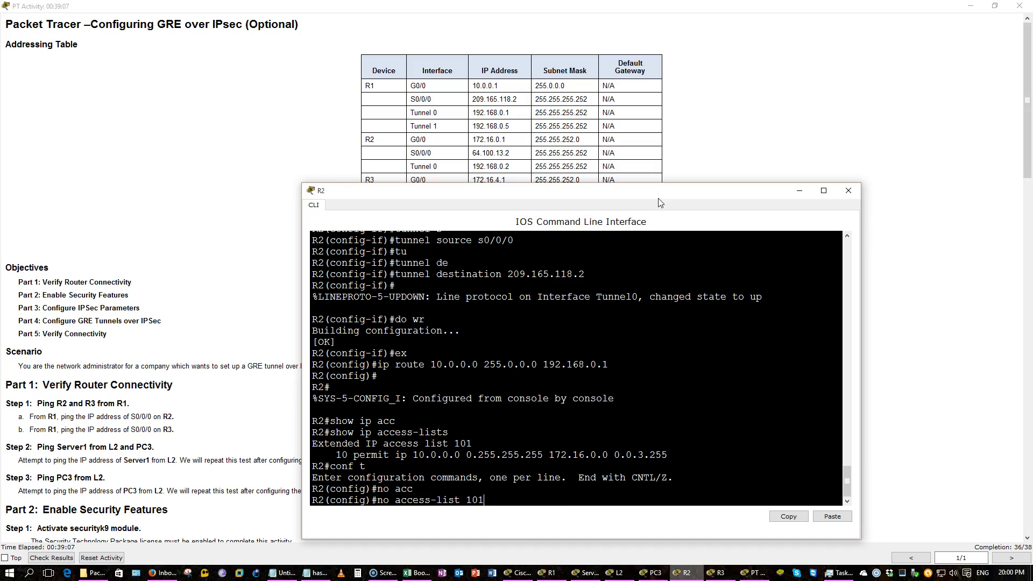
key("Return")
Start the access-list 101 permit ip entry from 172.16.0 with wildcard 0.0.3.255 to 10.0.0.0
type("ac")
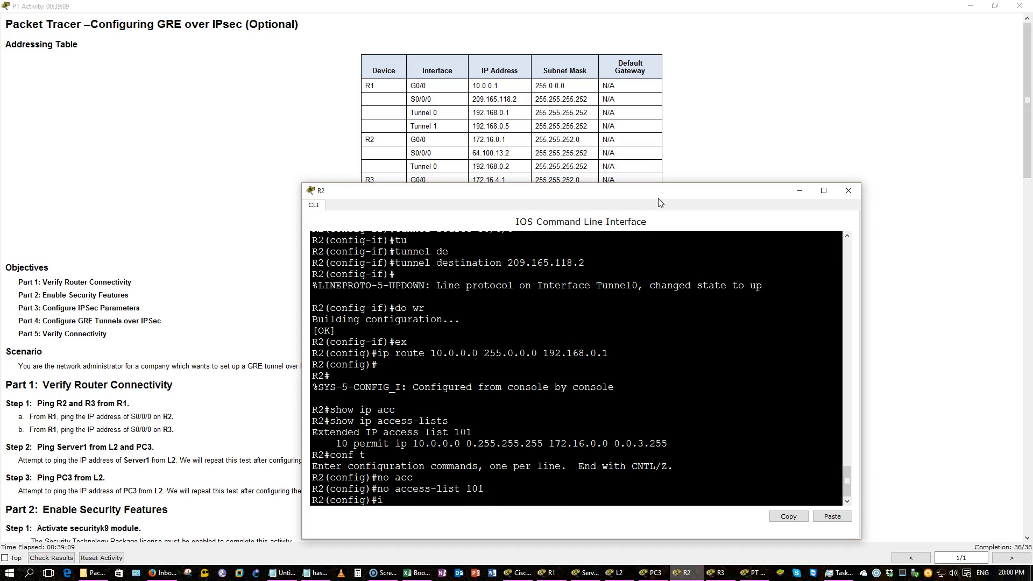
type("c")
key("Tab")
type("1")
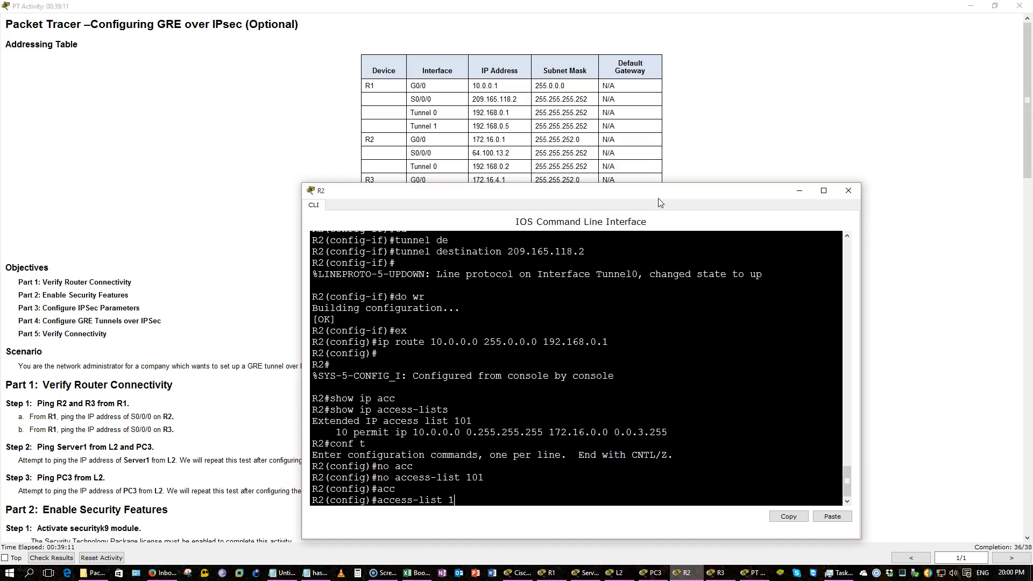
type("01 per")
key("Tab")
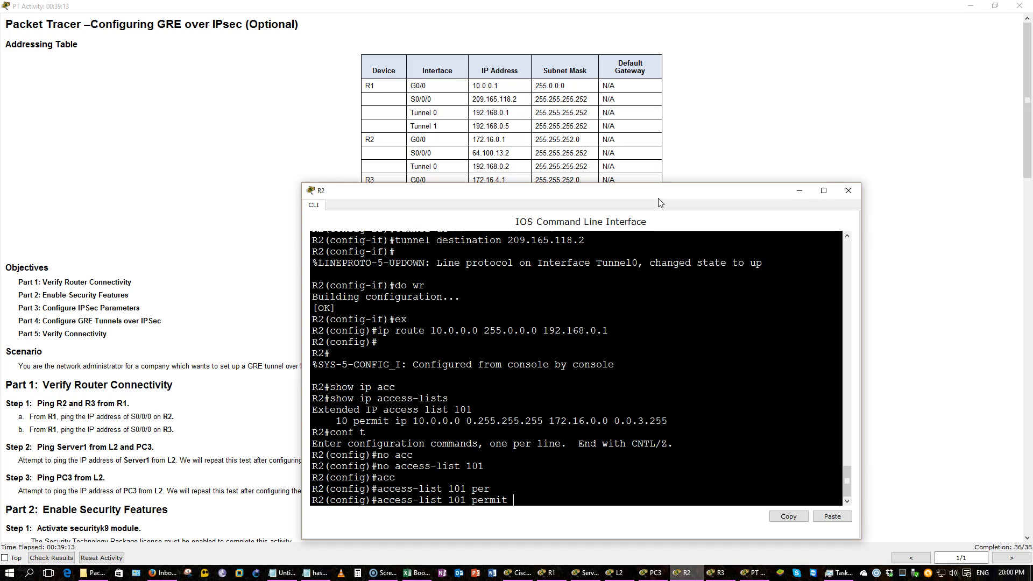
type("ip")
left_click_drag(662, 195, 594, 194)
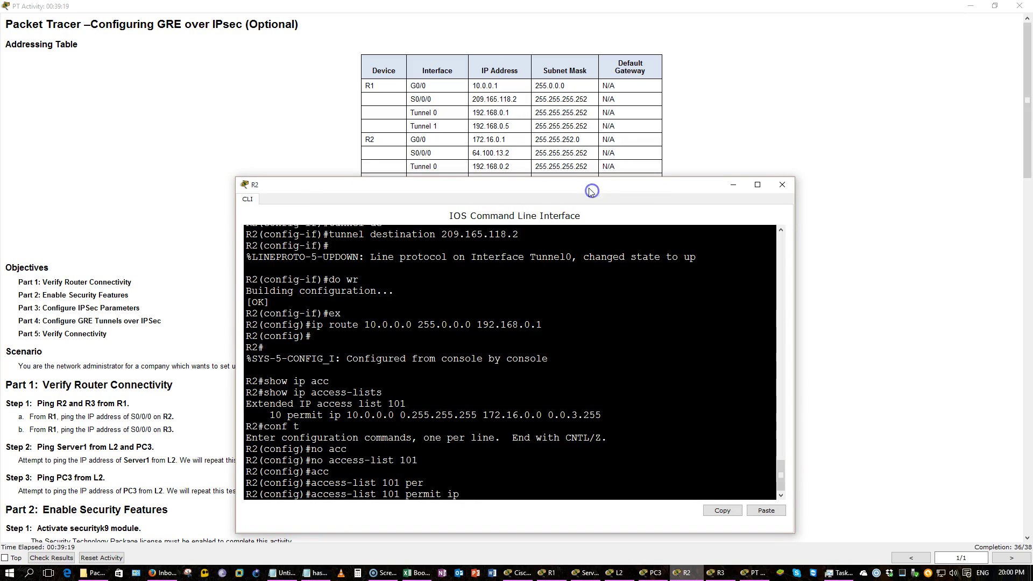
type("172.16.0 0")
key("BackSpace")
key("BackSpace")
type("3.255 10.0.0.0.")
Compare with R1's rules, then finish with wildcard 0.255.255.255 and submit the entry
left_click(560, 574)
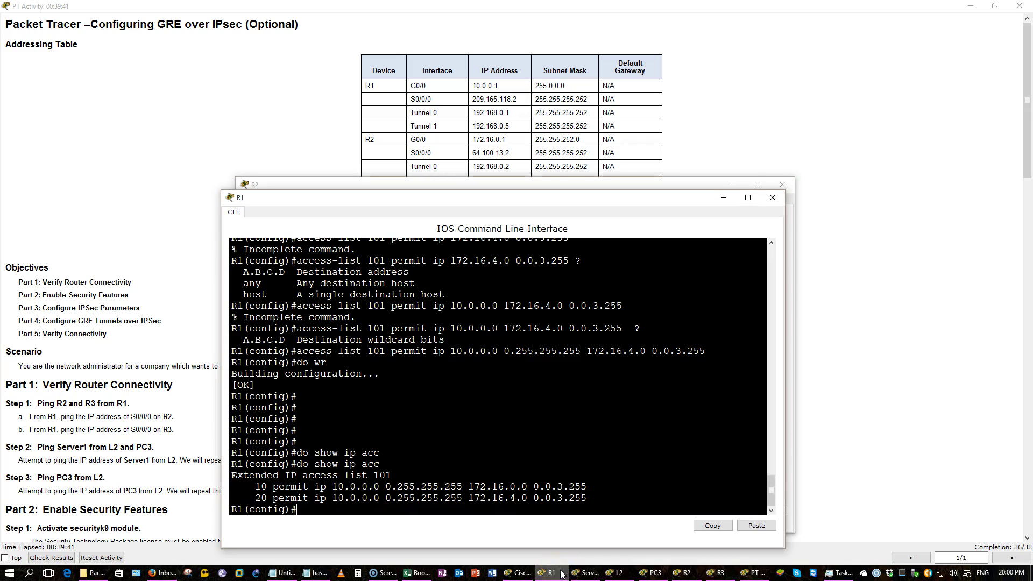
left_click(561, 575)
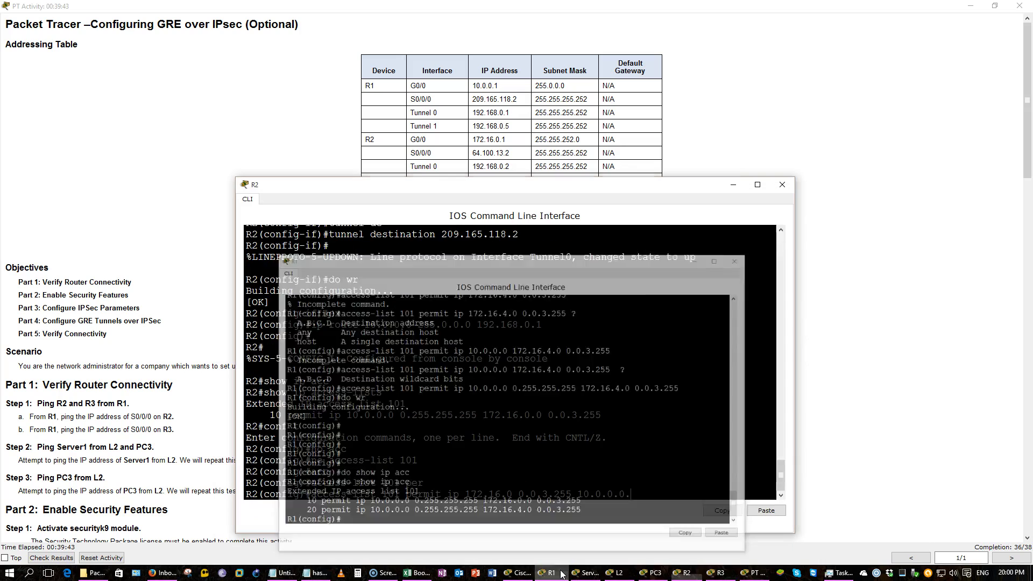
left_click(614, 472)
left_click(687, 423)
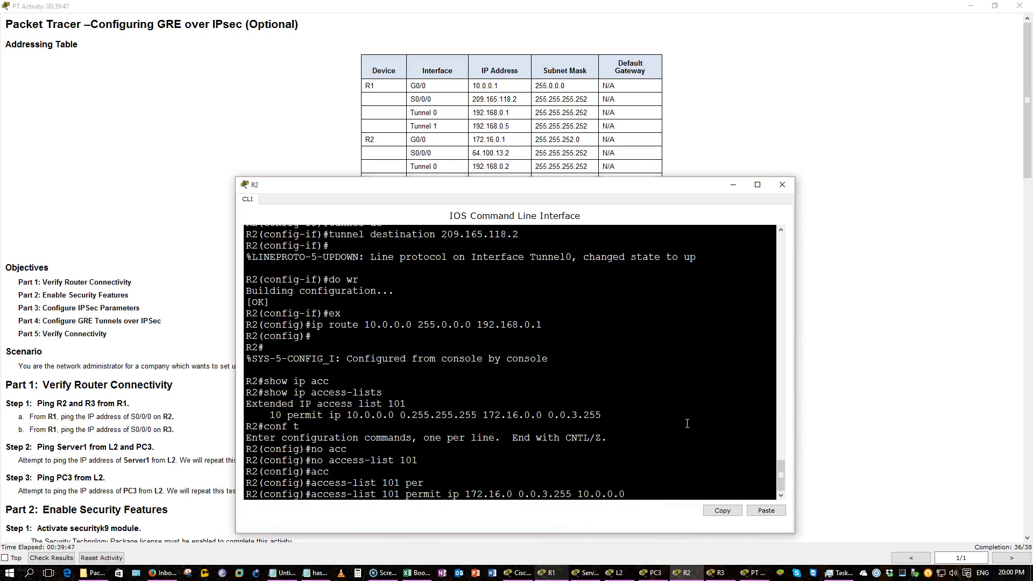
type("0.255.255.255")
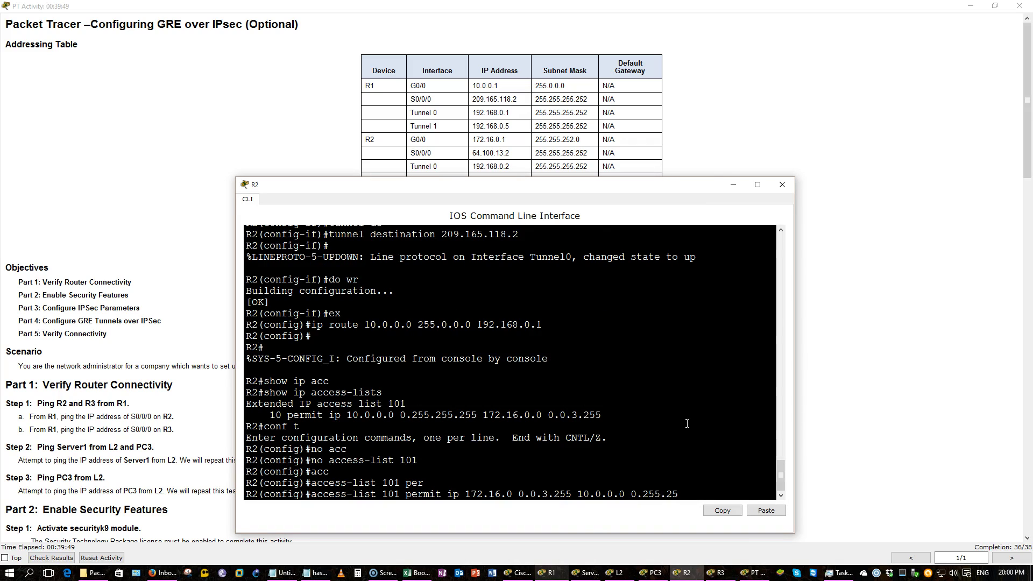
key("Return")
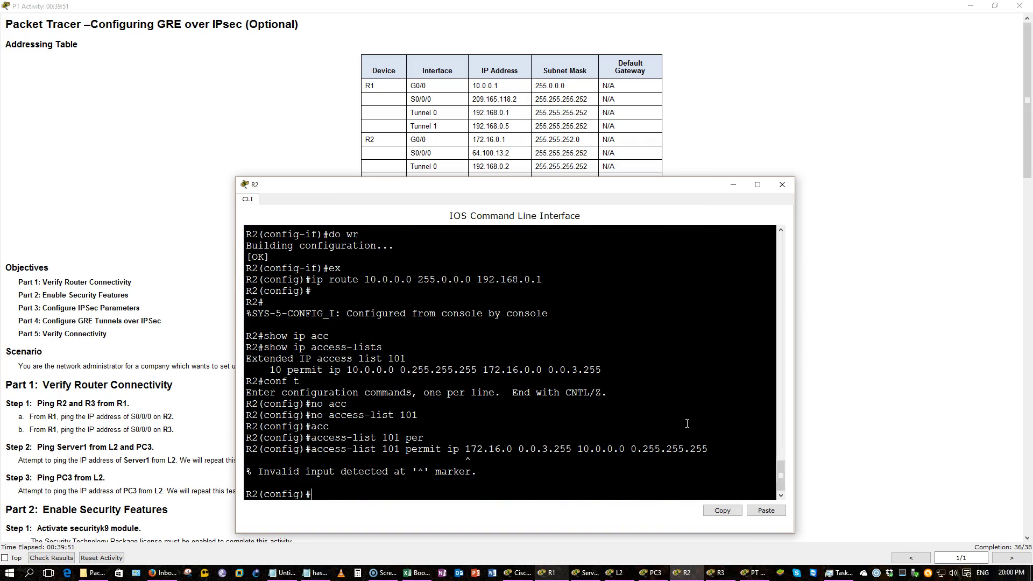
Correct the rejected entry's source to 172.16.0.0 and resubmit it
key("Up")
key("Left")
key("Left")
key("Left")
key("Left")
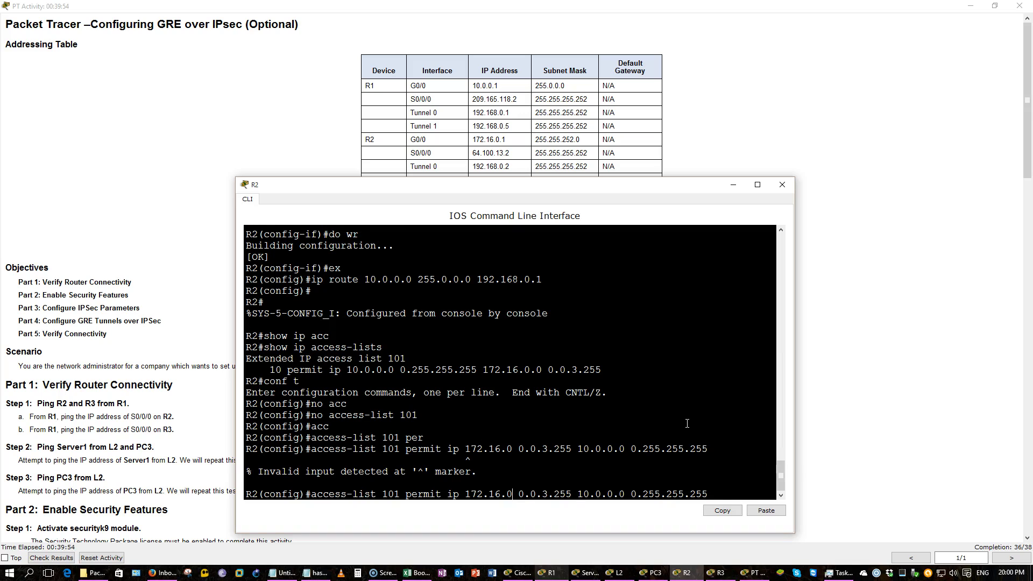
key("Left")
key("Left")
key("Left")
key("Left")
key("Left")
key("Left")
key("Left")
key("Left")
key("Left")
key("Left")
key("Left")
key("Left")
key("Left")
key("Left")
key("Left")
key("Left")
key("Left")
key("Left")
key("Left")
key("Left")
type(".0")
key("Return")
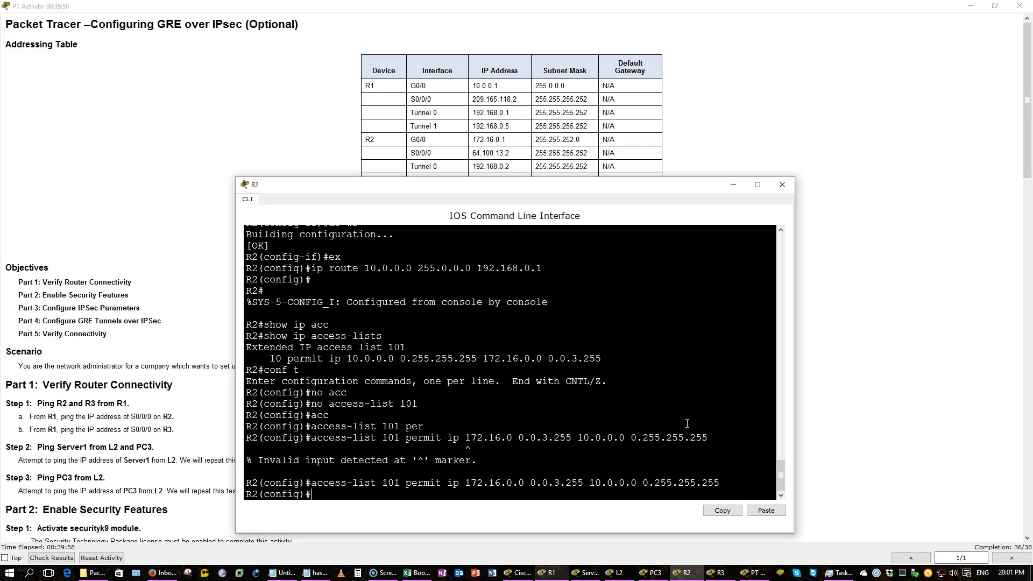
Save R2's configuration with do wr and display access list 101
type("do wr")
key("Return")
type("do s")
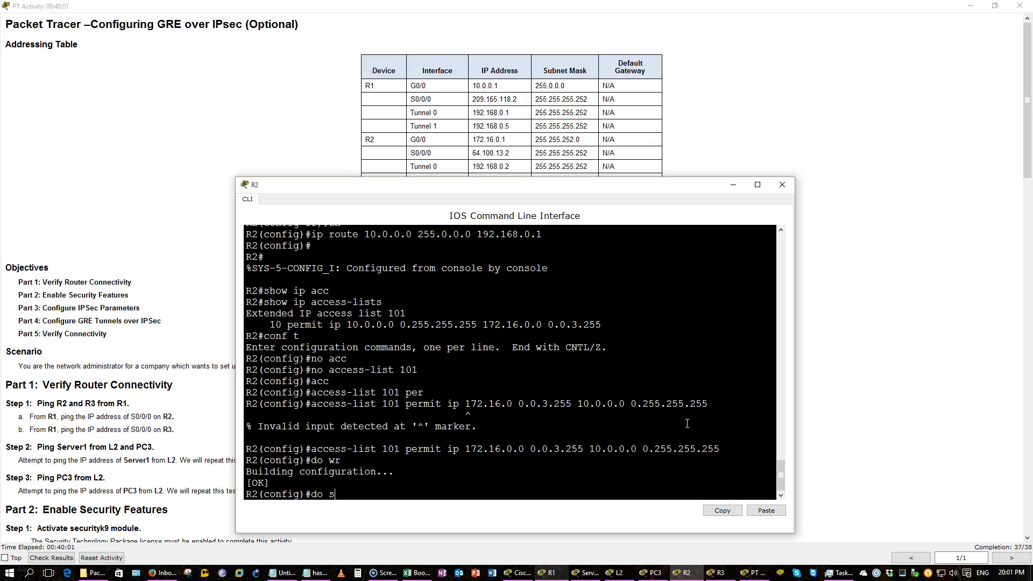
type("how ip acc")
key("Tab")
key("Return")
key("Return")
key("Return")
key("Return")
key("Return")
key("Return")
key("Return")
key("Return")
key("Return")
key("Return")
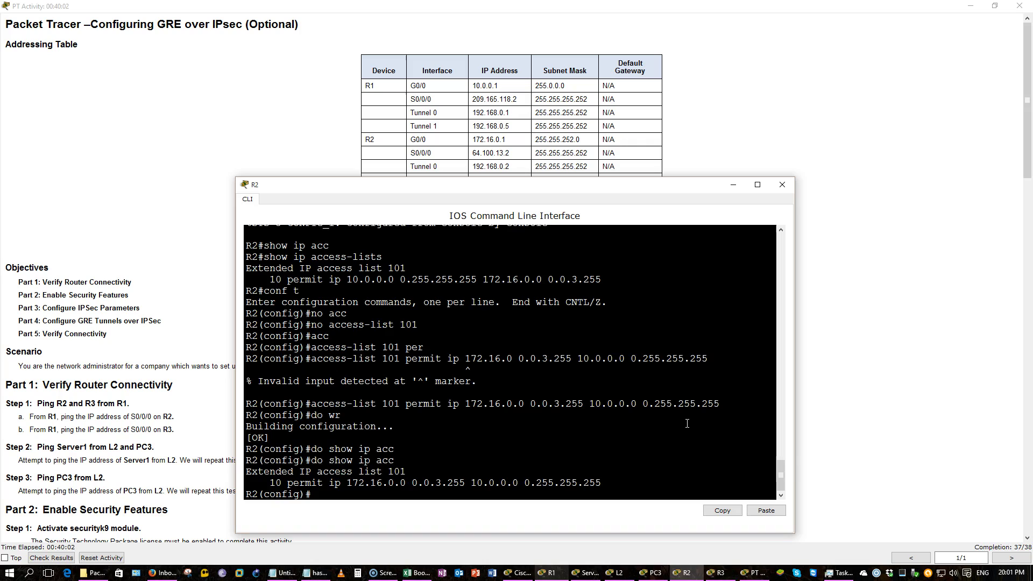
key("Return")
key("Return")
key("Return")
key("Return")
key("Return")
key("Return")
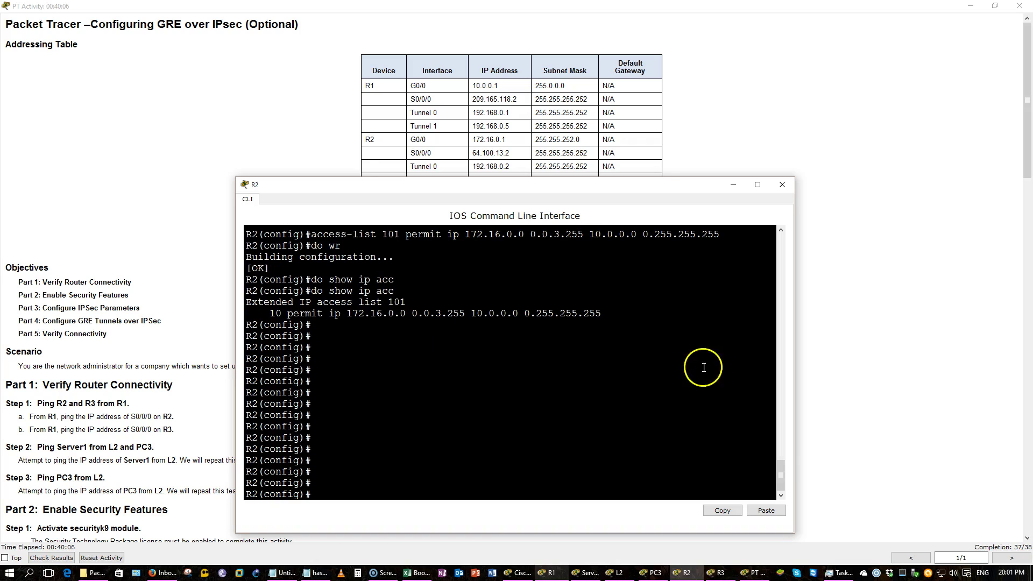
Switch from R2's console to R3's and enter global configuration mode
left_click(684, 573)
left_click(708, 575)
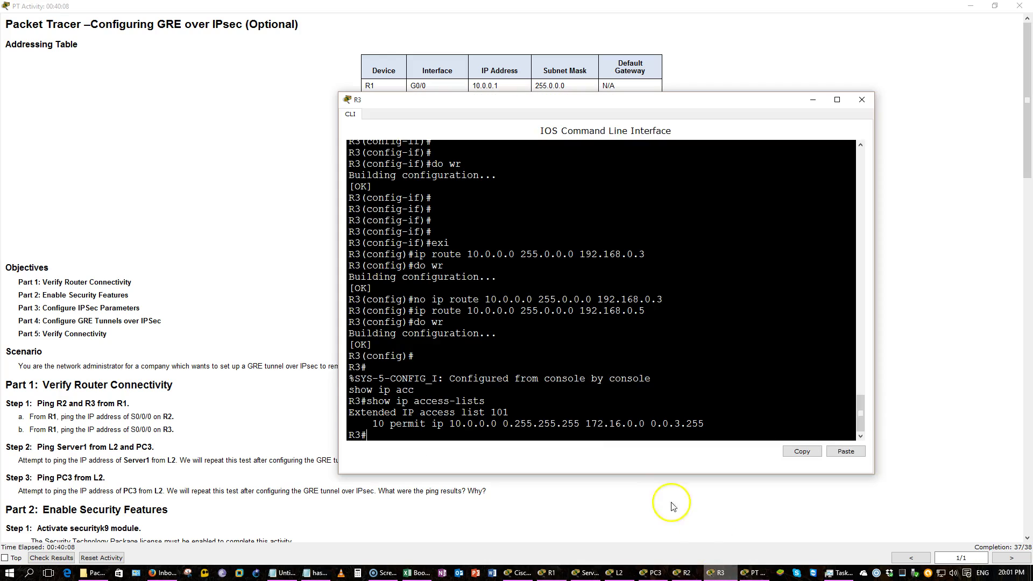
type("conf t")
key("Return")
key("Return")
key("Return")
key("Return")
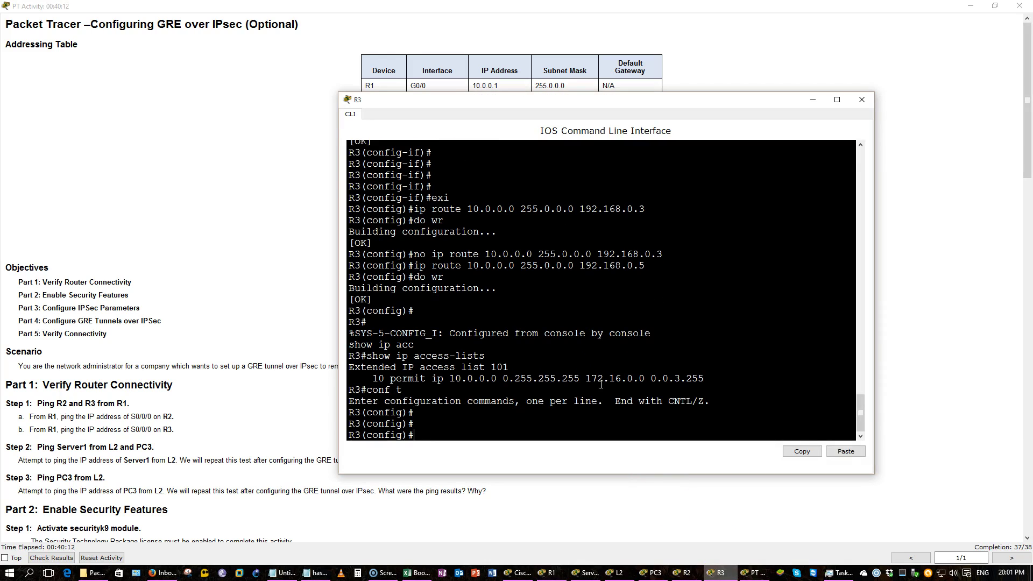
Remove R3's existing access list 101 with no access-list 101
type("no ip acc")
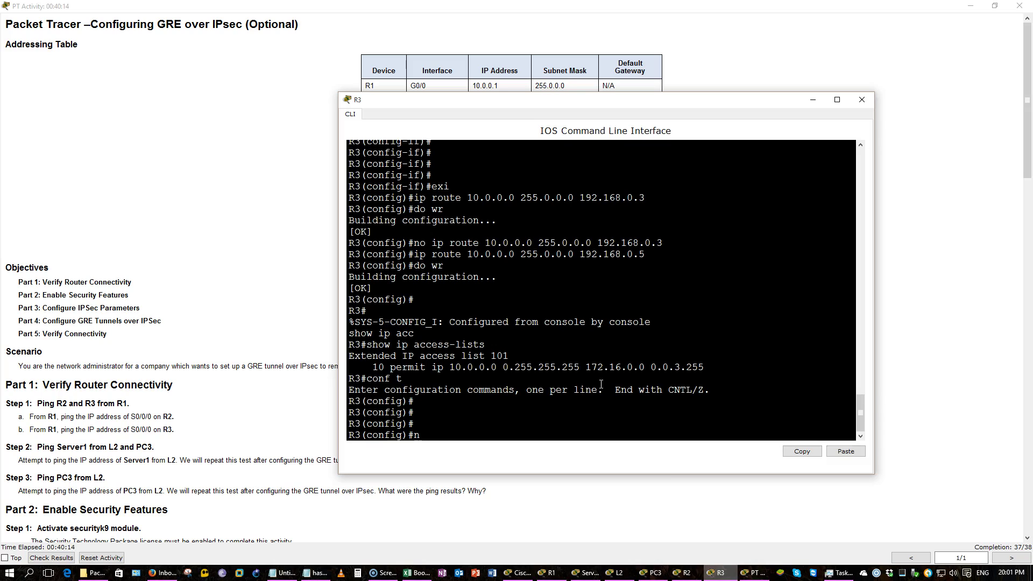
key("Tab")
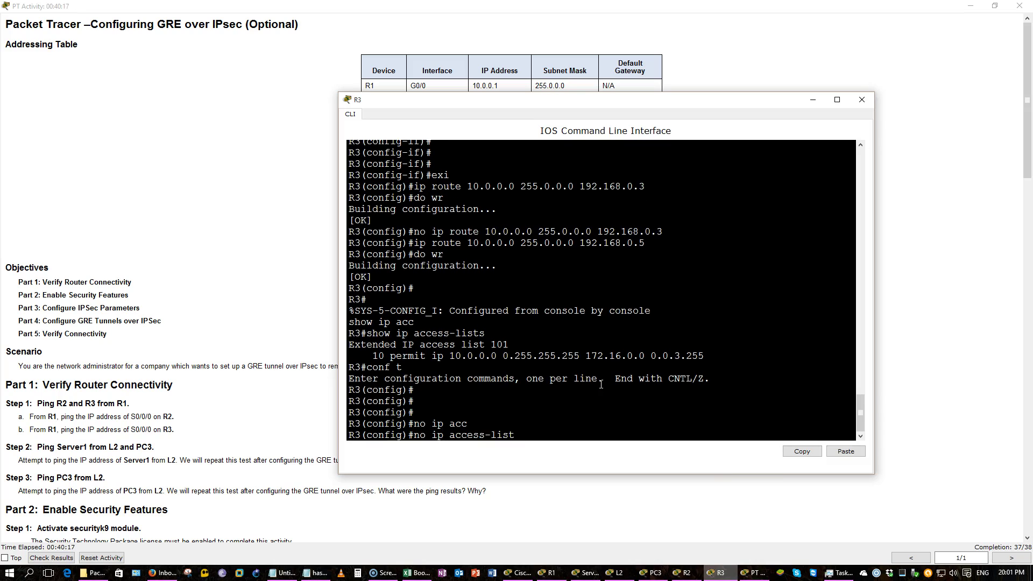
key("Return")
key("Up")
key("BackSpace")
key("BackSpace")
key("BackSpace")
key("BackSpace")
key("BackSpace")
key("BackSpace")
key("BackSpace")
key("BackSpace")
key("BackSpace")
key("BackSpace")
key("BackSpace")
key("BackSpace")
key("BackSpace")
key("BackSpace")
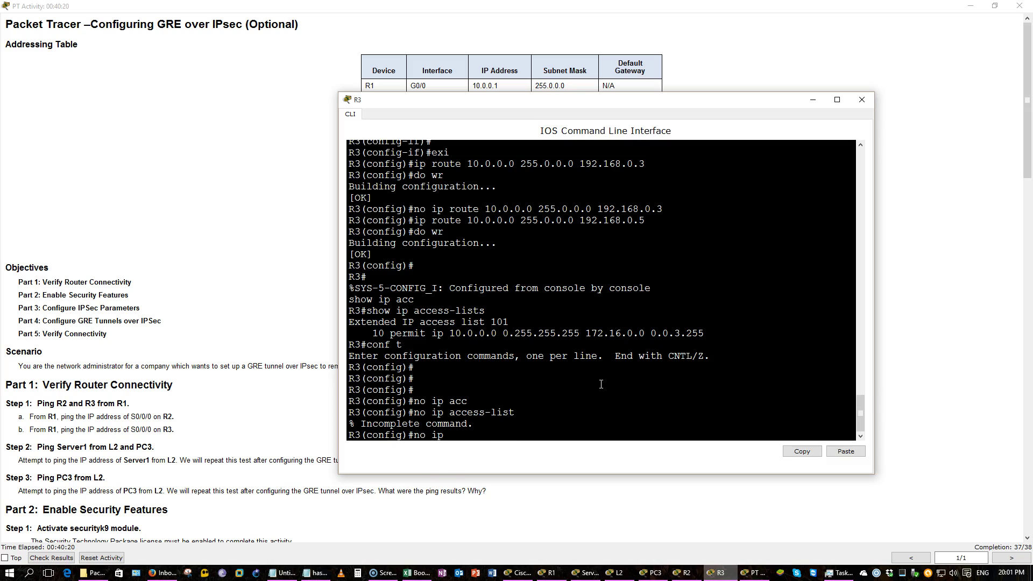
type("ac")
key("Tab")
type("101")
key("Return")
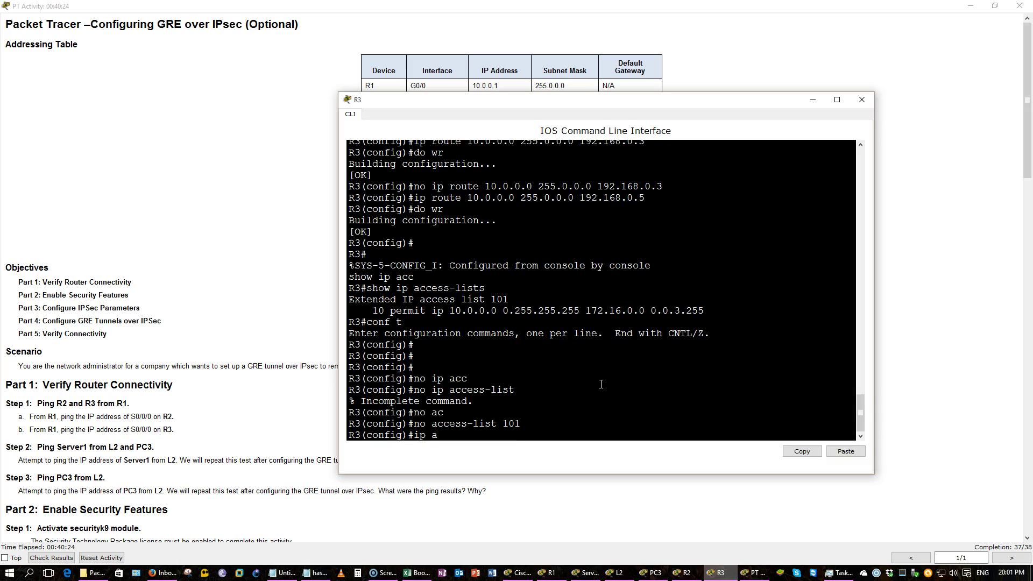
Begin the access-list 101 permit ip entry, checking the addressing table for the LAN subnet
type("a")
type("c")
key("Tab")
type("101 per")
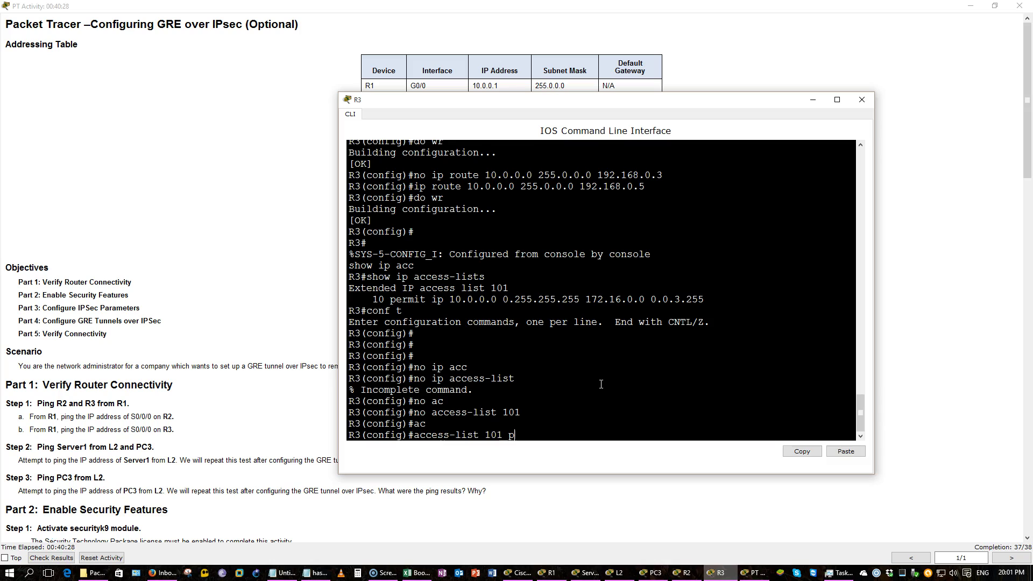
key("Tab")
type("mi")
key("BackSpace")
key("BackSpace")
type("ip")
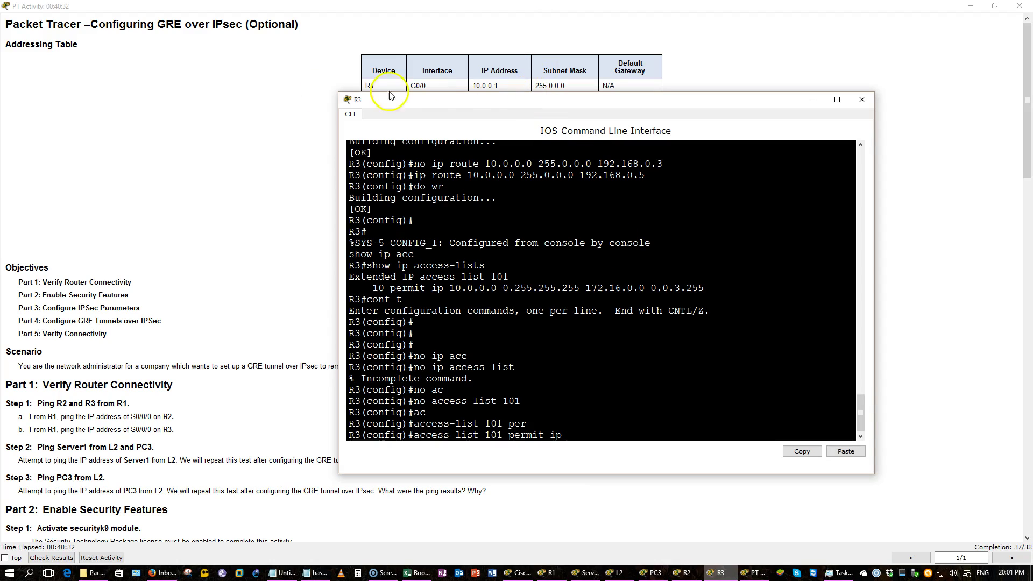
left_click(251, 114)
scroll(251, 114, "down", 4)
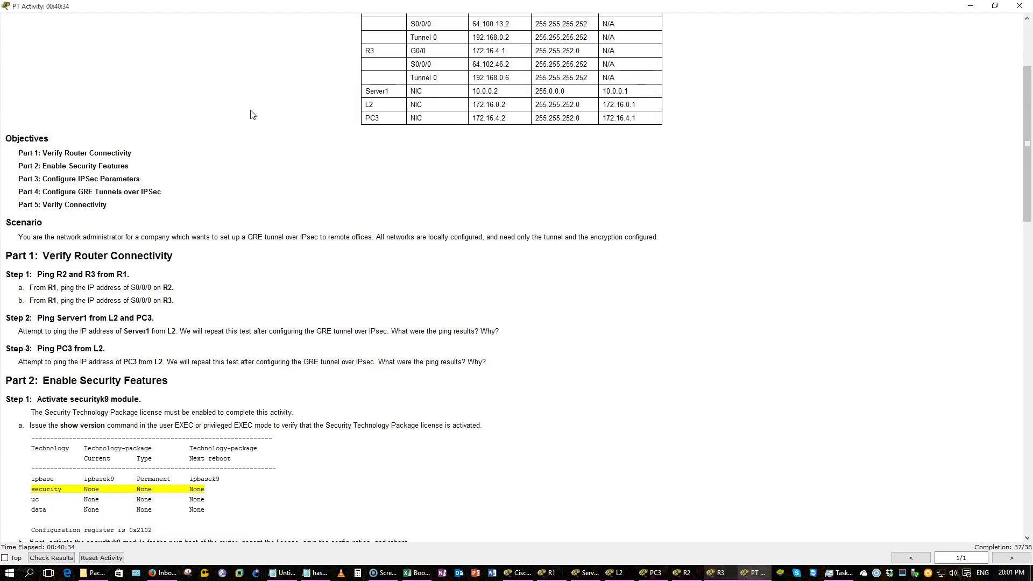
key("alt+Tab")
left_click(783, 181)
Finish the entry from 172.16.4.0 to 10.0.0.0 0.255.255.255 and submit it
type("172.16.4.0 0.0.0")
type(".255")
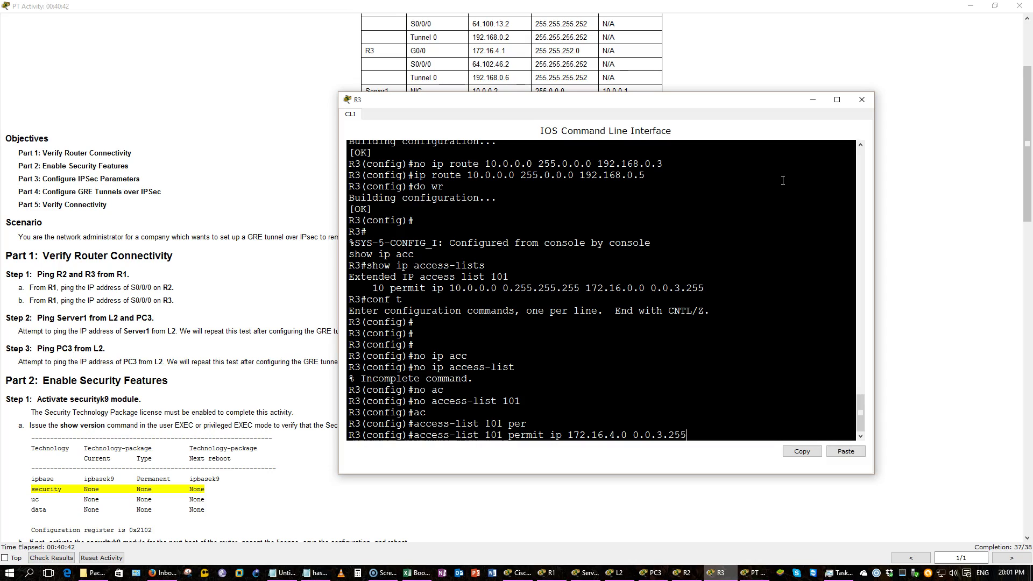
type(" 10.0.0.0")
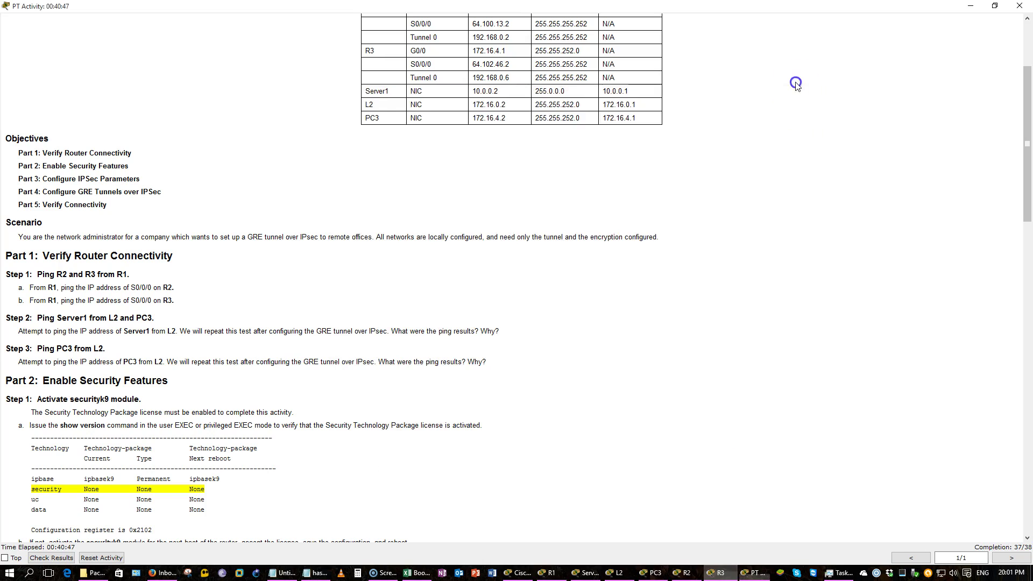
left_click(813, 99)
scroll(797, 86, "up", 3)
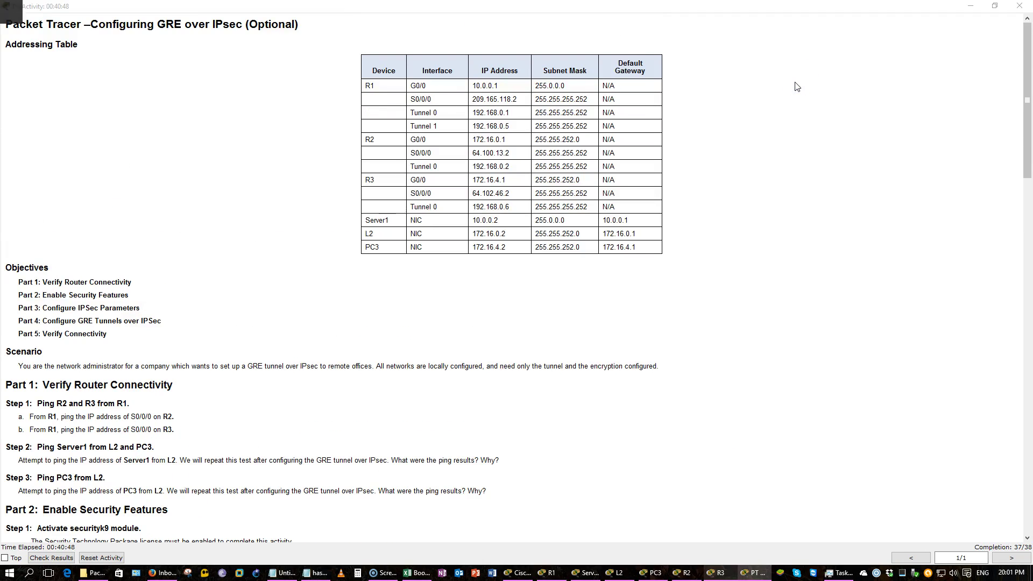
key("alt+Tab")
type("0.255.255.255")
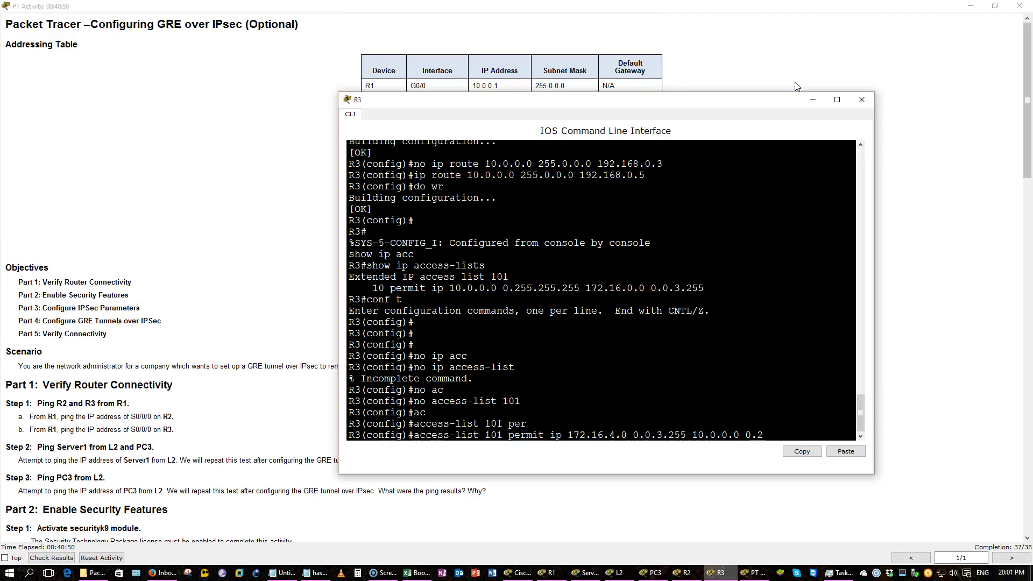
key("Return")
Save R3's configuration with do wr and scroll the lab instructions
type("do wr")
key("Return")
key("Return")
key("Return")
key("Return")
key("Return")
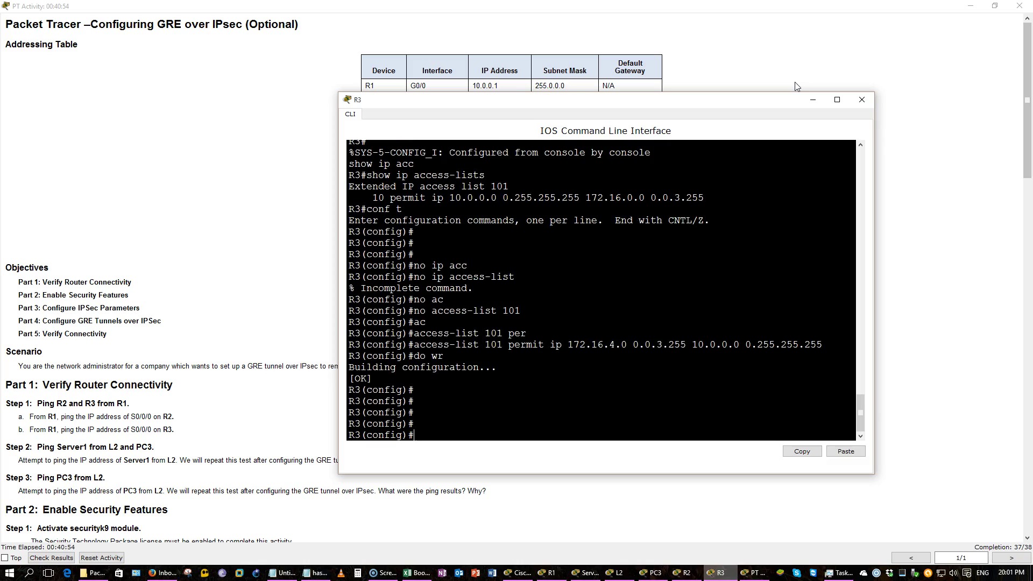
left_click(261, 288)
scroll(247, 254, "down", 10)
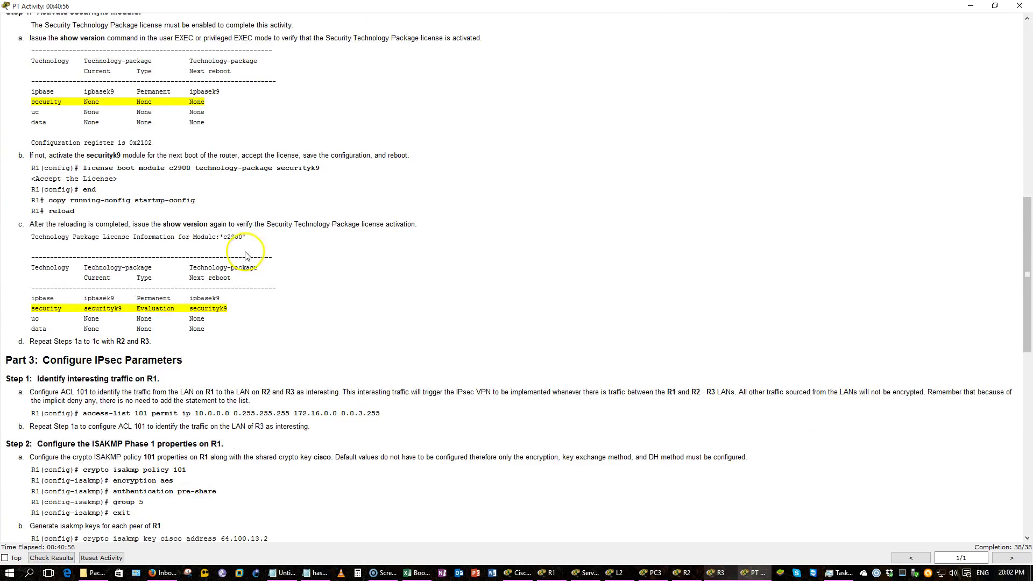
Open L2's command prompt on the right and rerun its previous ping to 172.16.4.2
scroll(247, 254, "down", 10)
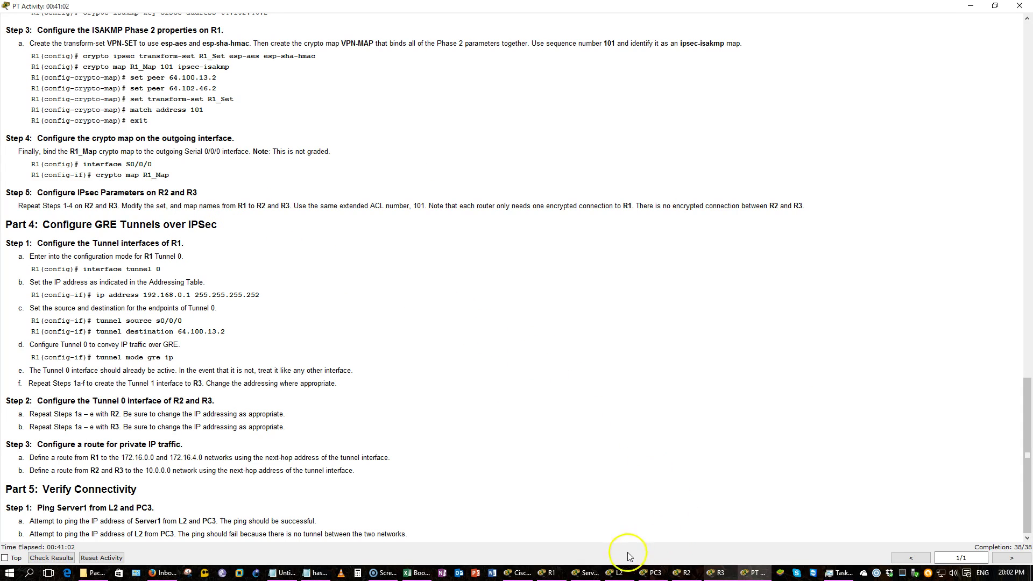
left_click(617, 574)
left_click_drag(417, 179, 829, 159)
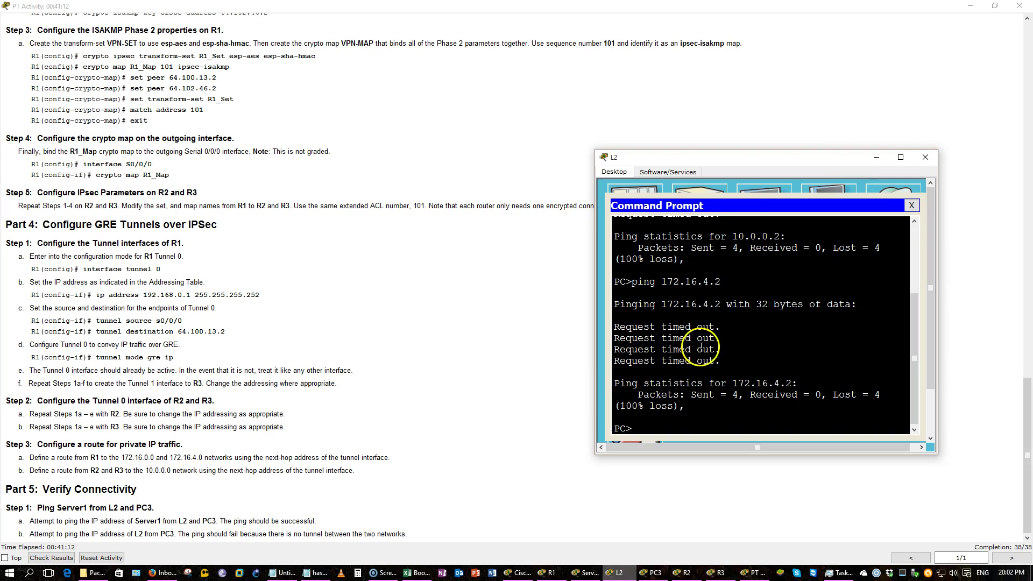
key("Up")
key("Return")
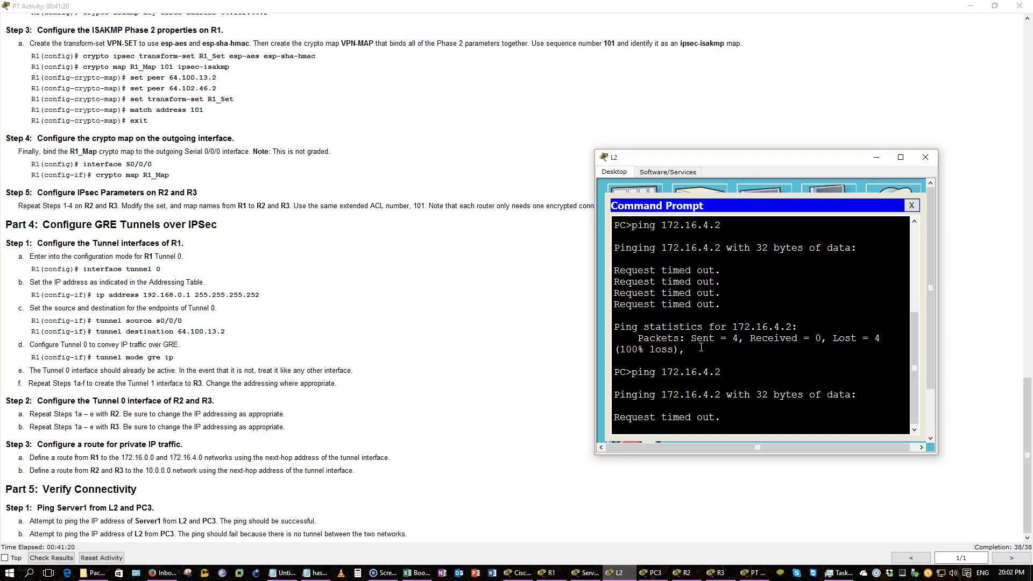
Stop that ping and ping Server1 at 10.0.0.2 from L2, after an aborted 10.0.0.25 attempt
left_click(493, 359)
scroll(494, 358, "up", 15)
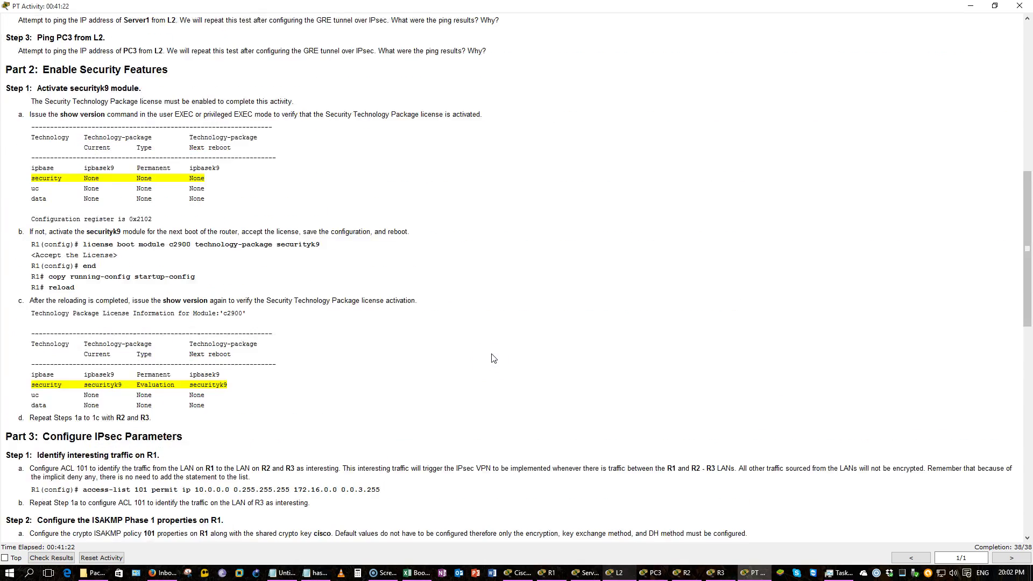
scroll(493, 358, "up", 10)
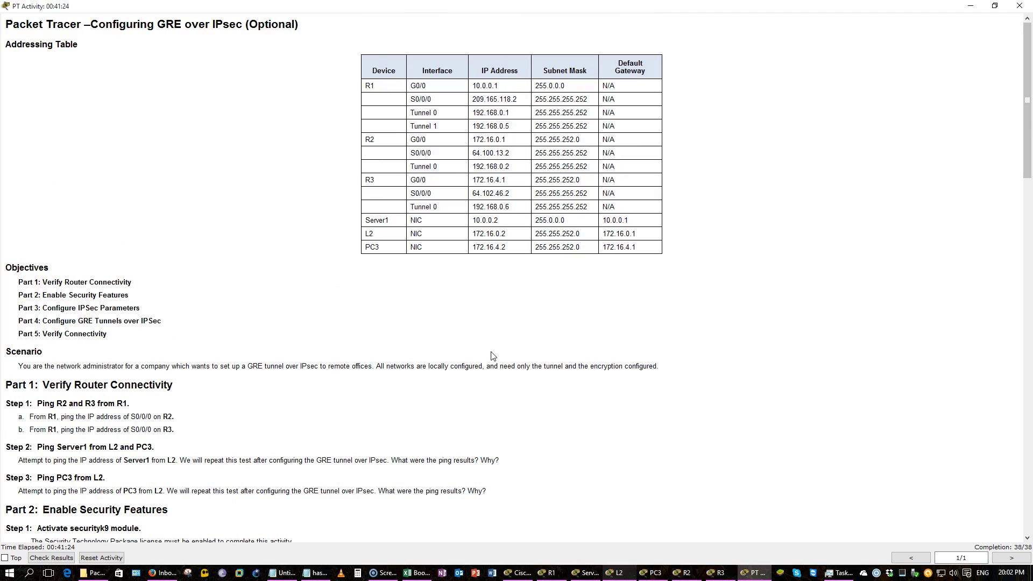
key("alt+Tab")
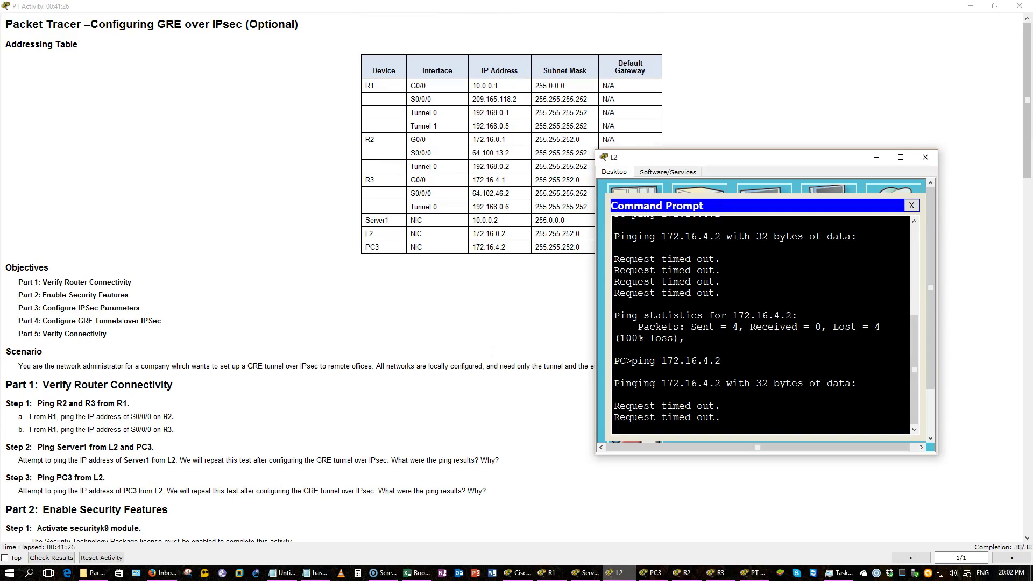
key("ctrl+c")
type("ping")
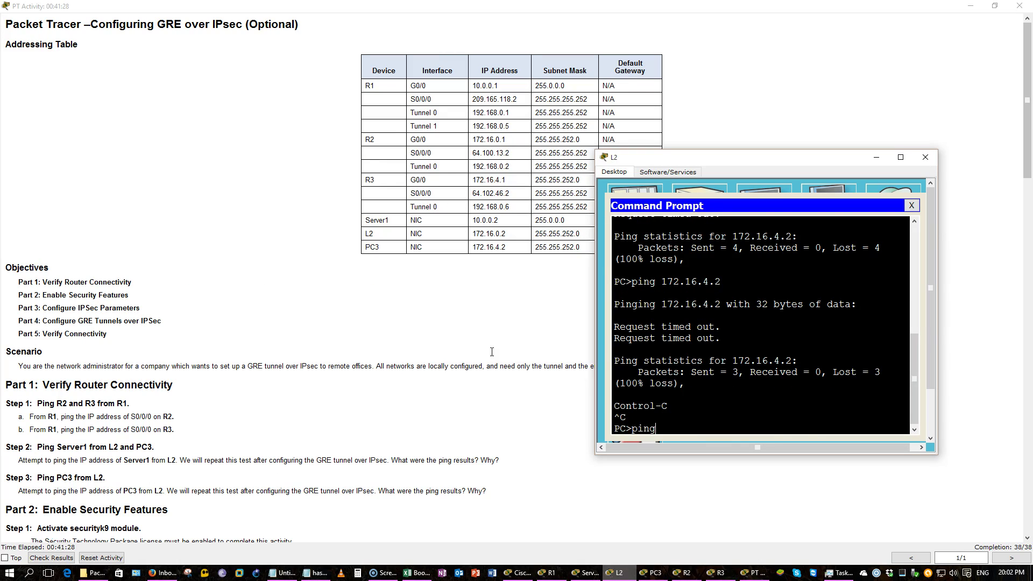
type(" 10.0.0.25")
key("Return")
key("ctrl+c")
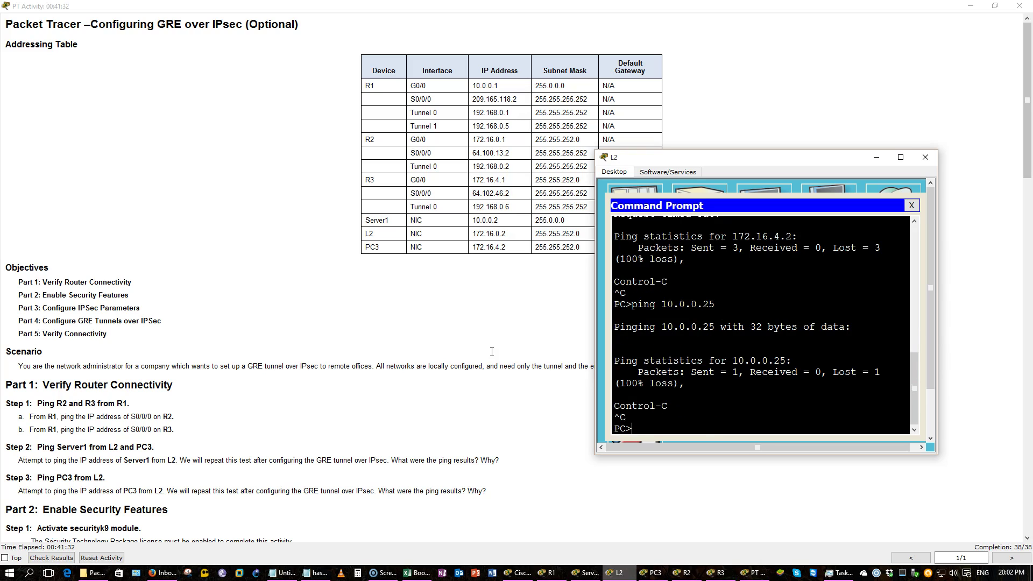
key("Up")
key("BackSpace")
key("Return")
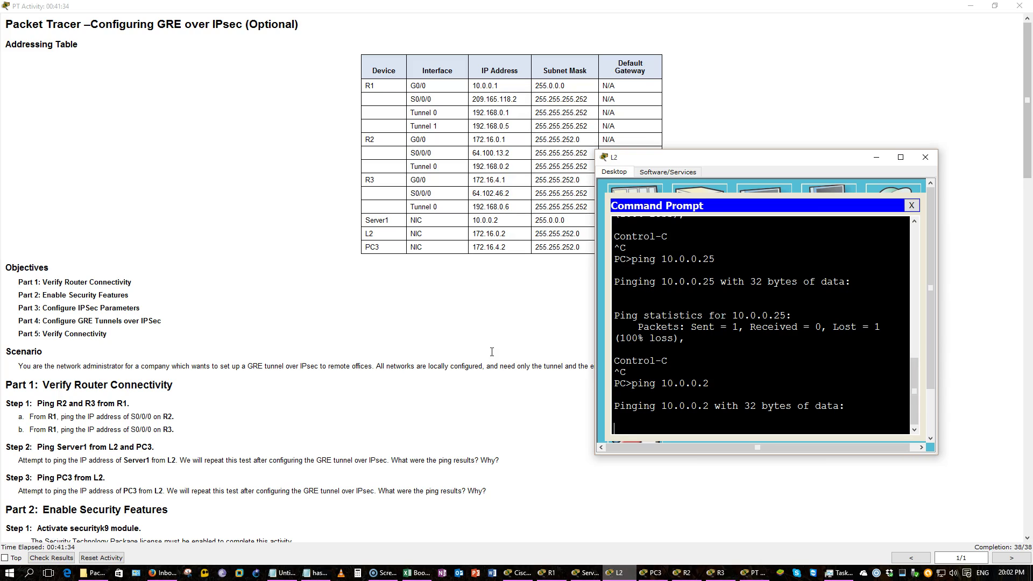
Review the activity instructions, then rerun the ping to 10.0.0.2 for four successful replies
left_click(425, 392)
scroll(425, 393, "down", 3)
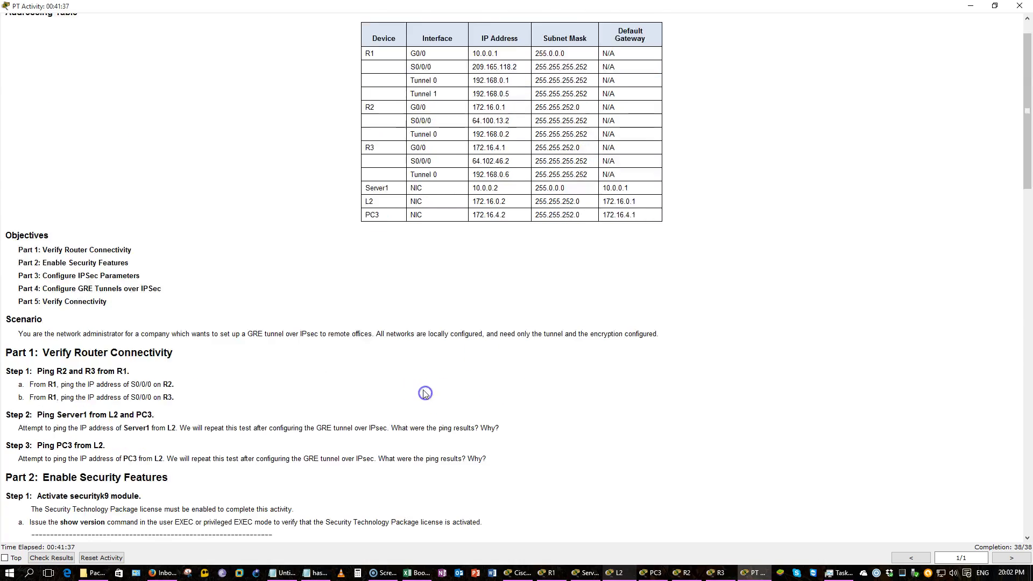
scroll(424, 383, "down", 15)
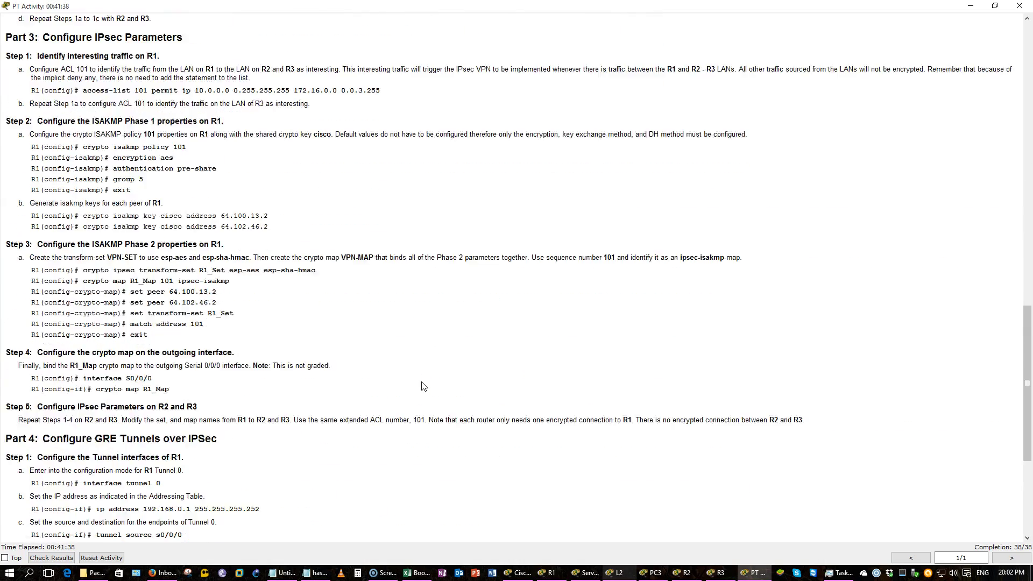
scroll(423, 384, "down", 1)
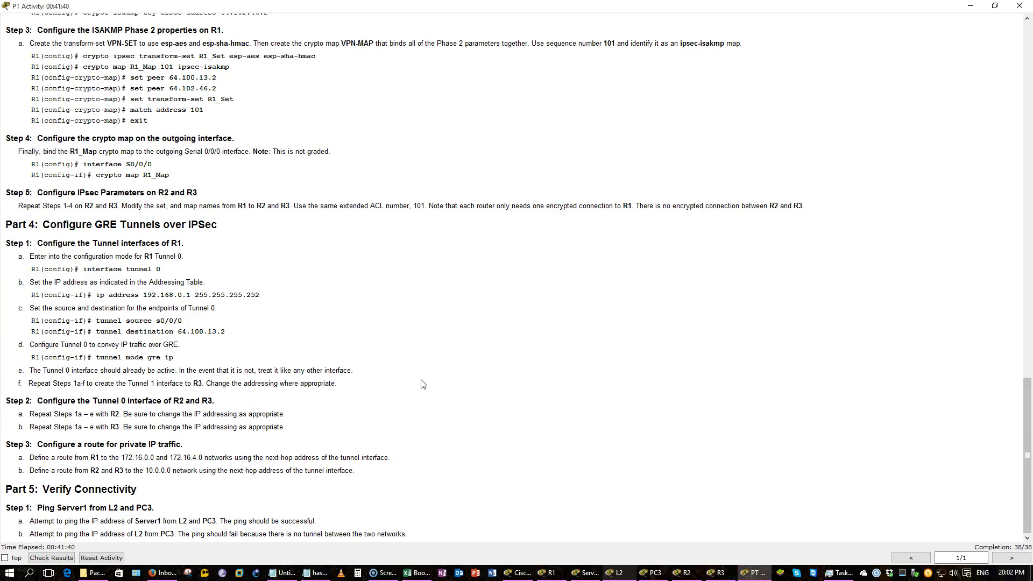
scroll(418, 356, "up", 3)
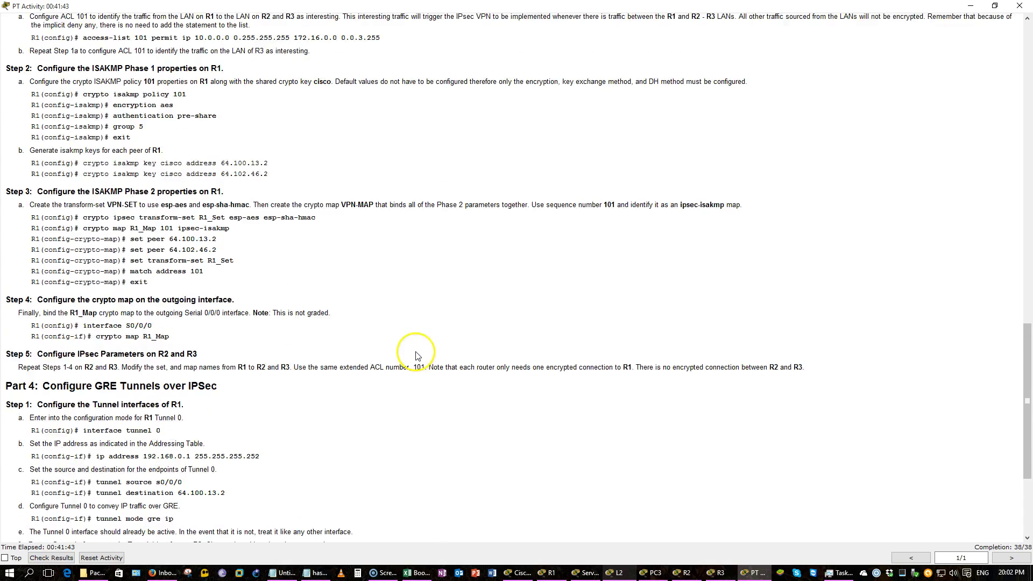
scroll(418, 356, "up", 5)
scroll(416, 350, "down", 7)
key("alt+Tab")
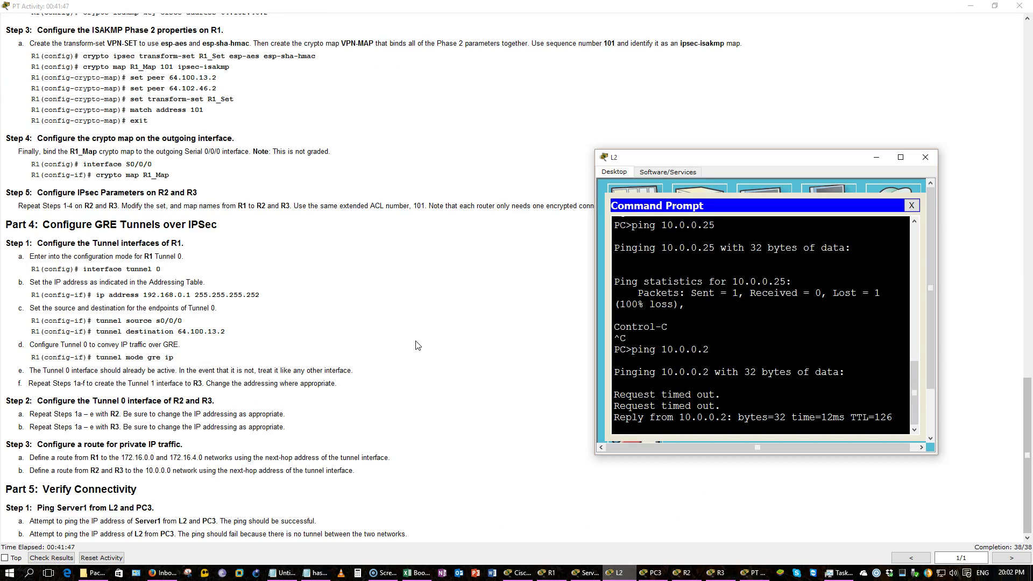
key("Up")
key("Return")
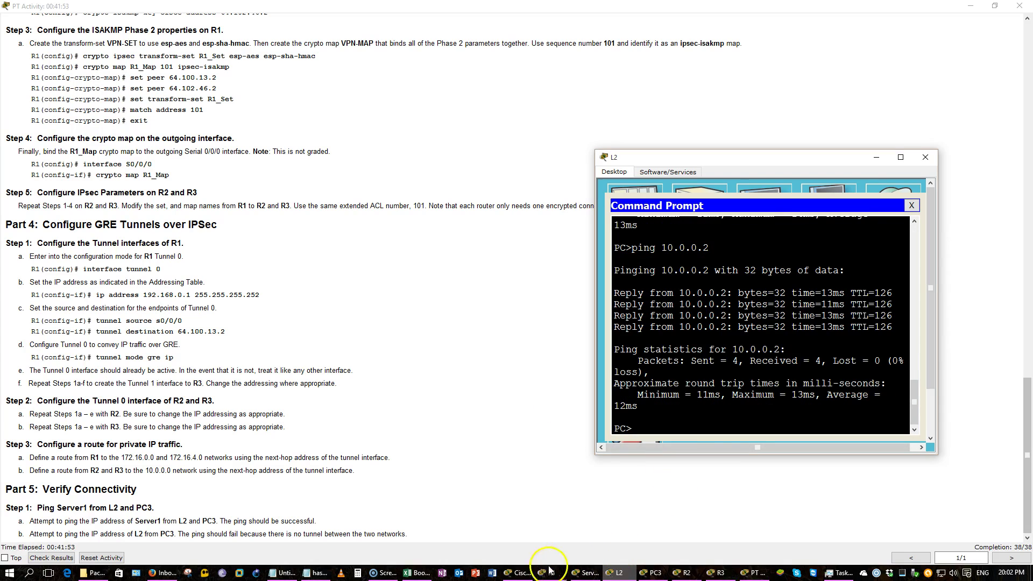
left_click(524, 573)
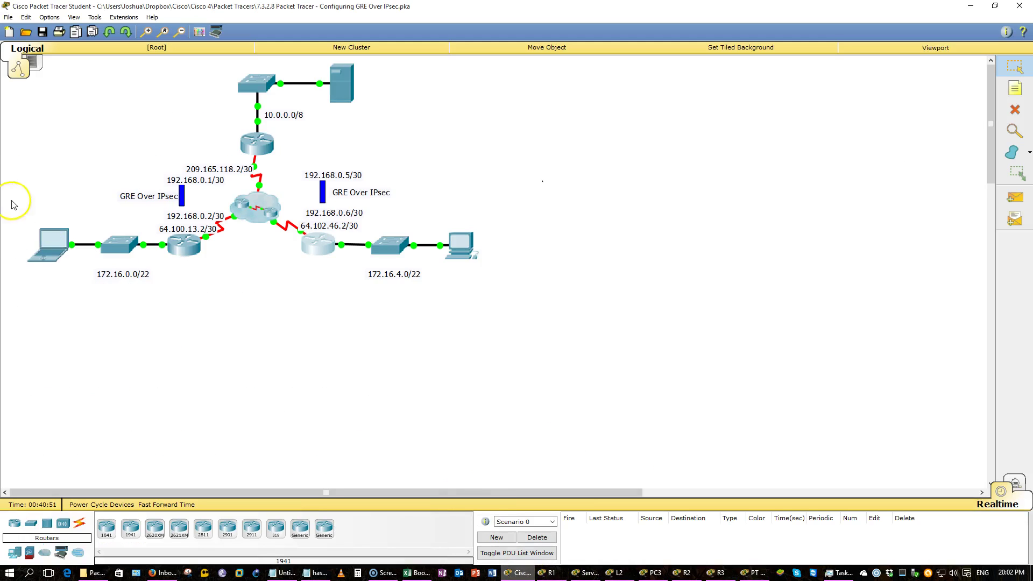
From PC3's Command Prompt, ping 10.0.0.2 and get four of four replies
left_click_drag(12, 200, 81, 295)
left_click_drag(380, 128, 248, 66)
left_click_drag(133, 137, 210, 259)
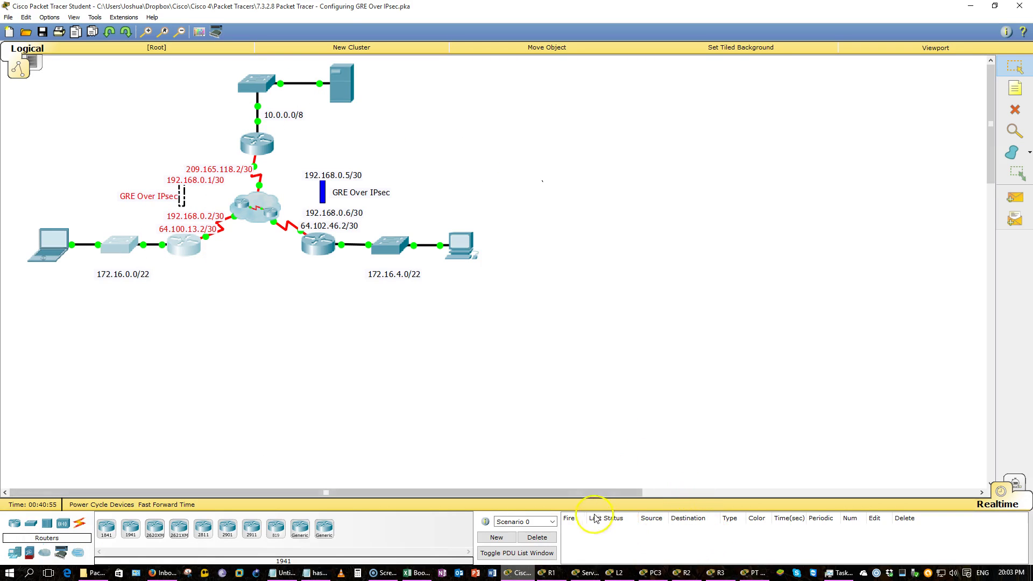
left_click(653, 572)
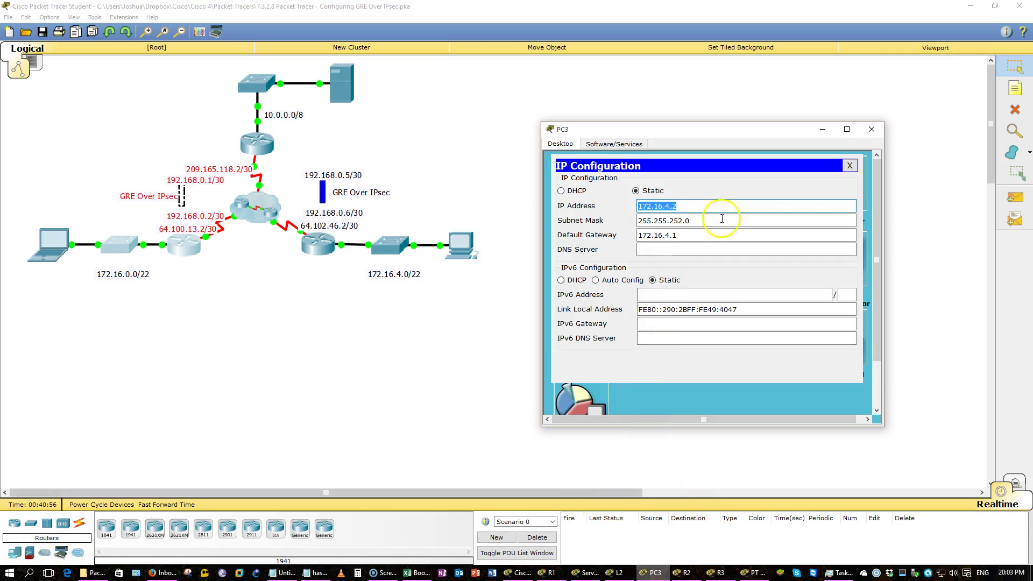
left_click(849, 166)
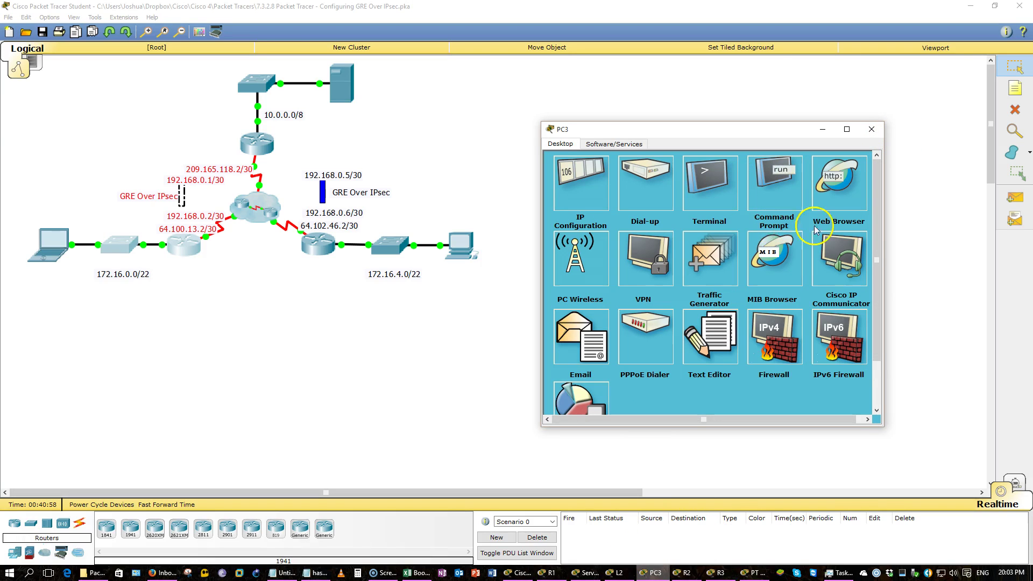
left_click(794, 184)
type("pi")
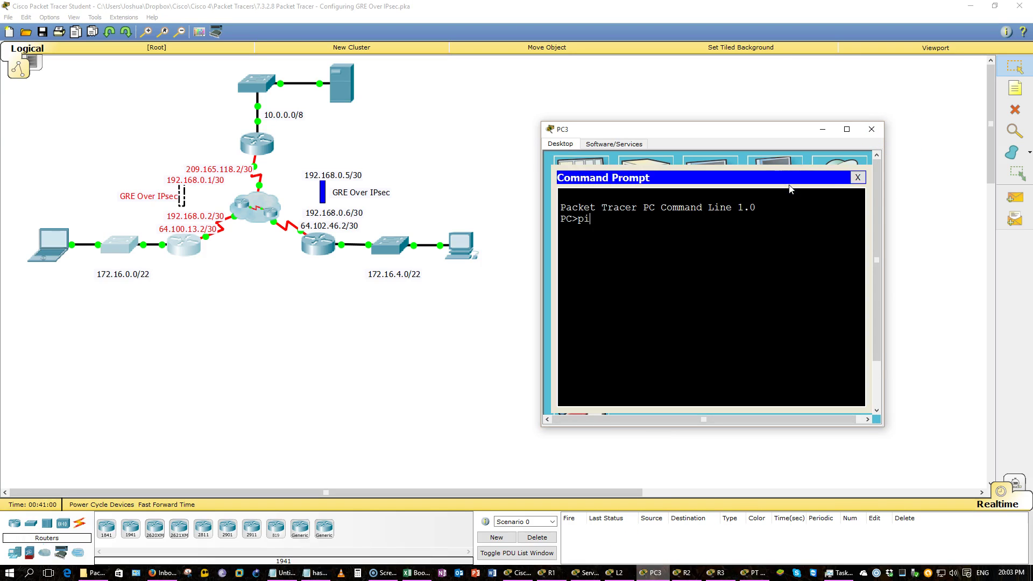
type("ng 10.0.0.2")
key("Return")
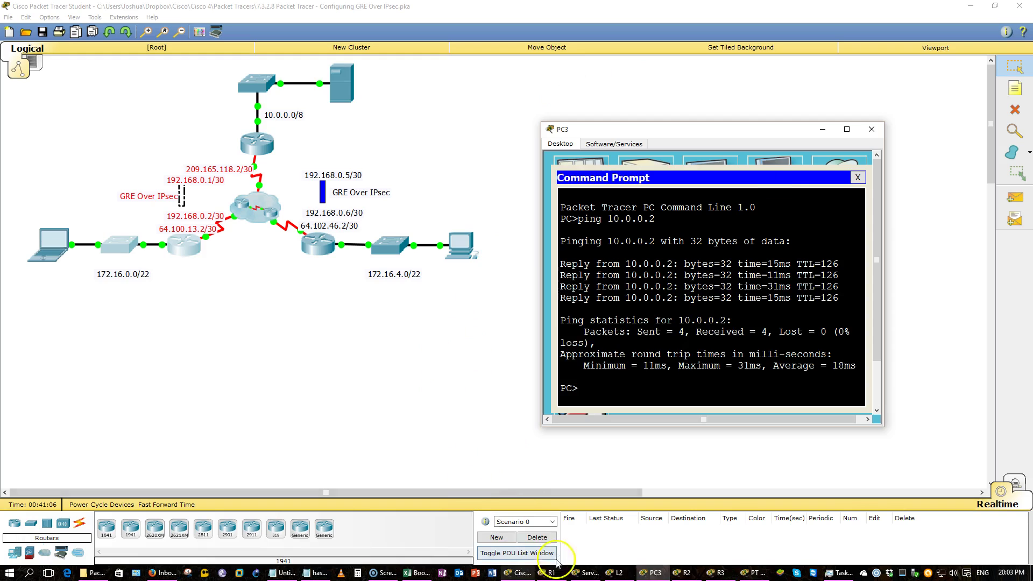
left_click(524, 573)
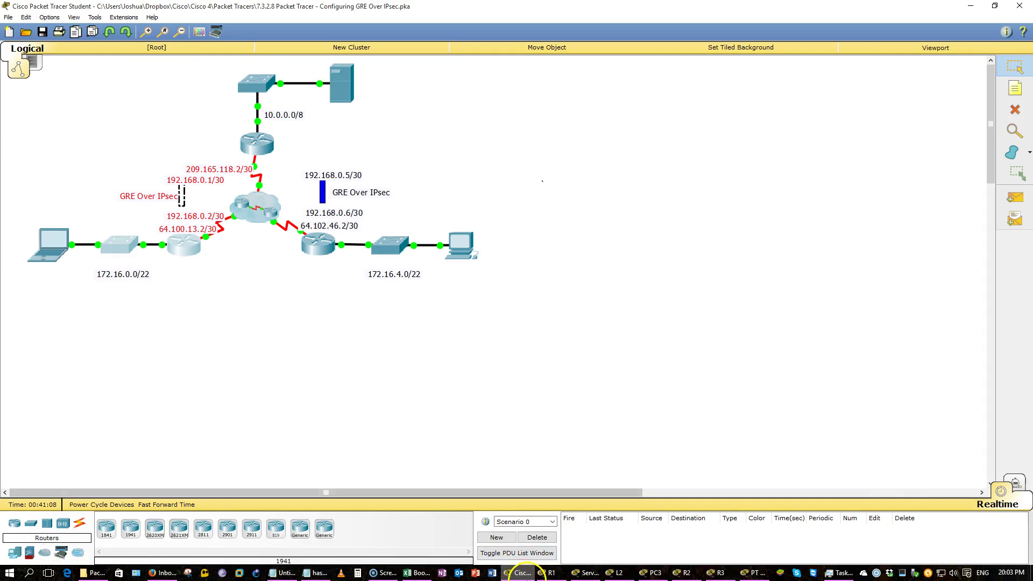
key("alt+Tab")
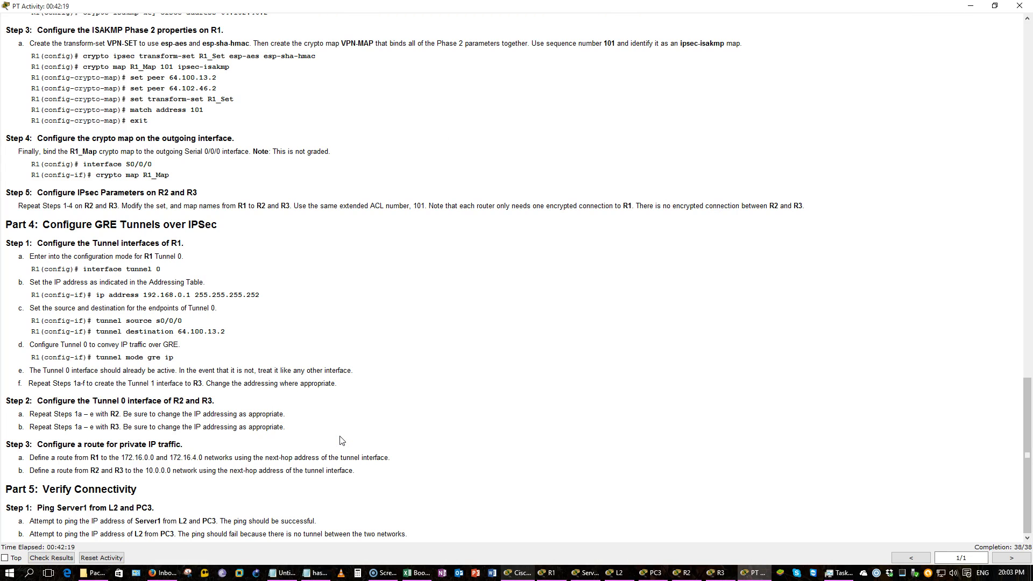
Bring up L2's and PC3's windows and place L2's to the left of PC3's
left_click(971, 6)
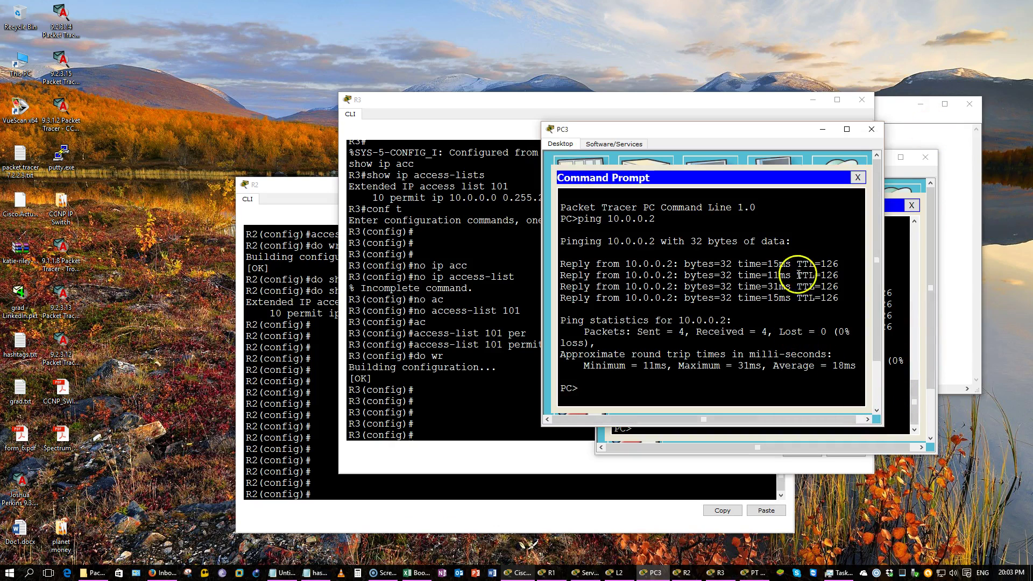
left_click(891, 303)
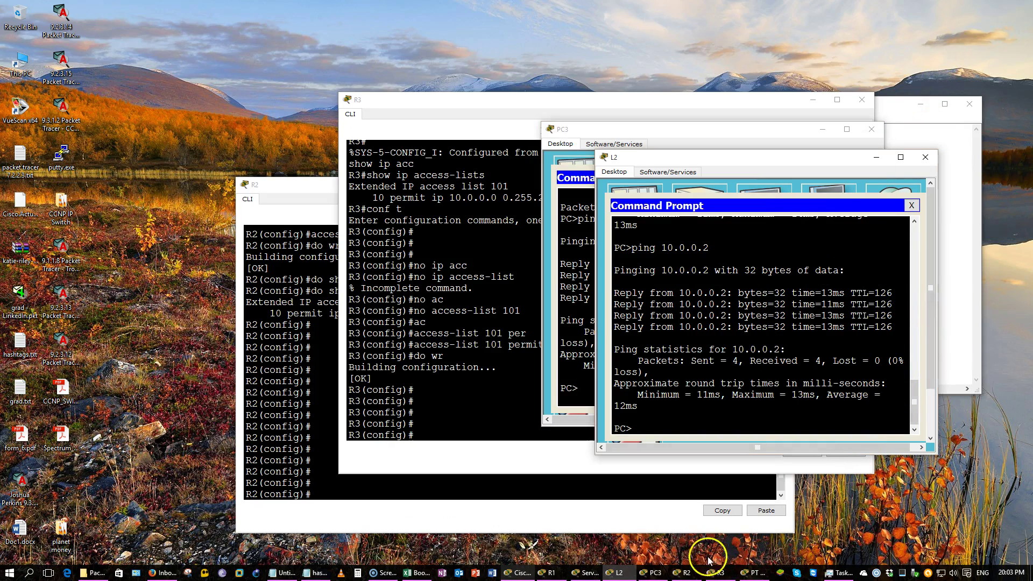
left_click(519, 574)
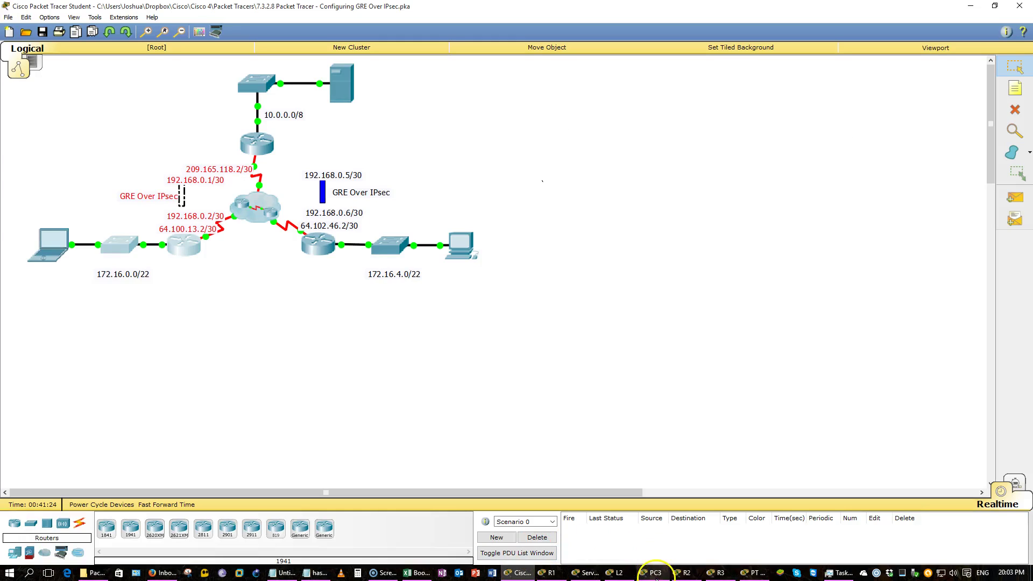
left_click(652, 572)
left_click(617, 572)
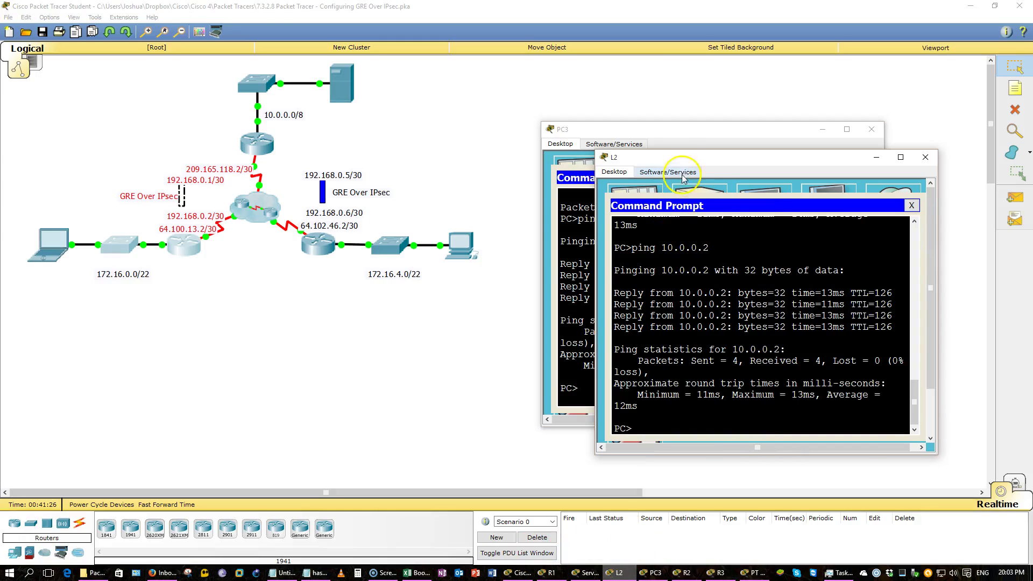
left_click_drag(685, 165, 234, 188)
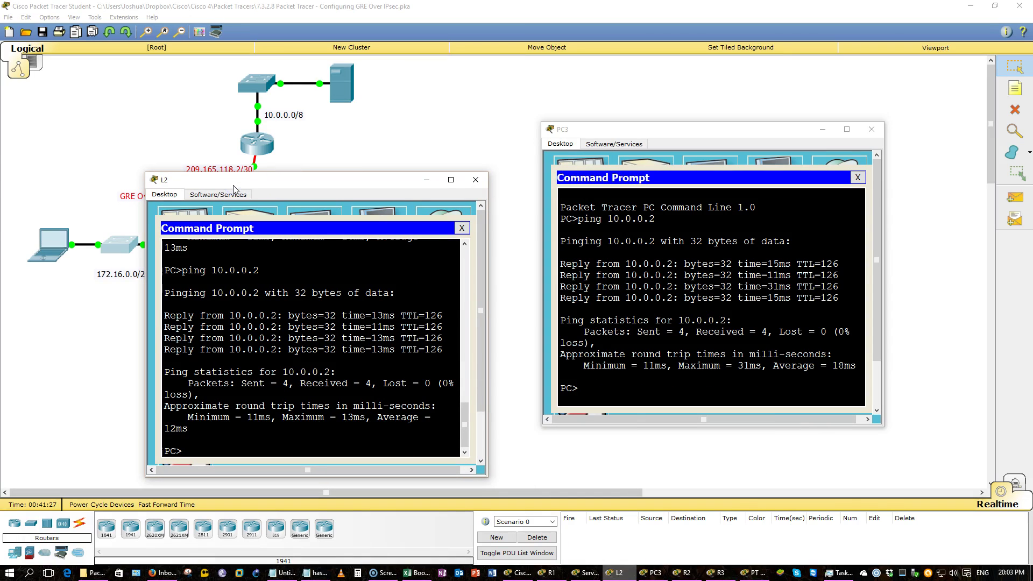
Run ipconfig on L2 to see 172.16.0.2, then ping 172.16.0.2 from PC3
type("ipconfig")
key("Return")
left_click(616, 308)
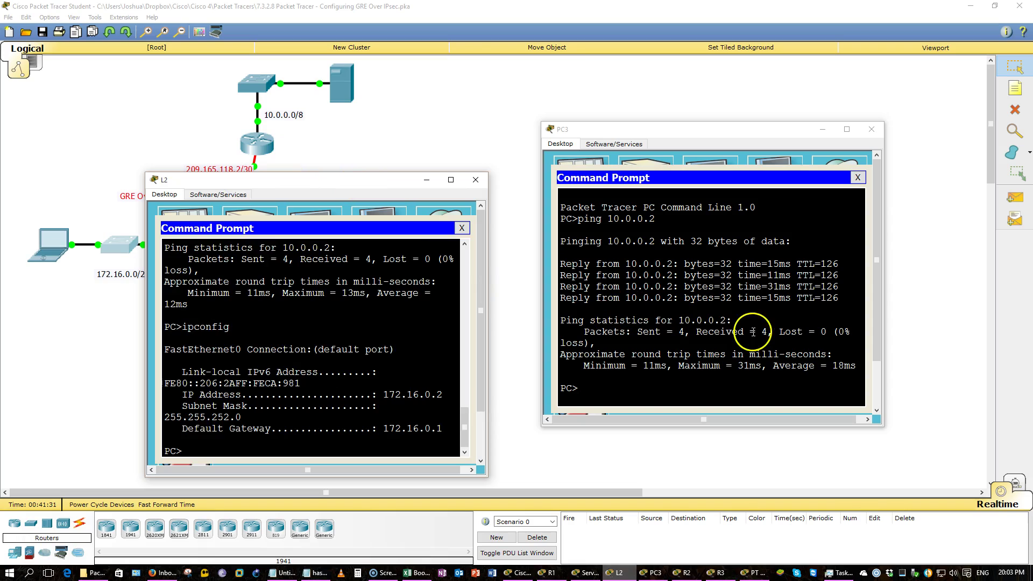
type("ping 1")
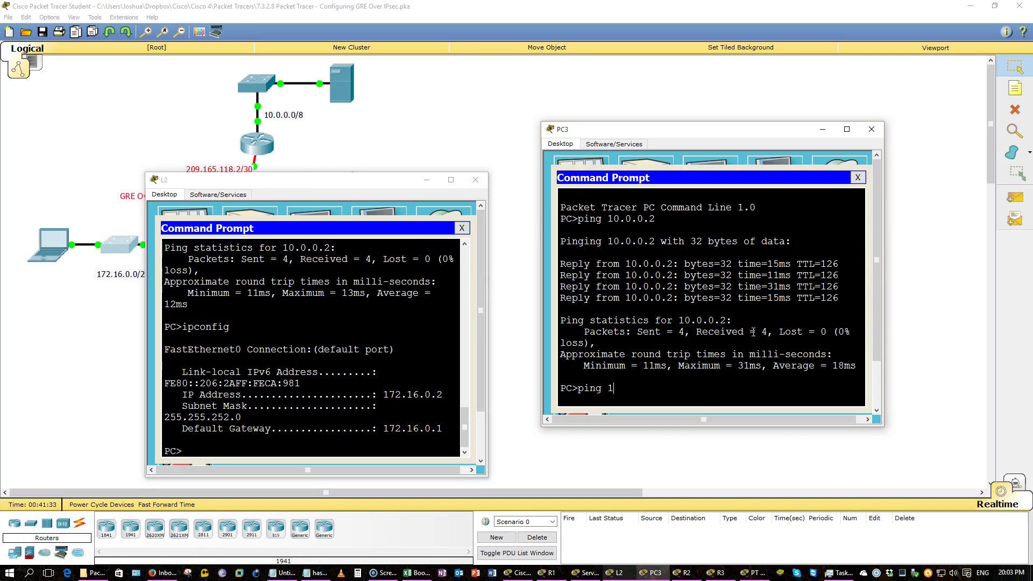
type("72.16.0.2")
key("Return")
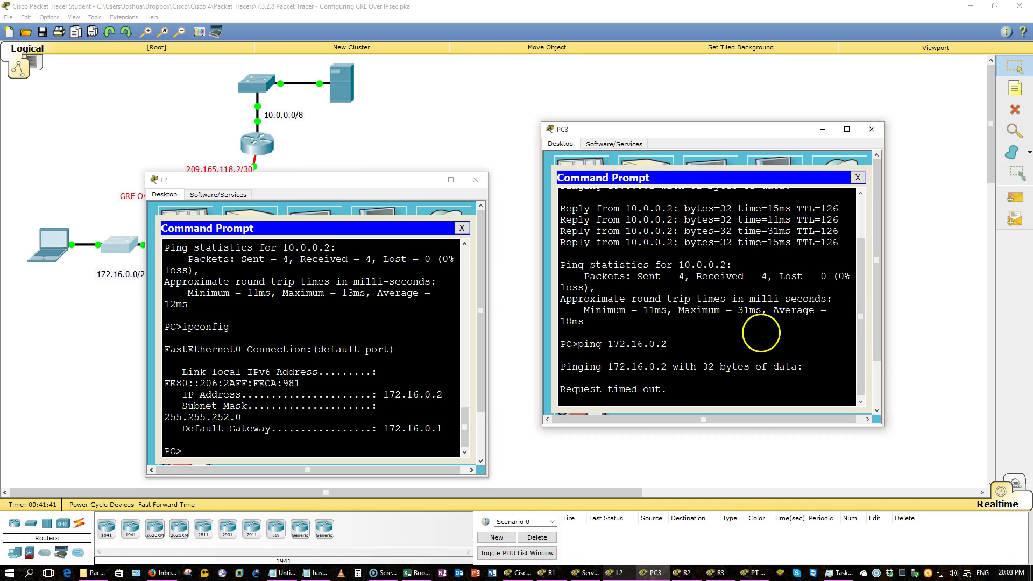
Bring the Untitled Notepad note with the GRE Over IPsec title line in front of the topology
left_click(416, 142)
left_click_drag(339, 269, 141, 245)
left_click(274, 573)
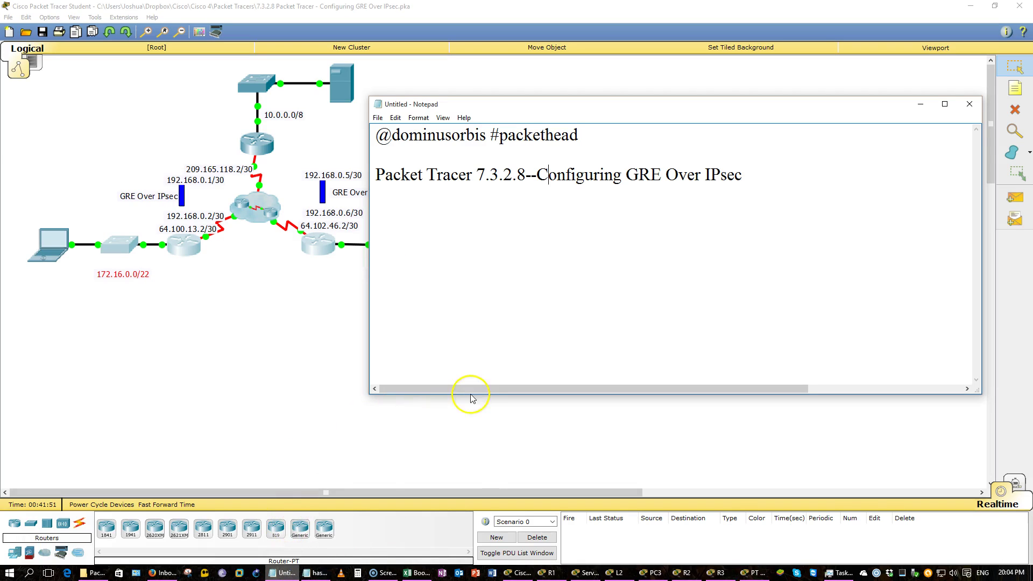